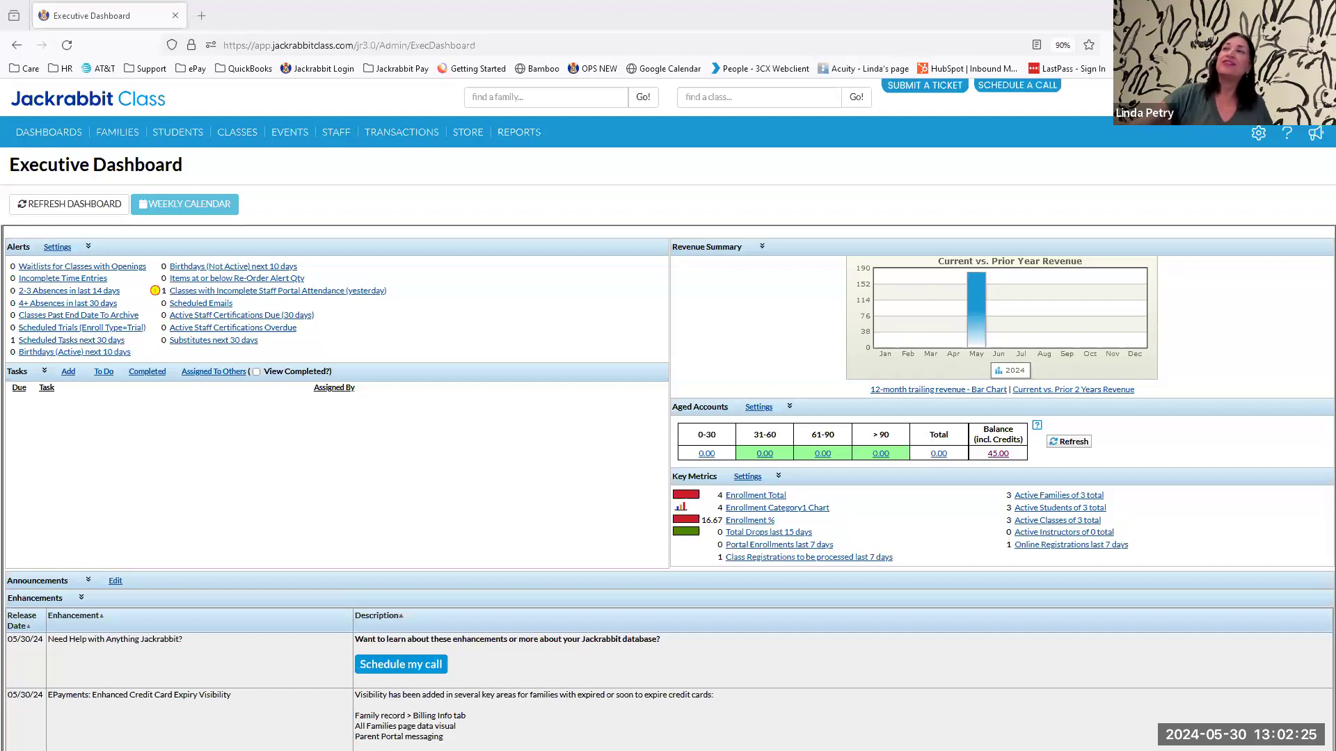
Open the ePayments settings and review which database users have permission to access card and bank account information.
{"action": "left_click", "coordinate": [1257, 139]}
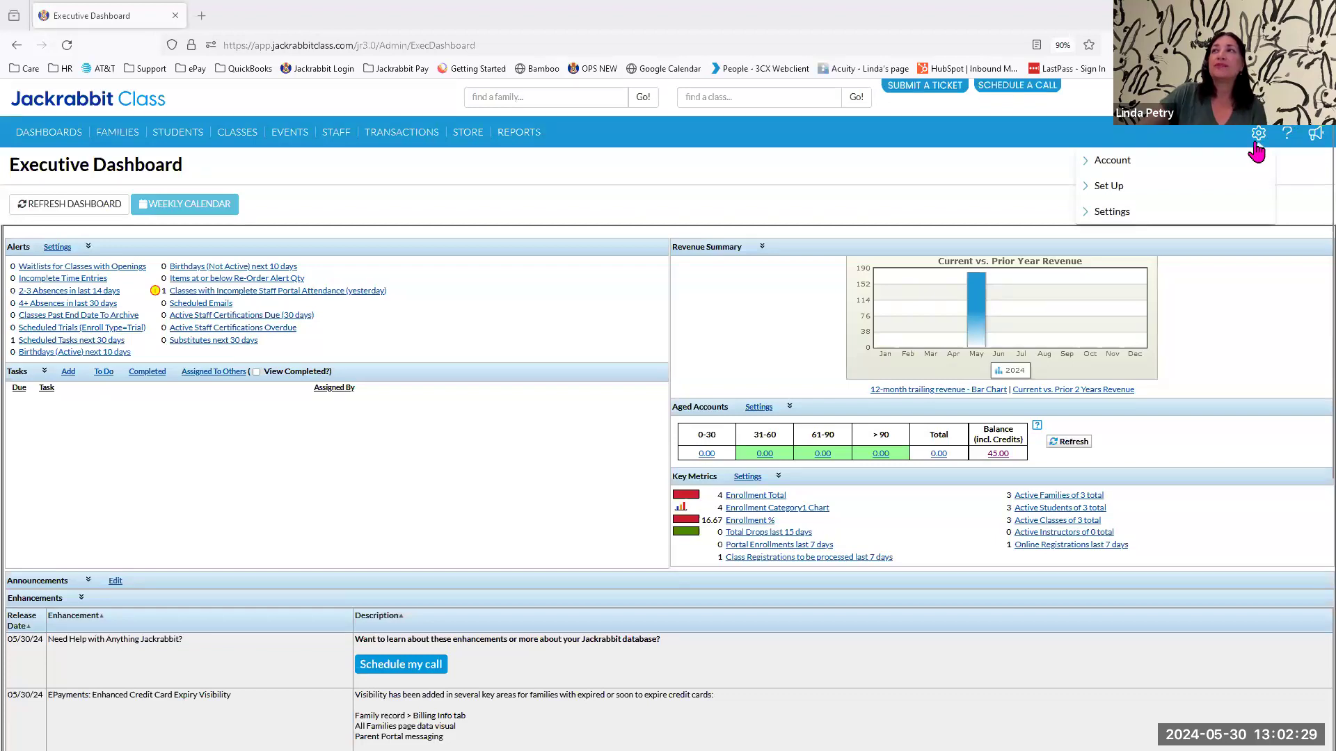
{"action": "left_click", "coordinate": [1121, 215]}
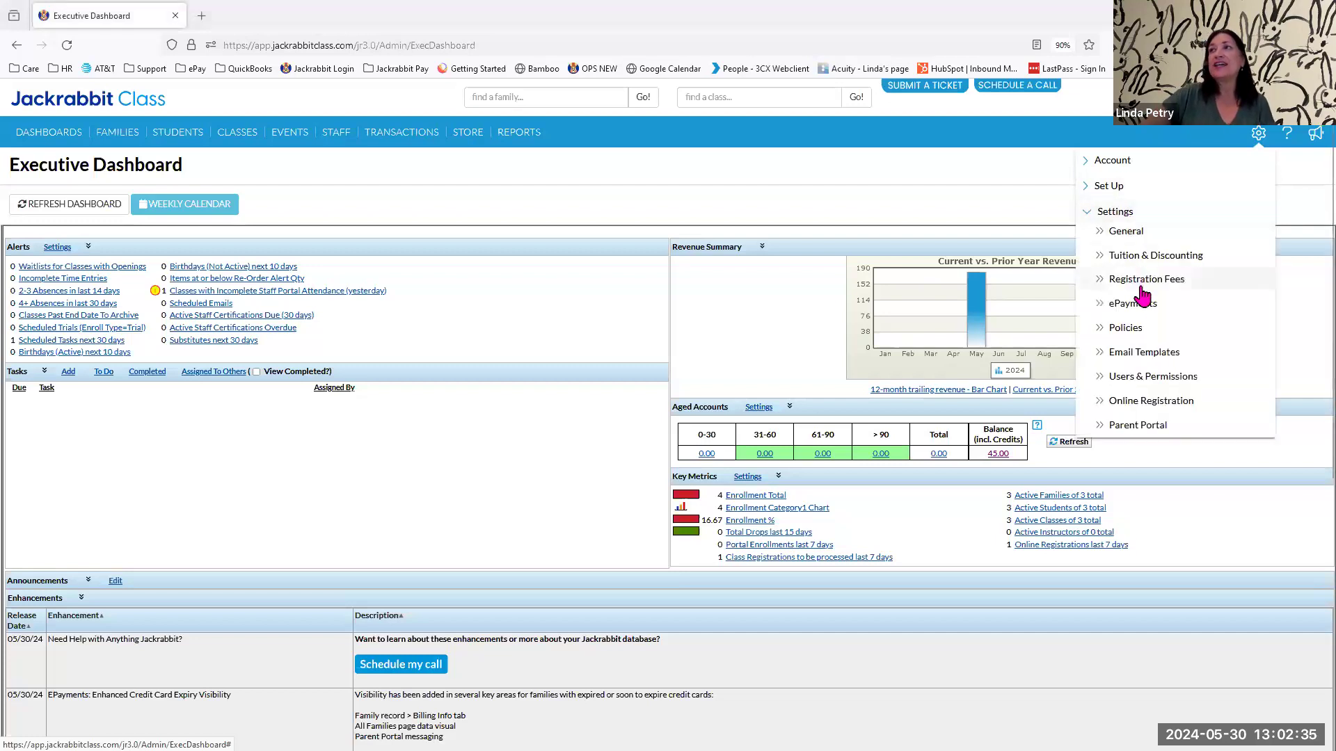
{"action": "left_click", "coordinate": [1133, 306]}
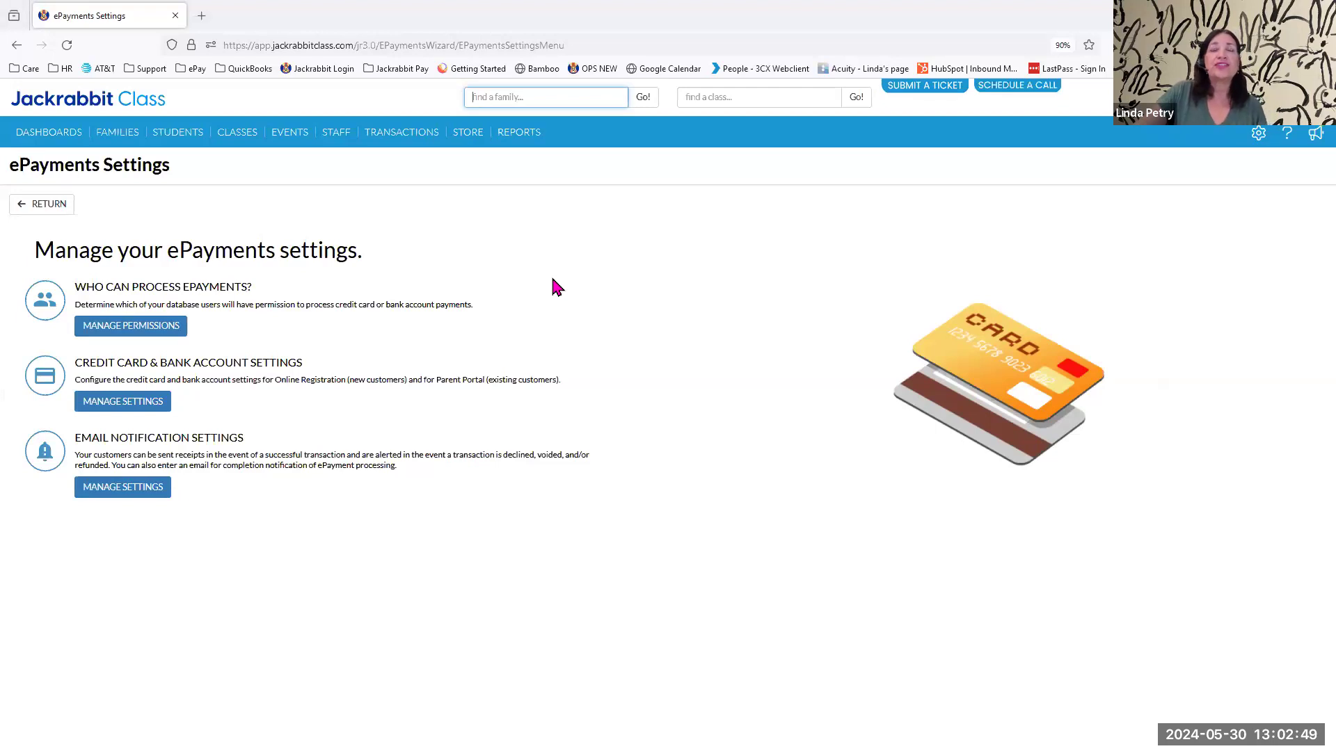
{"action": "left_click", "coordinate": [137, 327]}
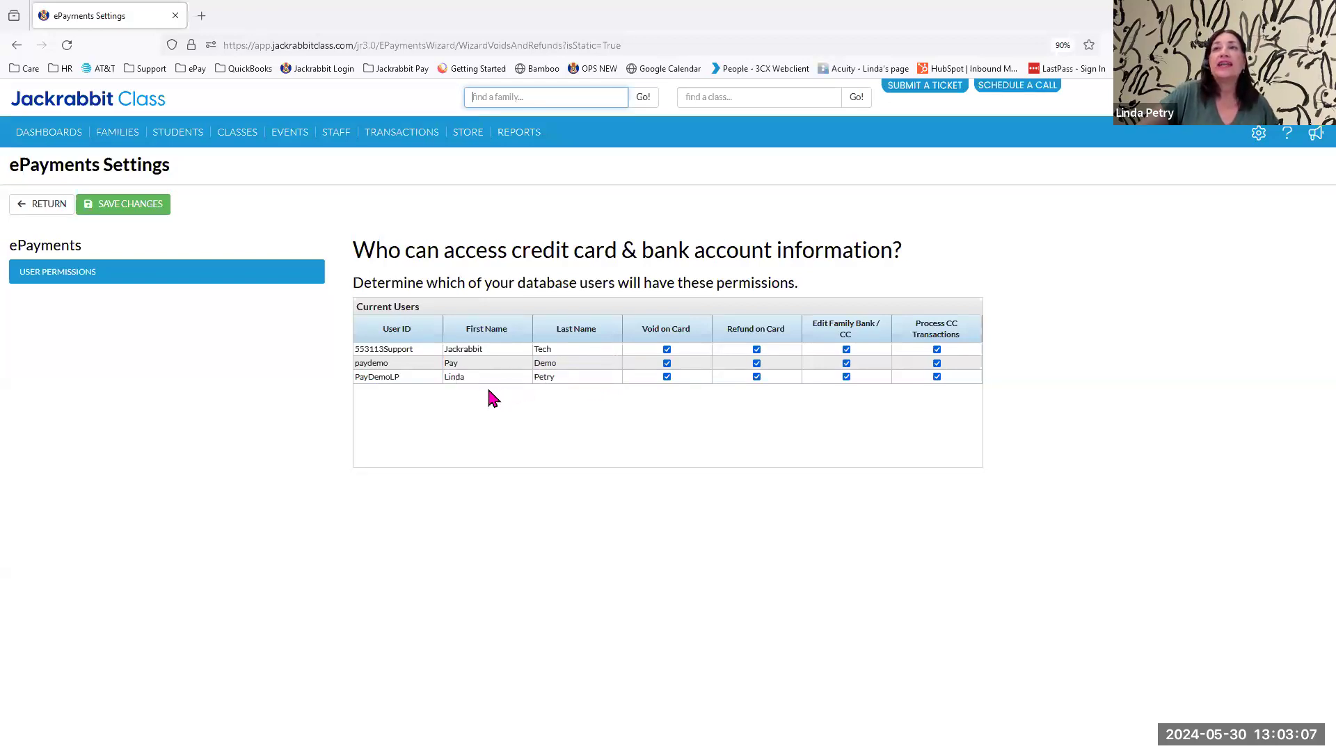
{"action": "left_click", "coordinate": [35, 204]}
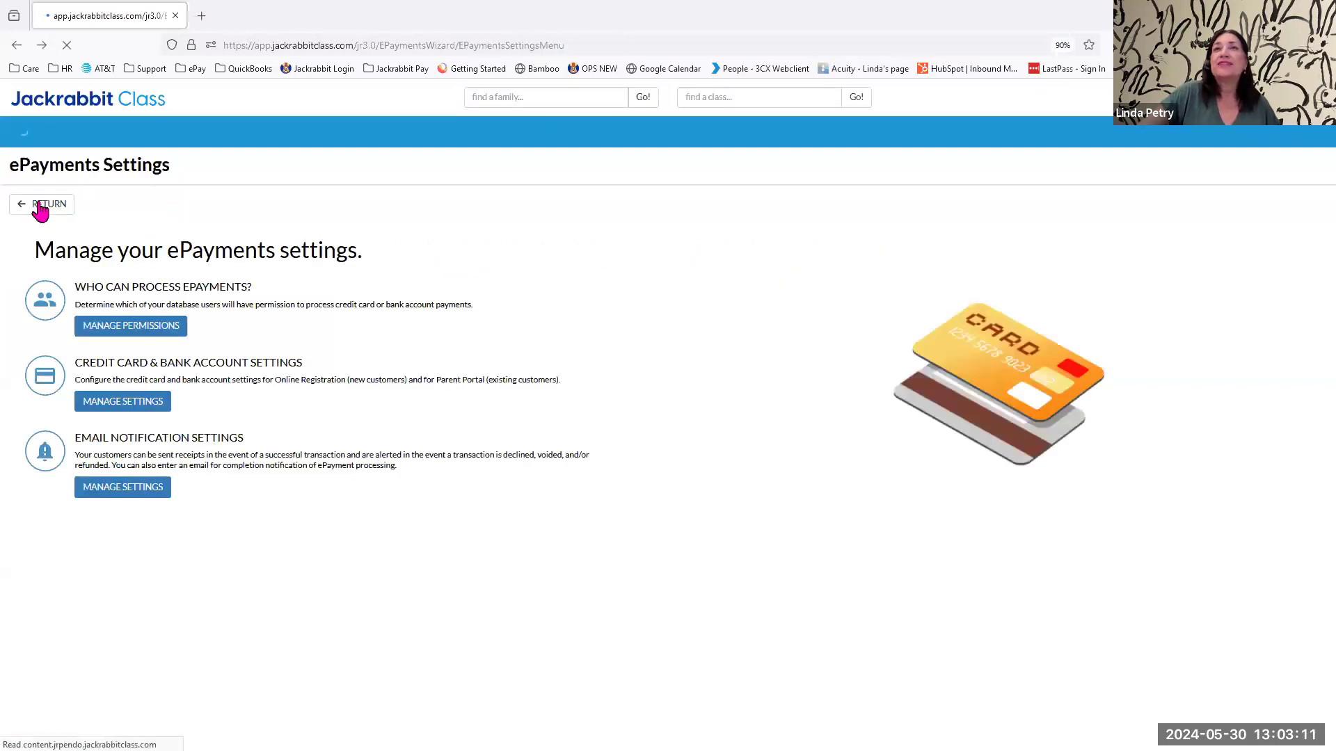
Review the credit card and bank account settings for payment partner, payment methods and online registration.
{"action": "left_click", "coordinate": [138, 410]}
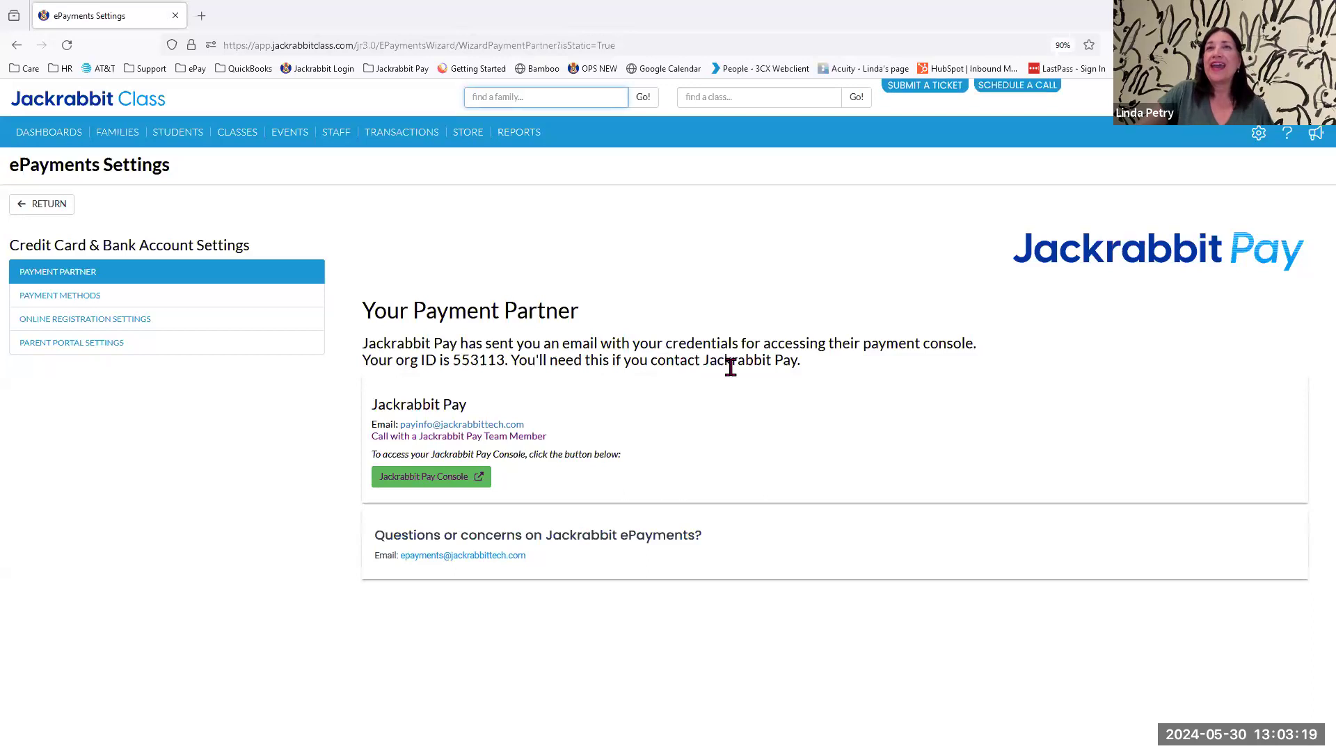
{"action": "left_click", "coordinate": [60, 299]}
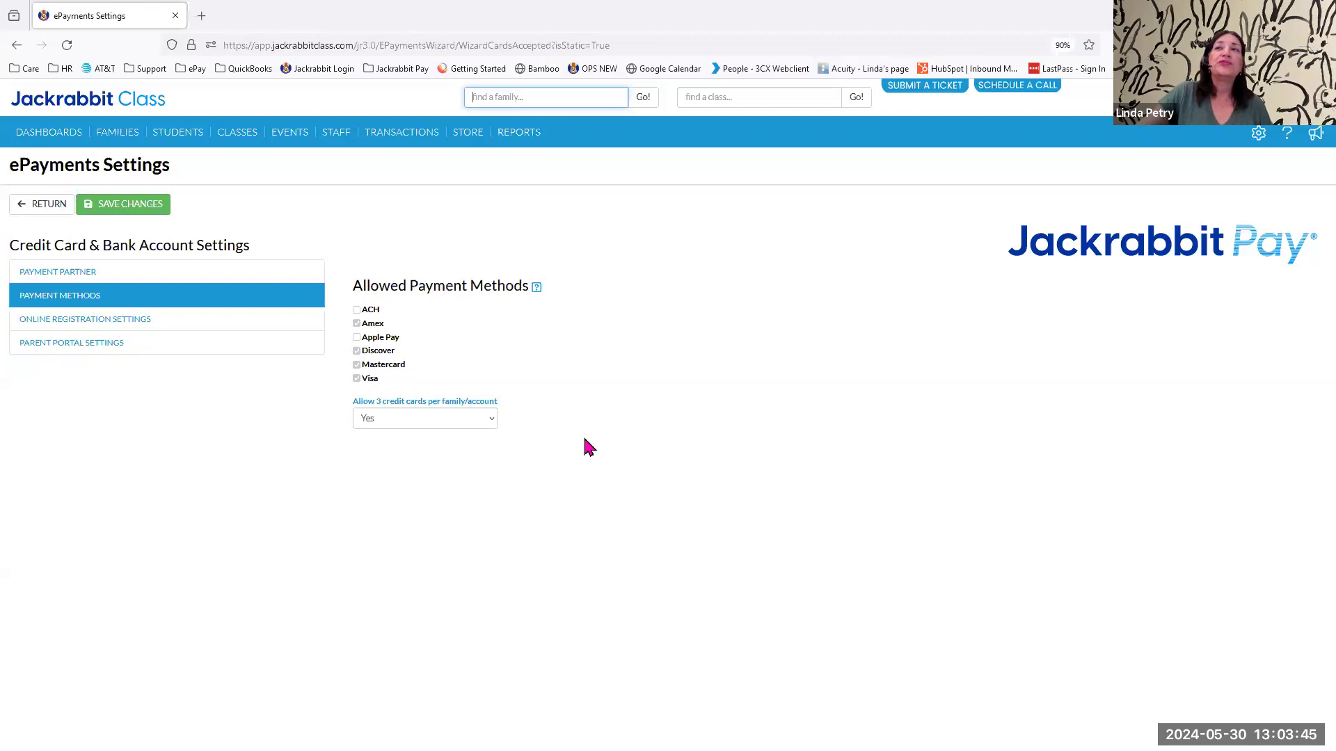
{"action": "left_click", "coordinate": [67, 326]}
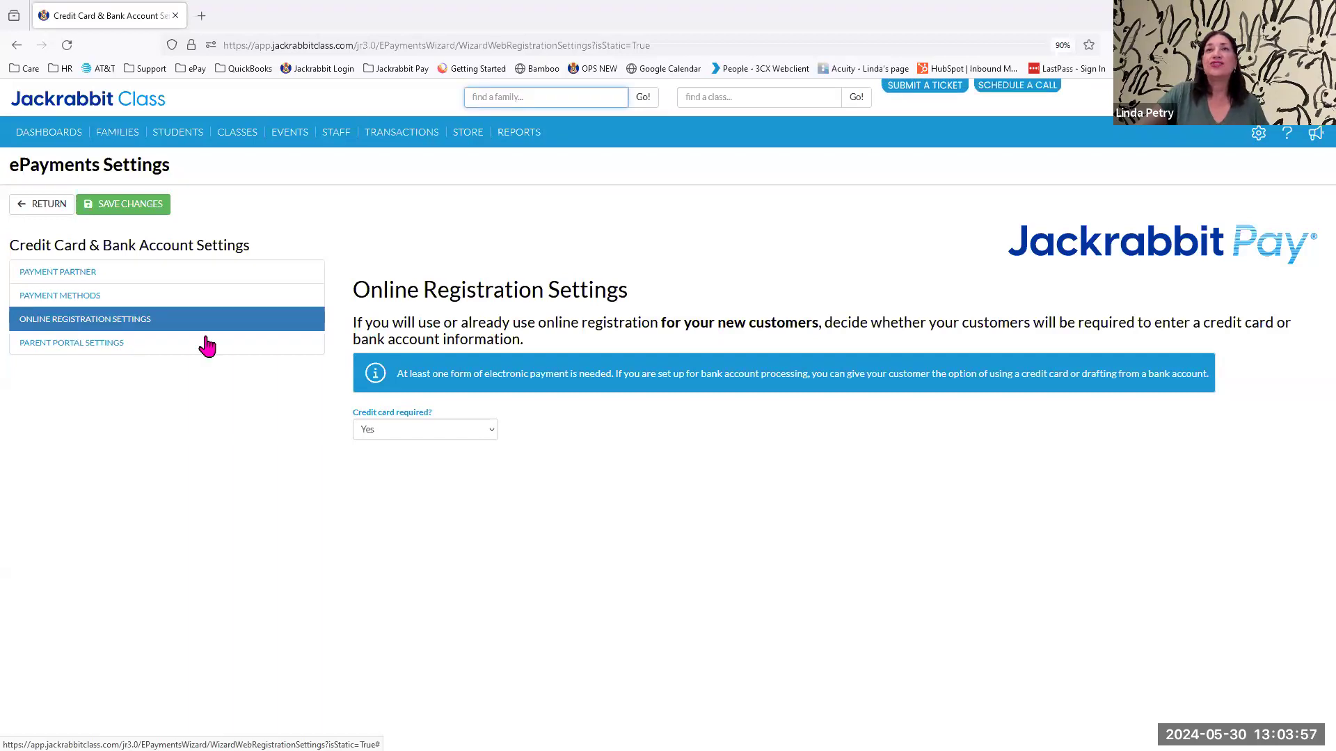
Review the Parent Portal payment settings, including the options for how parents can pay and the shopping cart preferences, and return to the ePayments overview.
{"action": "left_click", "coordinate": [57, 352]}
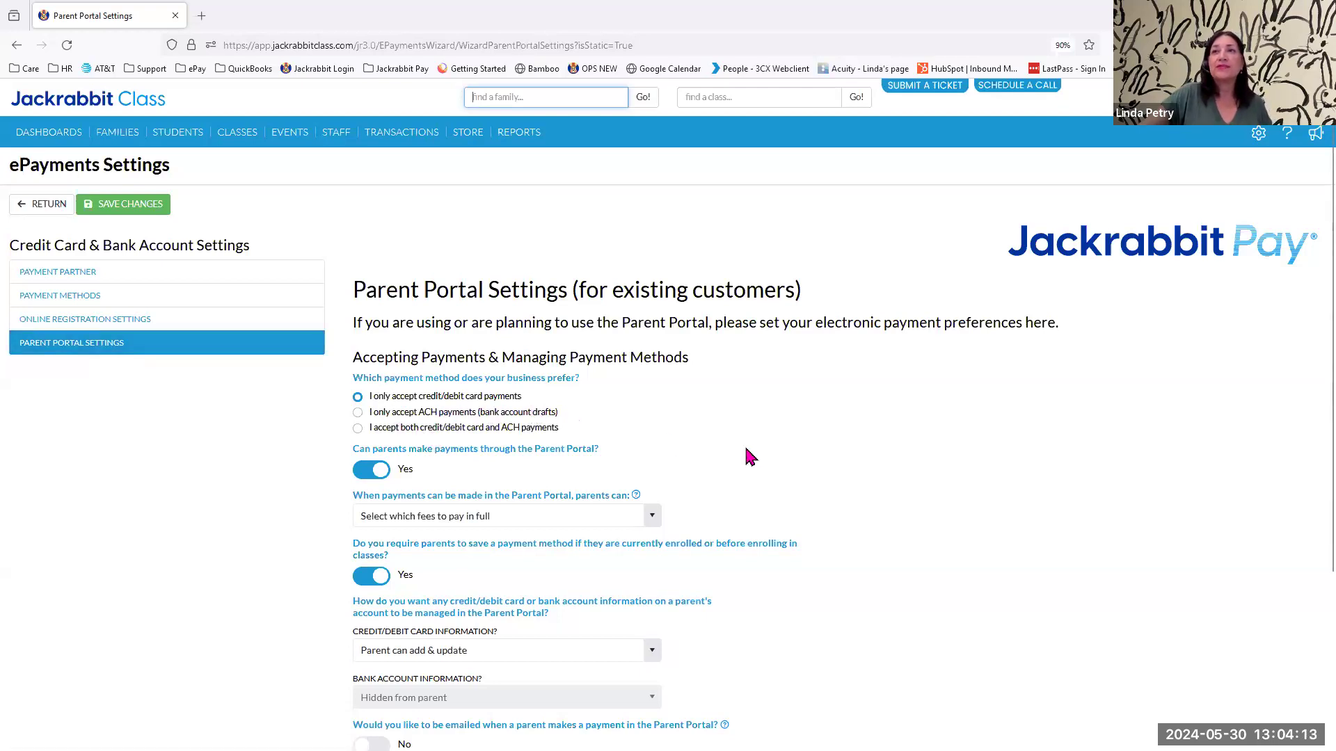
{"action": "scroll", "coordinate": [749, 456], "scroll_direction": "down", "scroll_amount": 2}
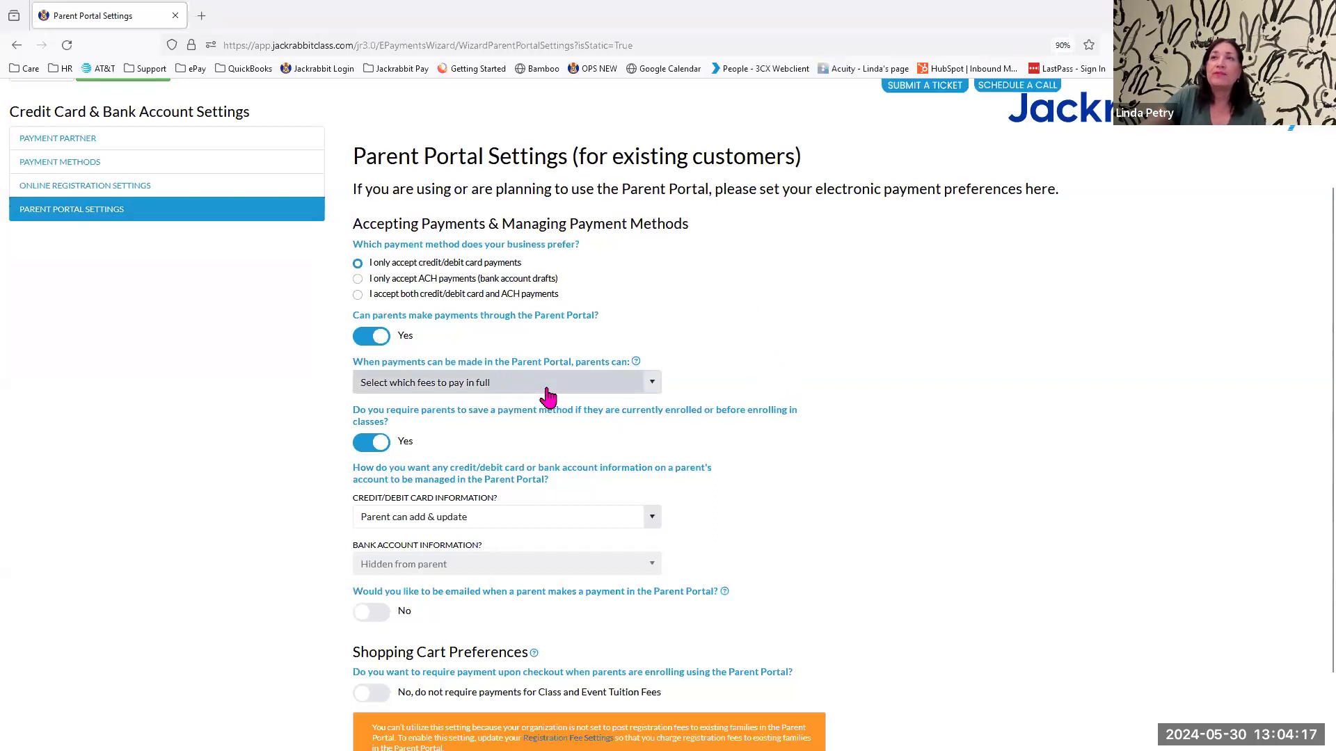
{"action": "left_click", "coordinate": [654, 385]}
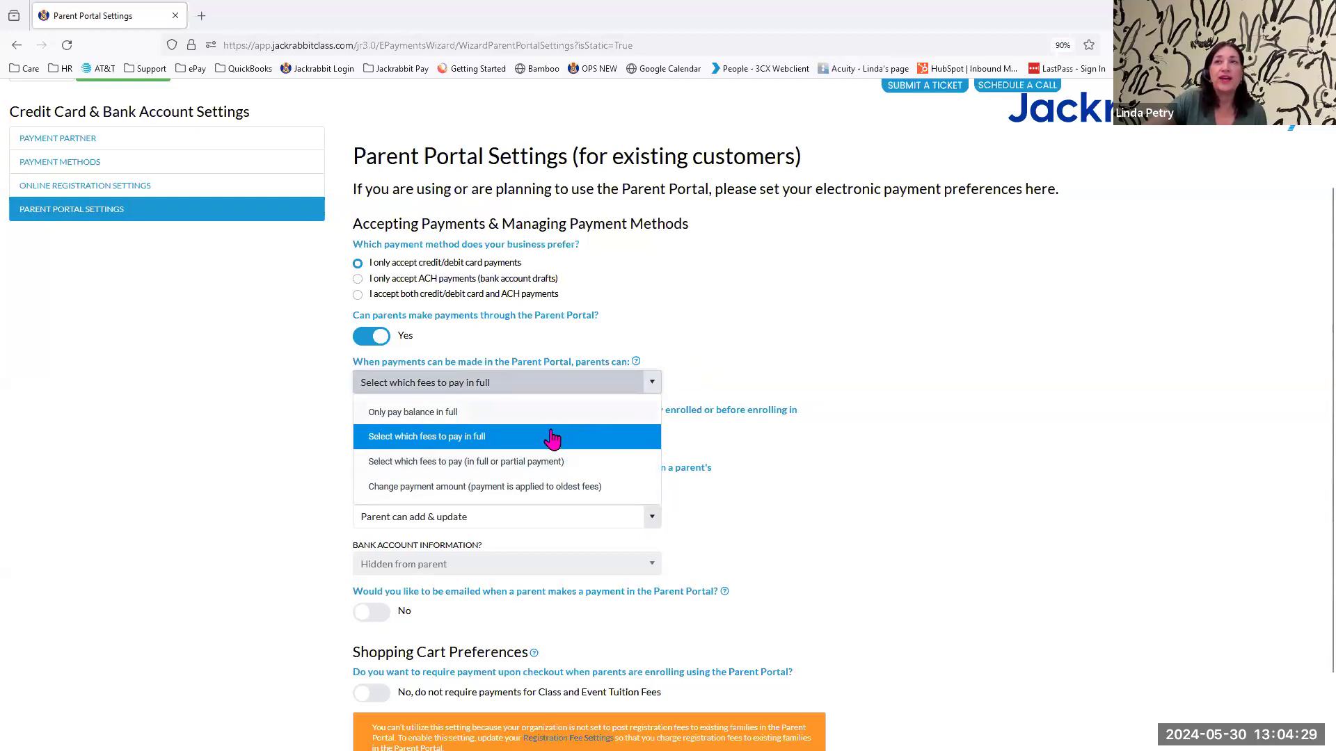
{"action": "left_click", "coordinate": [789, 311]}
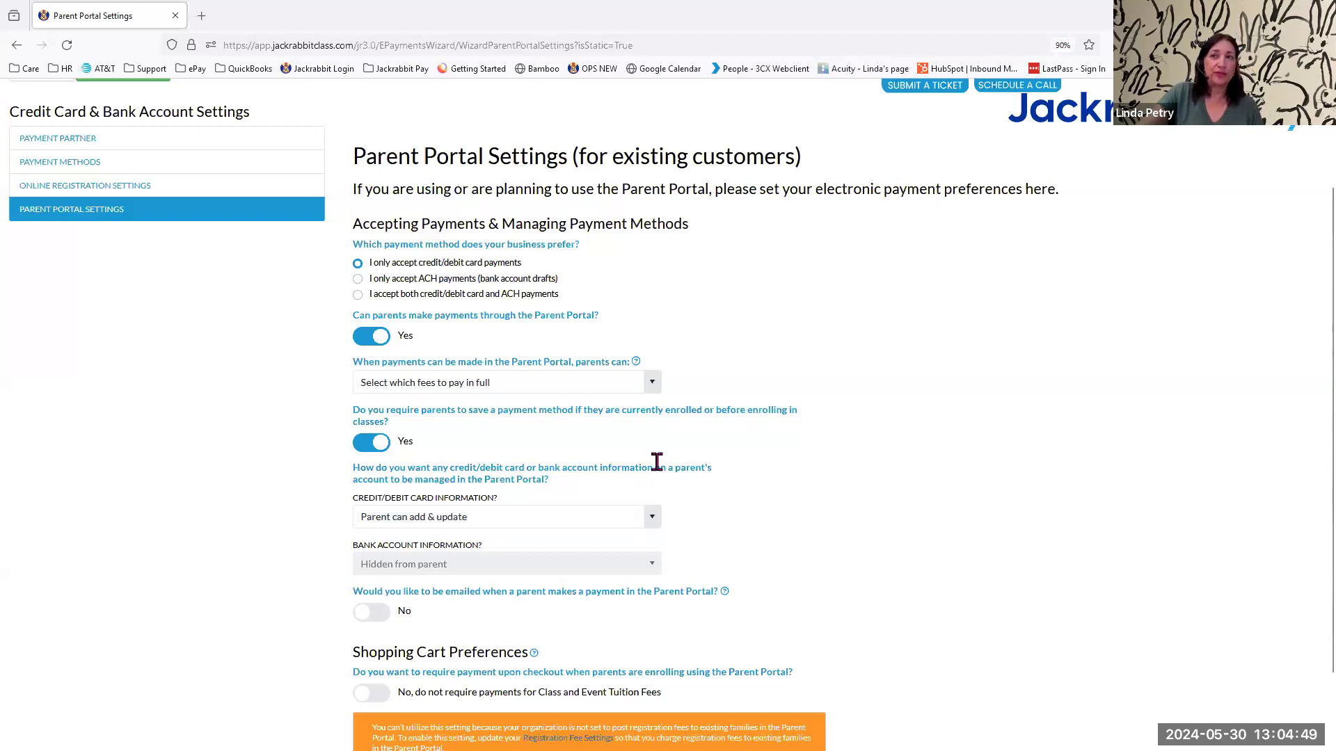
{"action": "scroll", "coordinate": [817, 515], "scroll_direction": "down", "scroll_amount": 1}
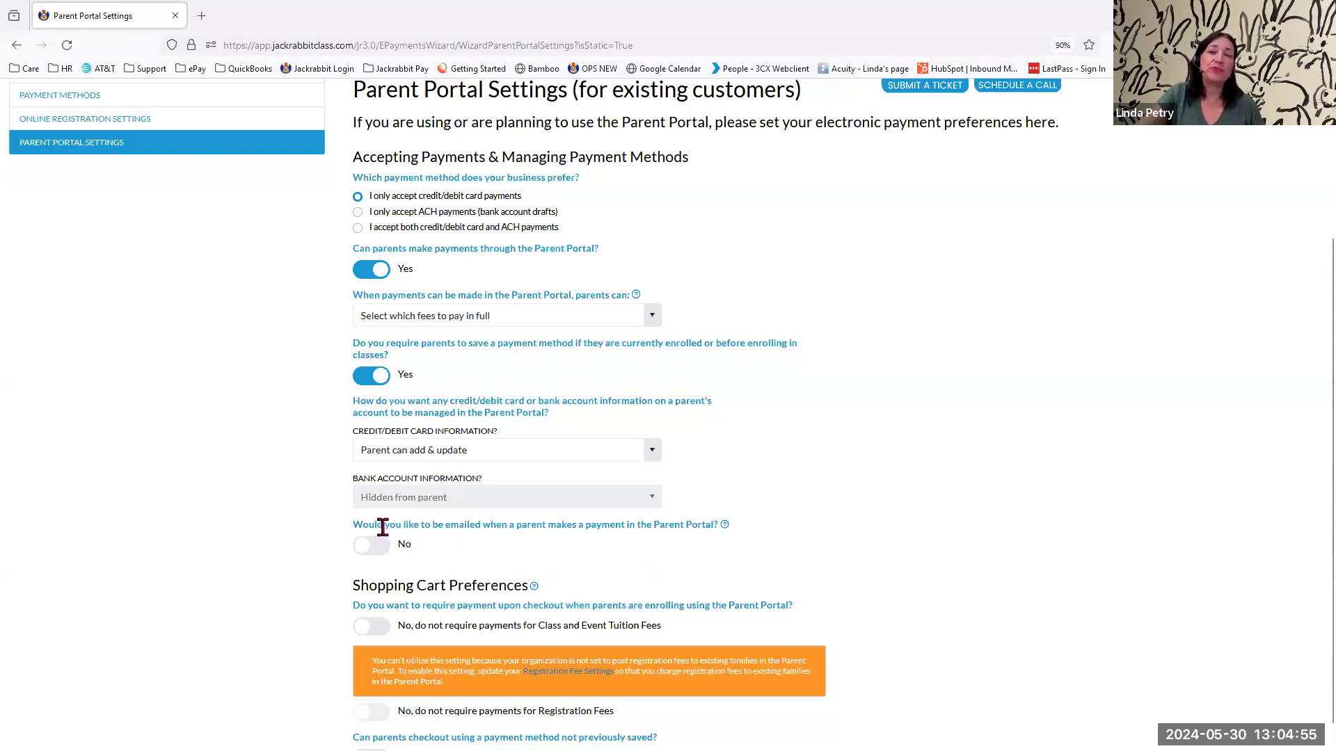
{"action": "scroll", "coordinate": [940, 489], "scroll_direction": "down", "scroll_amount": 1}
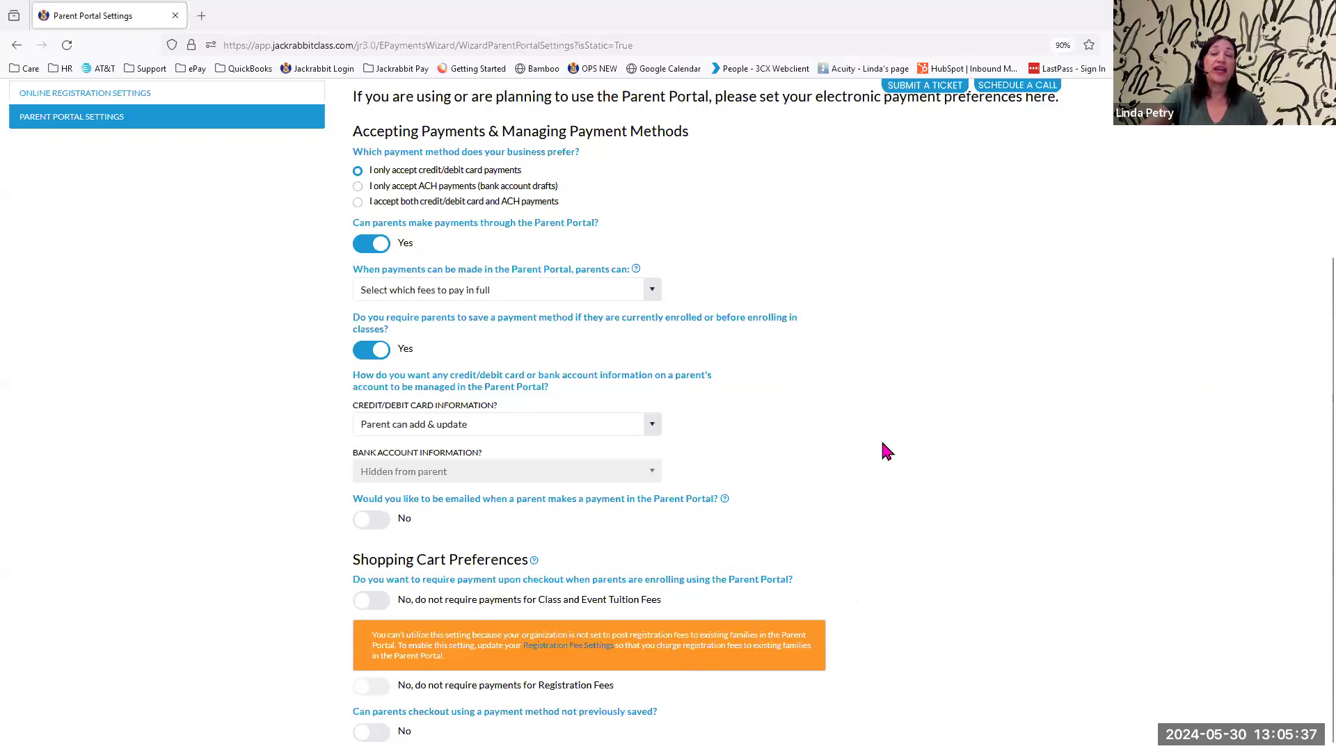
{"action": "scroll", "coordinate": [897, 494], "scroll_direction": "up", "scroll_amount": 4}
{"action": "left_click", "coordinate": [42, 204]}
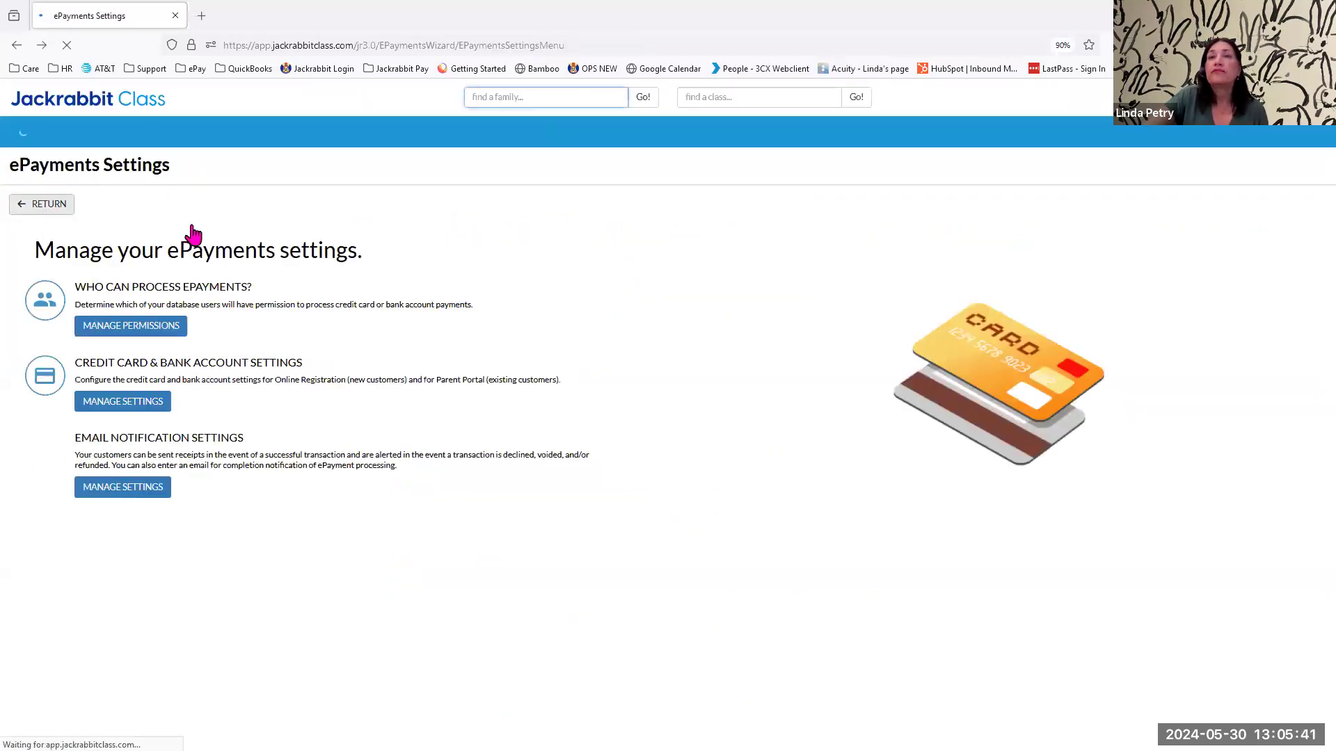
Review the general email notification settings and the messages for approved and declined transactions.
{"action": "left_click", "coordinate": [129, 492]}
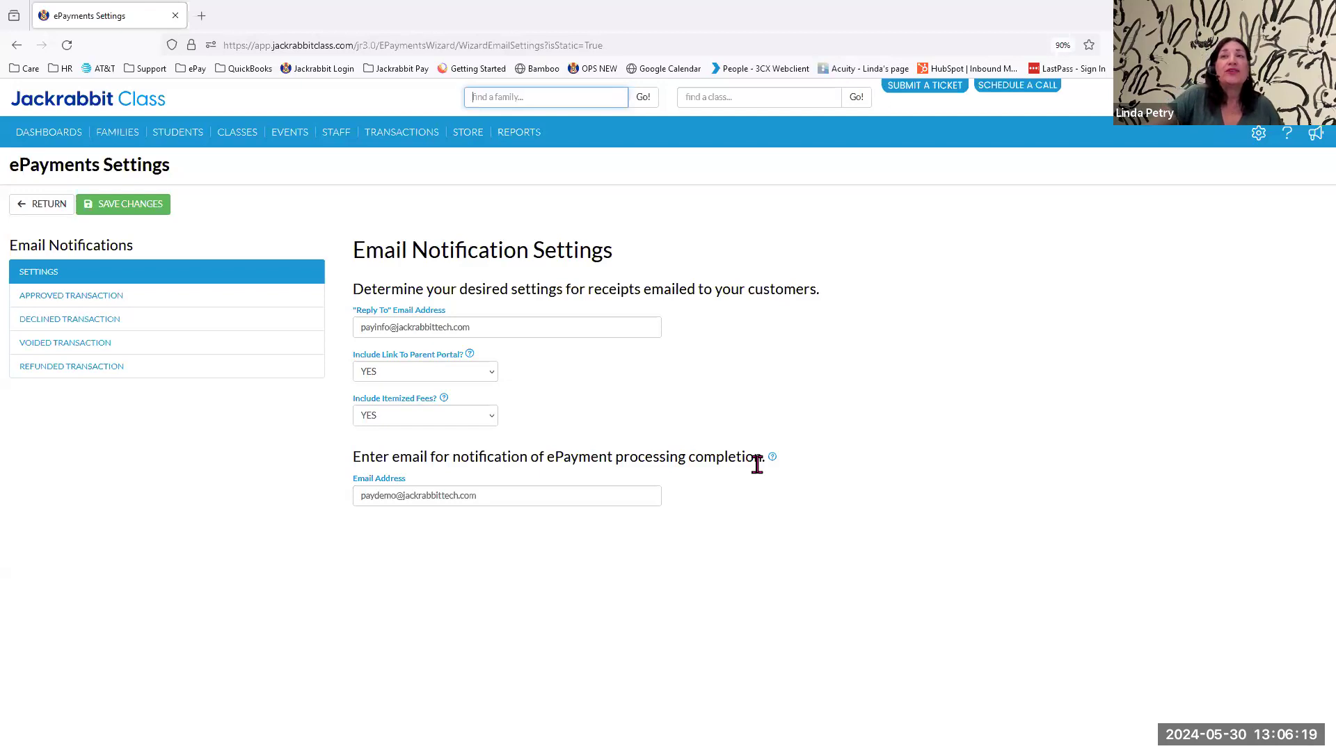
{"action": "mouse_move", "coordinate": [403, 143]}
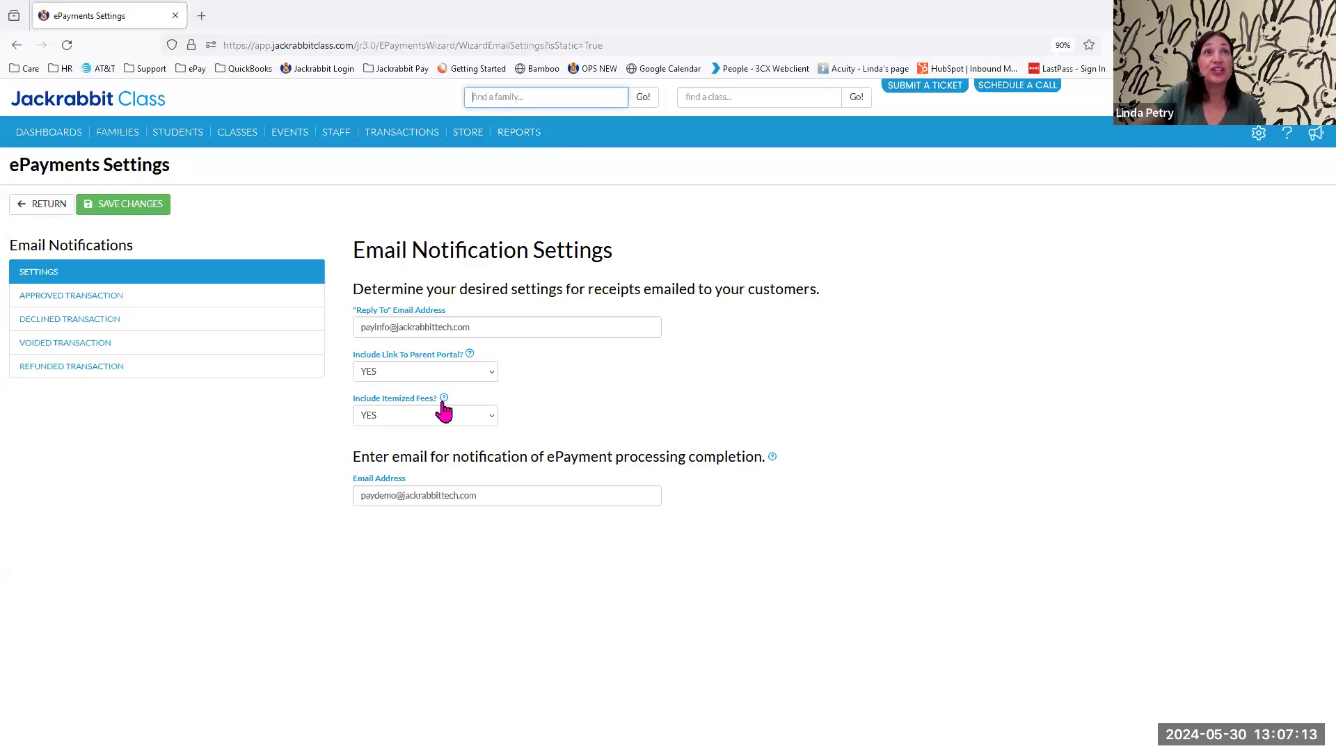
{"action": "left_click", "coordinate": [101, 302]}
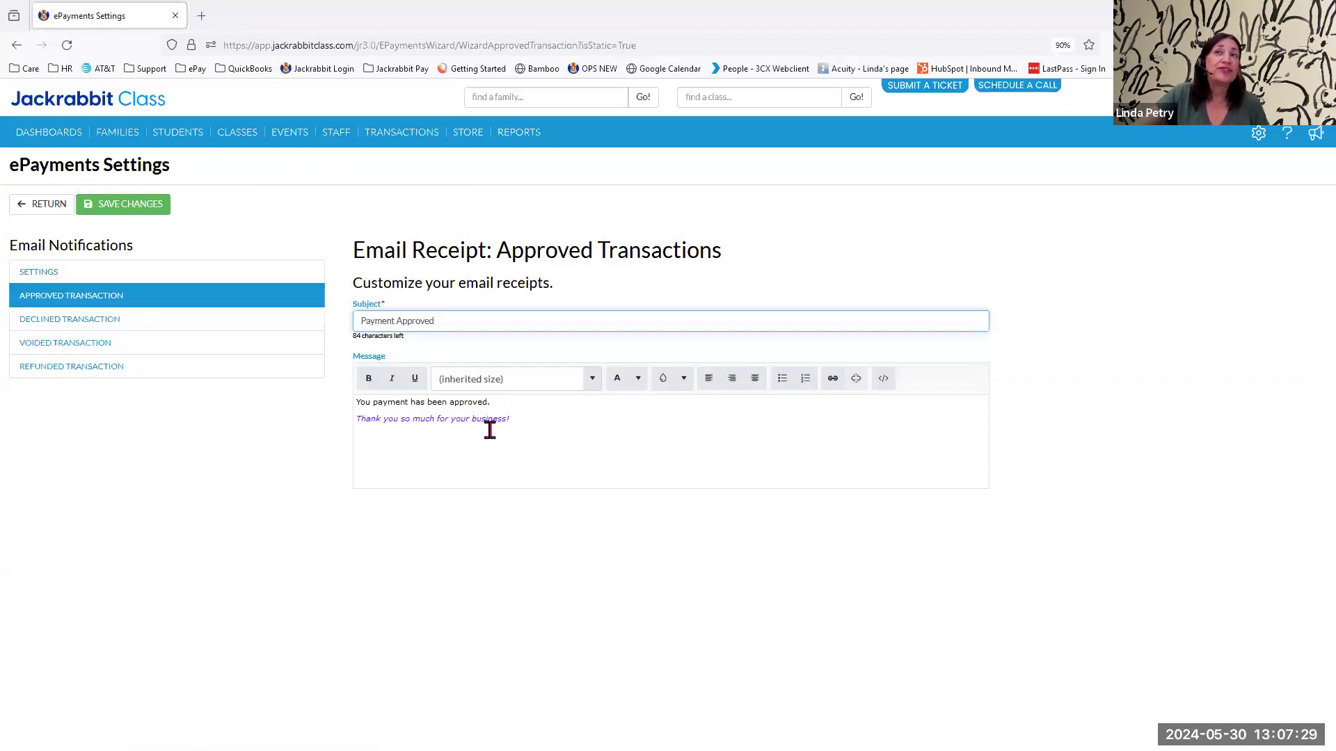
{"action": "left_click", "coordinate": [90, 323]}
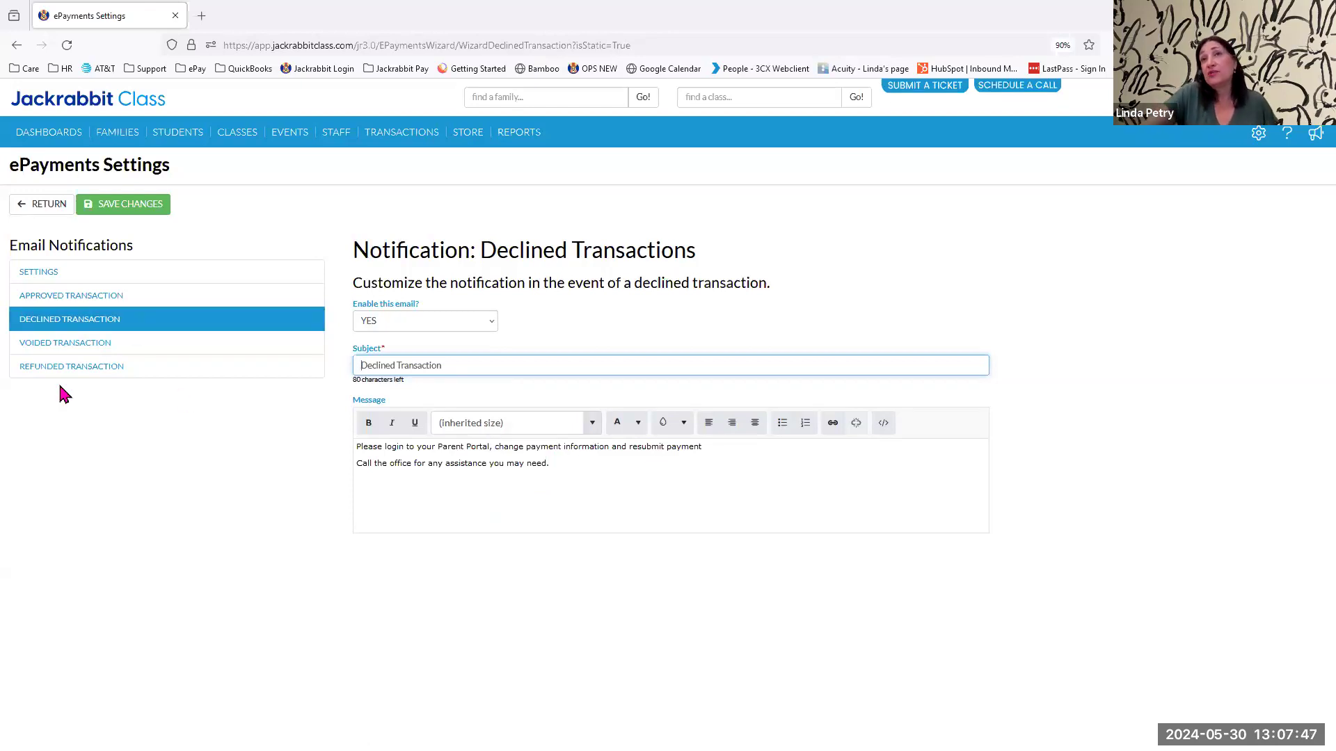
Review the email notification messages for voided and refunded transactions.
{"action": "left_click", "coordinate": [72, 349]}
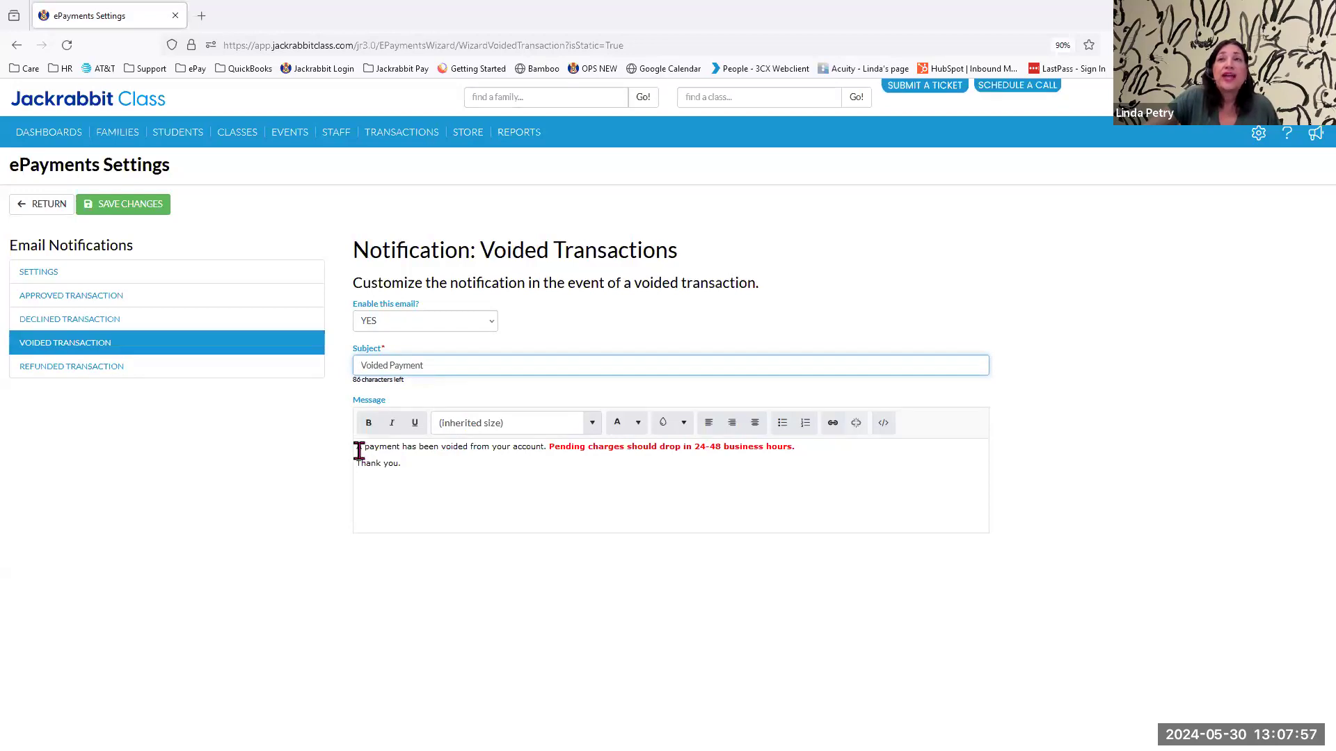
{"action": "left_click_drag", "start_coordinate": [358, 451], "coordinate": [811, 456]}
{"action": "left_click", "coordinate": [828, 459]}
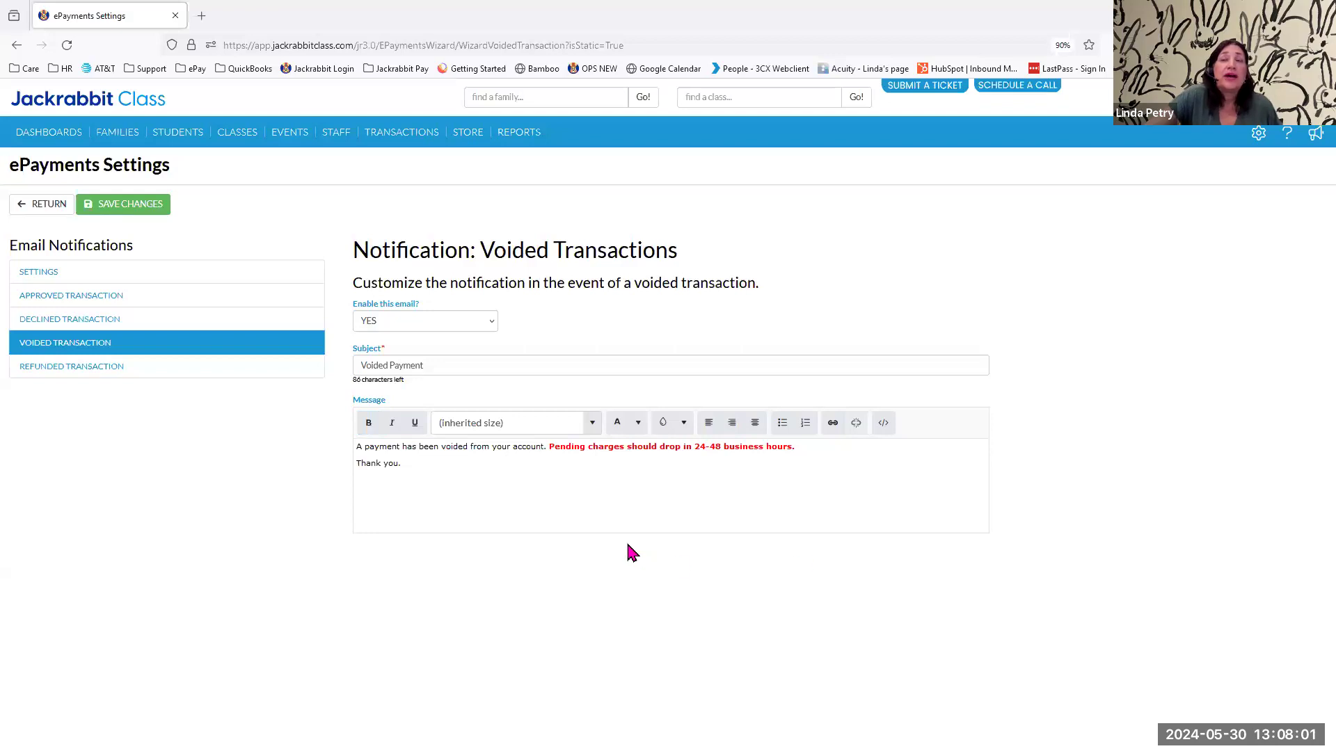
{"action": "left_click", "coordinate": [65, 368]}
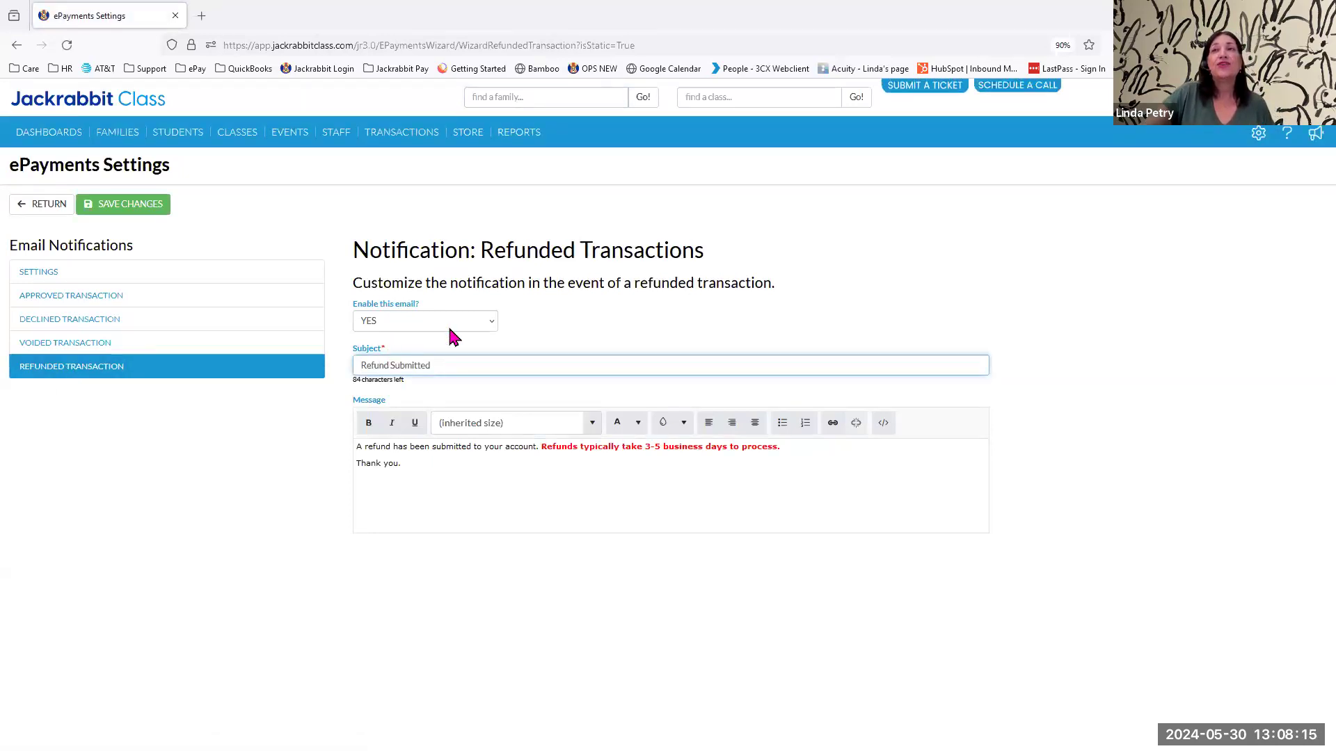
{"action": "left_click", "coordinate": [1050, 283]}
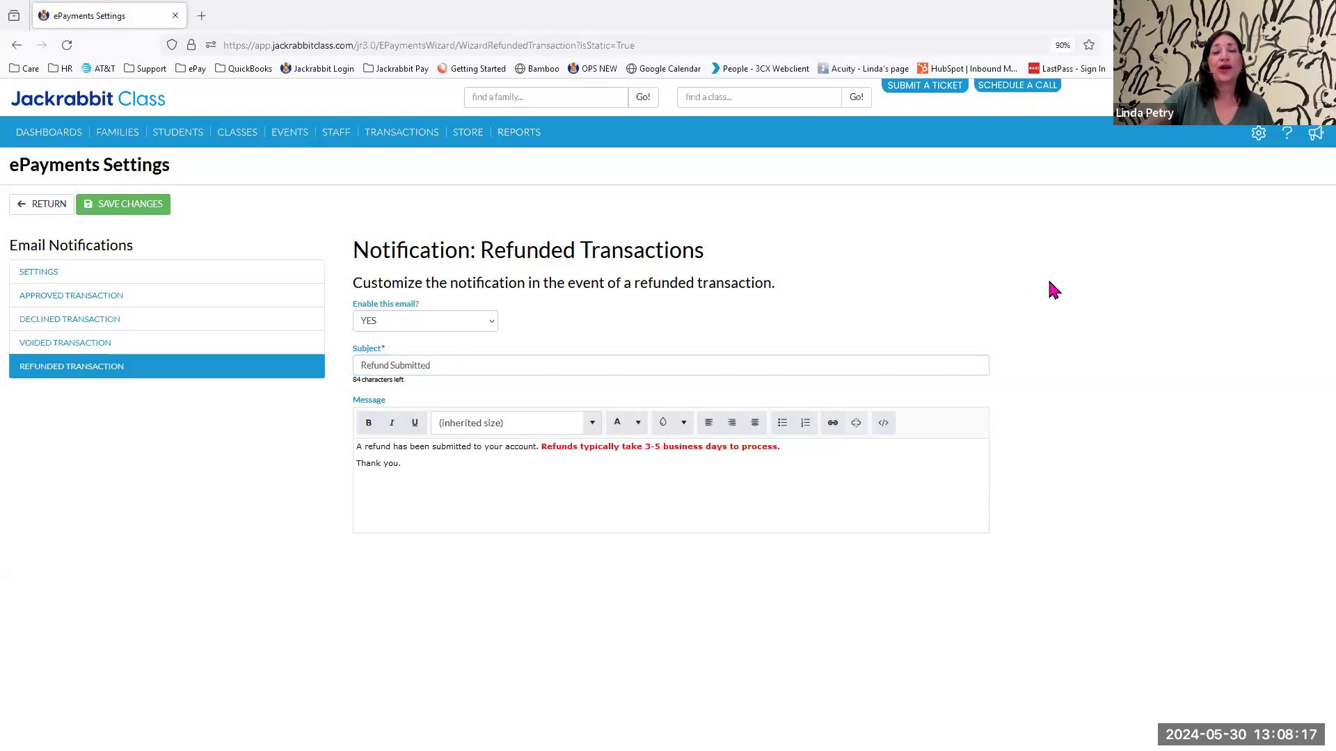
Open the Payment Policies policy, examine its sample text, and return to the policy list without saving.
{"action": "left_click", "coordinate": [1257, 133]}
{"action": "left_click", "coordinate": [1142, 215]}
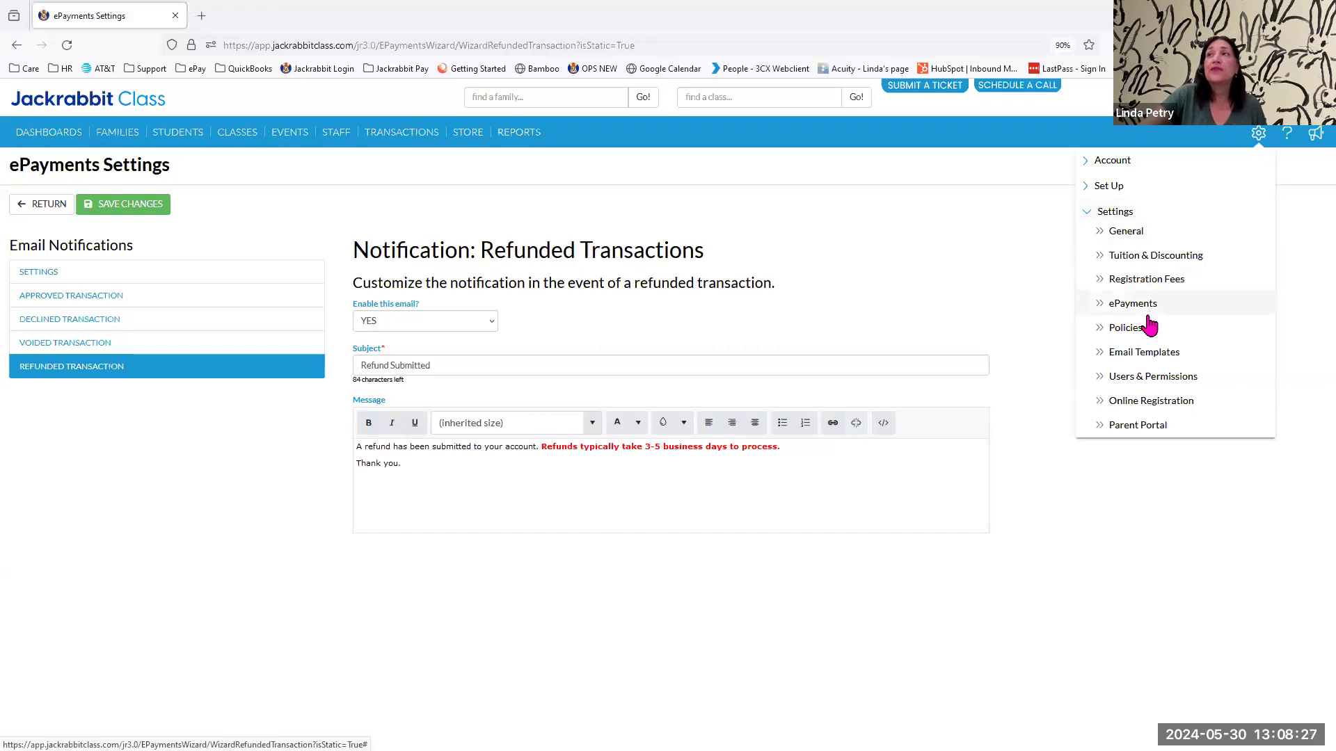
{"action": "left_click", "coordinate": [1138, 334]}
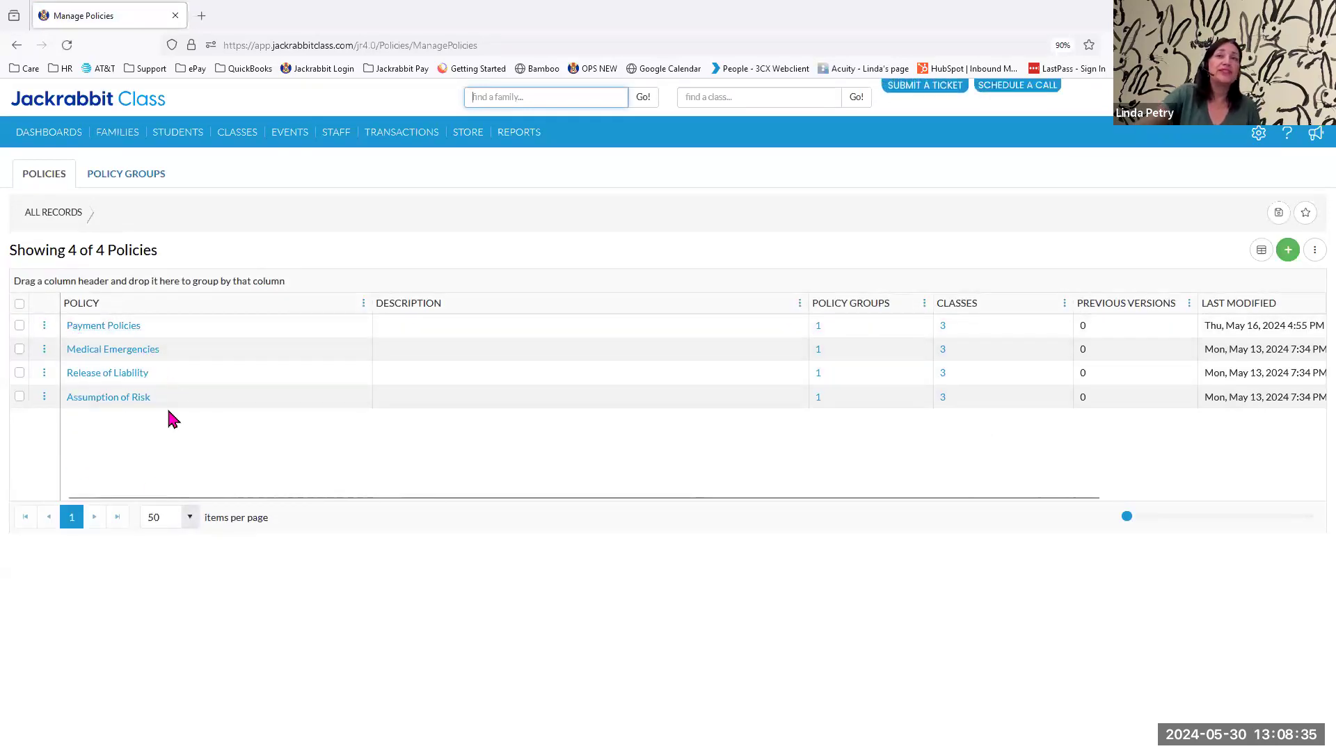
{"action": "left_click", "coordinate": [91, 326]}
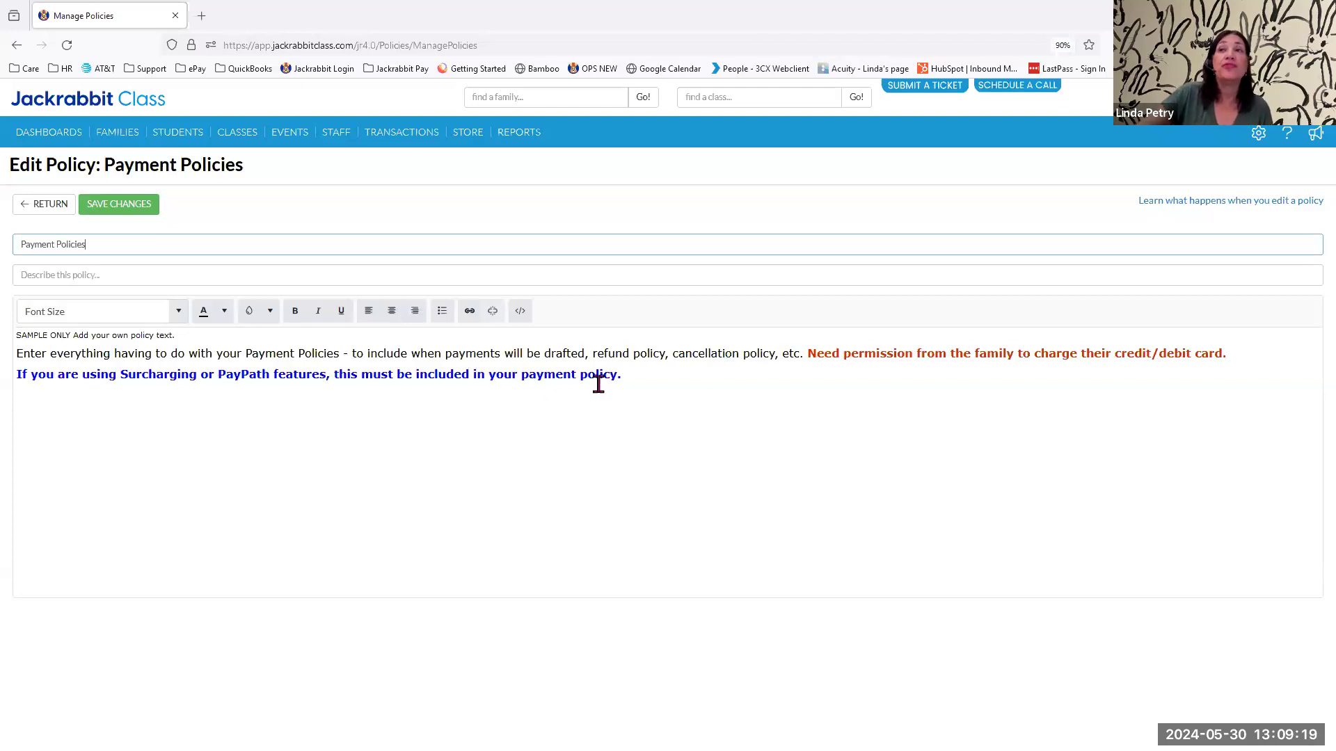
{"action": "left_click", "coordinate": [634, 378]}
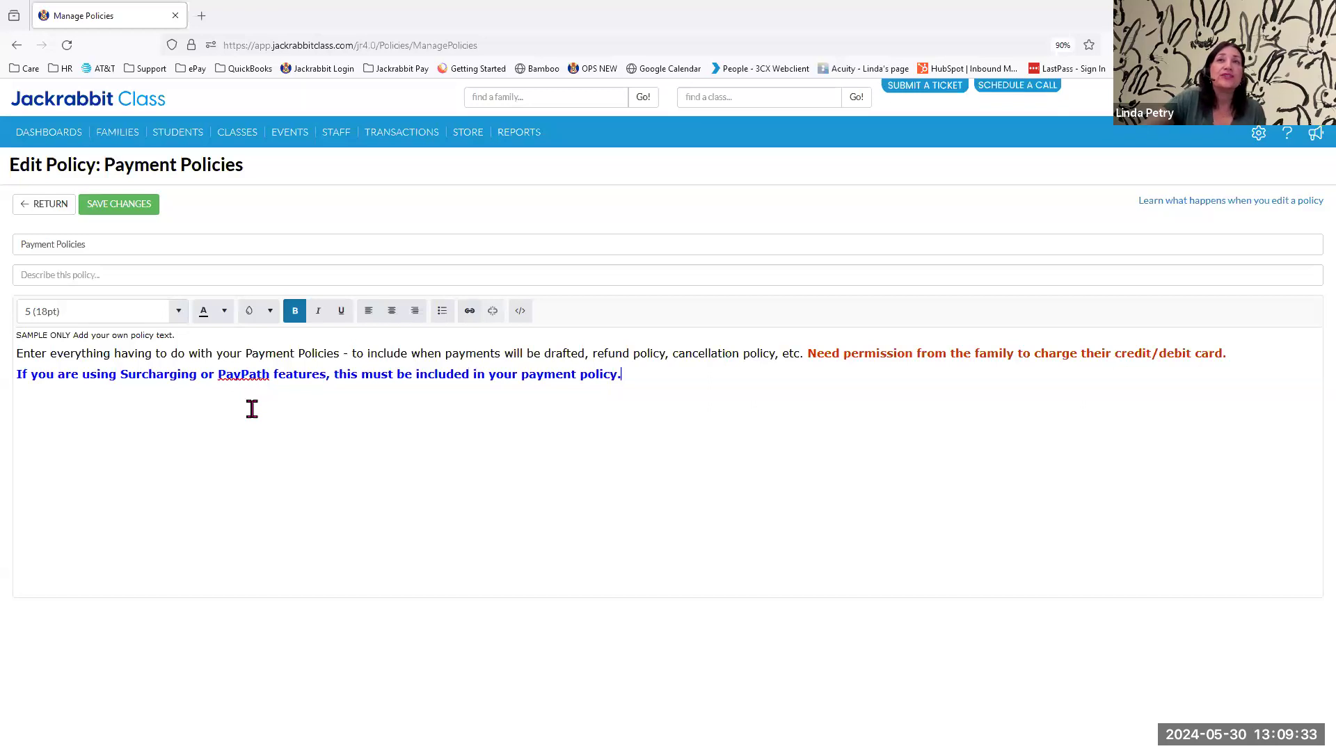
{"action": "left_click", "coordinate": [43, 205]}
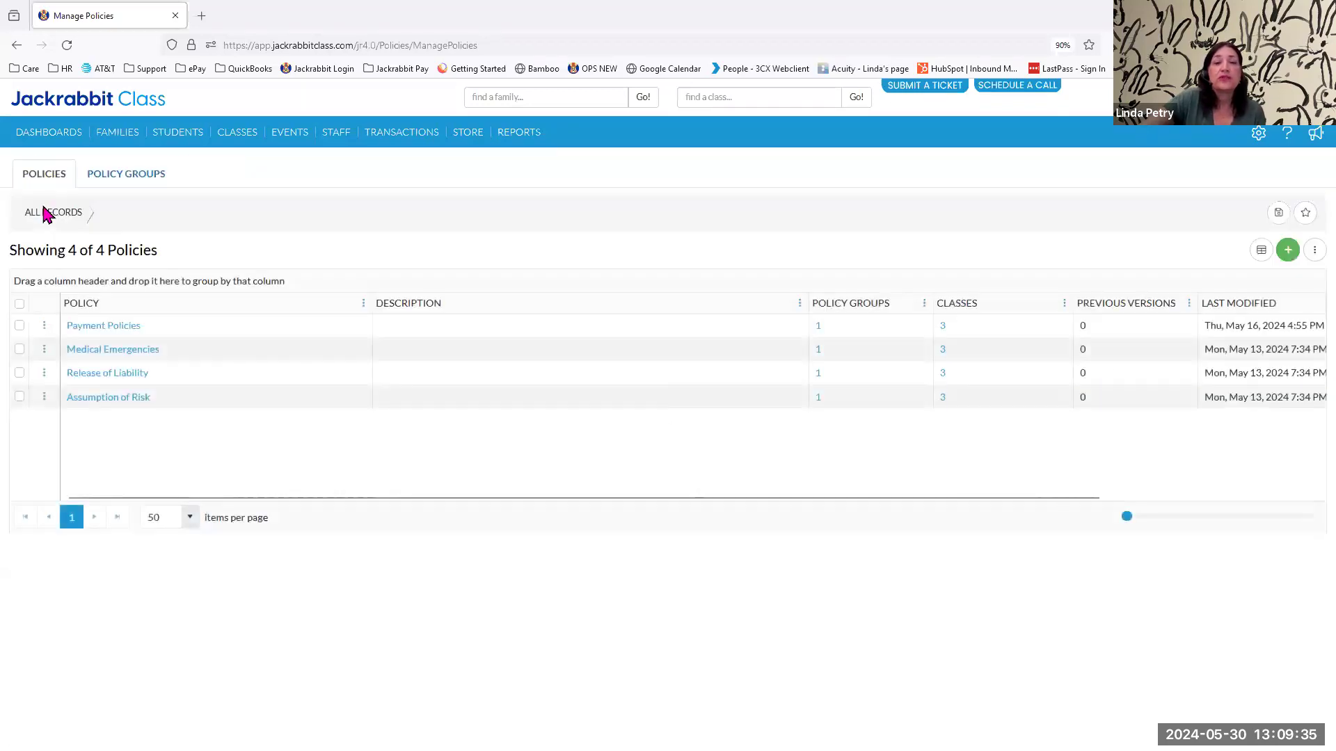
Open the first family record in the All Families list and review its transactions and billing information.
{"action": "mouse_move", "coordinate": [111, 139]}
{"action": "left_click", "coordinate": [116, 163]}
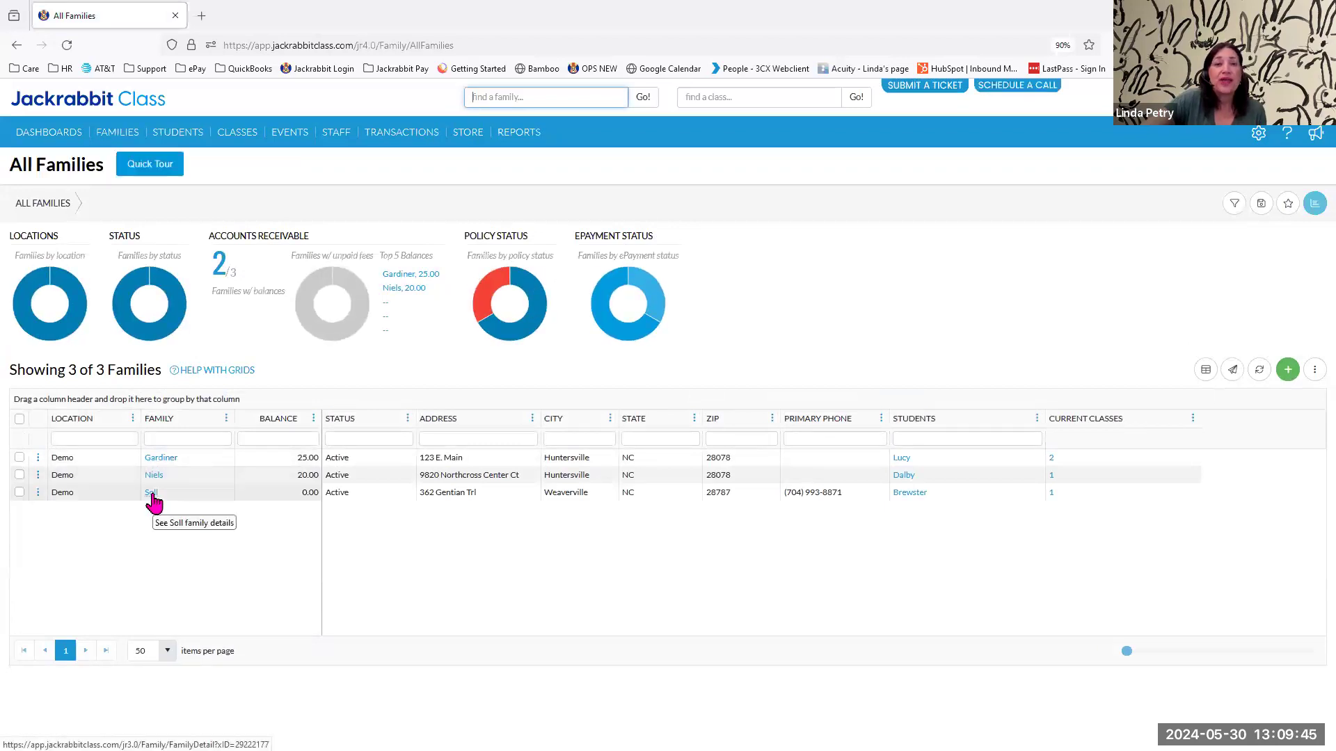
{"action": "left_click", "coordinate": [159, 459]}
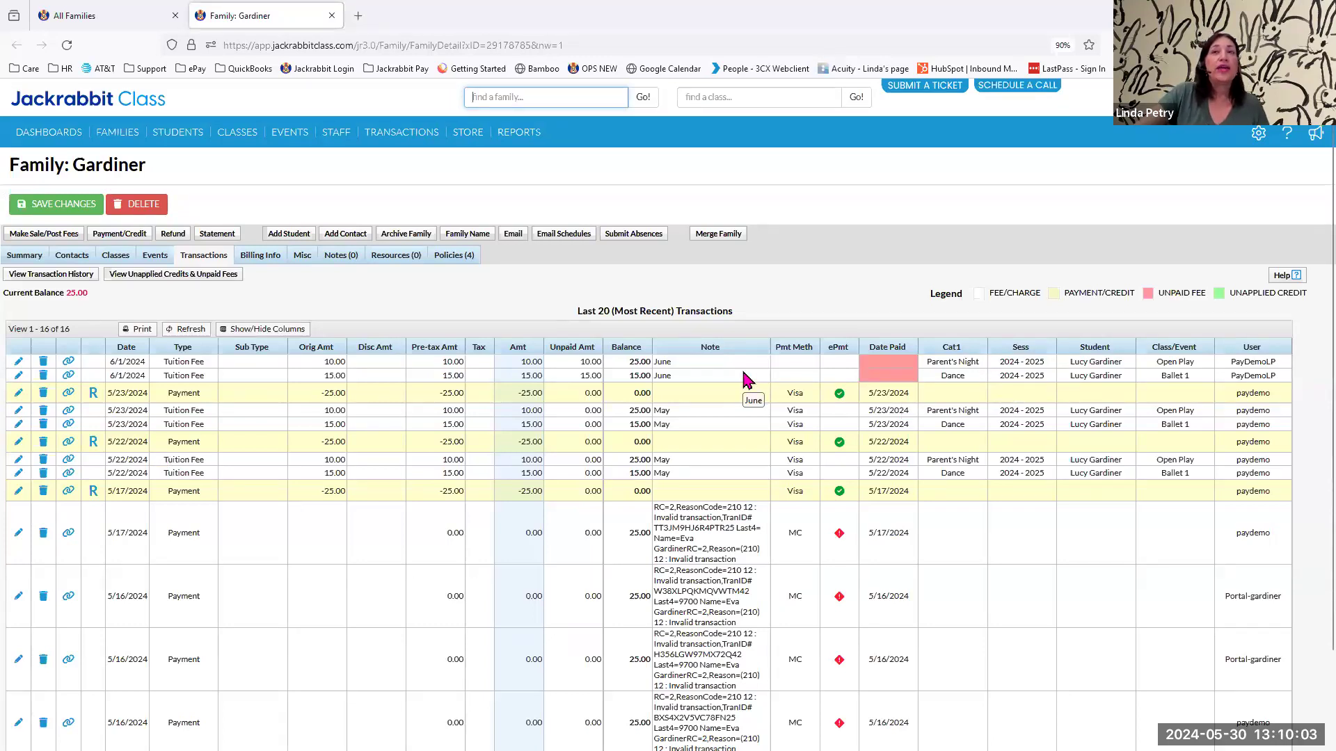
{"action": "left_click", "coordinate": [252, 269]}
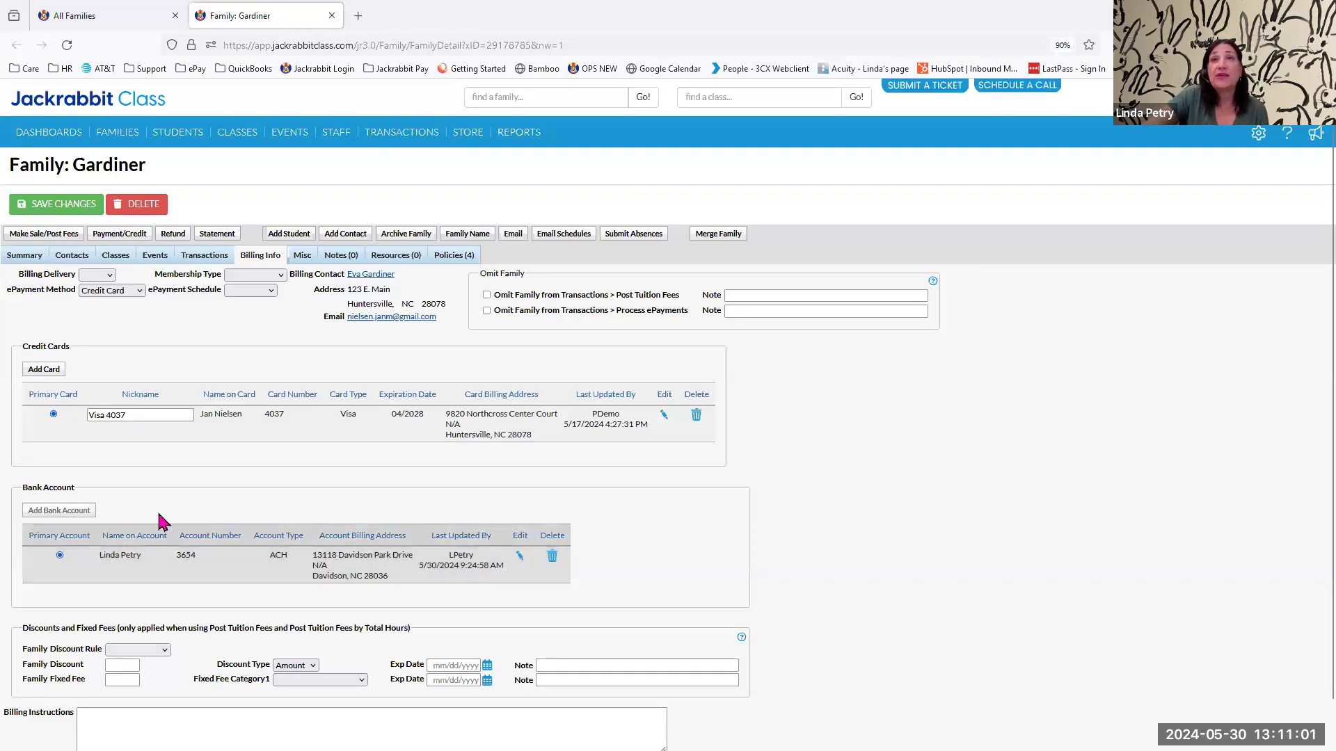
Open a new payment entry from the family's transactions and set the payment amount to 5.00.
{"action": "left_click", "coordinate": [200, 256]}
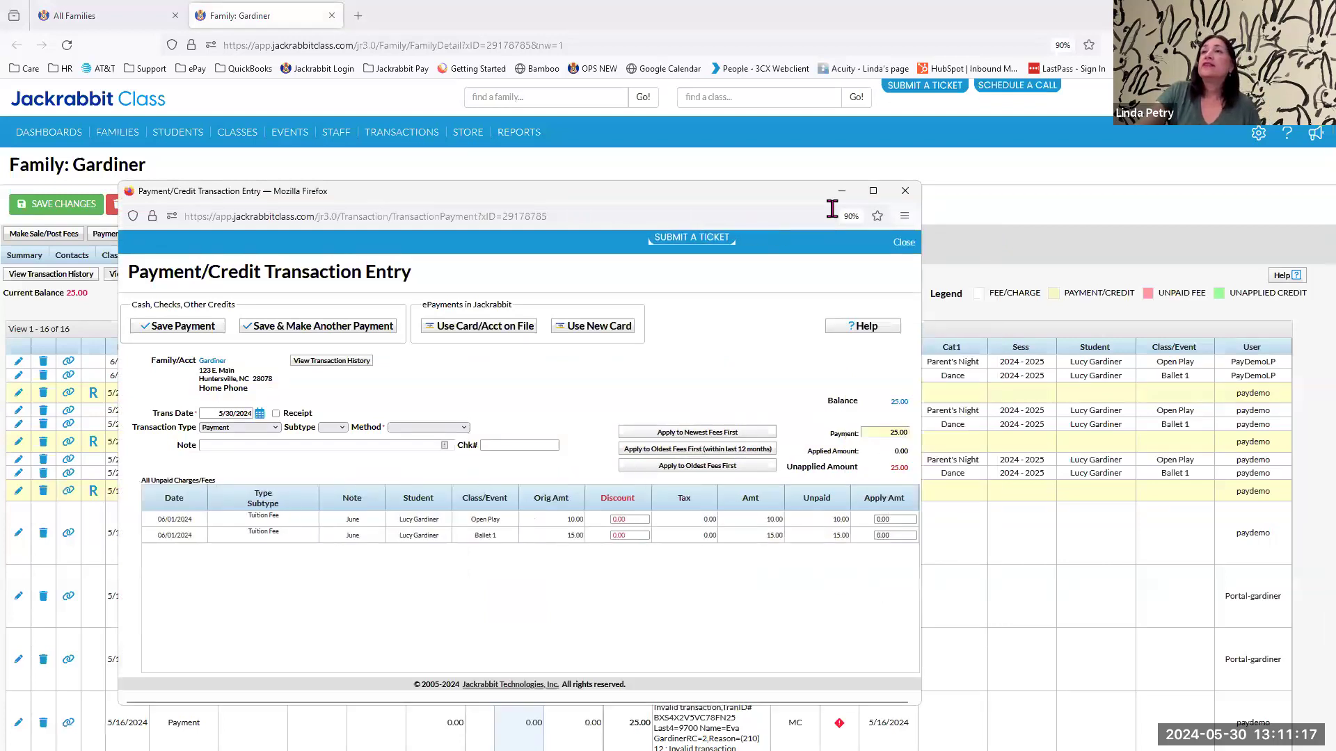
{"action": "left_click", "coordinate": [894, 432]}
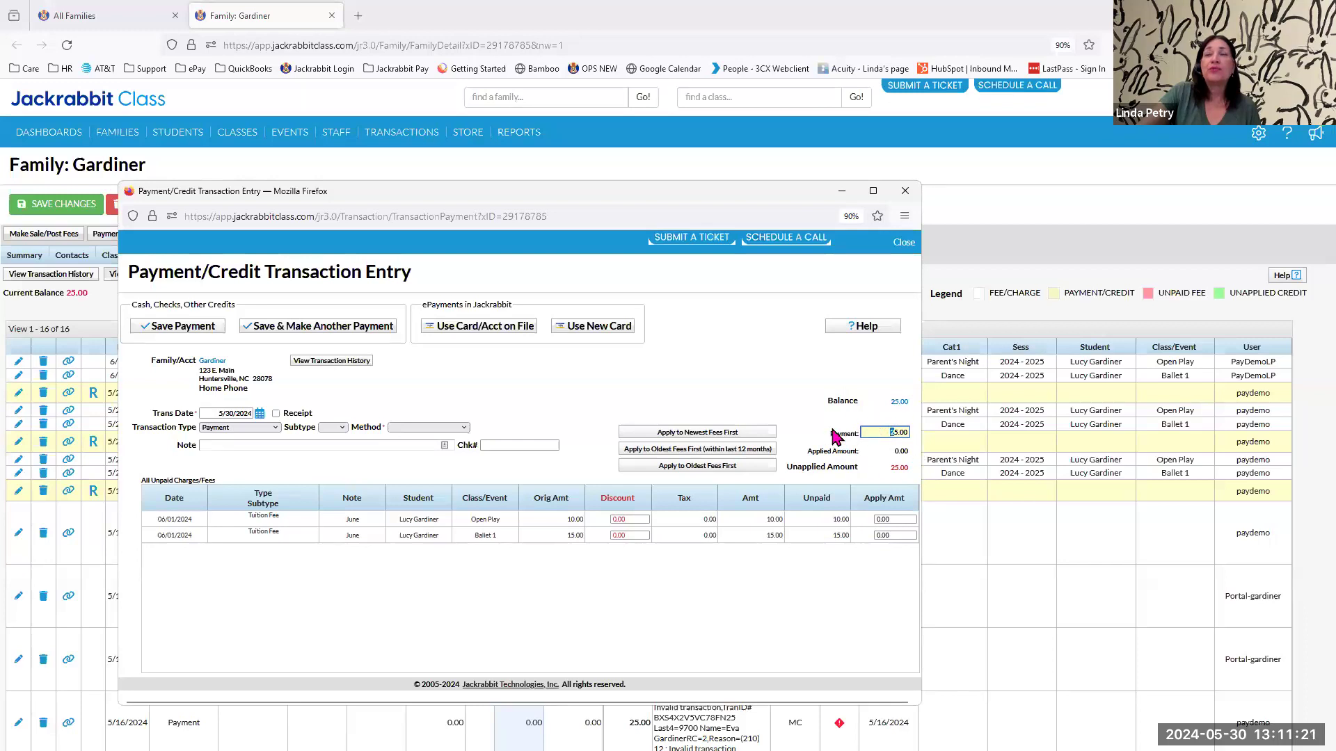
{"action": "left_click", "coordinate": [785, 384]}
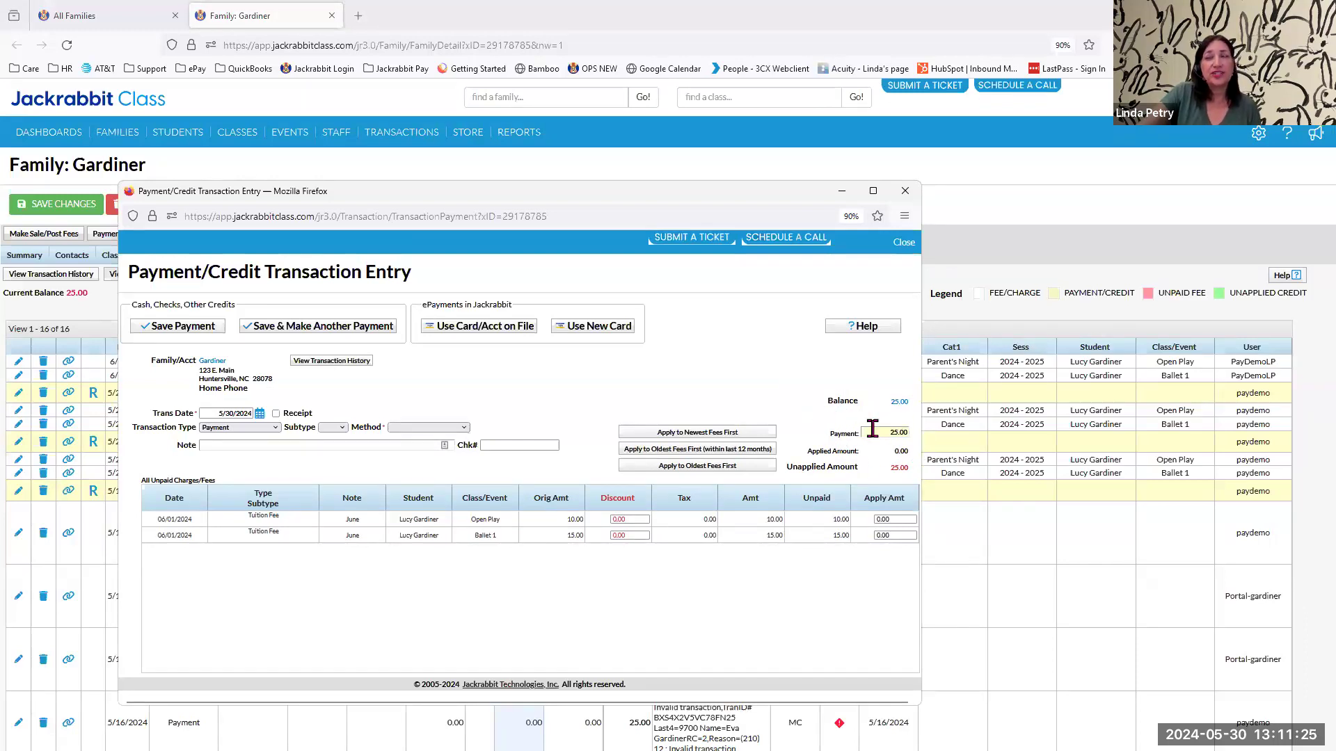
{"action": "left_click", "coordinate": [886, 432]}
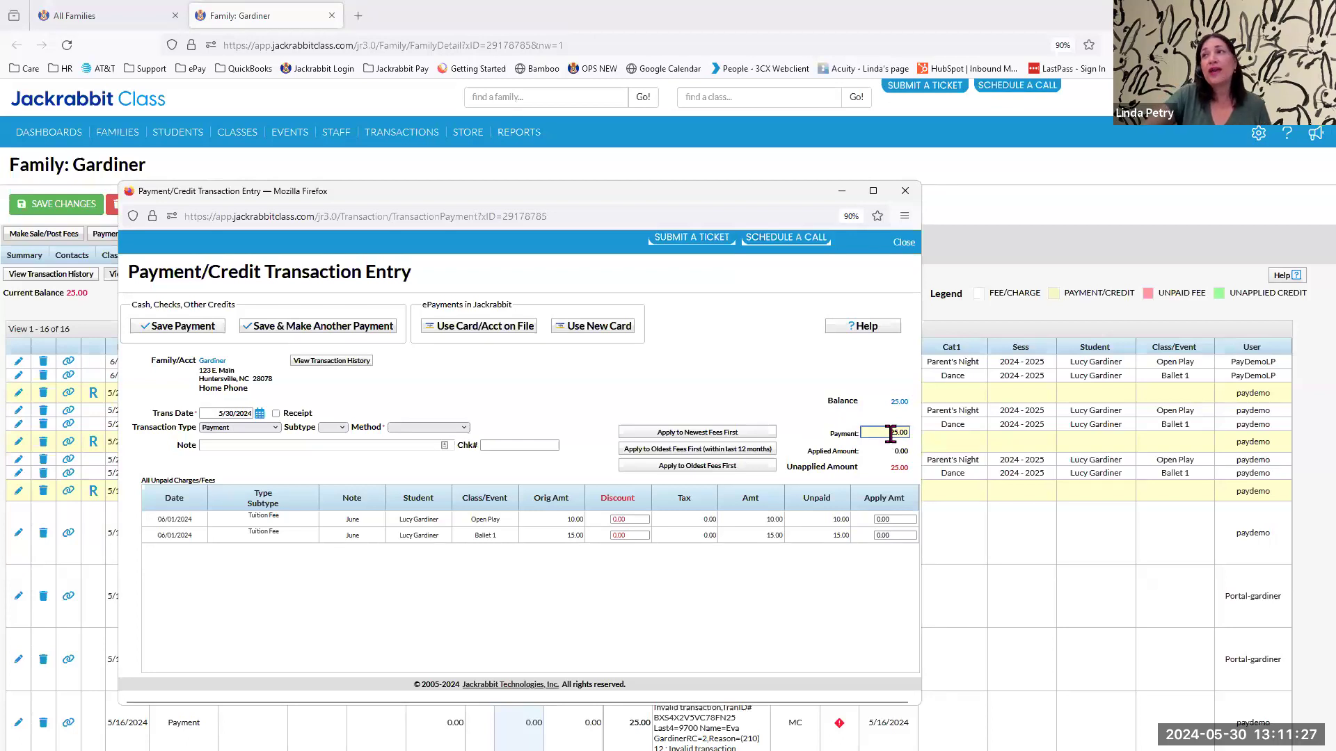
{"action": "type", "text": "5.00"}
{"action": "left_click", "coordinate": [731, 379]}
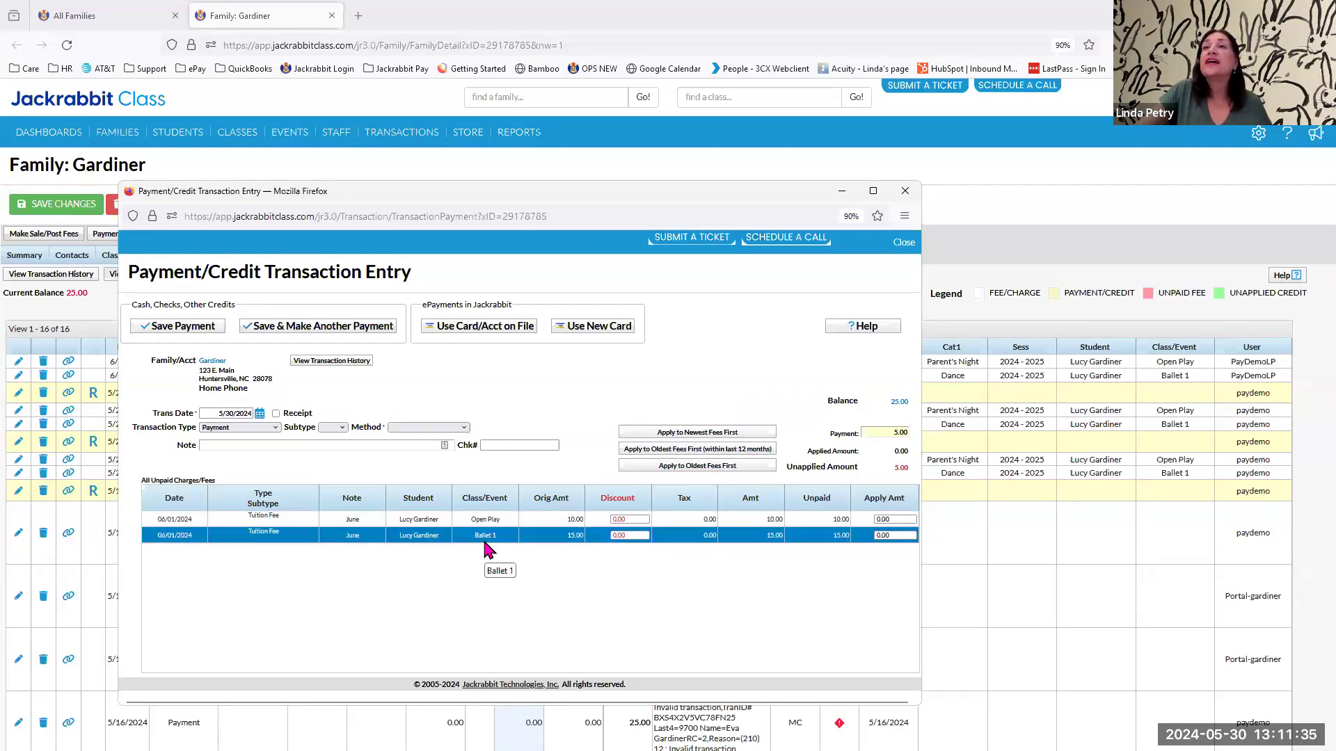
Apply 5.00 to the June Ballet 1 tuition fee and submit the ePayment with the Visa card on file.
{"action": "left_click", "coordinate": [891, 535]}
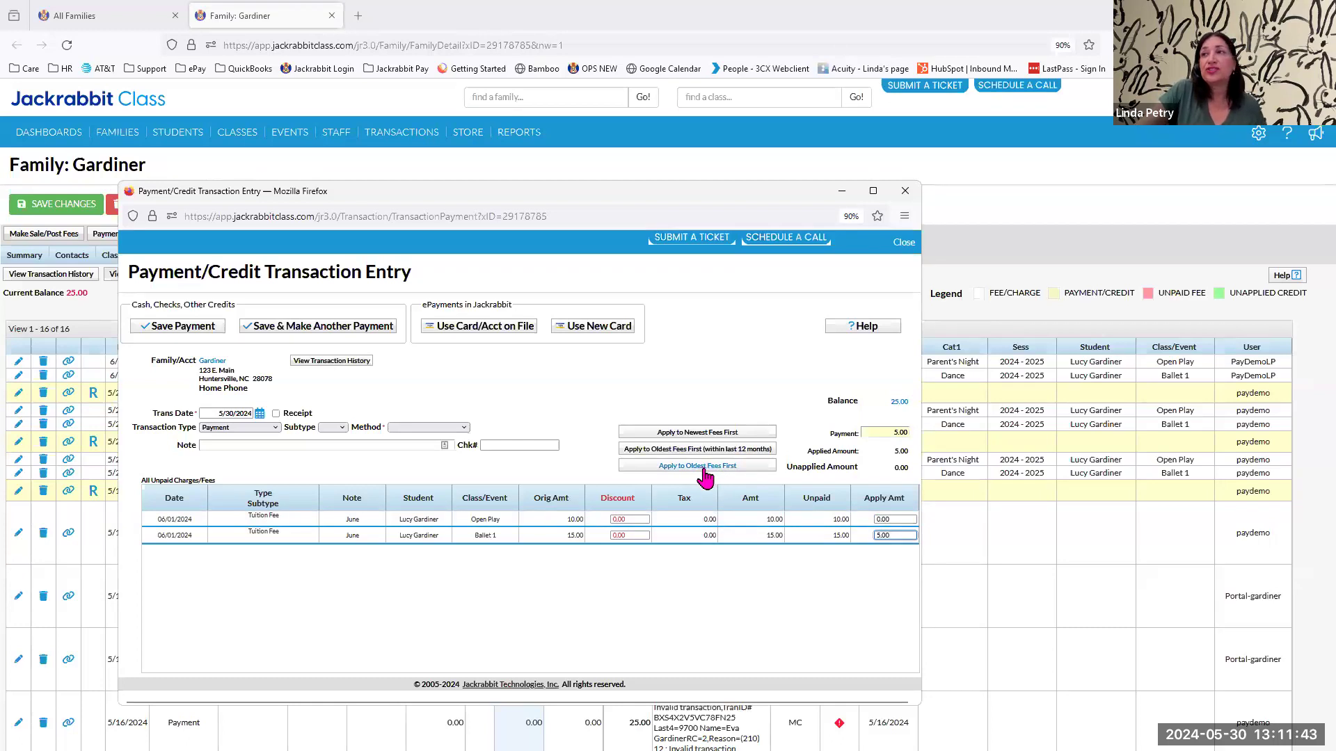
{"action": "left_click", "coordinate": [493, 335]}
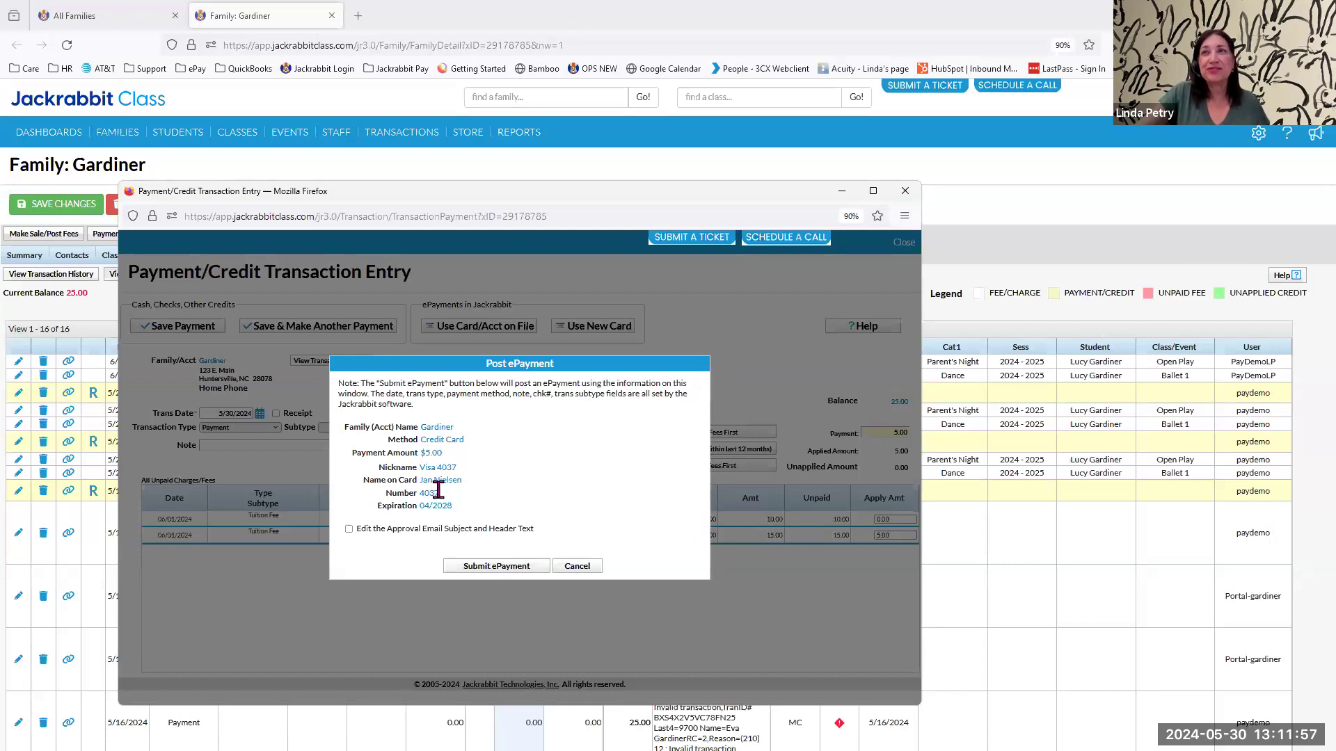
{"action": "left_click", "coordinate": [501, 565]}
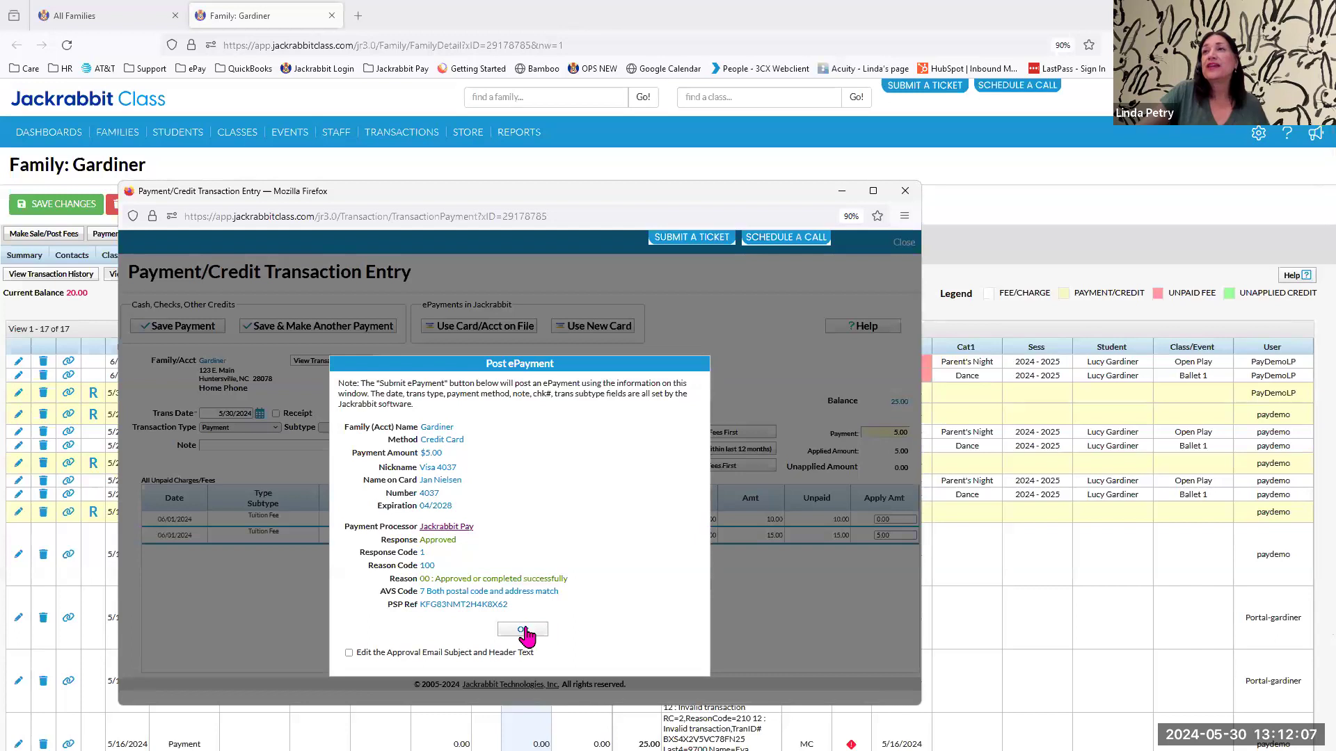
{"action": "left_click", "coordinate": [523, 631]}
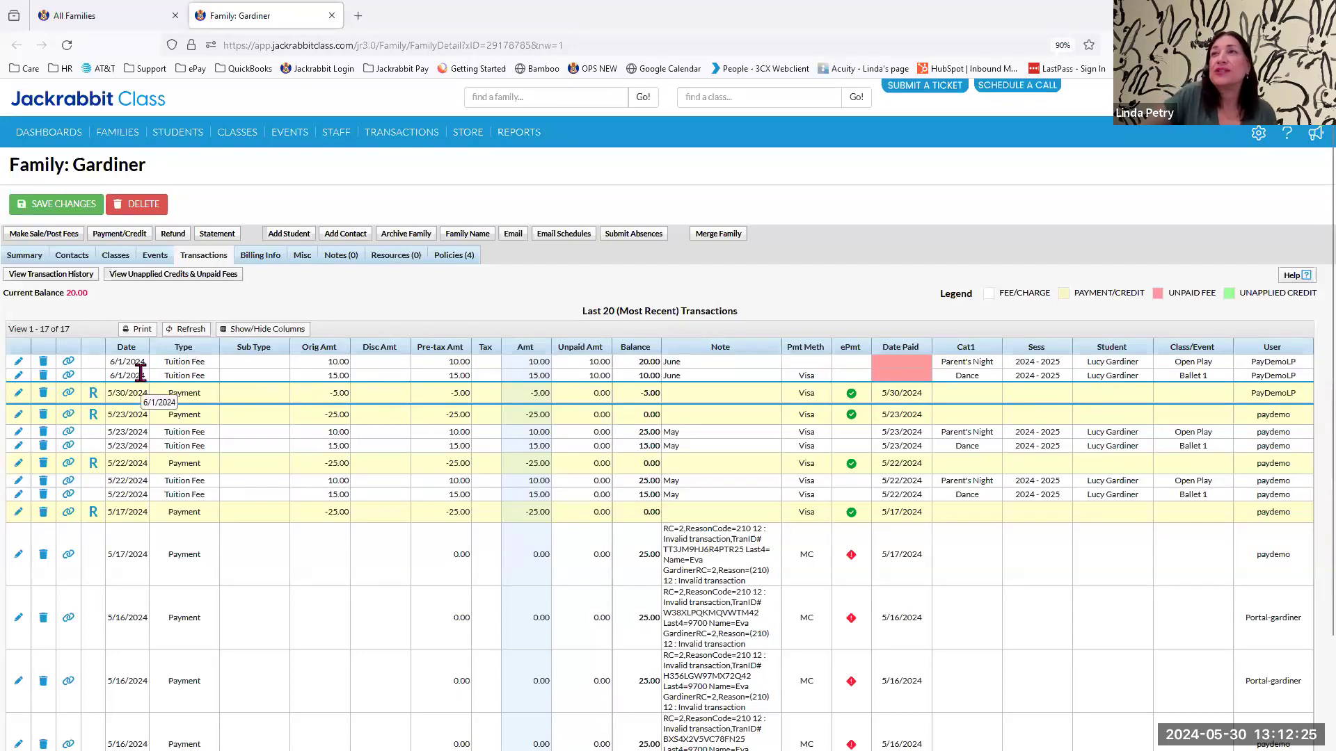
View the fee linked to the 5/30/2024 payment and close the link details.
{"action": "left_click", "coordinate": [68, 394]}
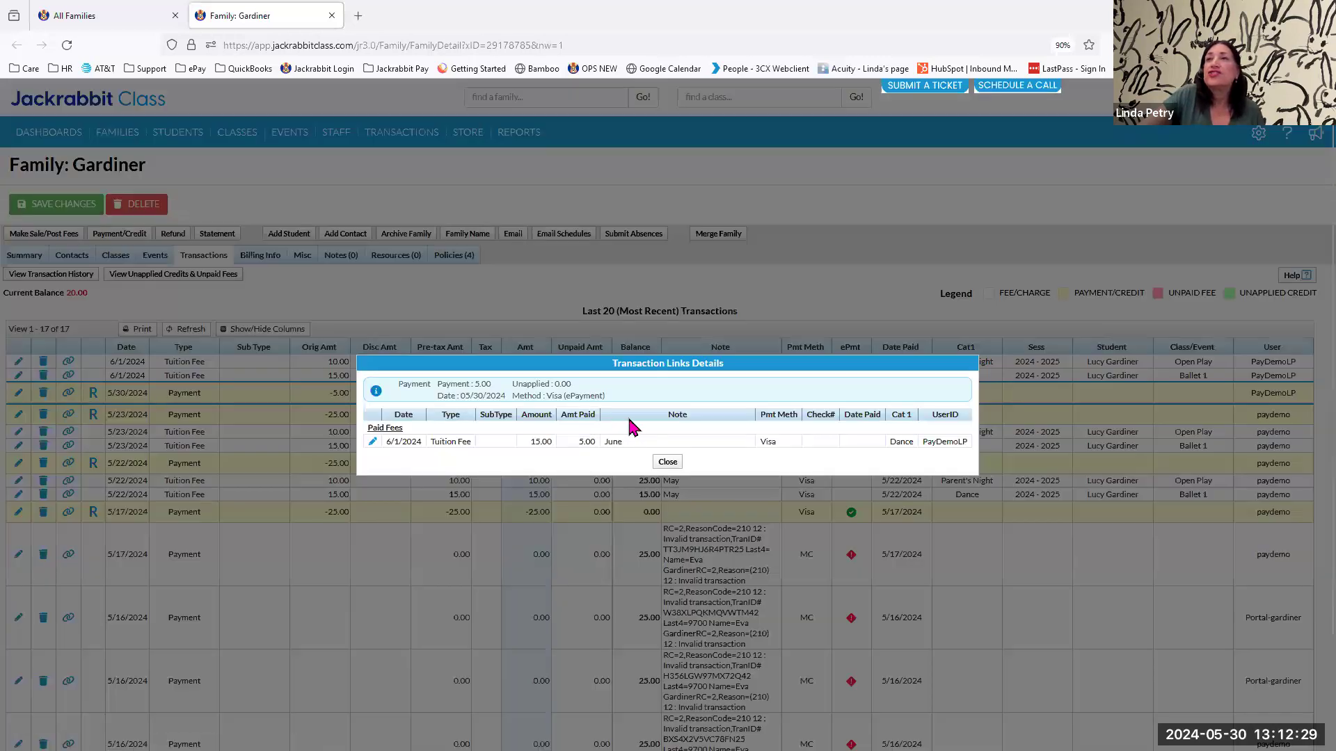
{"action": "left_click", "coordinate": [671, 463]}
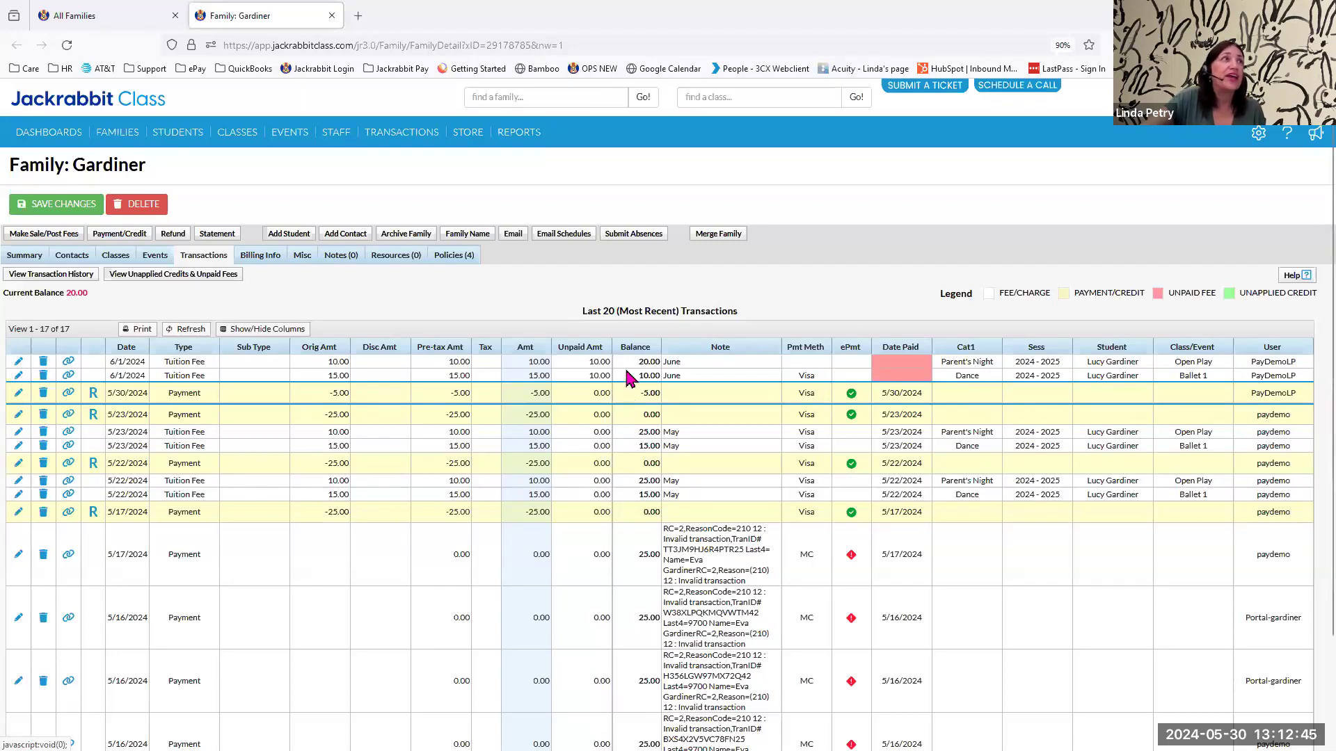
Open Process ePayments and review the payment settings, family criteria and transaction criteria.
{"action": "mouse_move", "coordinate": [390, 143]}
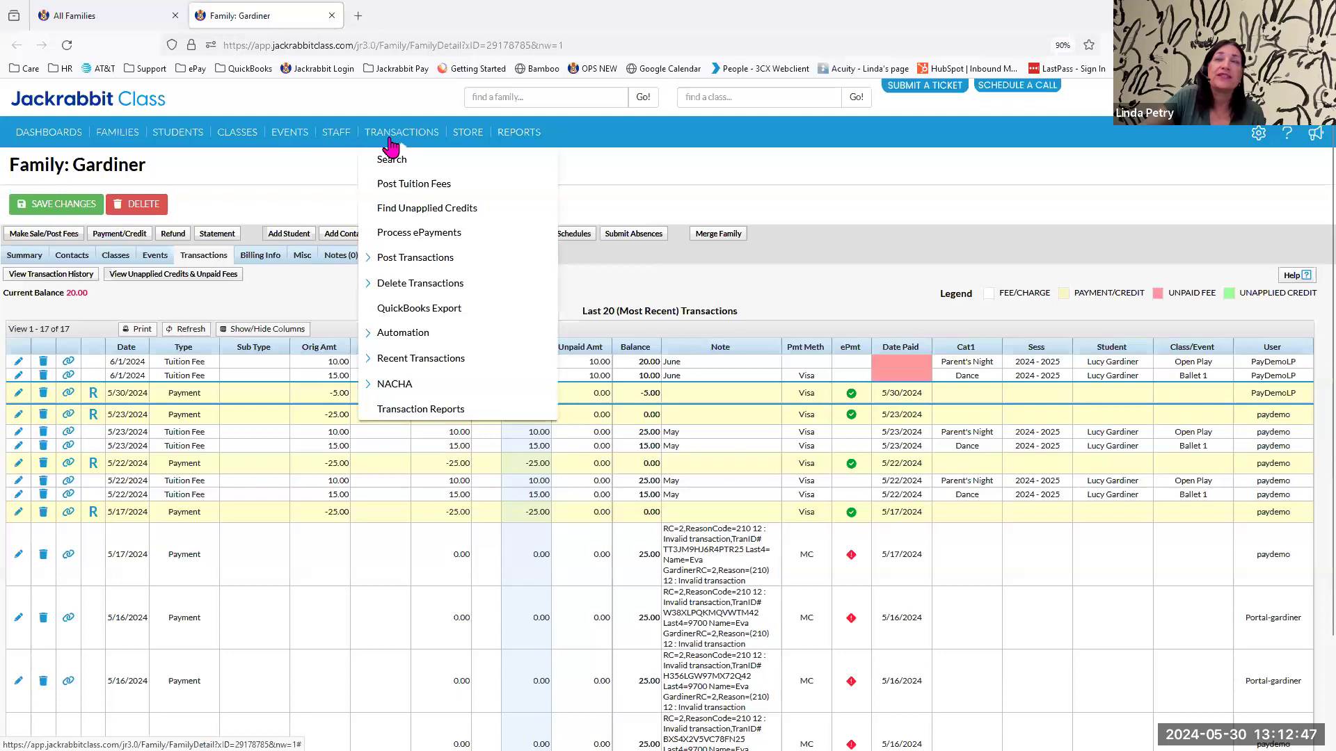
{"action": "left_click", "coordinate": [399, 237]}
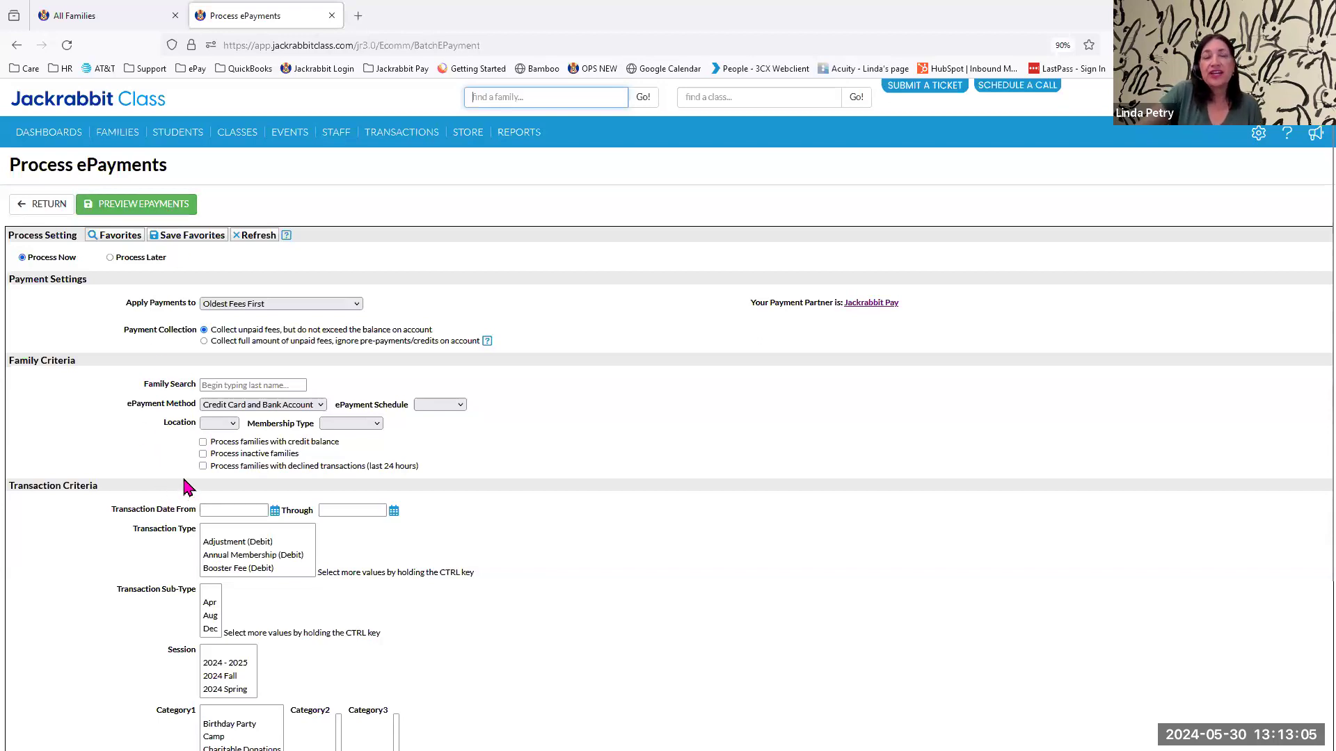
{"action": "scroll", "coordinate": [186, 477], "scroll_direction": "down", "scroll_amount": 3}
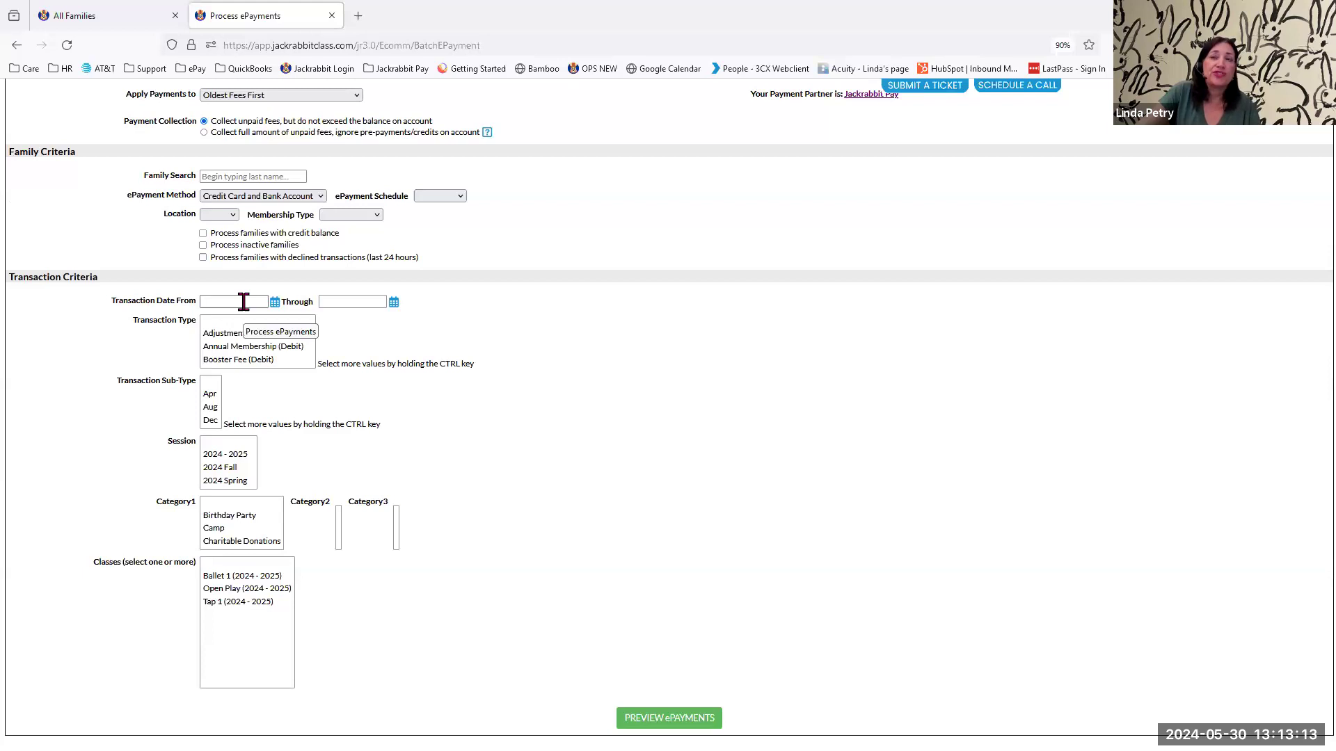
Try Tuition Fee (Debit) as the transaction type filter and reset the filter to the blank option.
{"action": "scroll", "coordinate": [266, 346], "scroll_direction": "down", "scroll_amount": 4}
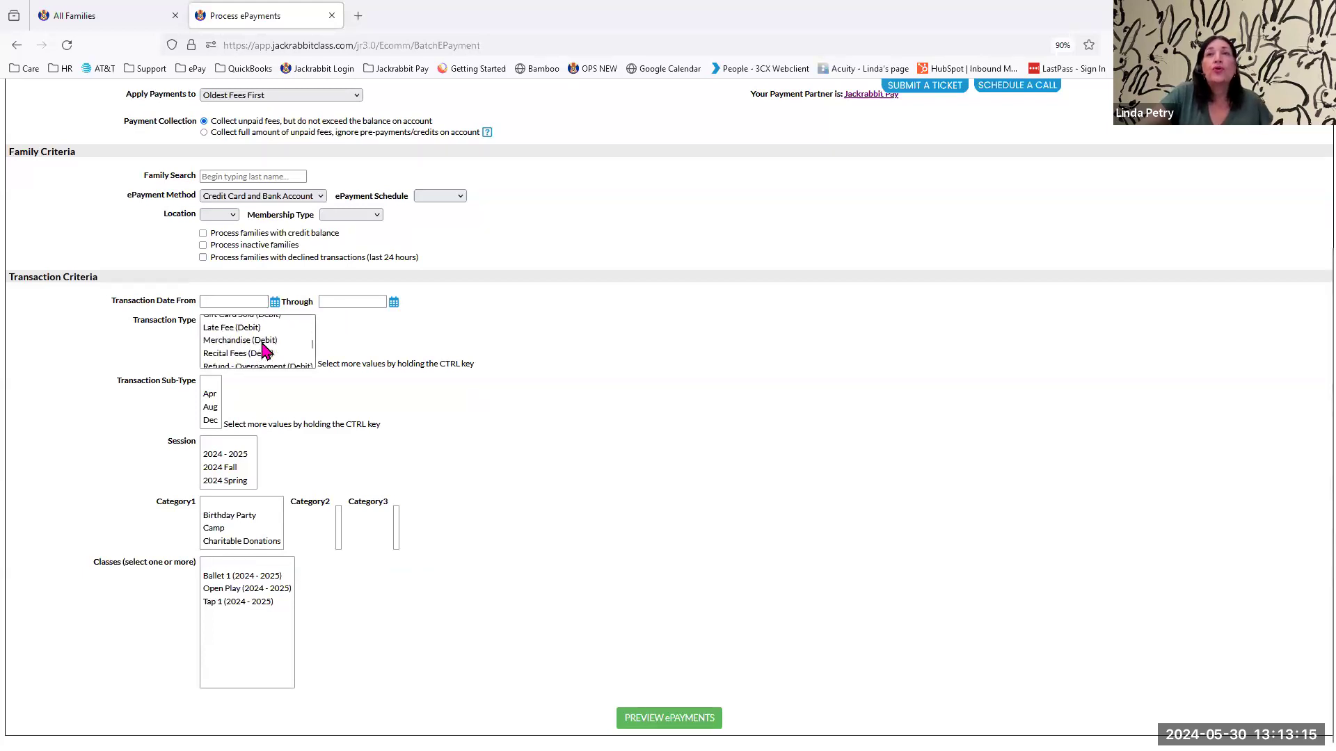
{"action": "scroll", "coordinate": [265, 348], "scroll_direction": "down", "scroll_amount": 2}
{"action": "left_click", "coordinate": [247, 363]}
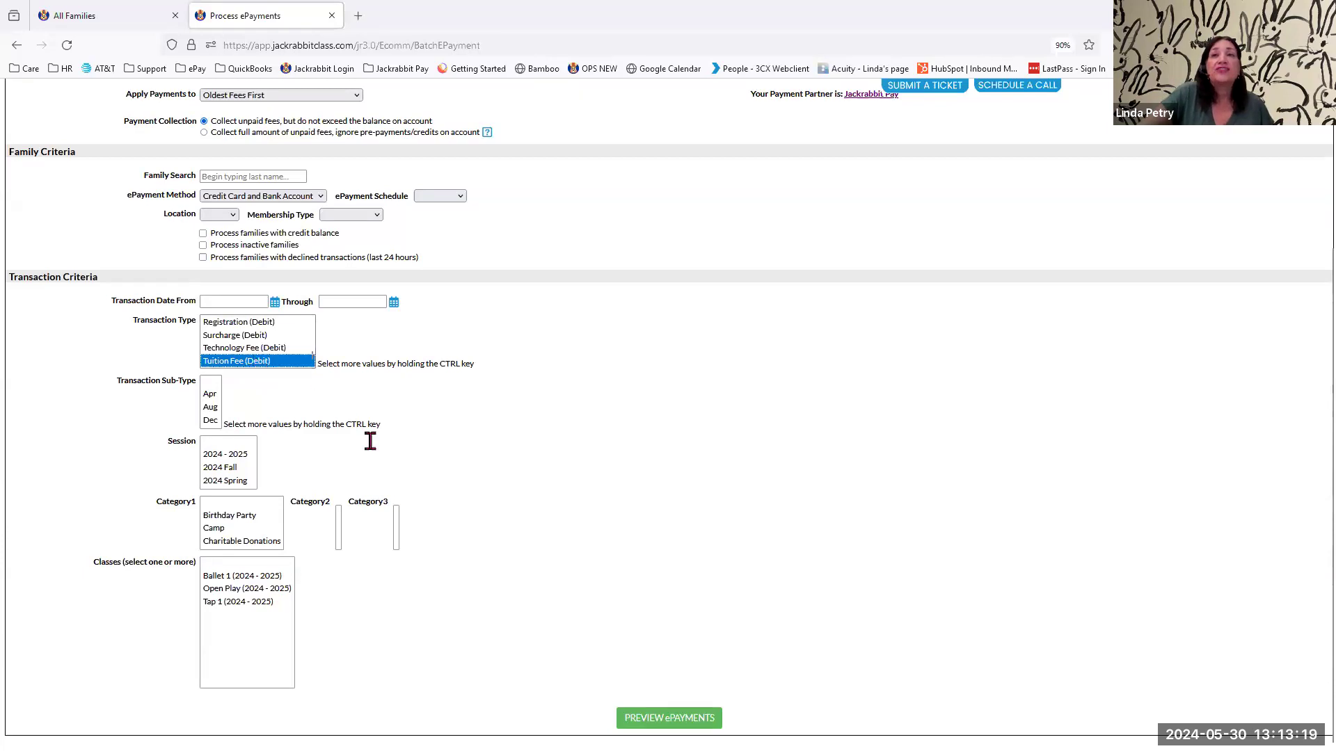
{"action": "scroll", "coordinate": [443, 538], "scroll_direction": "up", "scroll_amount": 3}
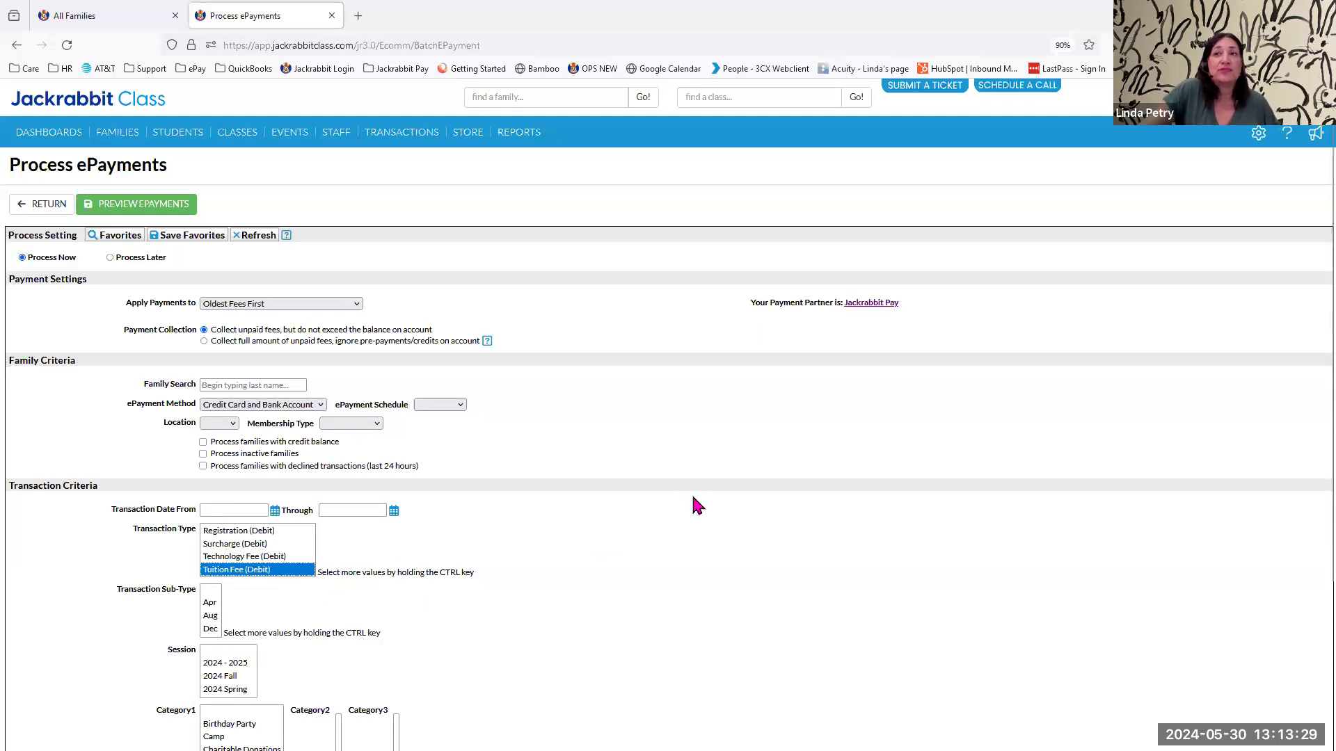
{"action": "scroll", "coordinate": [698, 498], "scroll_direction": "down", "scroll_amount": 3}
{"action": "scroll", "coordinate": [699, 504], "scroll_direction": "up", "scroll_amount": 3}
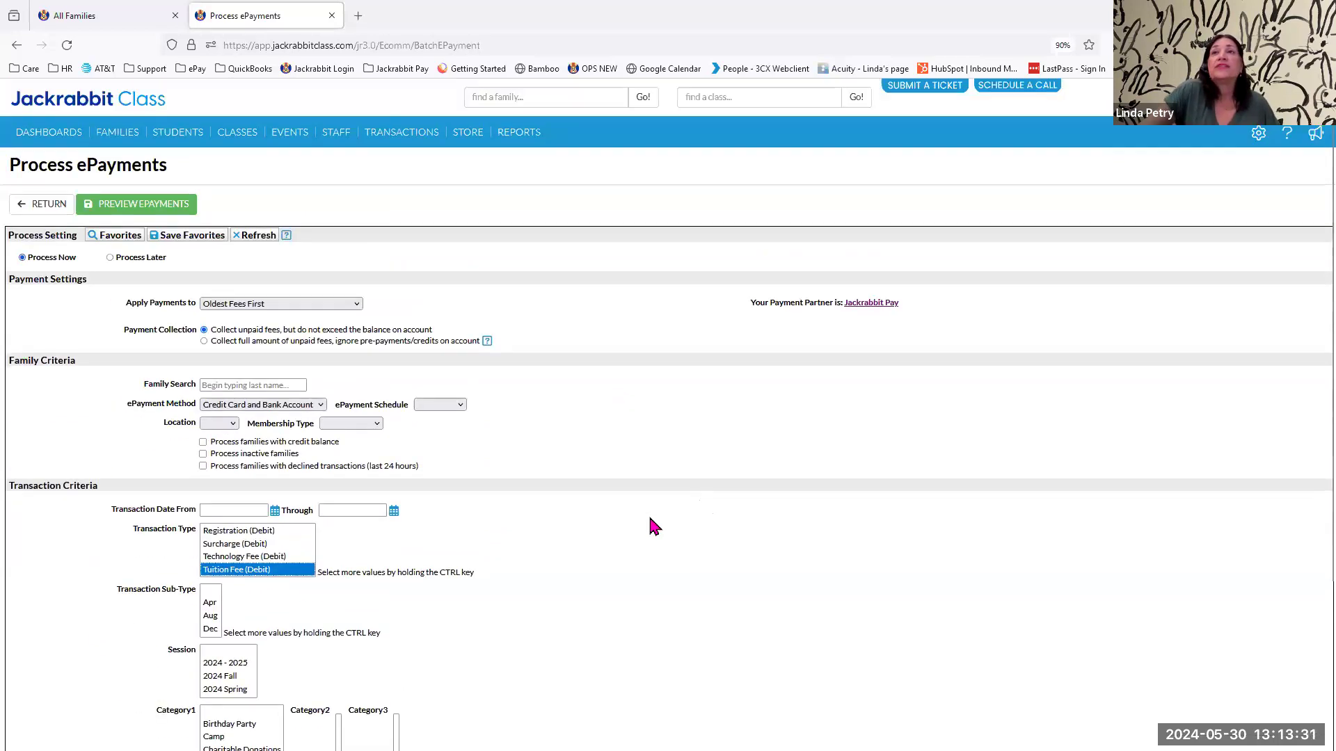
{"action": "scroll", "coordinate": [255, 546], "scroll_direction": "up", "scroll_amount": 5}
{"action": "left_click", "coordinate": [251, 532]}
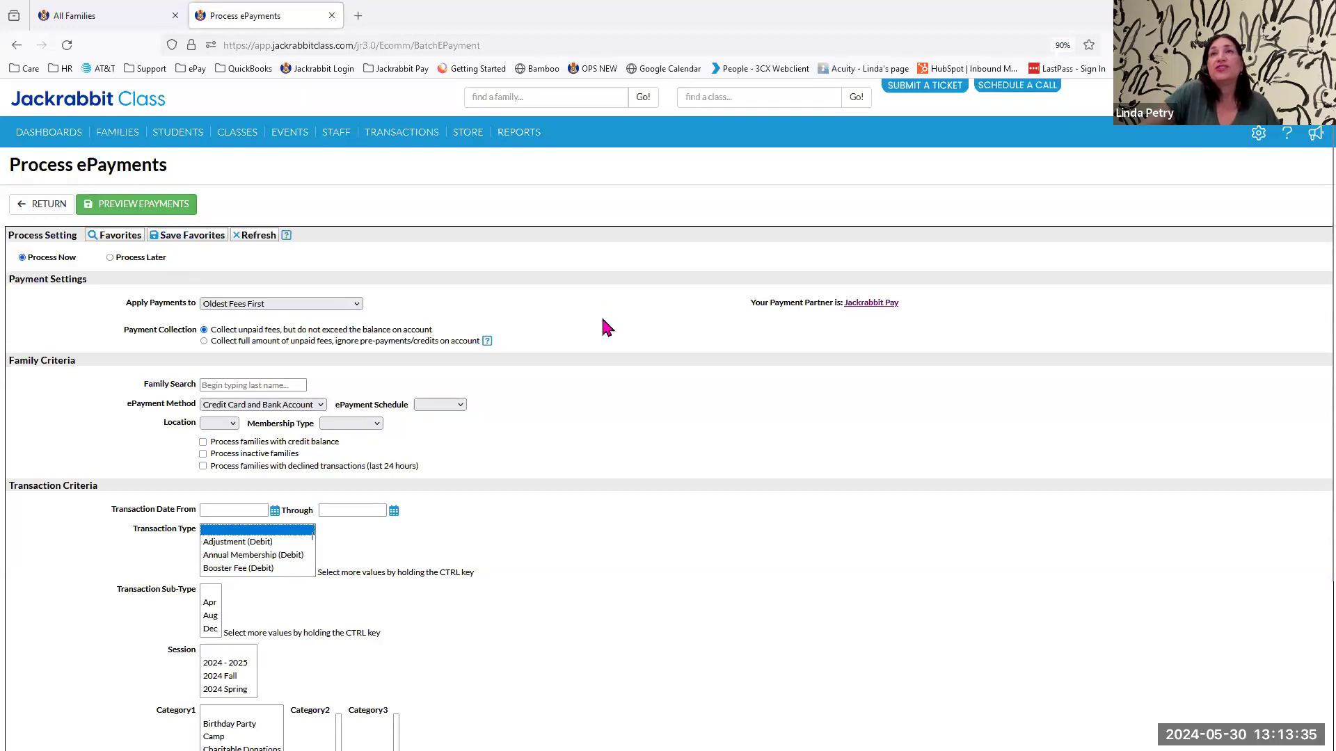
Preview the ePayments batch with no transaction type filter.
{"action": "scroll", "coordinate": [605, 348], "scroll_direction": "down", "scroll_amount": 3}
{"action": "left_click", "coordinate": [669, 718]}
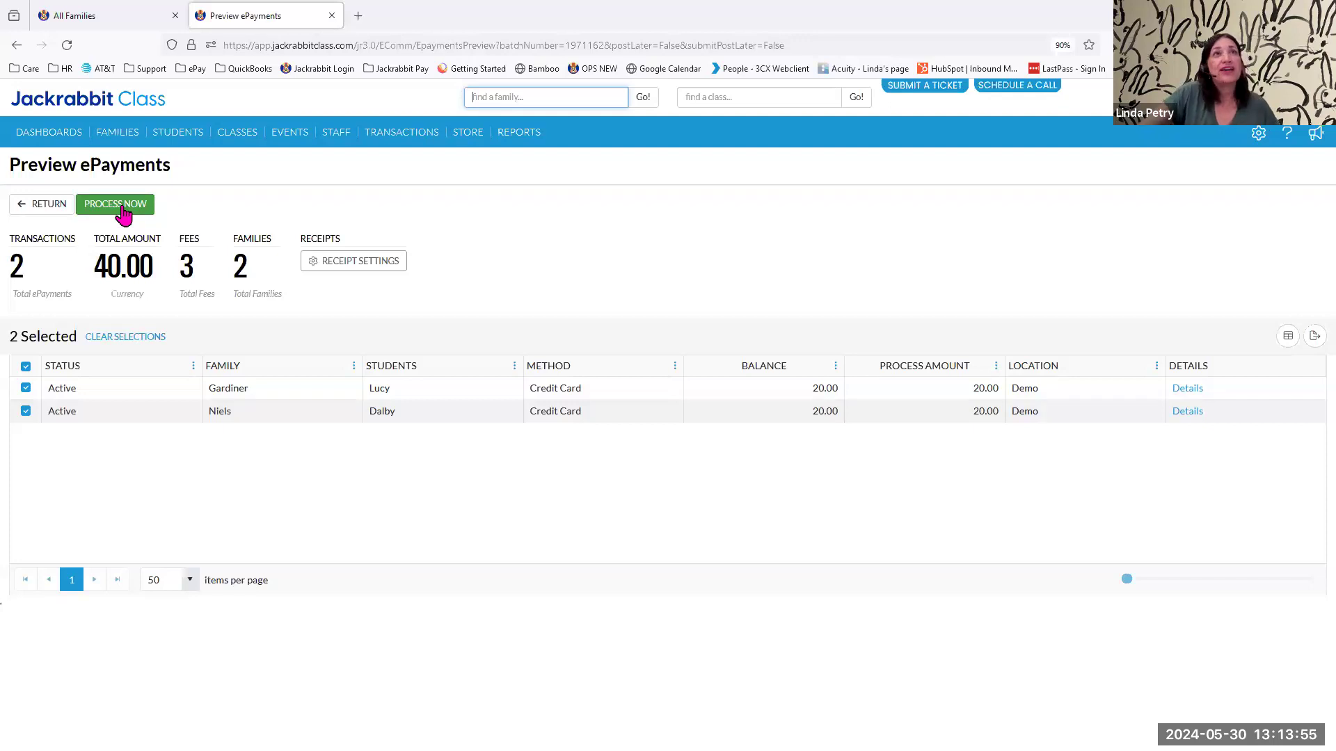
Review the May 23, 2024 batch in the recent ePayments, including its payment settings, family and transaction criteria, and processed transactions.
{"action": "mouse_move", "coordinate": [365, 141]}
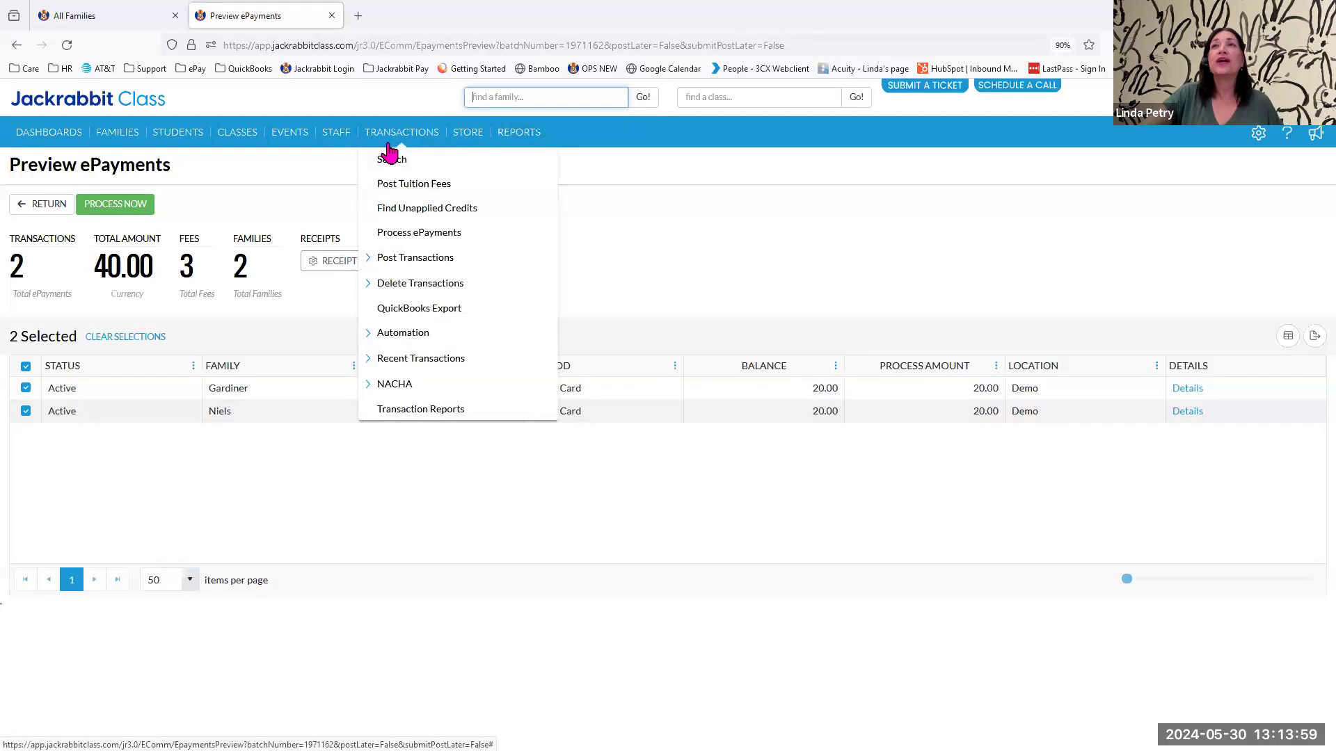
{"action": "left_click", "coordinate": [407, 363]}
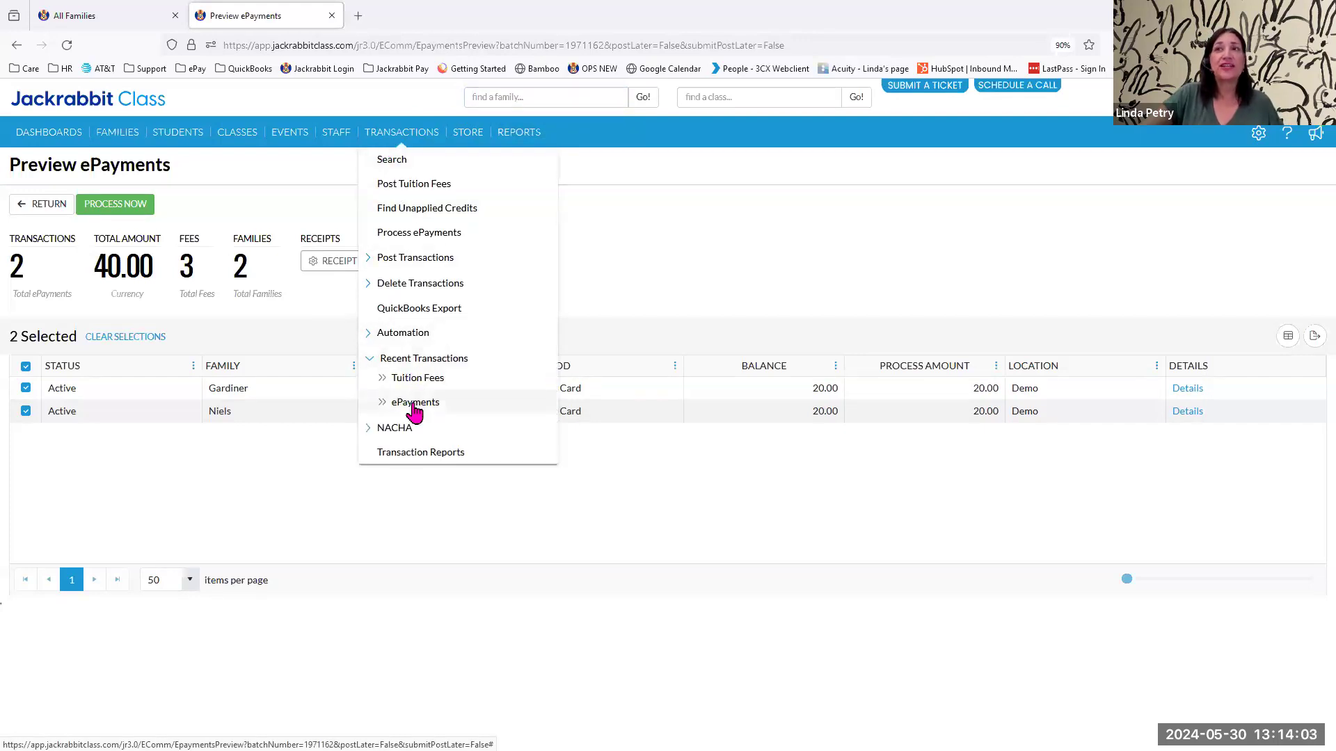
{"action": "left_click", "coordinate": [414, 404]}
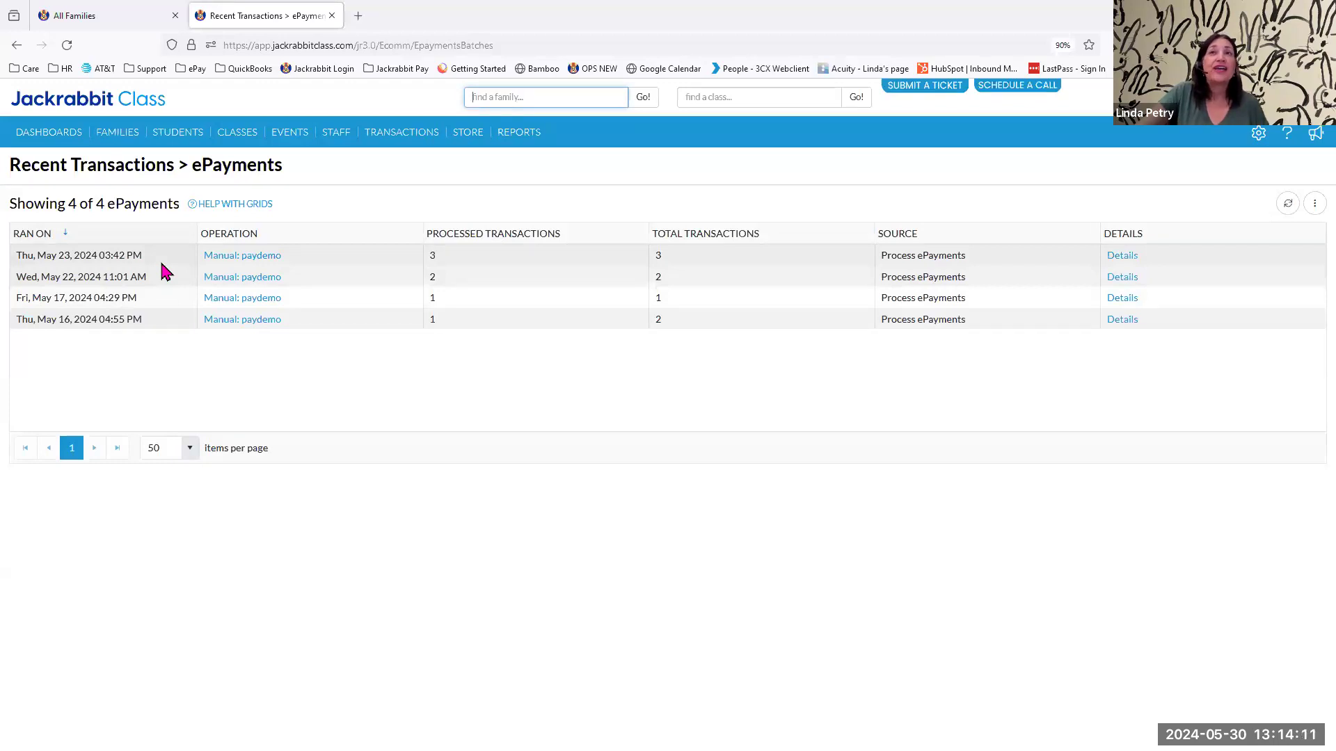
{"action": "left_click", "coordinate": [238, 262]}
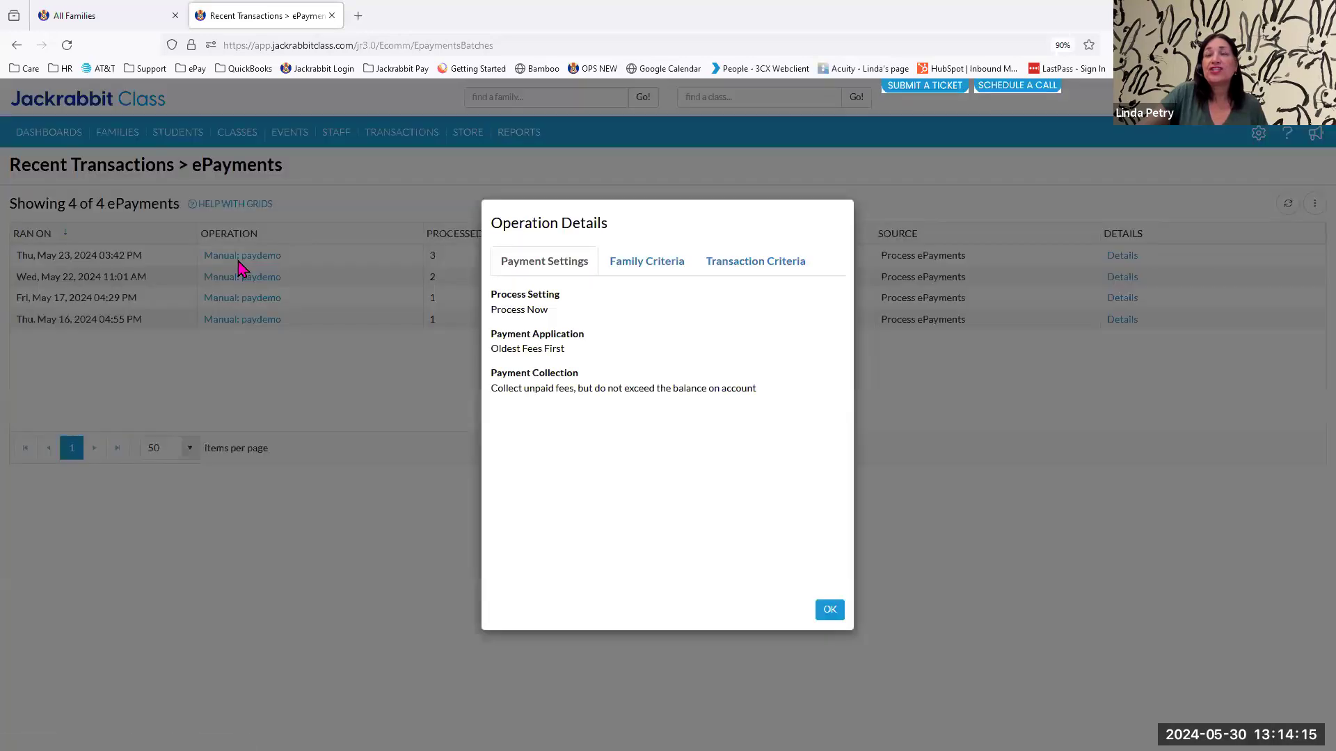
{"action": "left_click", "coordinate": [624, 278]}
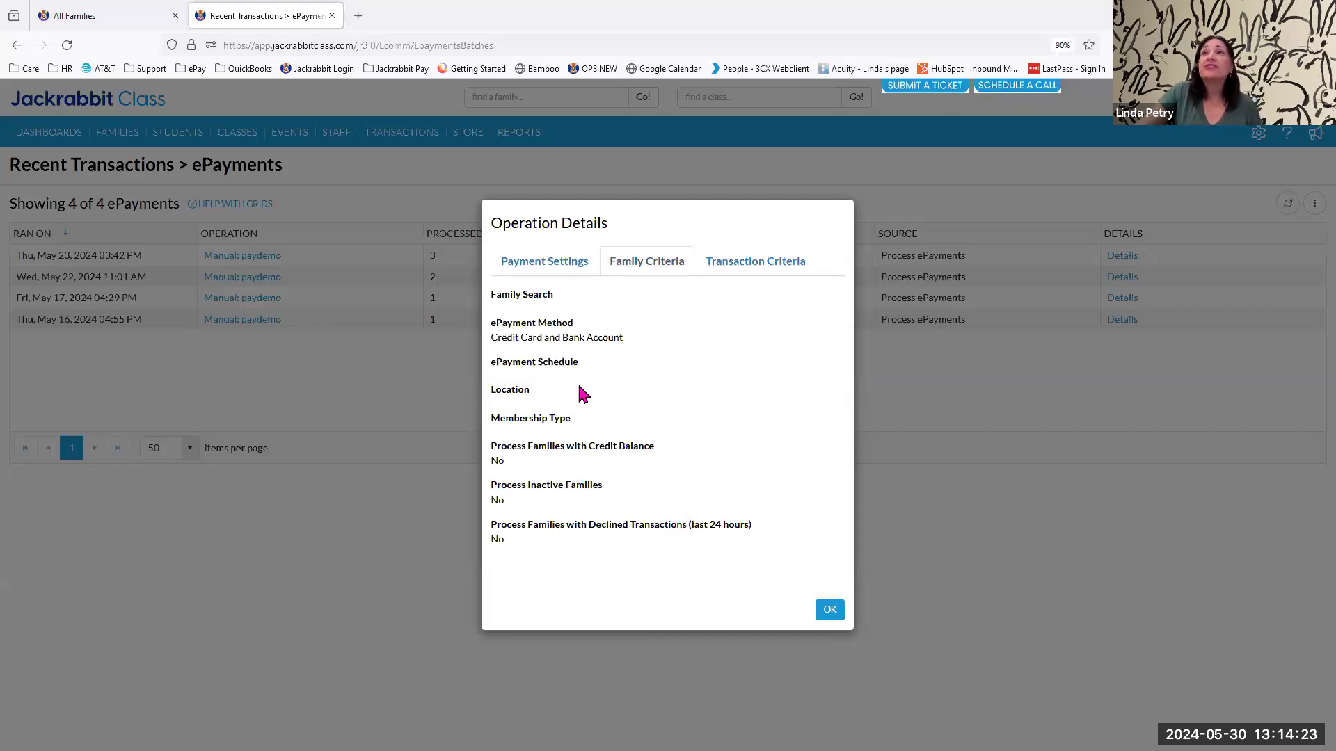
{"action": "left_click", "coordinate": [738, 270]}
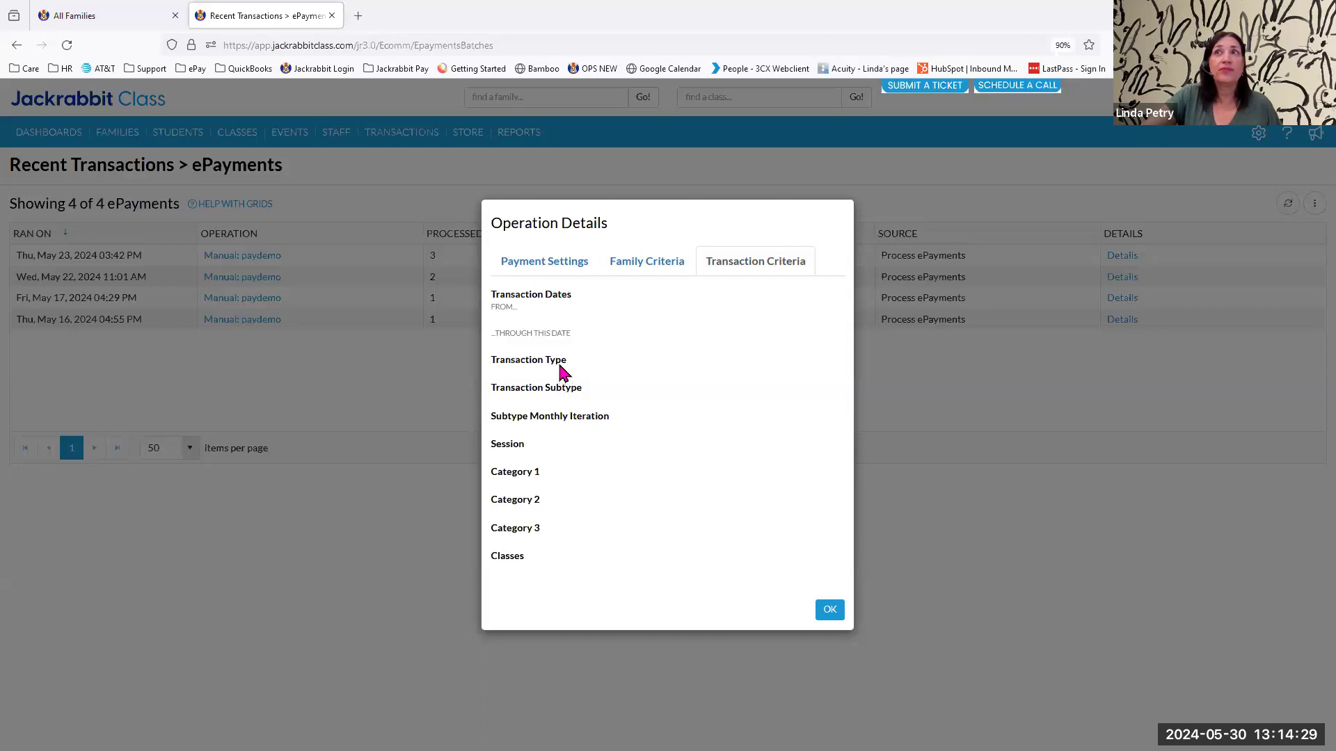
{"action": "left_click", "coordinate": [826, 612]}
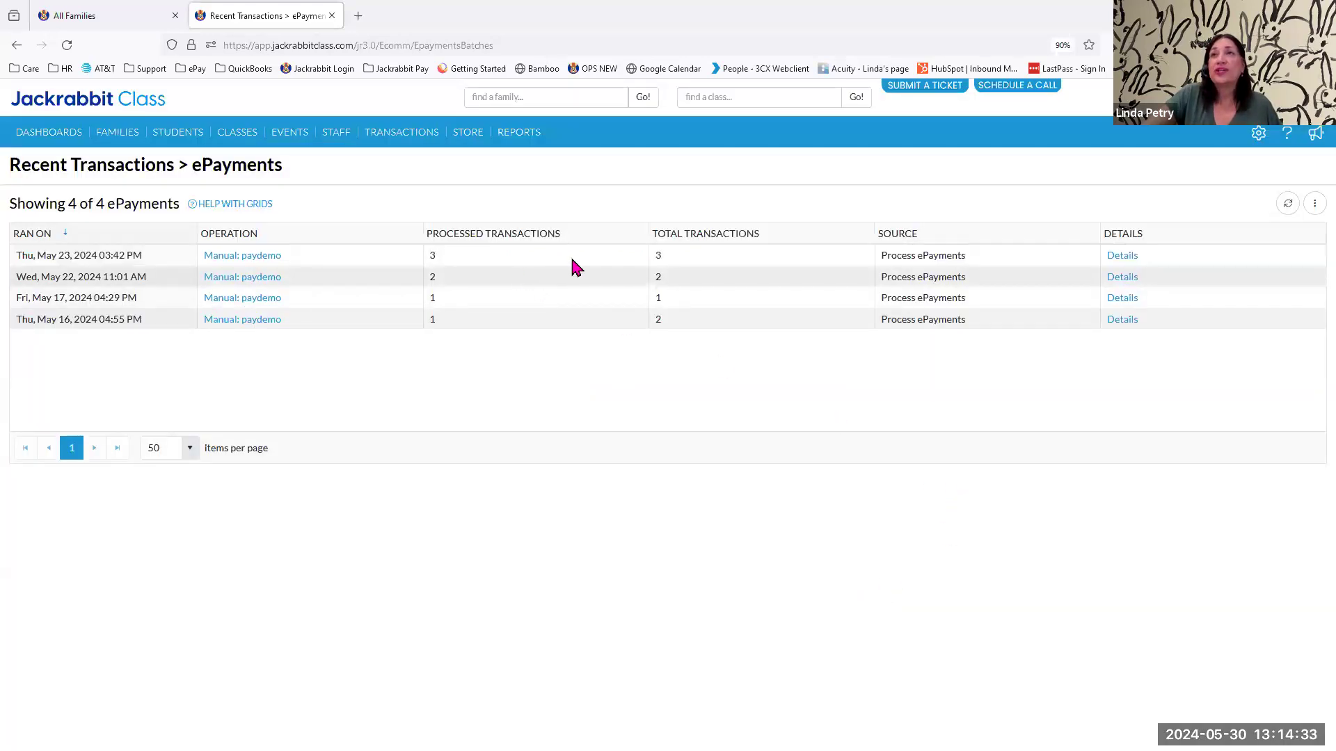
{"action": "left_click", "coordinate": [1129, 256]}
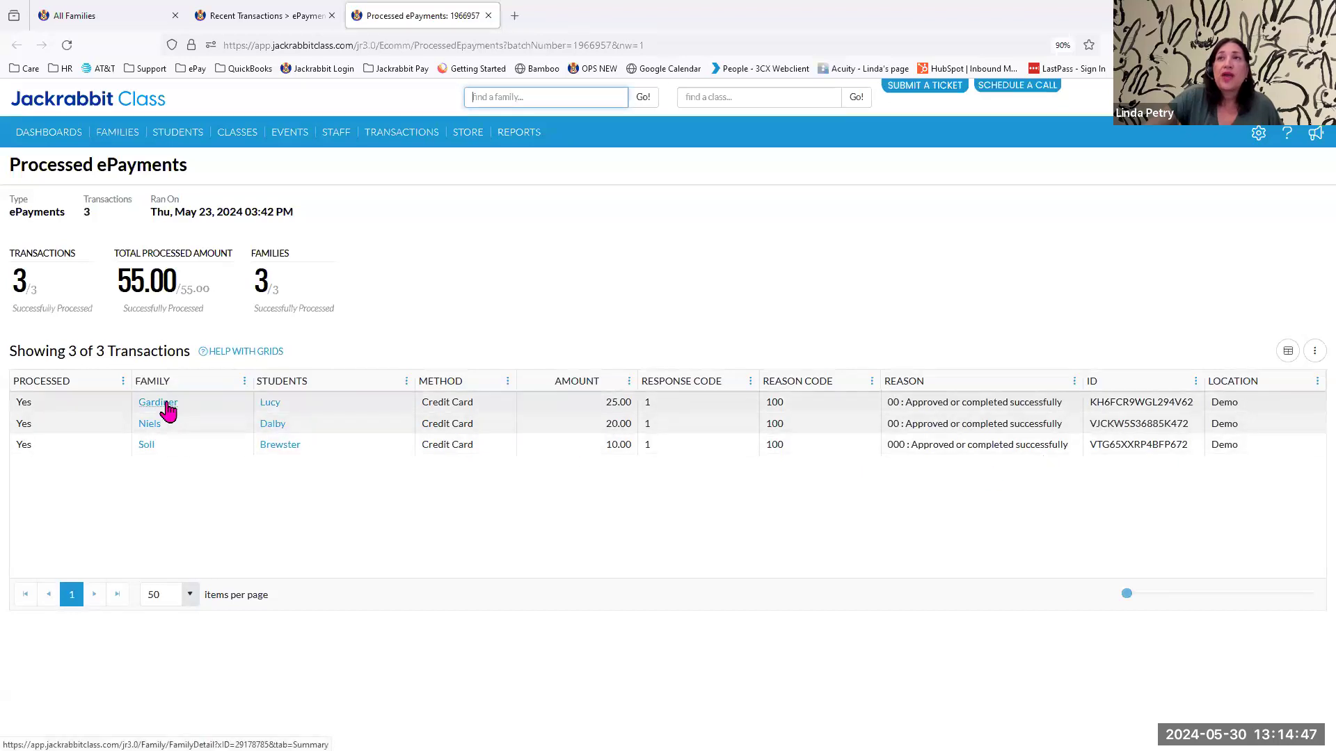
Preview a new ePayments batch with the default criteria and return to the criteria page without processing it.
{"action": "mouse_move", "coordinate": [398, 136]}
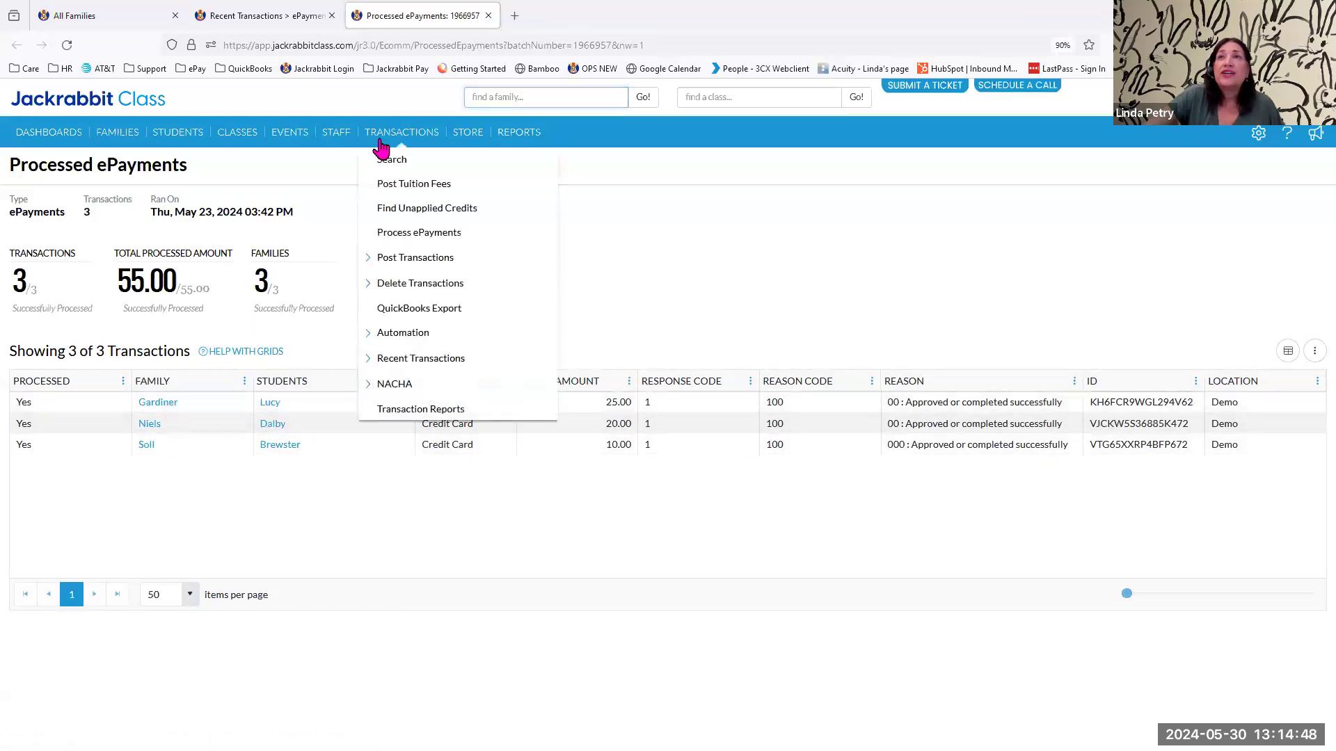
{"action": "left_click", "coordinate": [392, 235]}
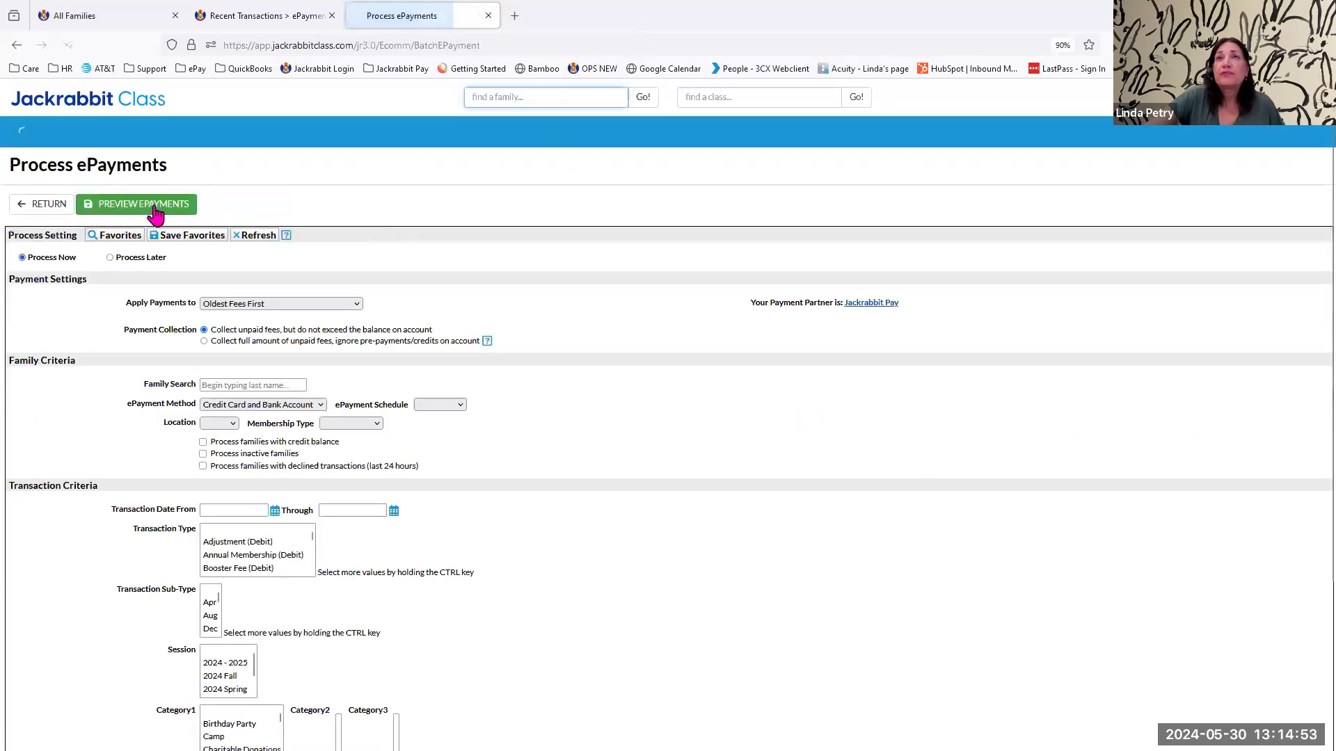
{"action": "left_click", "coordinate": [143, 209]}
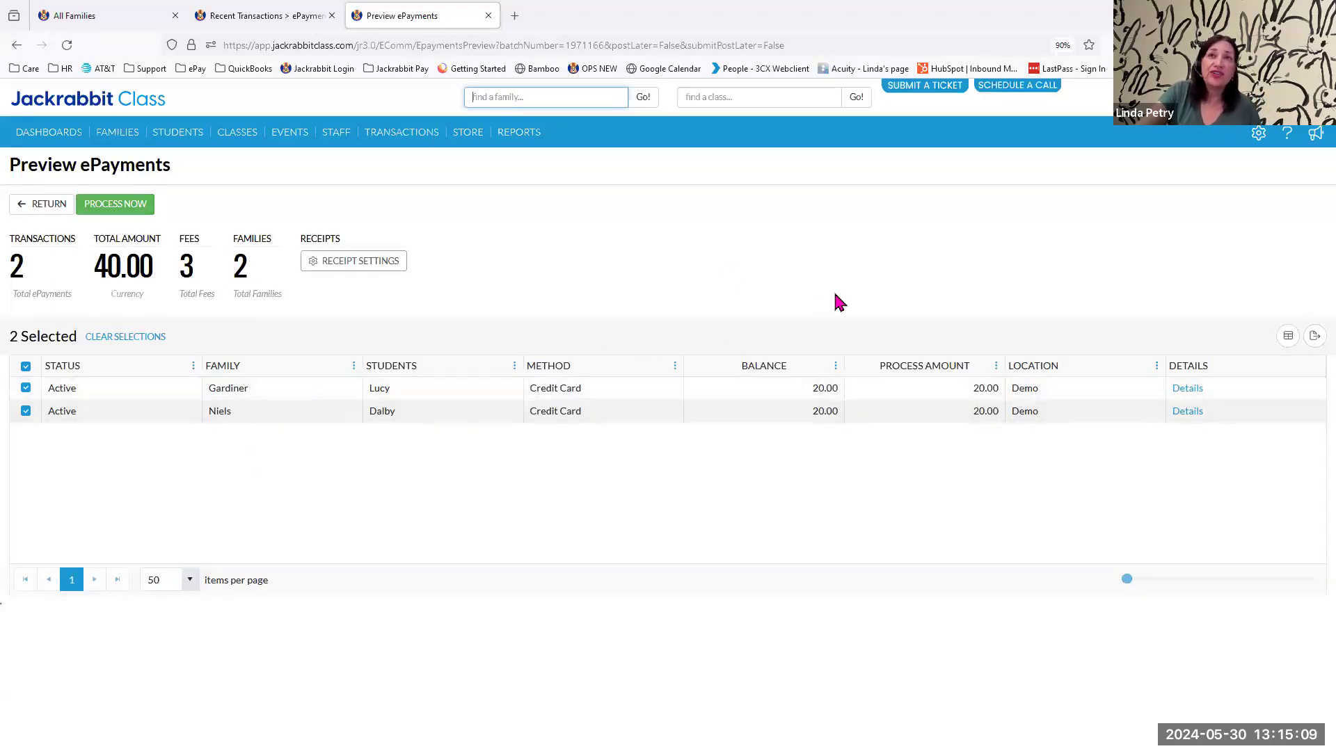
{"action": "left_click", "coordinate": [51, 209]}
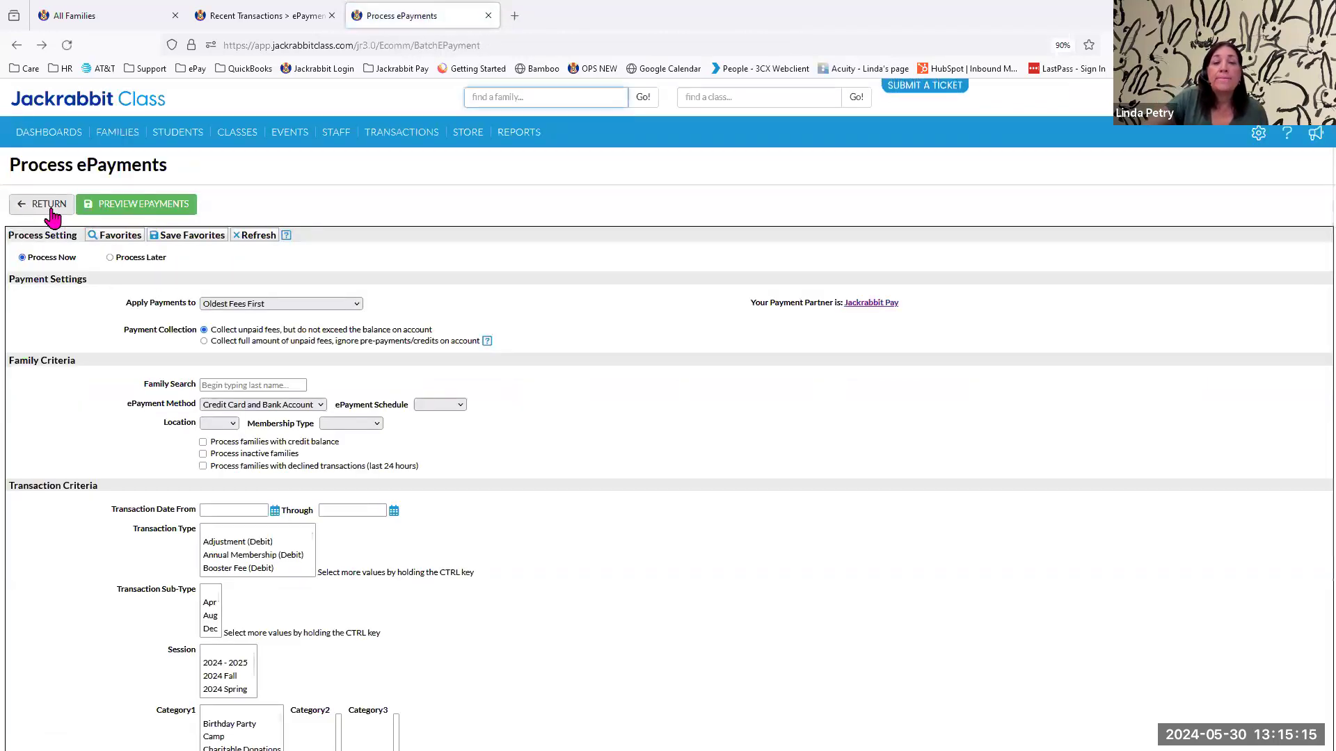
Search for the same family by last name and view the approval details of its 5/30/2024 payment.
{"action": "left_click", "coordinate": [515, 98]}
{"action": "type", "text": "garnd"}
{"action": "key", "text": "Return"}
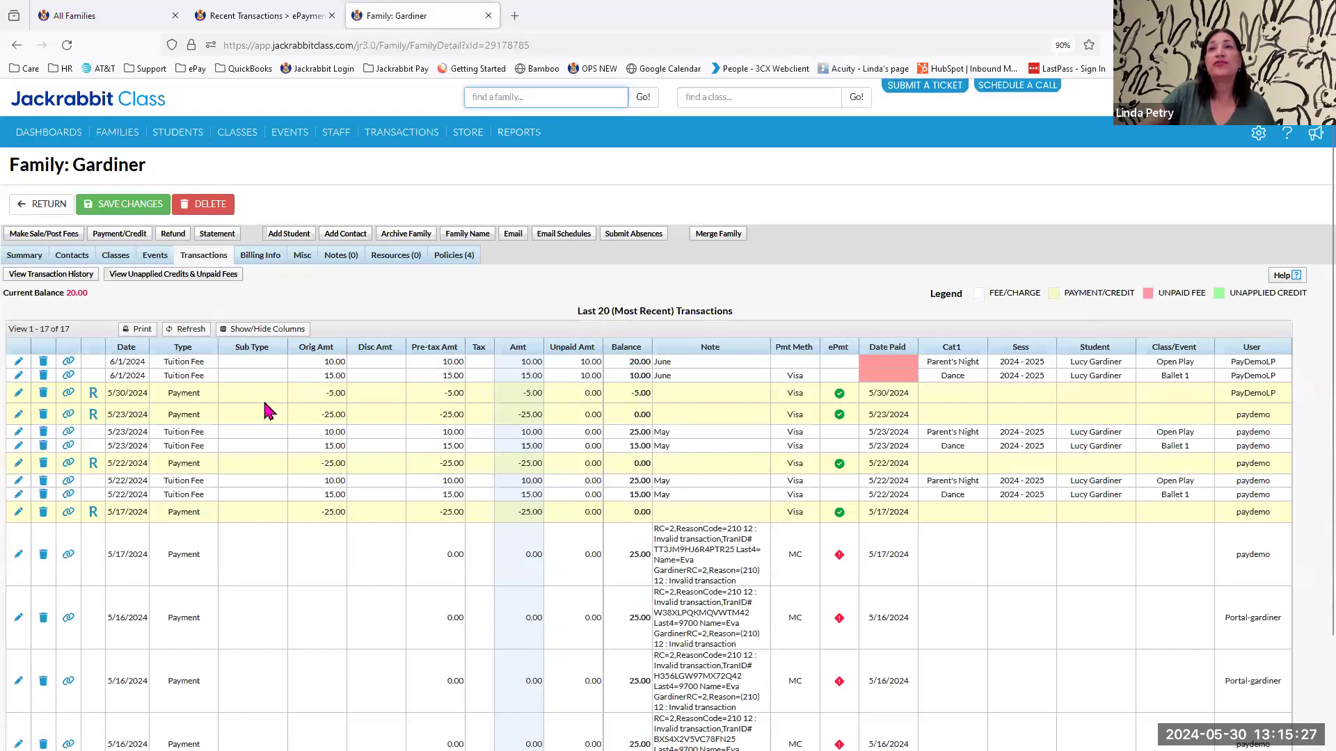
{"action": "left_click", "coordinate": [265, 401]}
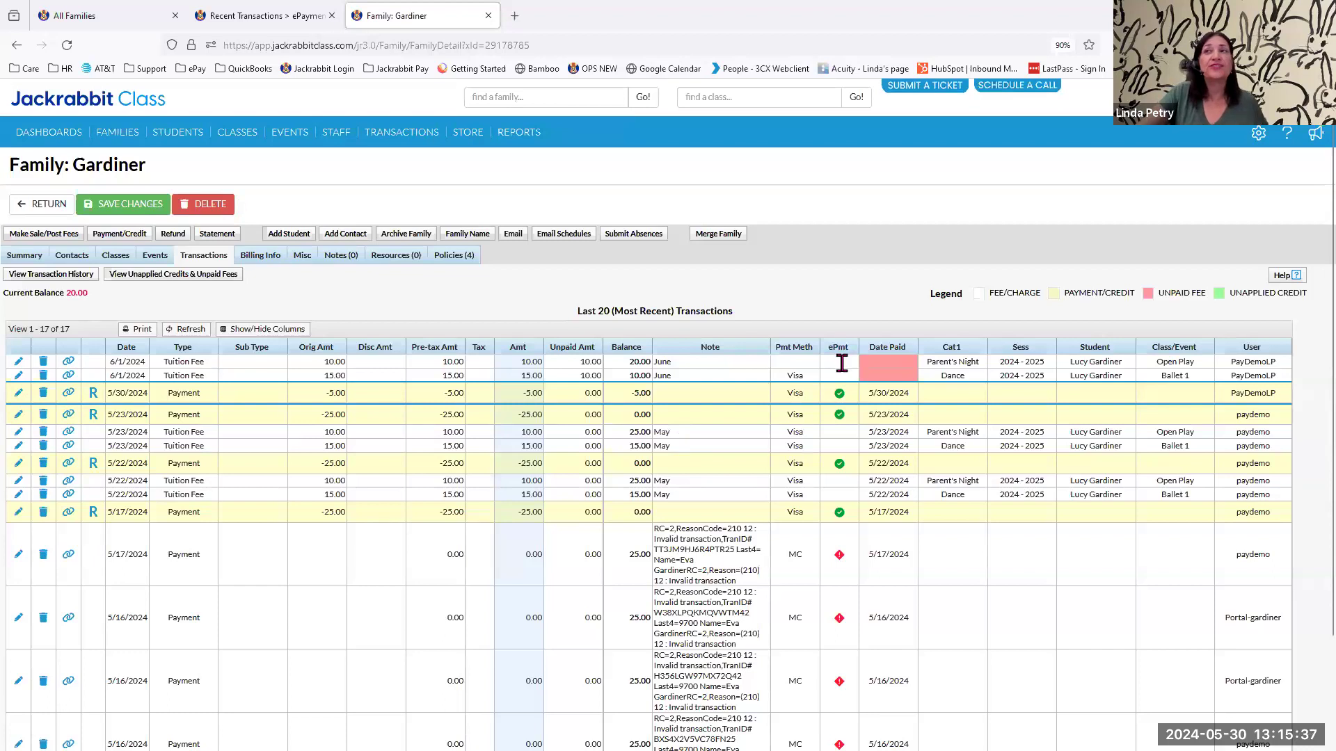
{"action": "left_click", "coordinate": [839, 394]}
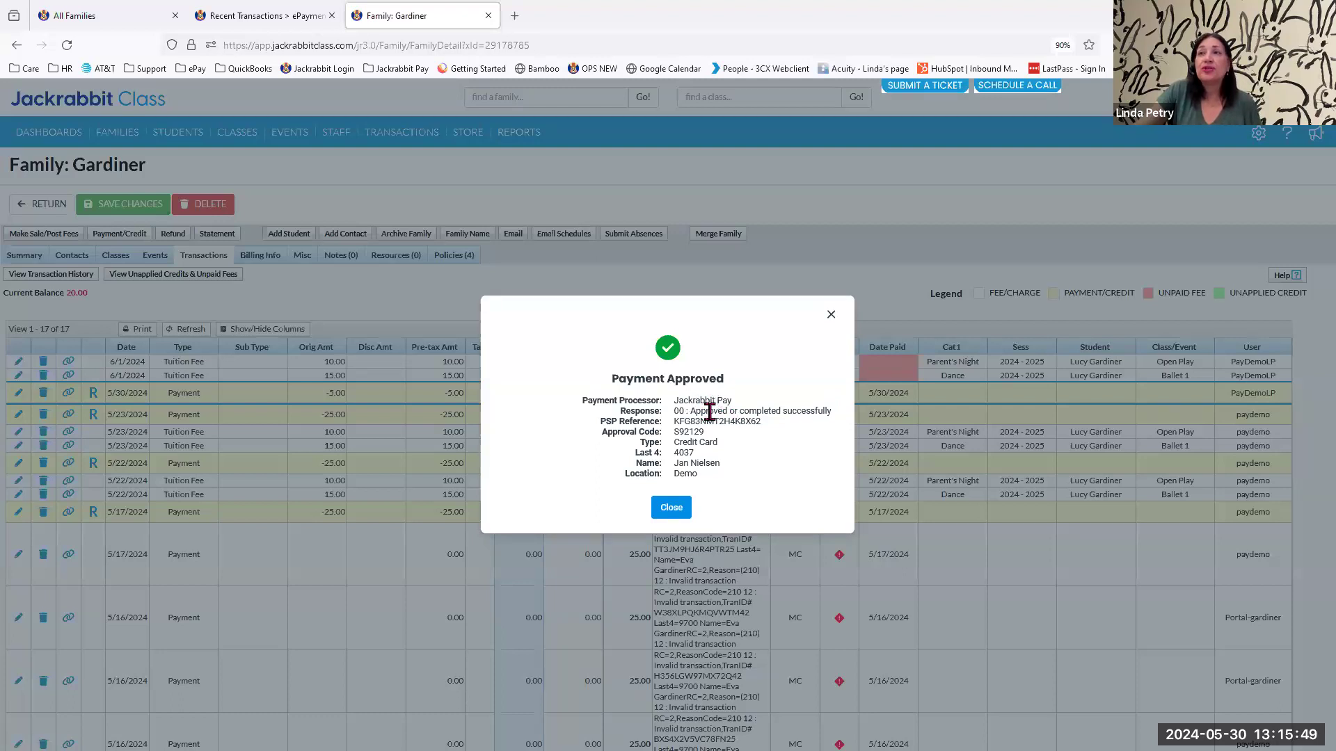
Examine the PSP reference and cardholder name in the payment's approval details, and close the details.
{"action": "left_click_drag", "start_coordinate": [674, 422], "coordinate": [765, 431]}
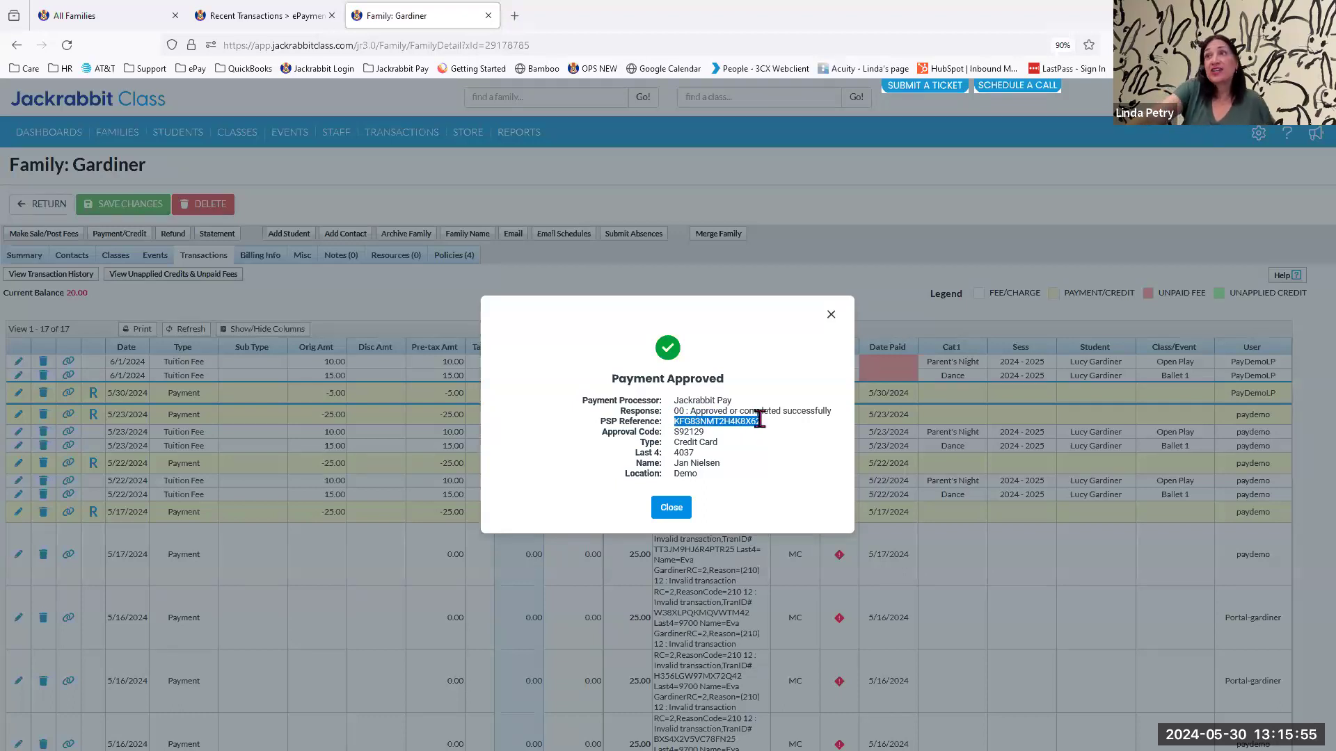
{"action": "left_click", "coordinate": [712, 452]}
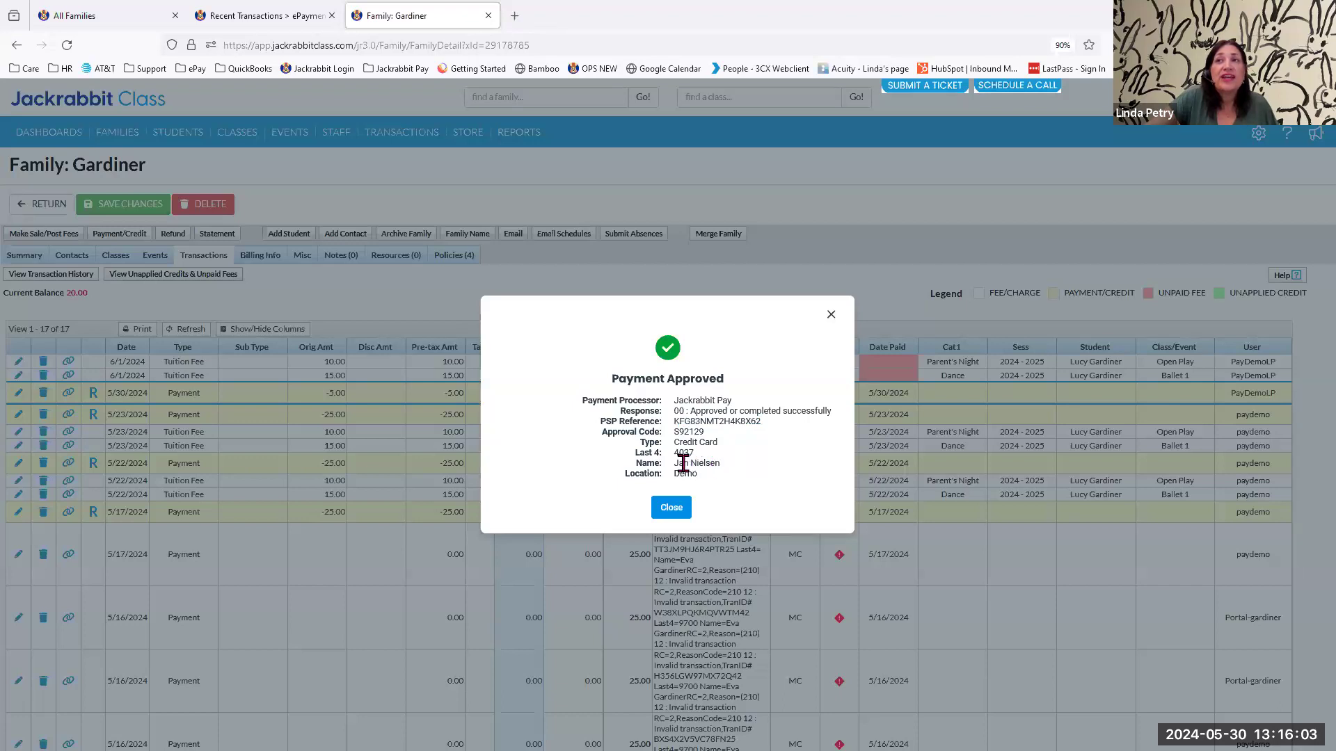
{"action": "left_click_drag", "start_coordinate": [678, 462], "coordinate": [723, 477]}
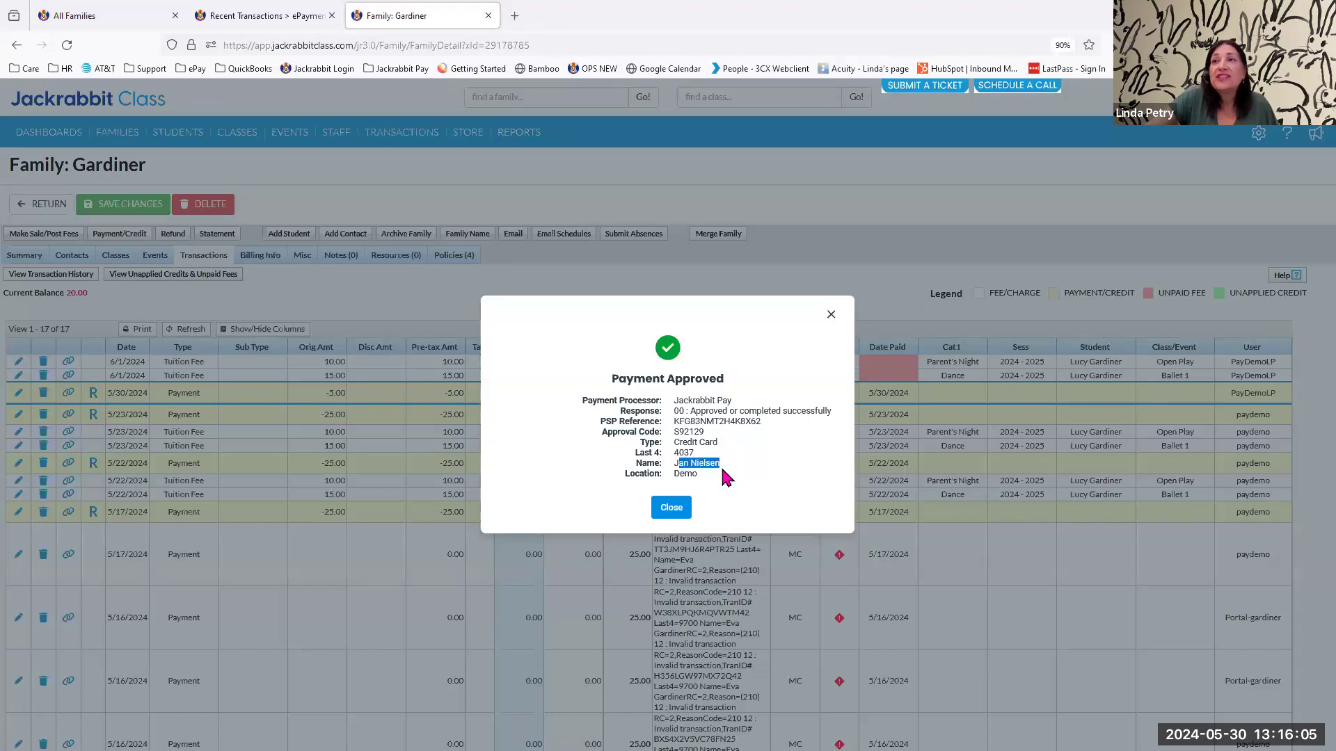
{"action": "left_click", "coordinate": [708, 499]}
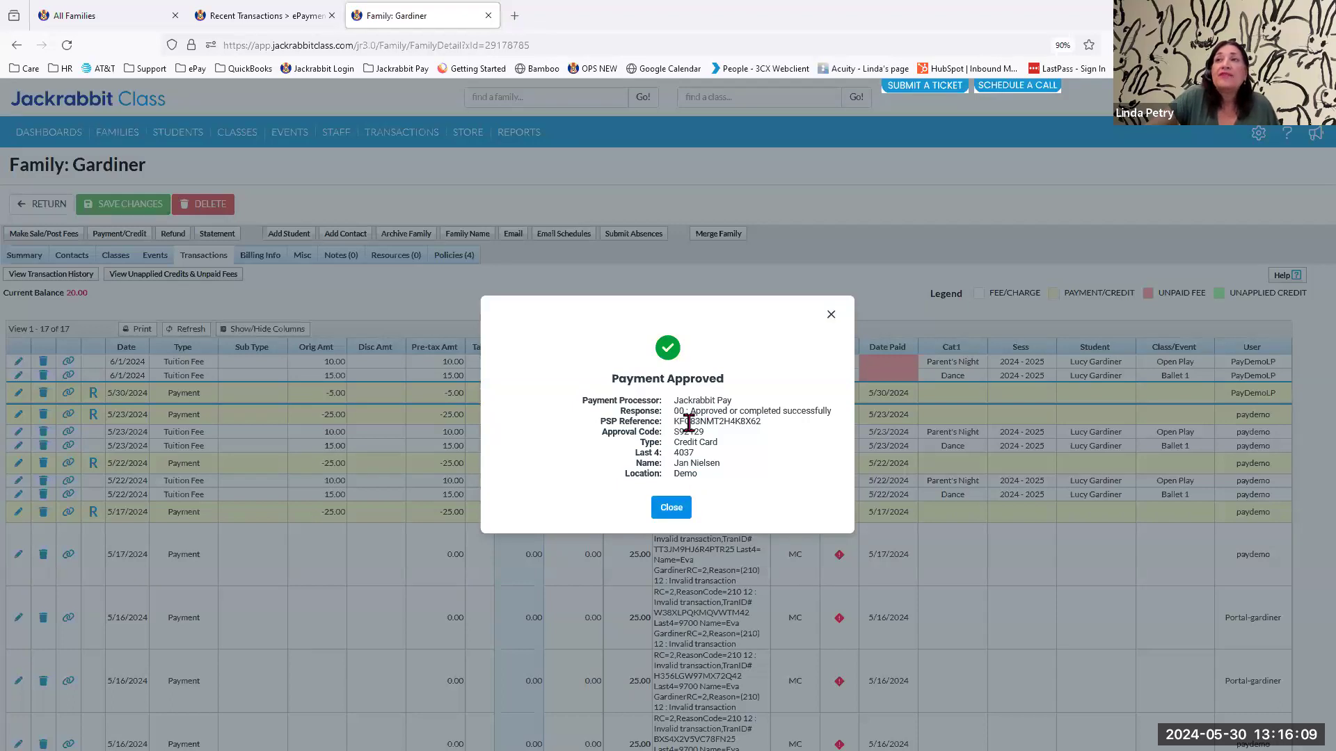
{"action": "left_click_drag", "start_coordinate": [678, 421], "coordinate": [757, 419]}
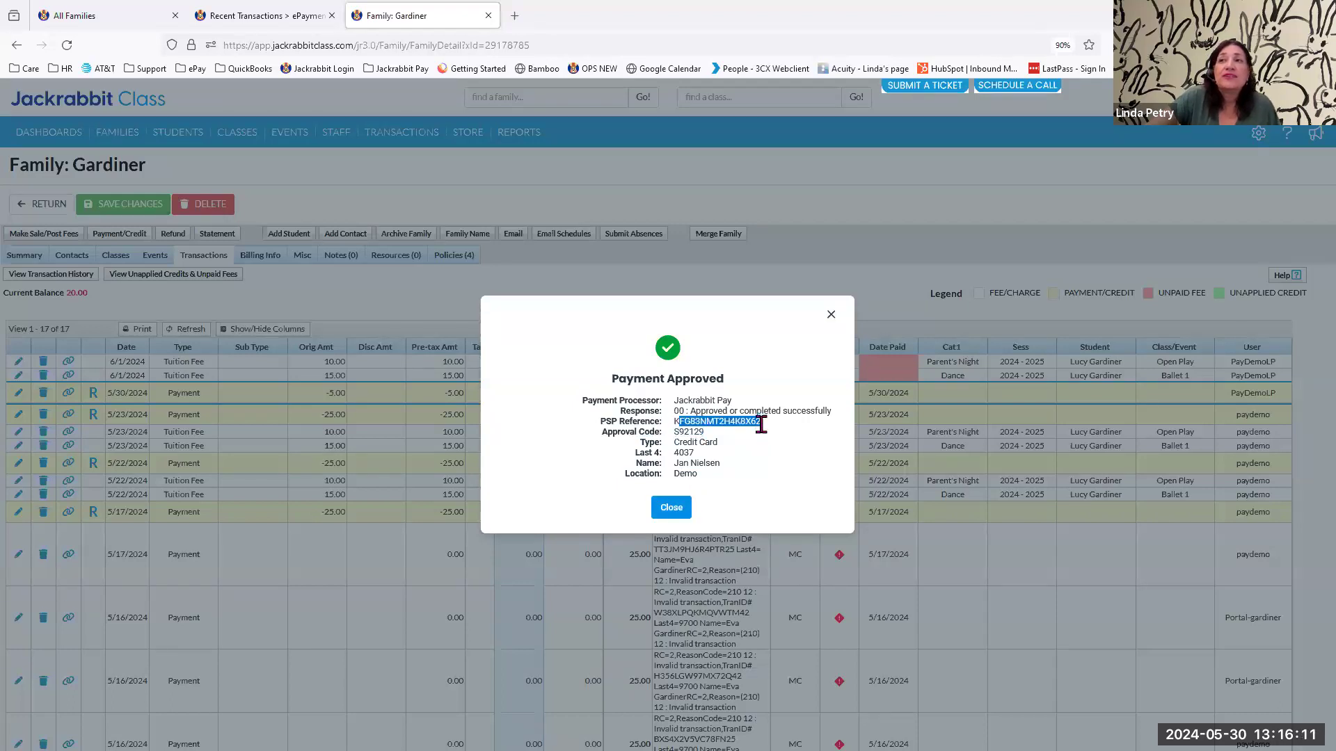
{"action": "left_click", "coordinate": [781, 432]}
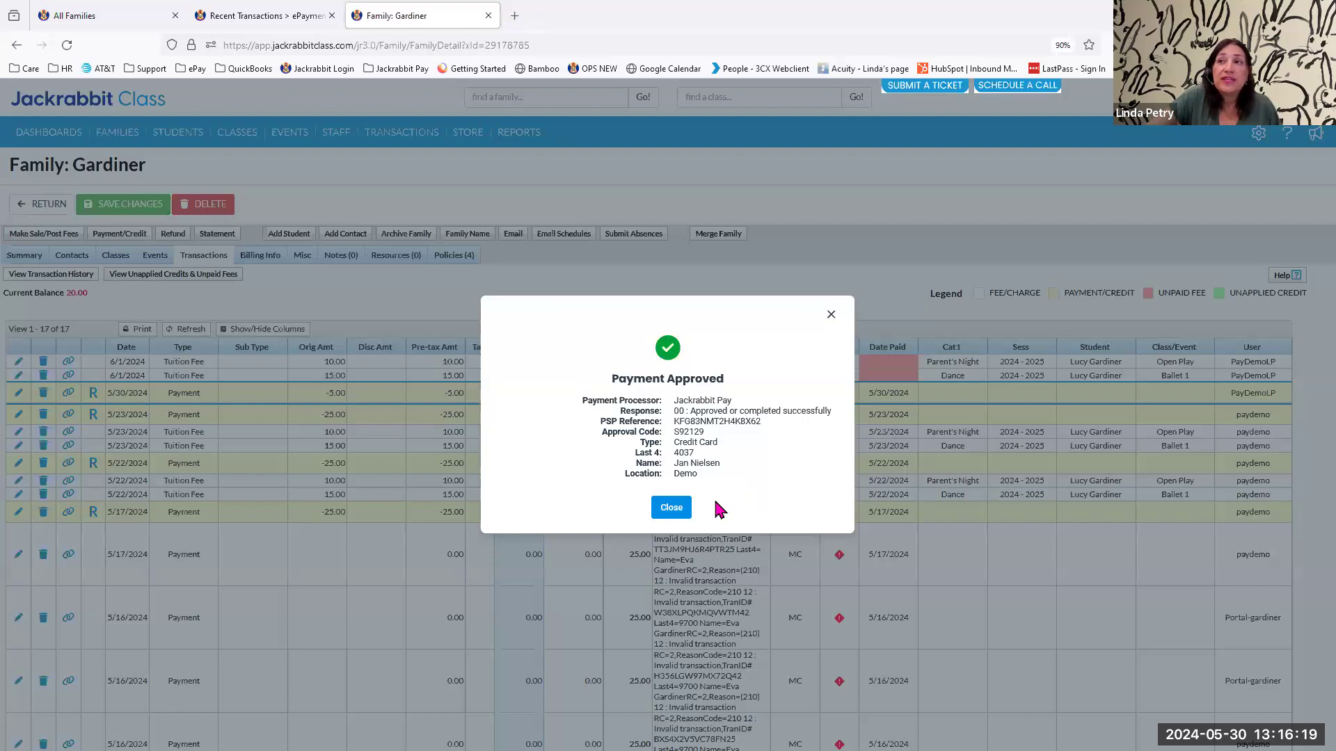
{"action": "left_click", "coordinate": [672, 509]}
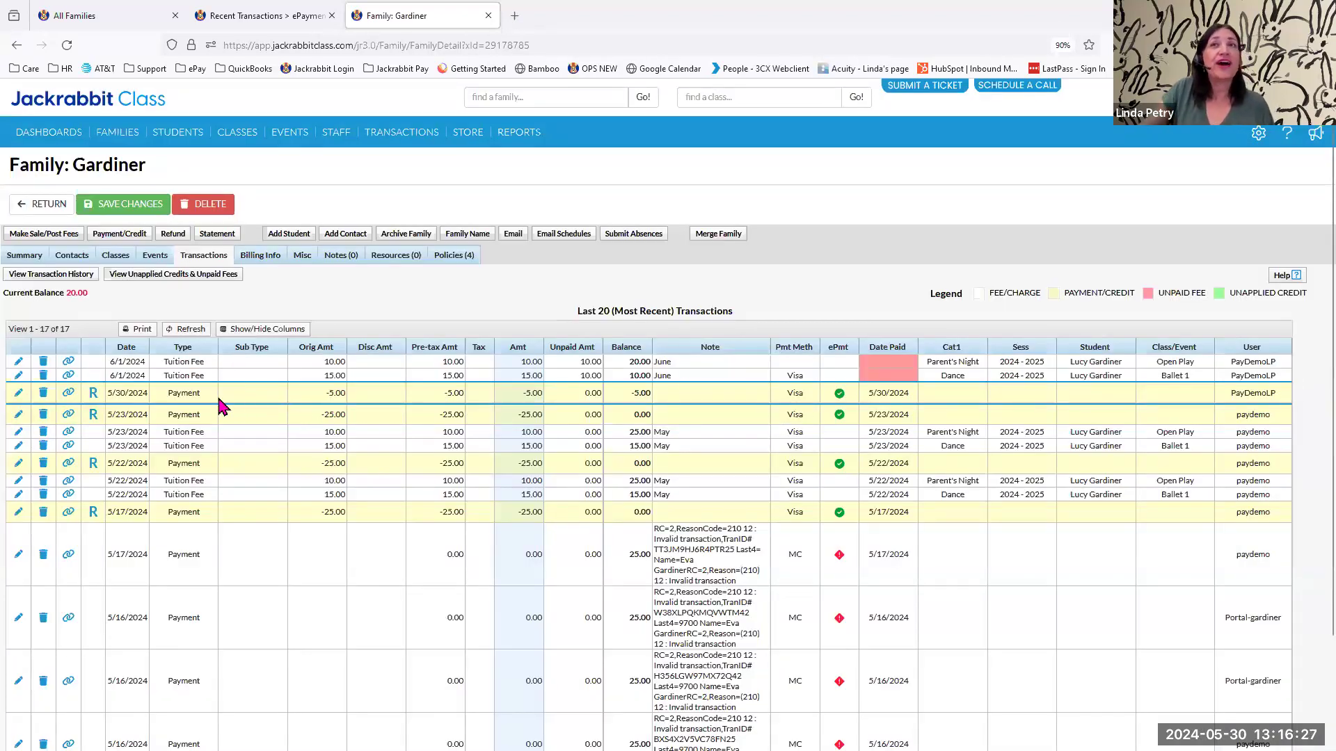
Void the 5/30/2024 payment by changing its amount to $0, refresh the transactions and check the voided payment's ePayment details.
{"action": "left_click", "coordinate": [94, 395]}
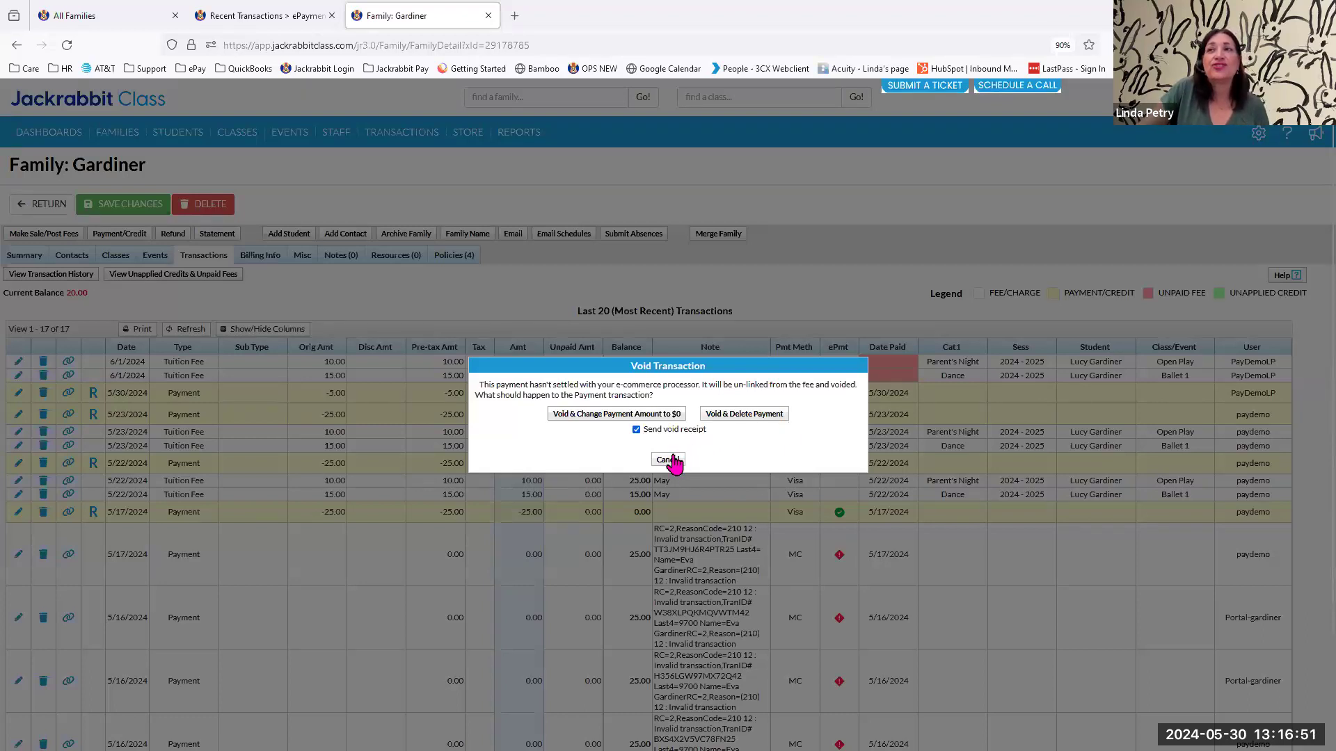
{"action": "left_click", "coordinate": [622, 416]}
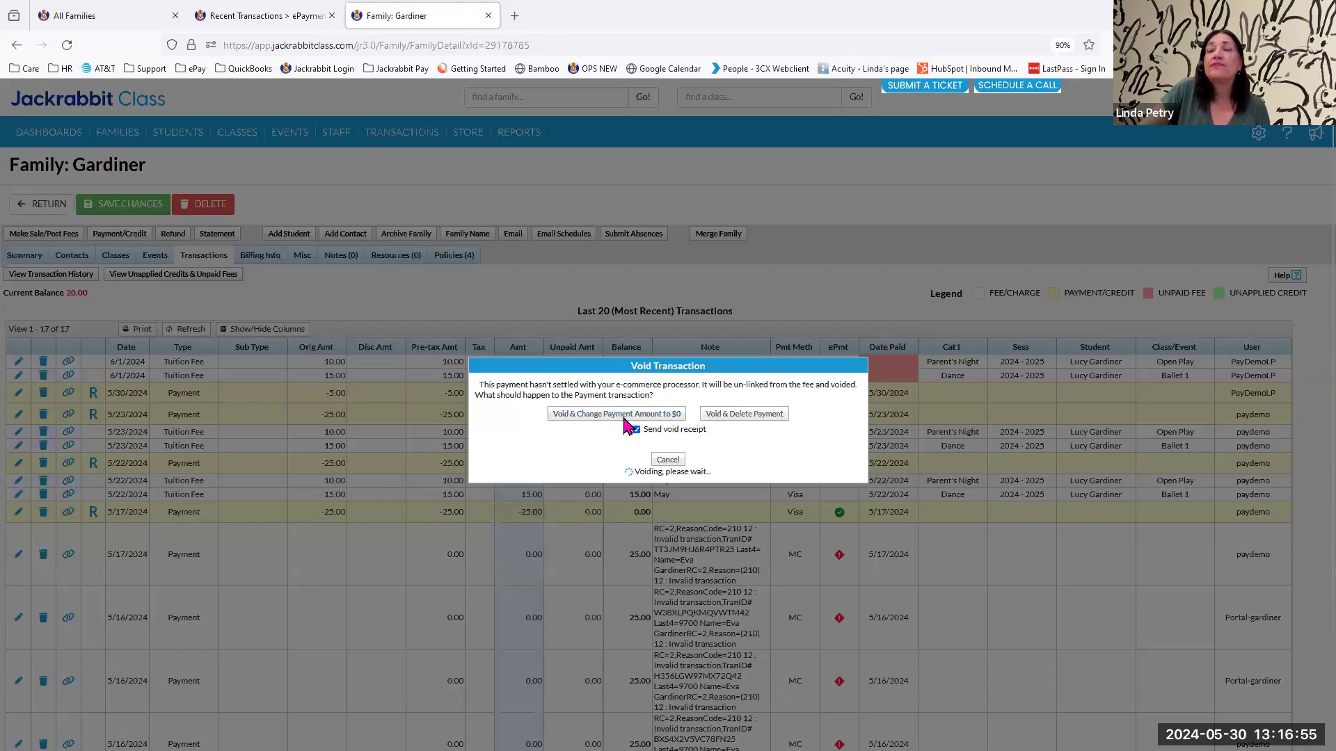
{"action": "left_click", "coordinate": [667, 445]}
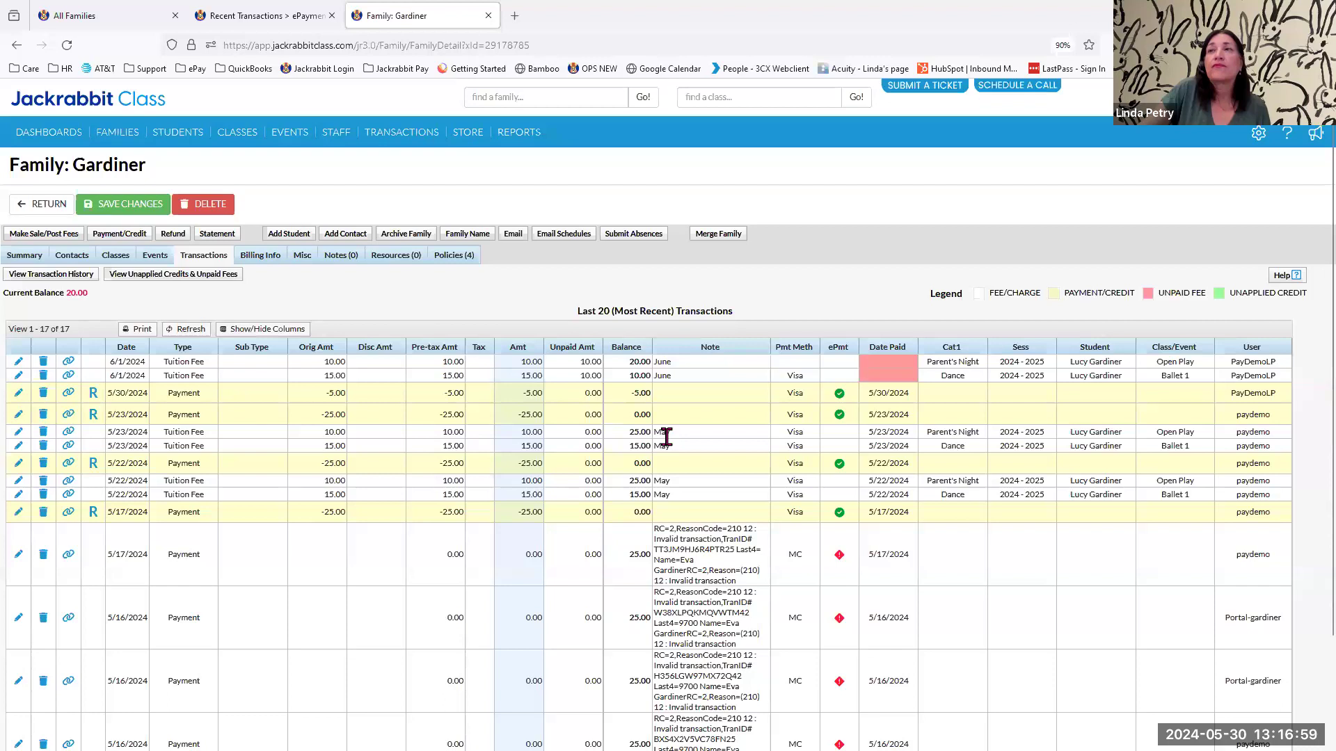
{"action": "left_click", "coordinate": [186, 331]}
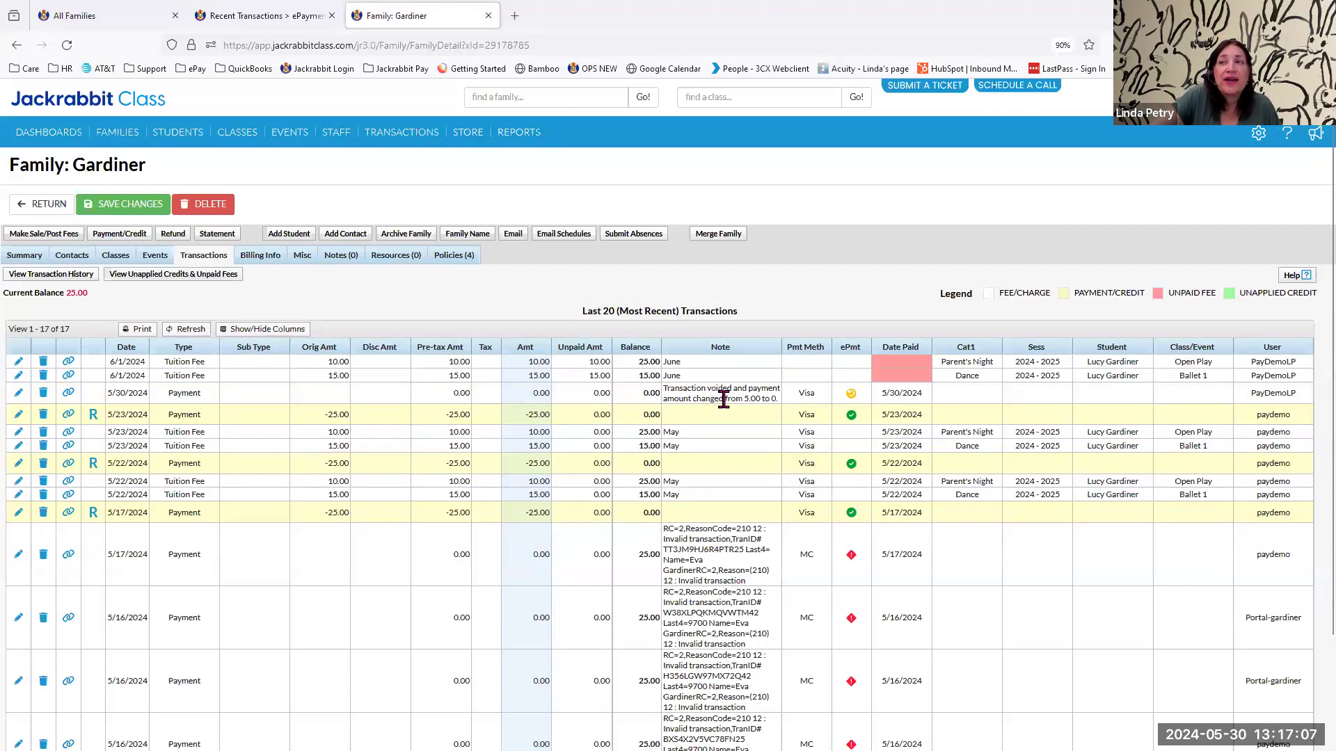
{"action": "left_click", "coordinate": [850, 395]}
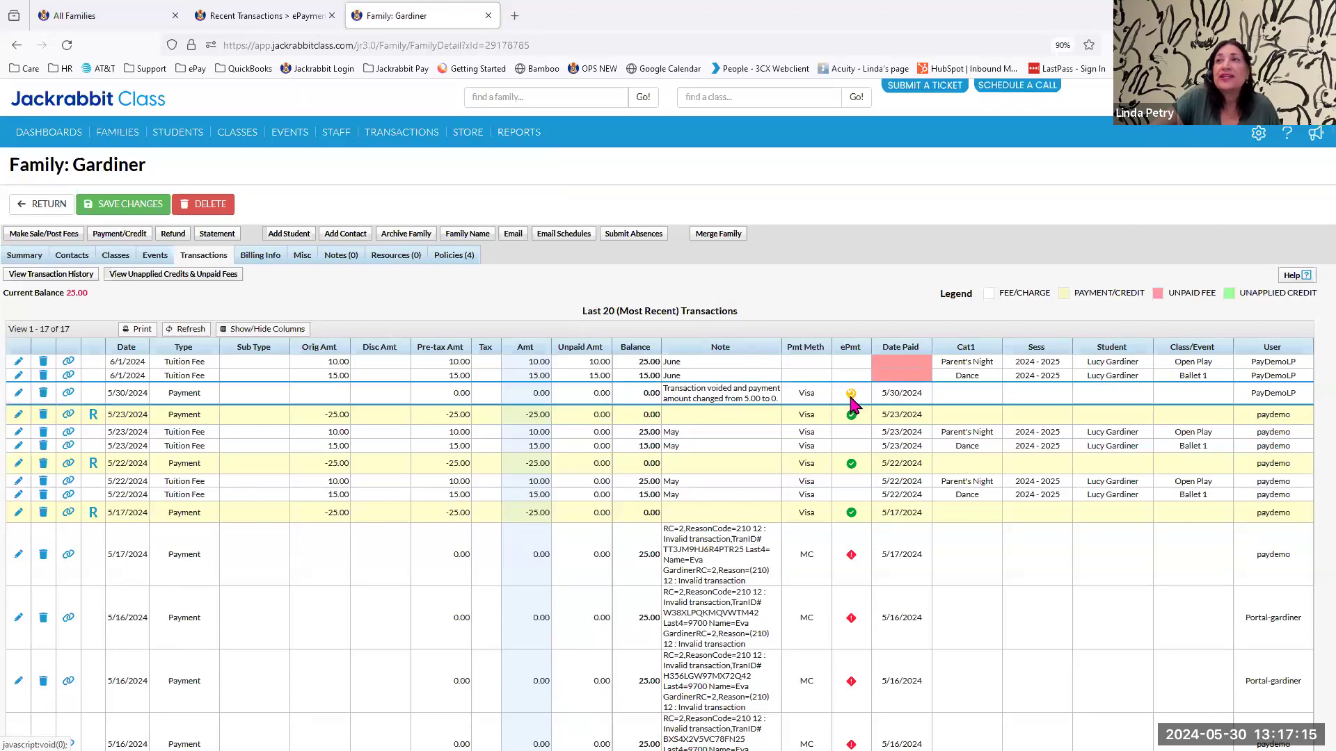
{"action": "left_click", "coordinate": [676, 508]}
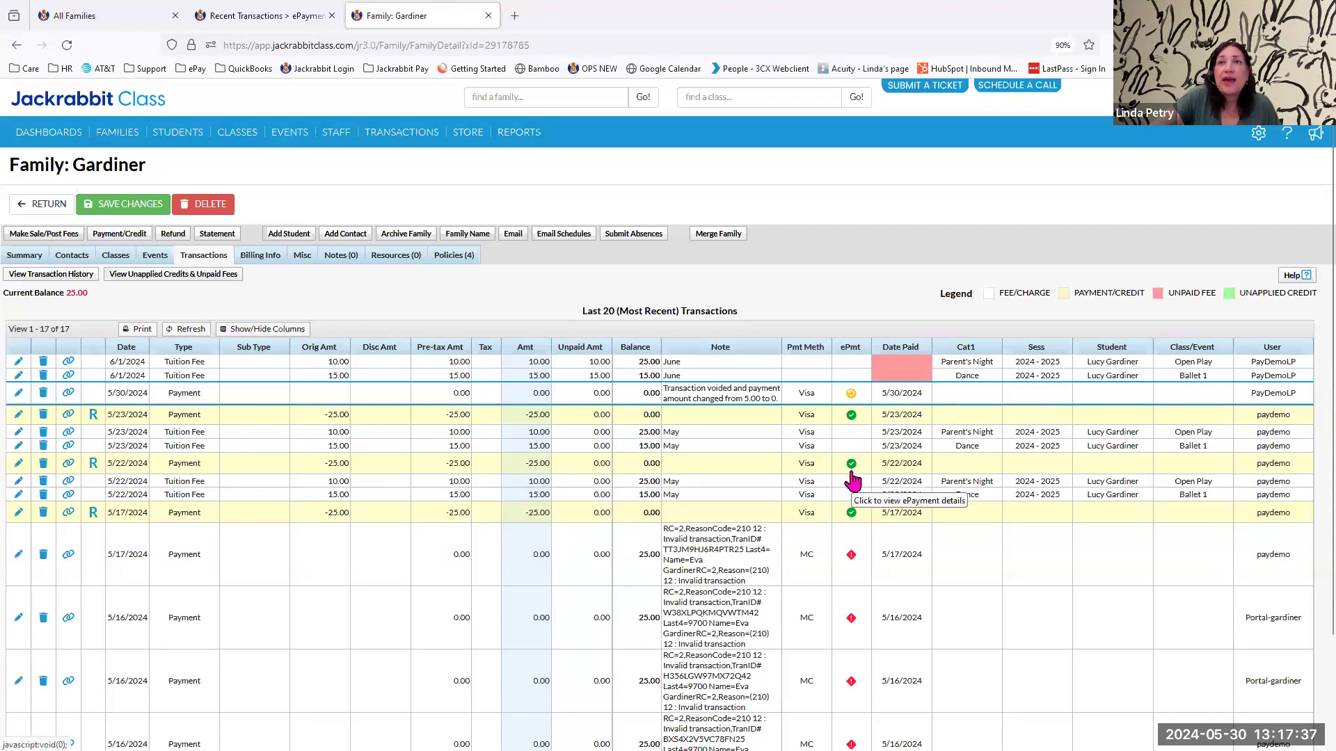
Start a refund of the 5/22/2024 payment with the note "could not attend class".
{"action": "left_click", "coordinate": [93, 466]}
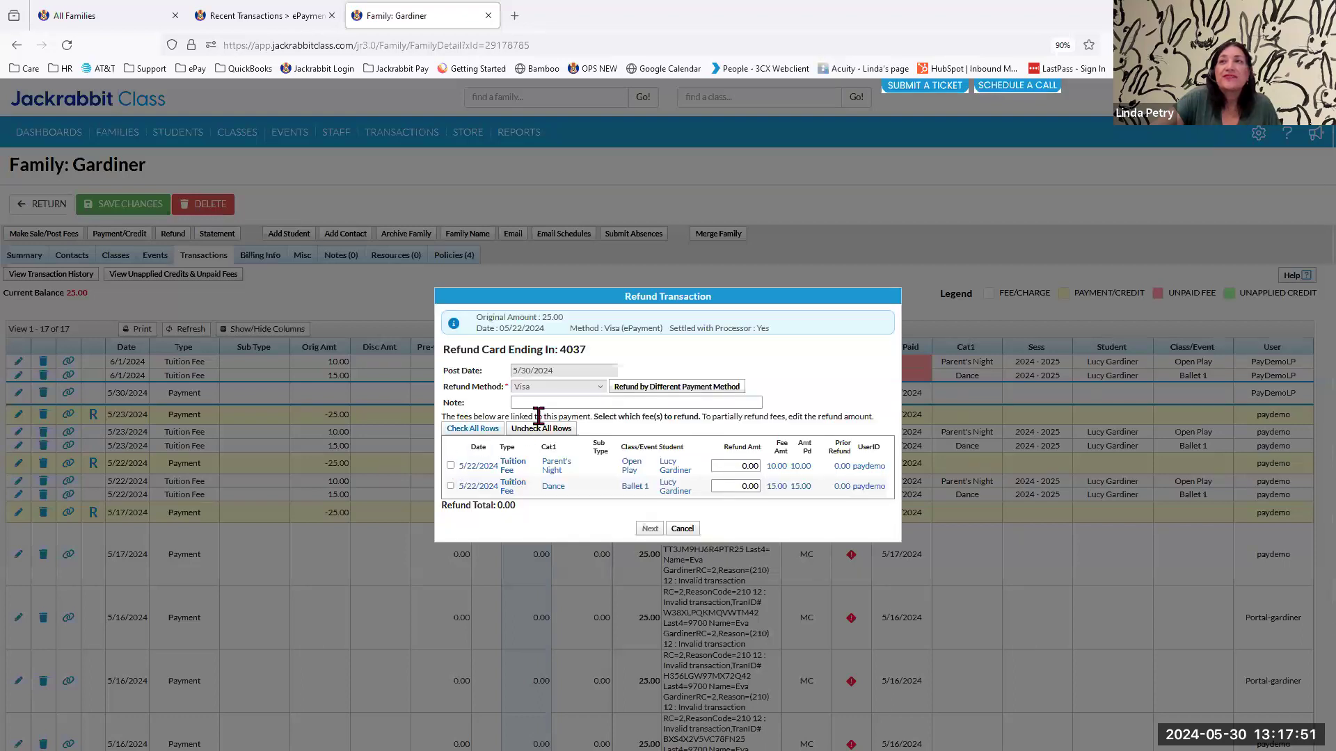
{"action": "left_click", "coordinate": [546, 402]}
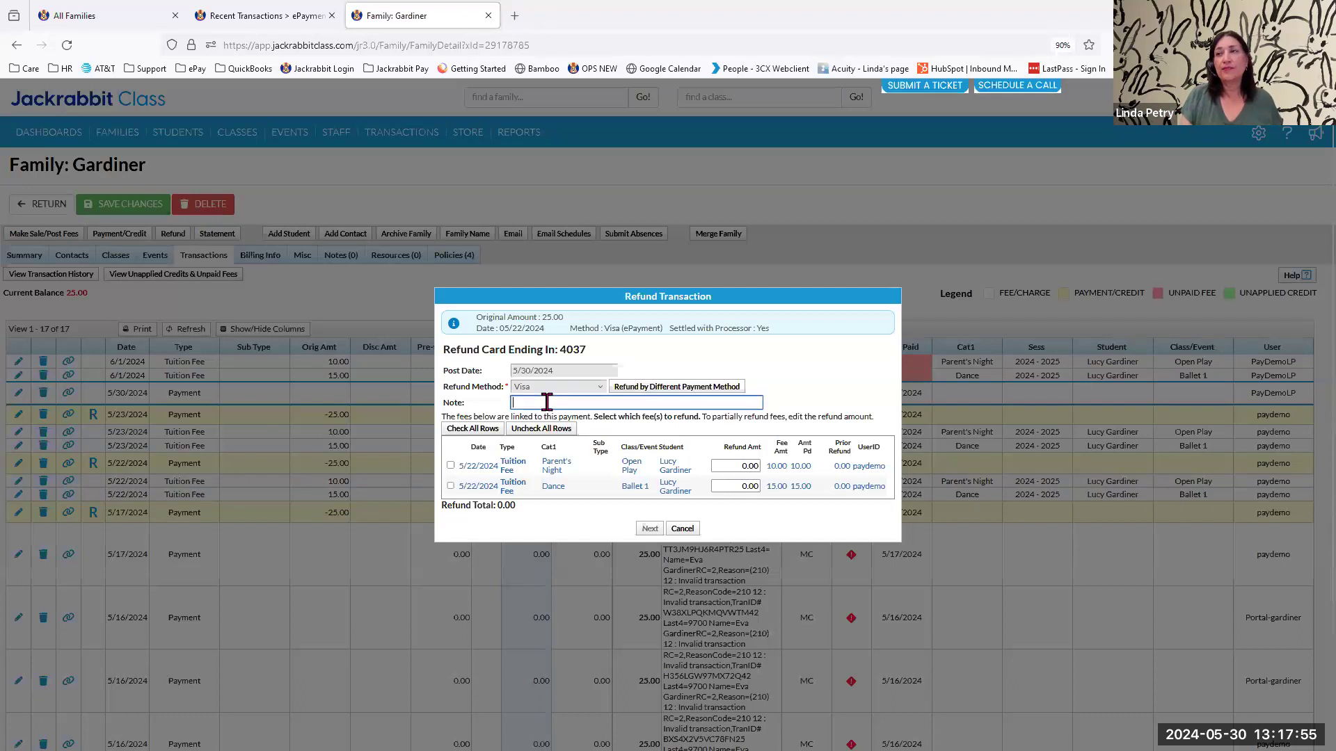
{"action": "type", "text": "cou"}
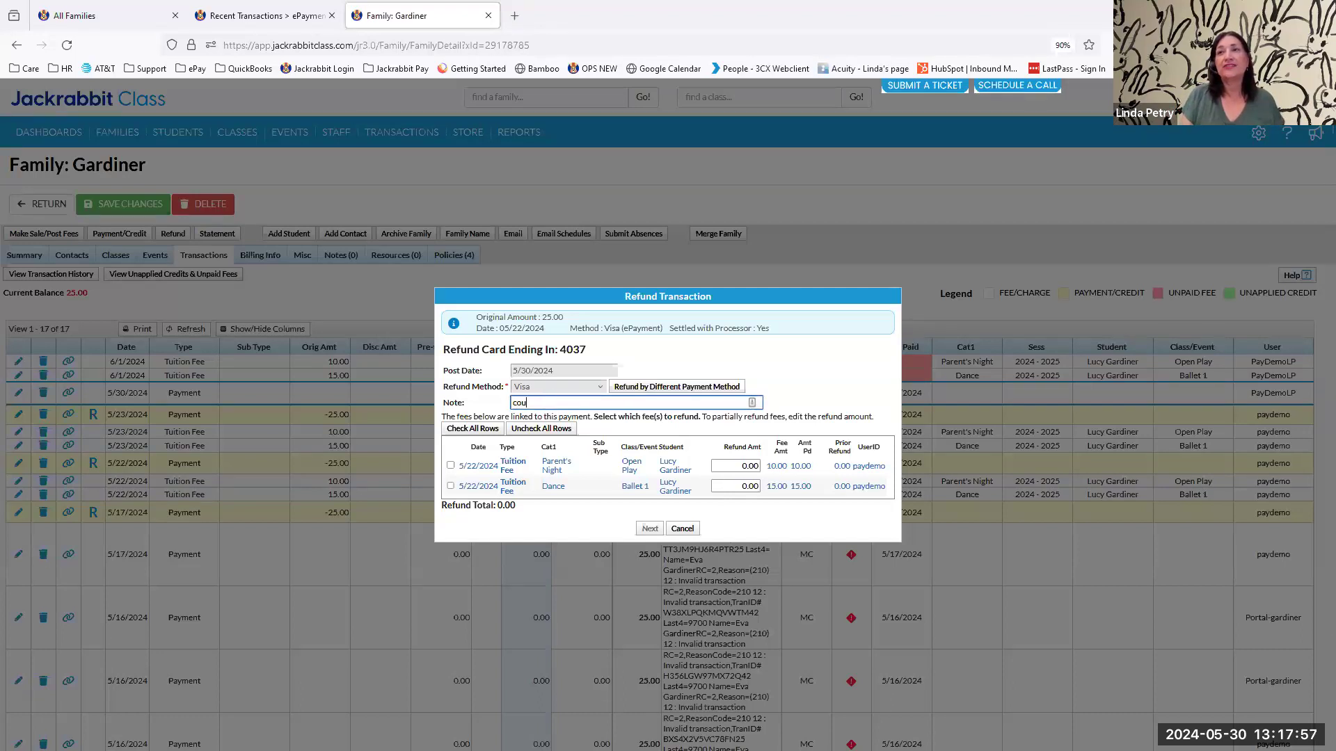
{"action": "type", "text": "ld not attend class"}
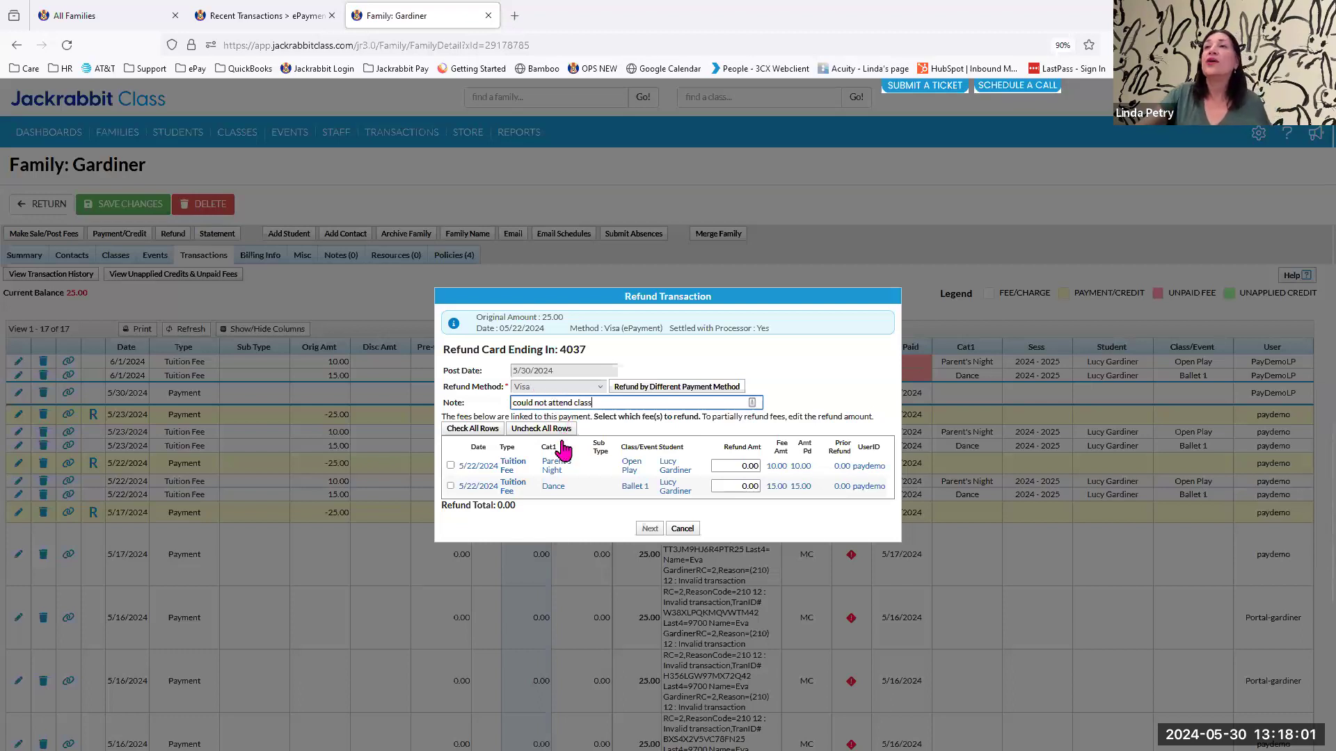
Select the Parent's Night tuition fee for the refund and set its refund amount to 5.00.
{"action": "left_click", "coordinate": [450, 465]}
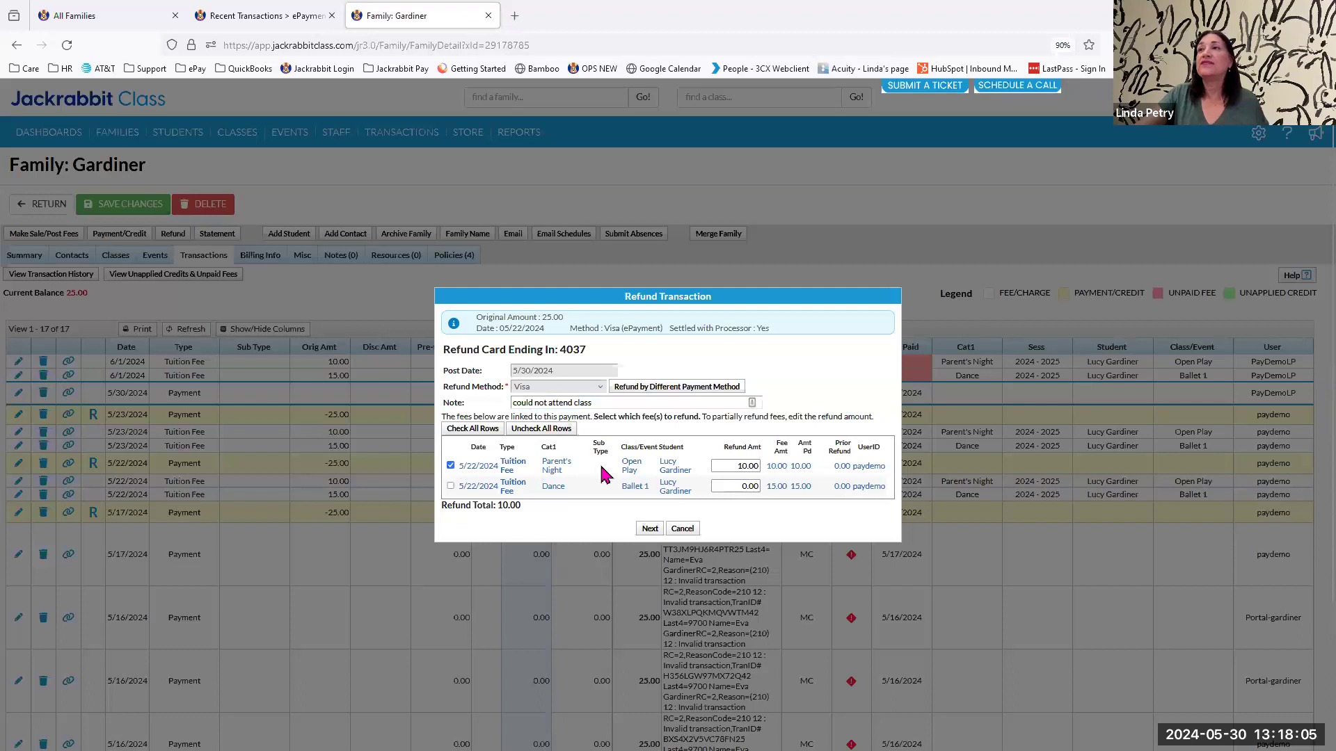
{"action": "left_click_drag", "start_coordinate": [737, 465], "coordinate": [748, 465]}
{"action": "type", "text": "5"}
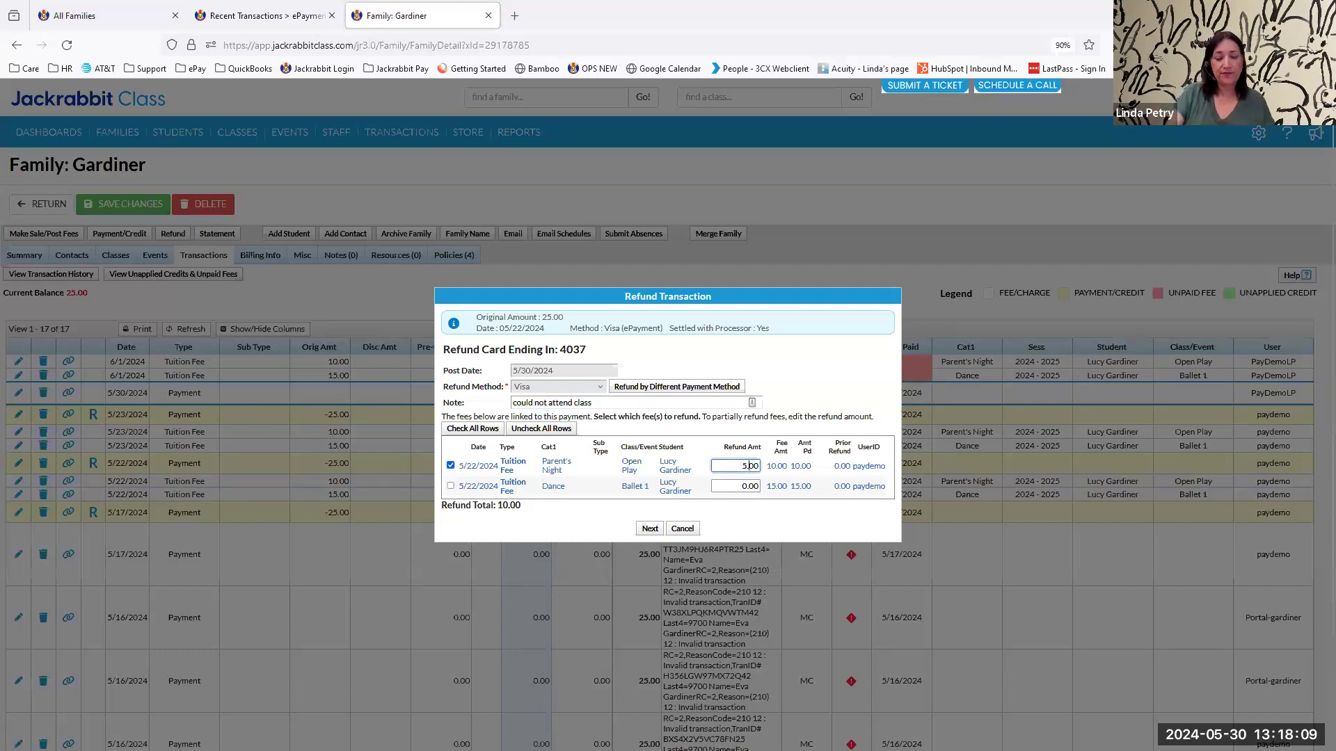
{"action": "key", "text": "Delete"}
{"action": "key", "text": "Delete"}
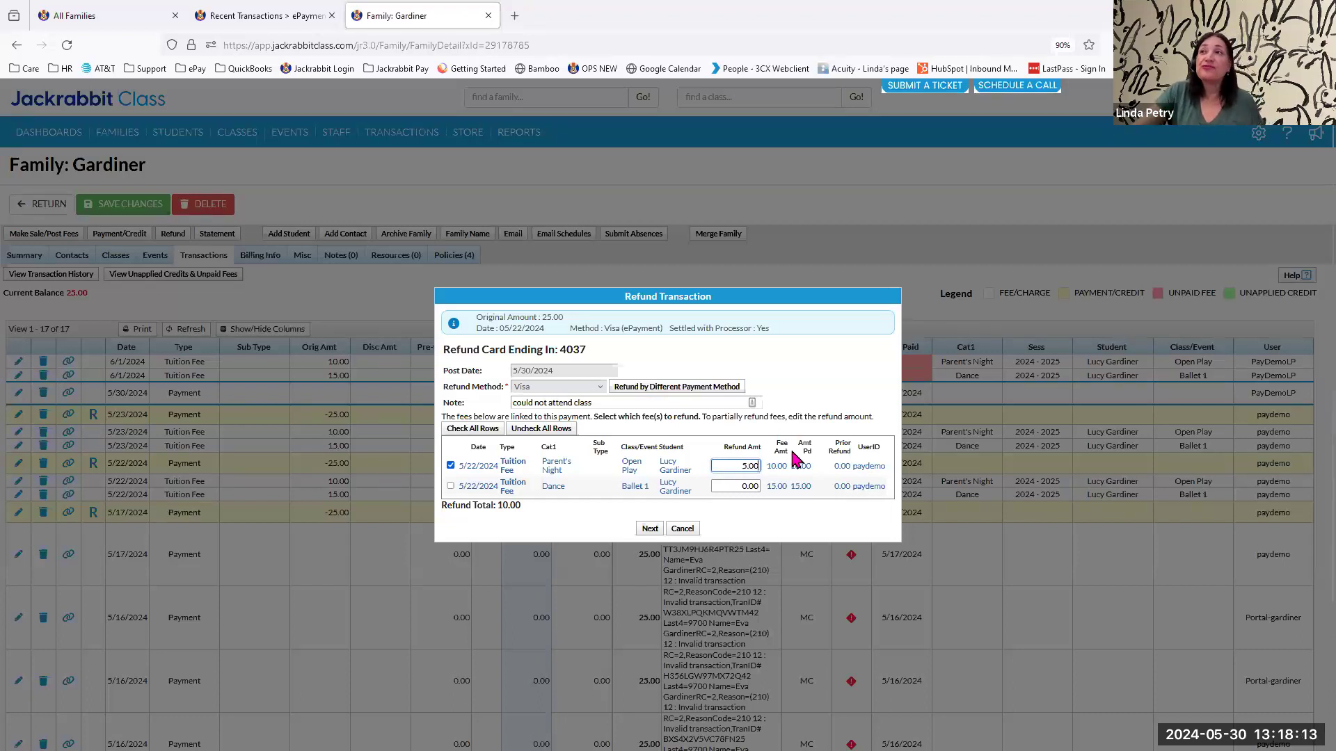
Mark the Parent's Night fee as Not Due and submit the refund.
{"action": "left_click", "coordinate": [649, 529]}
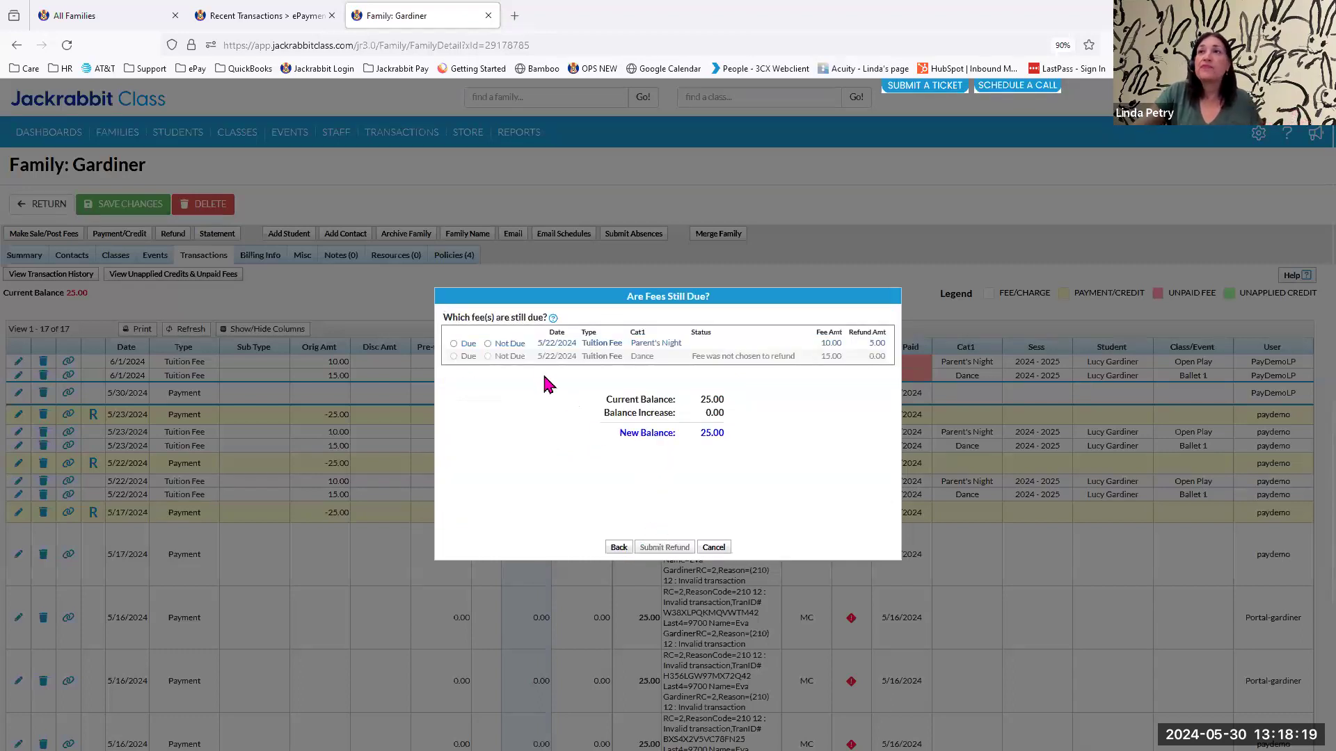
{"action": "left_click", "coordinate": [488, 344]}
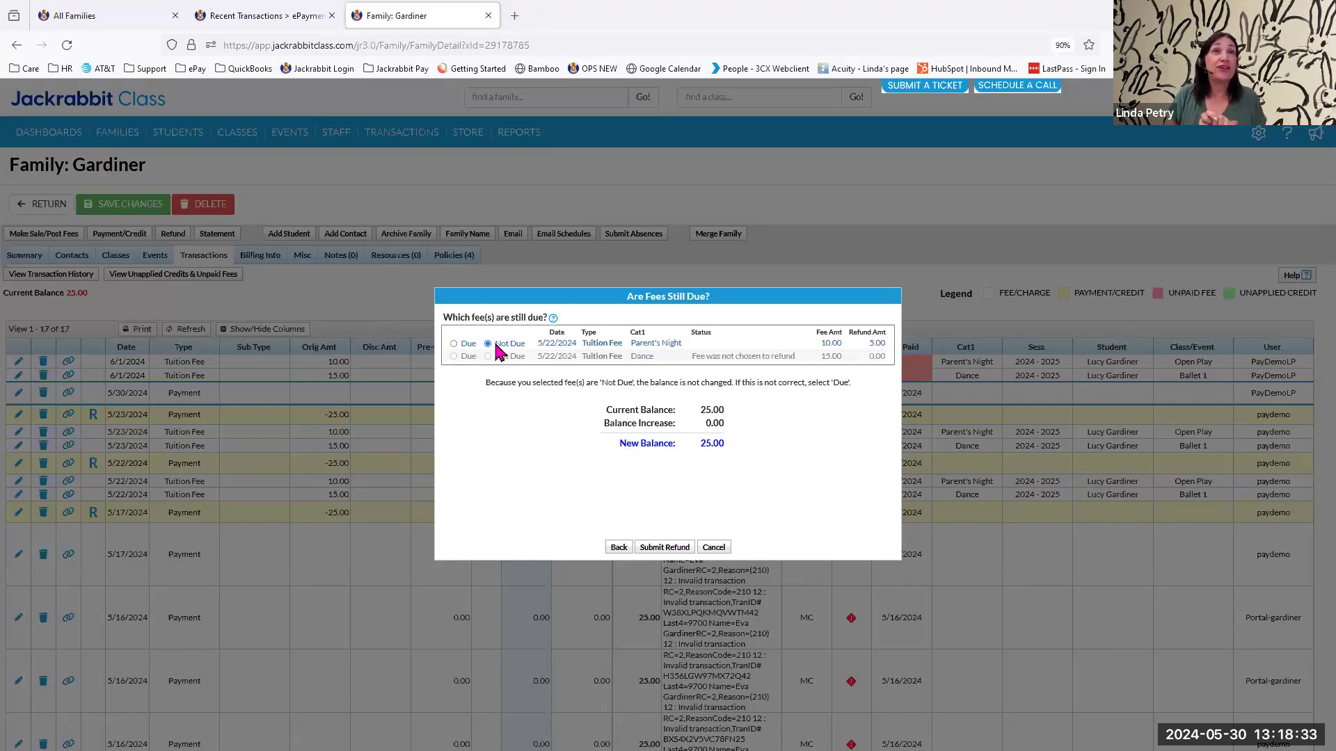
{"action": "left_click", "coordinate": [662, 548]}
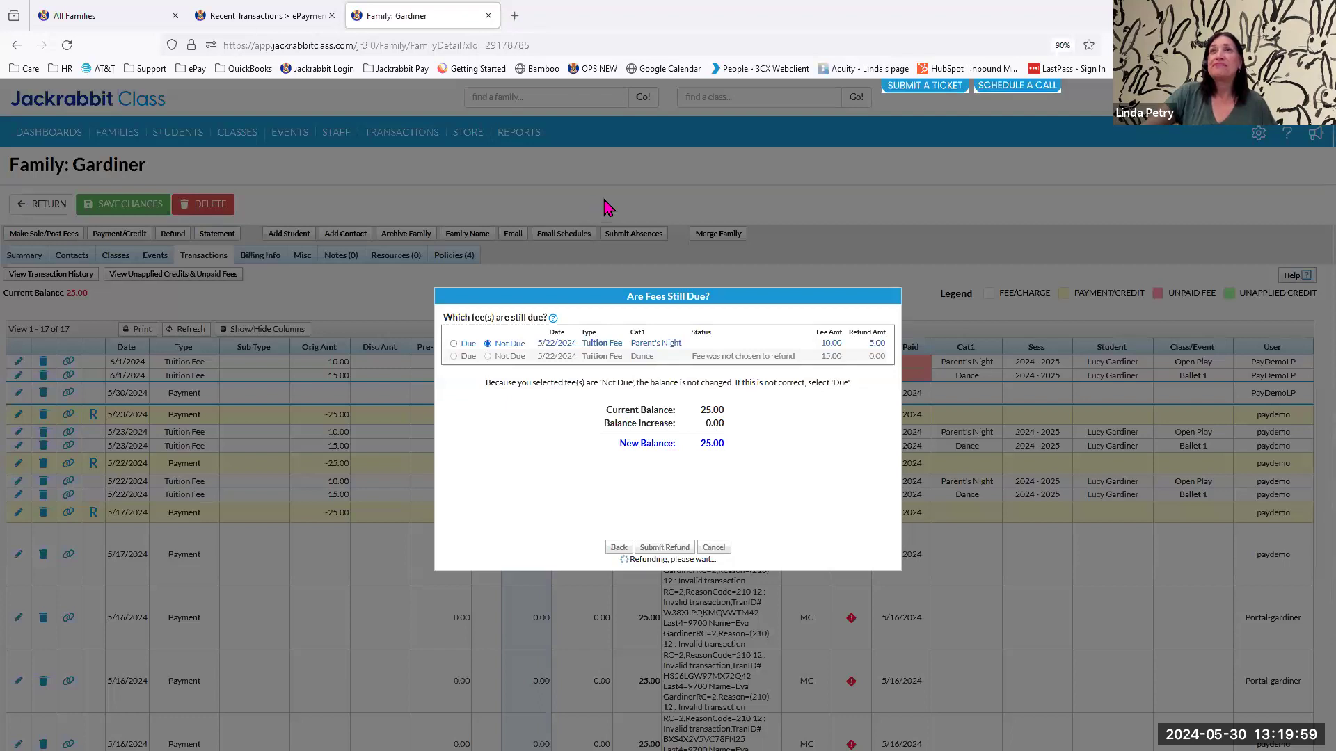
Set up a new ePayments batch for later processing with a schedule start date of 6/1/2024.
{"action": "left_click", "coordinate": [262, 15]}
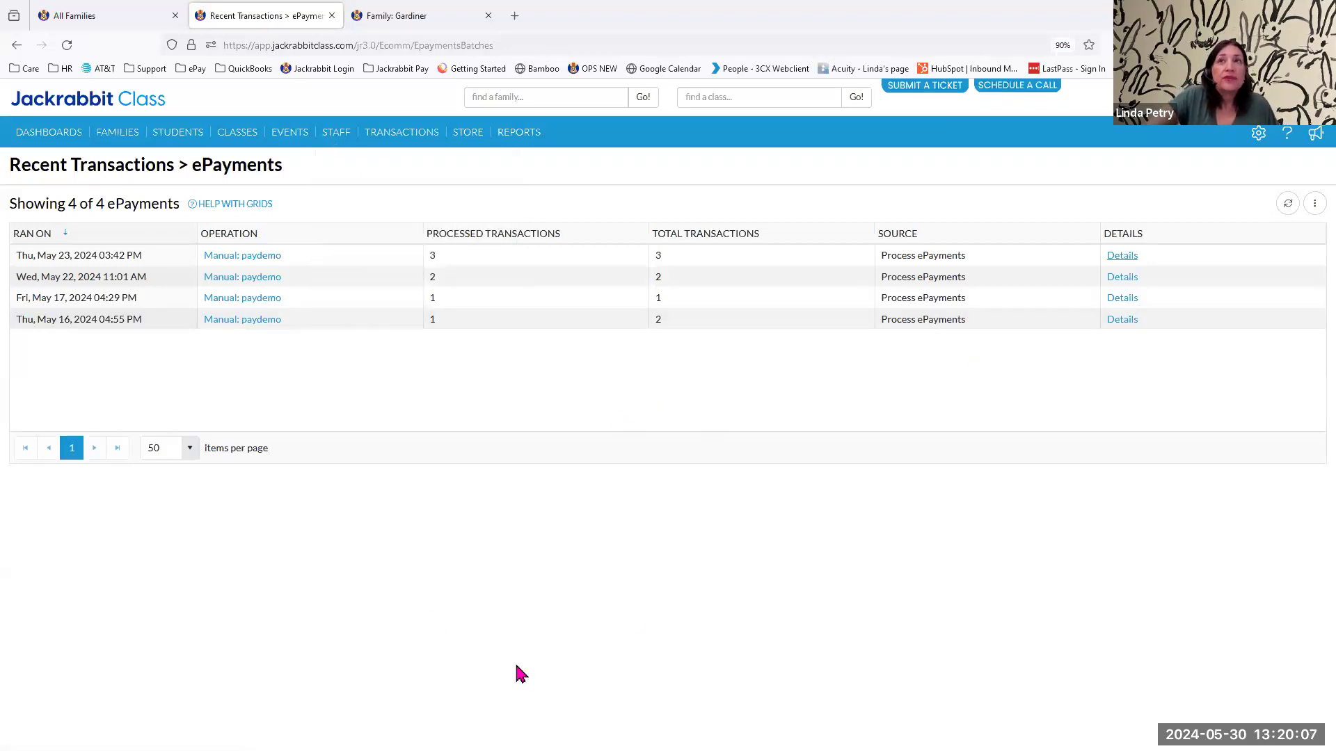
{"action": "mouse_move", "coordinate": [396, 143]}
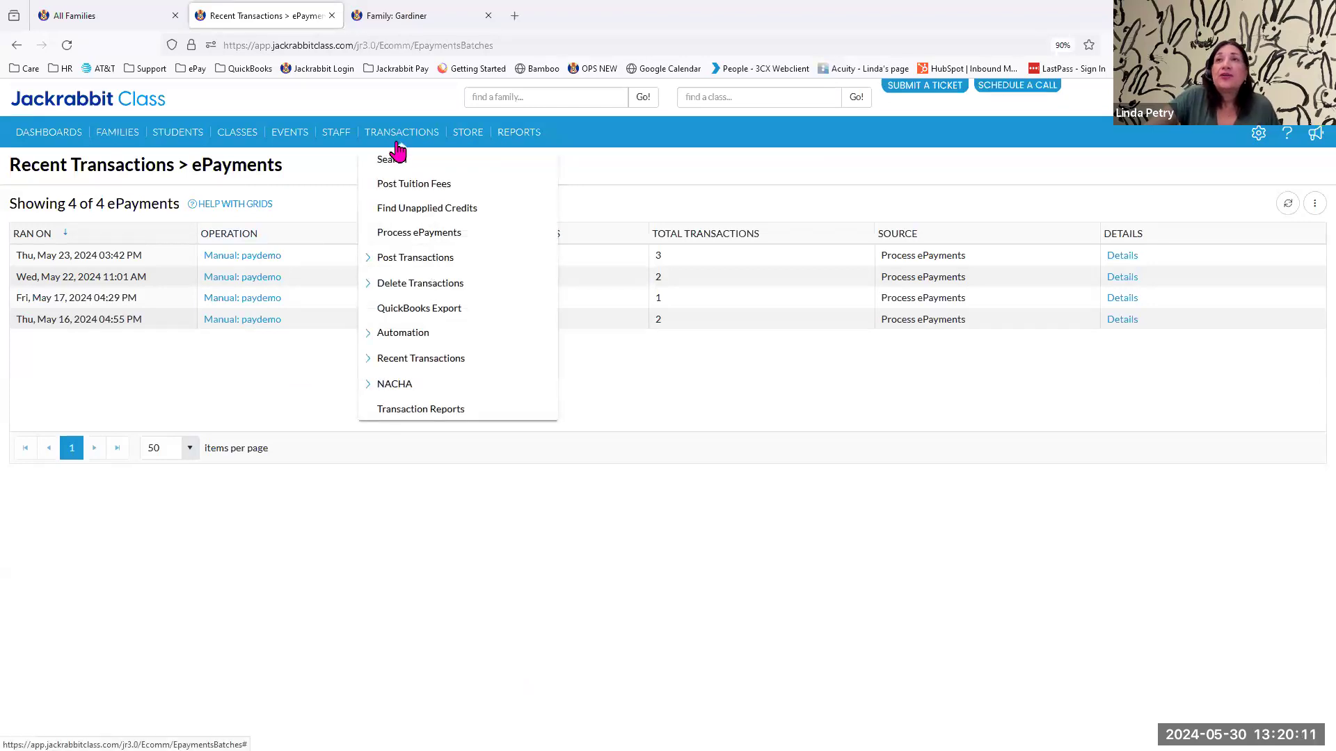
{"action": "left_click", "coordinate": [405, 238]}
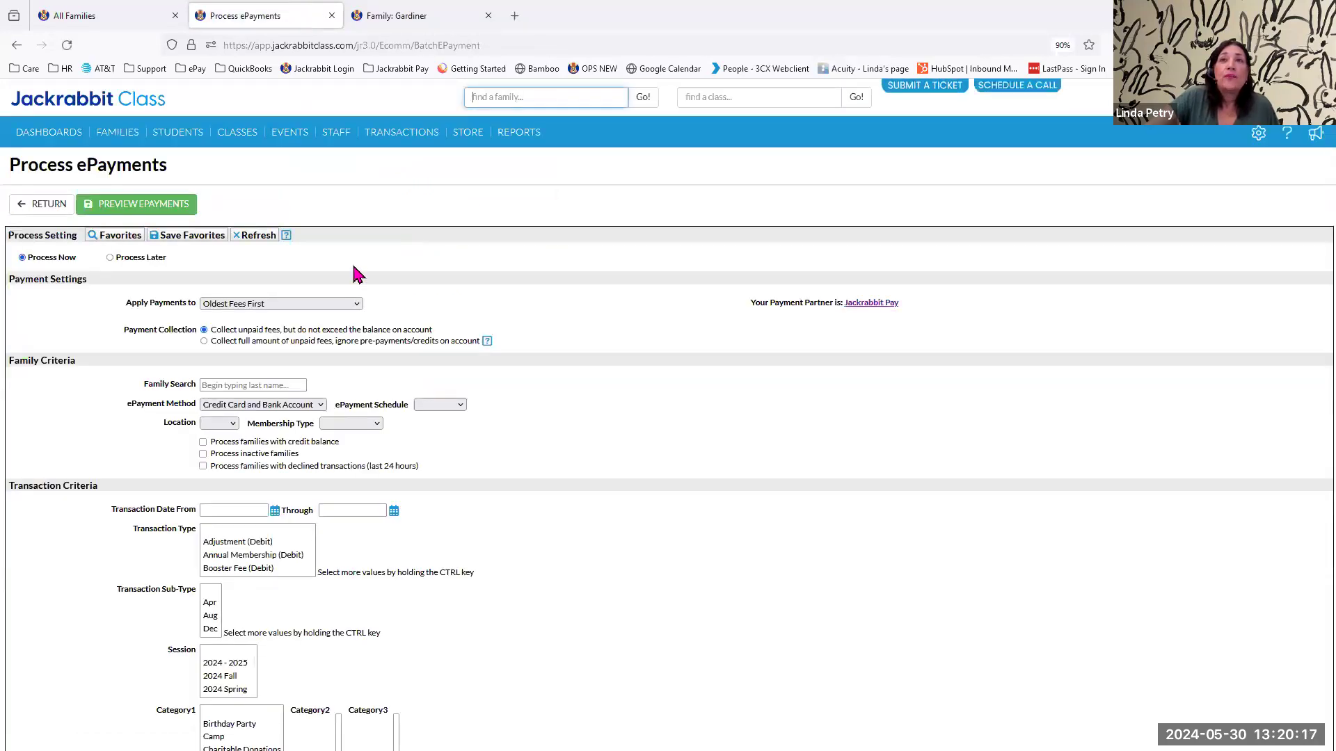
{"action": "left_click", "coordinate": [110, 258]}
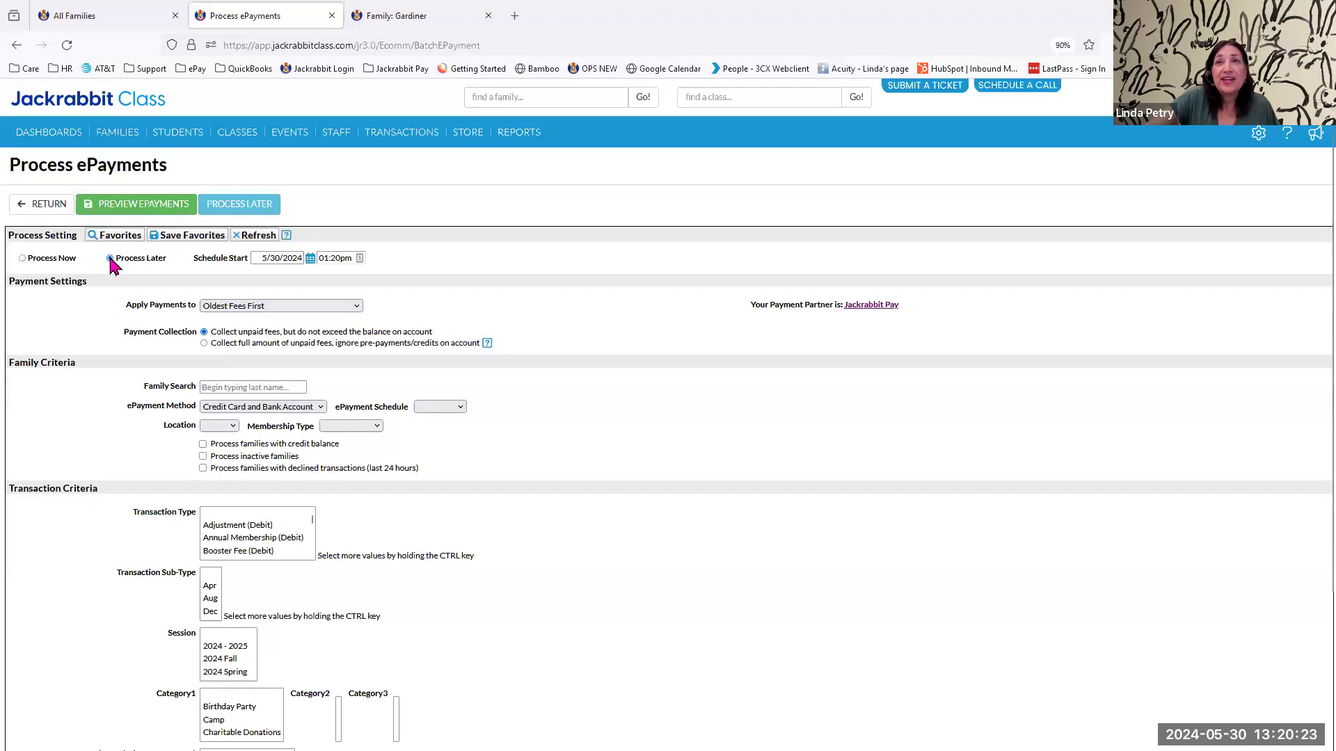
{"action": "left_click", "coordinate": [310, 258]}
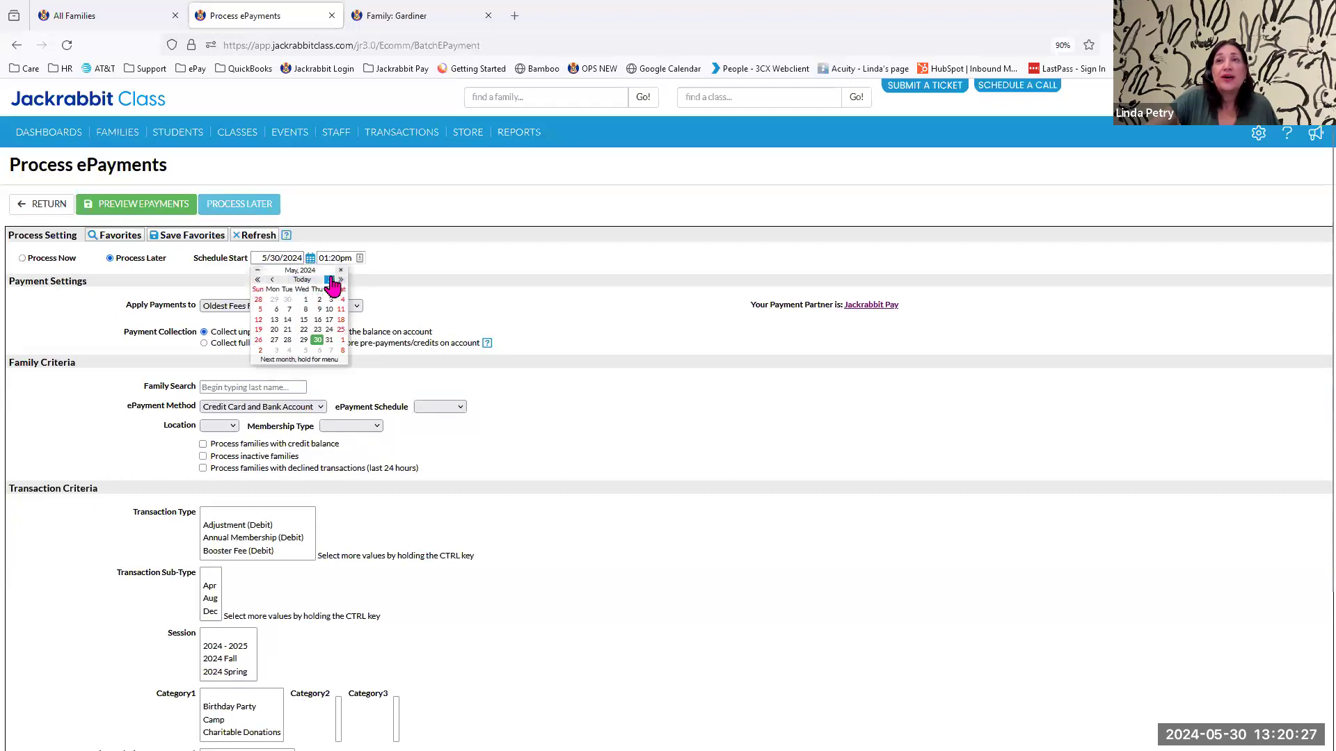
{"action": "left_click", "coordinate": [330, 280]}
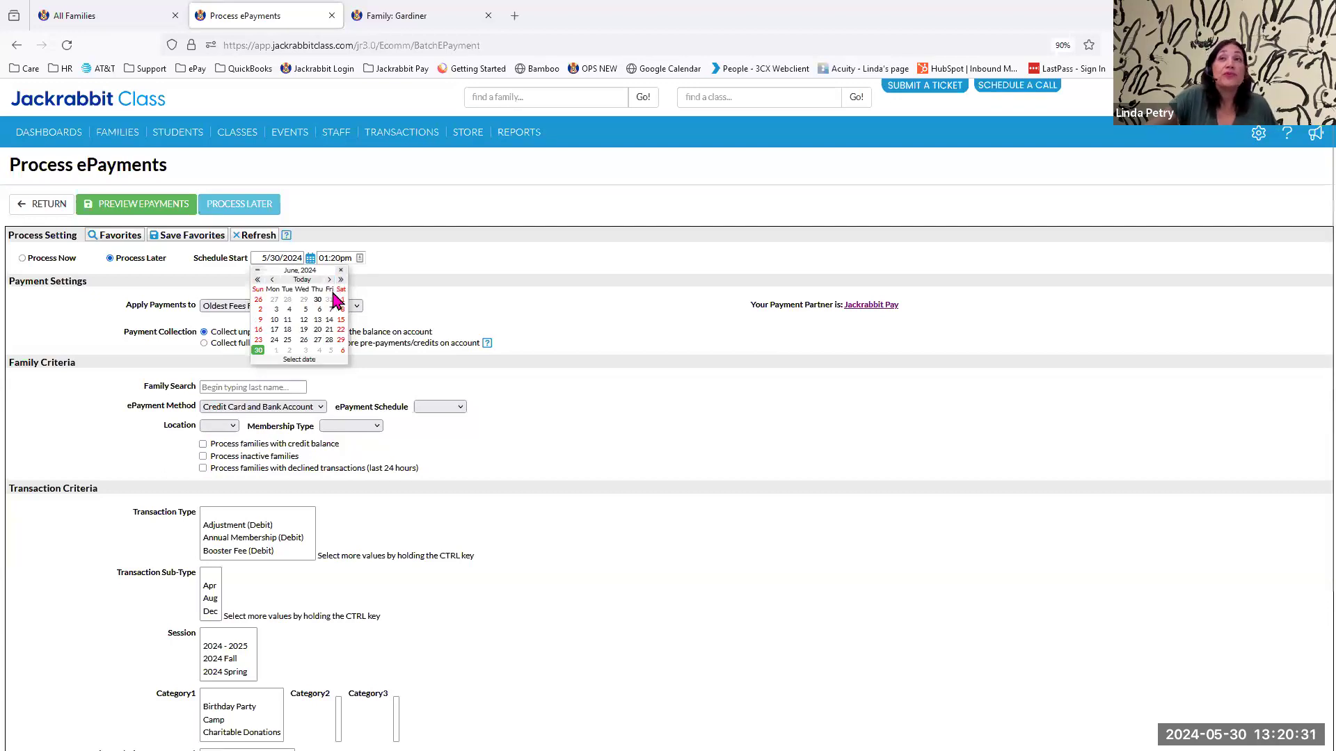
{"action": "left_click", "coordinate": [341, 300]}
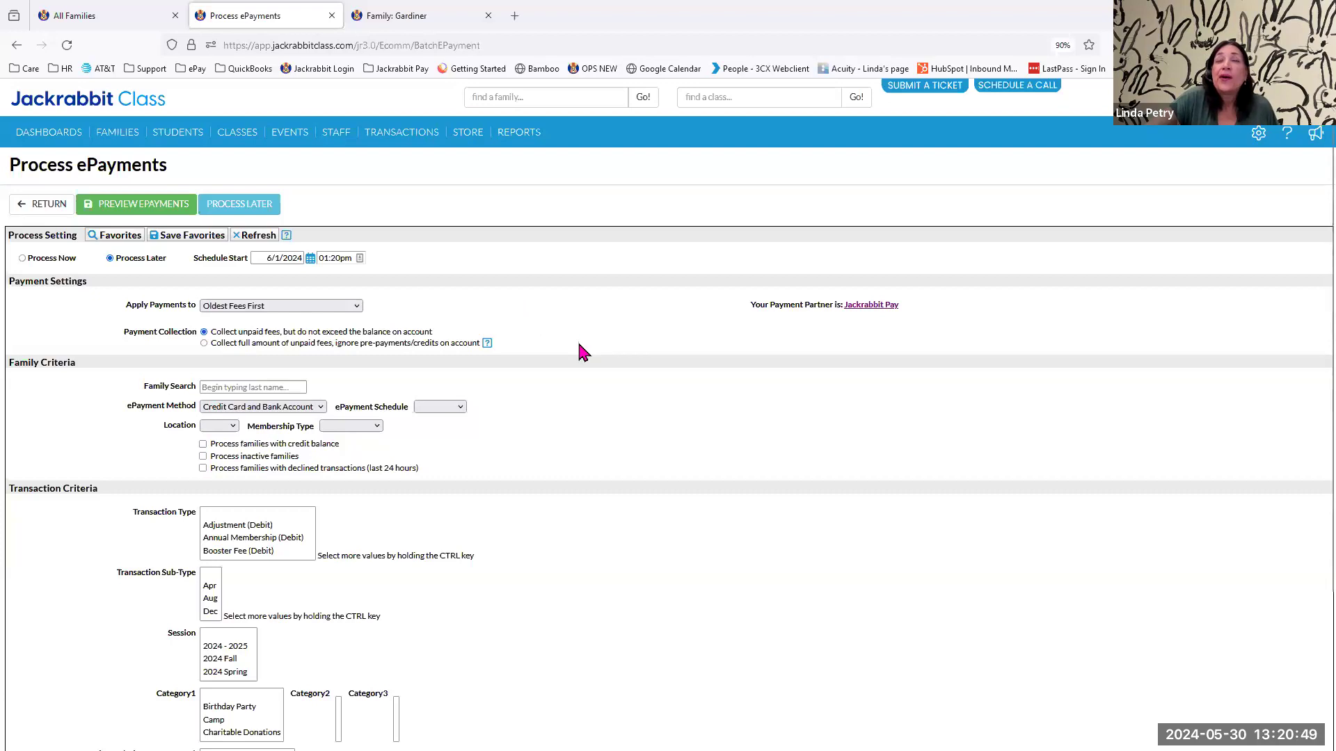
Name the scheduled ePayment task "process payments", repeat it monthly on the 1st at 1:20 PM, and continue to the reminder settings.
{"action": "left_click", "coordinate": [235, 205]}
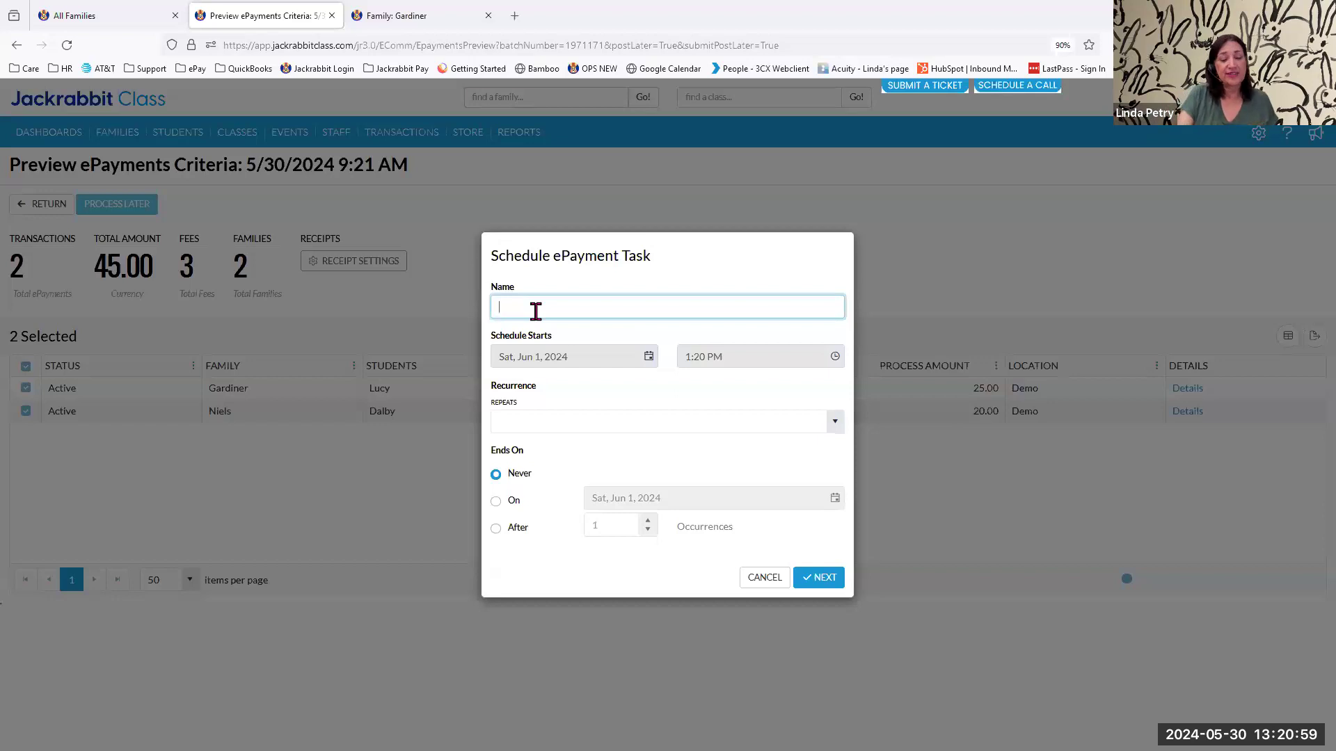
{"action": "type", "text": "process payments"}
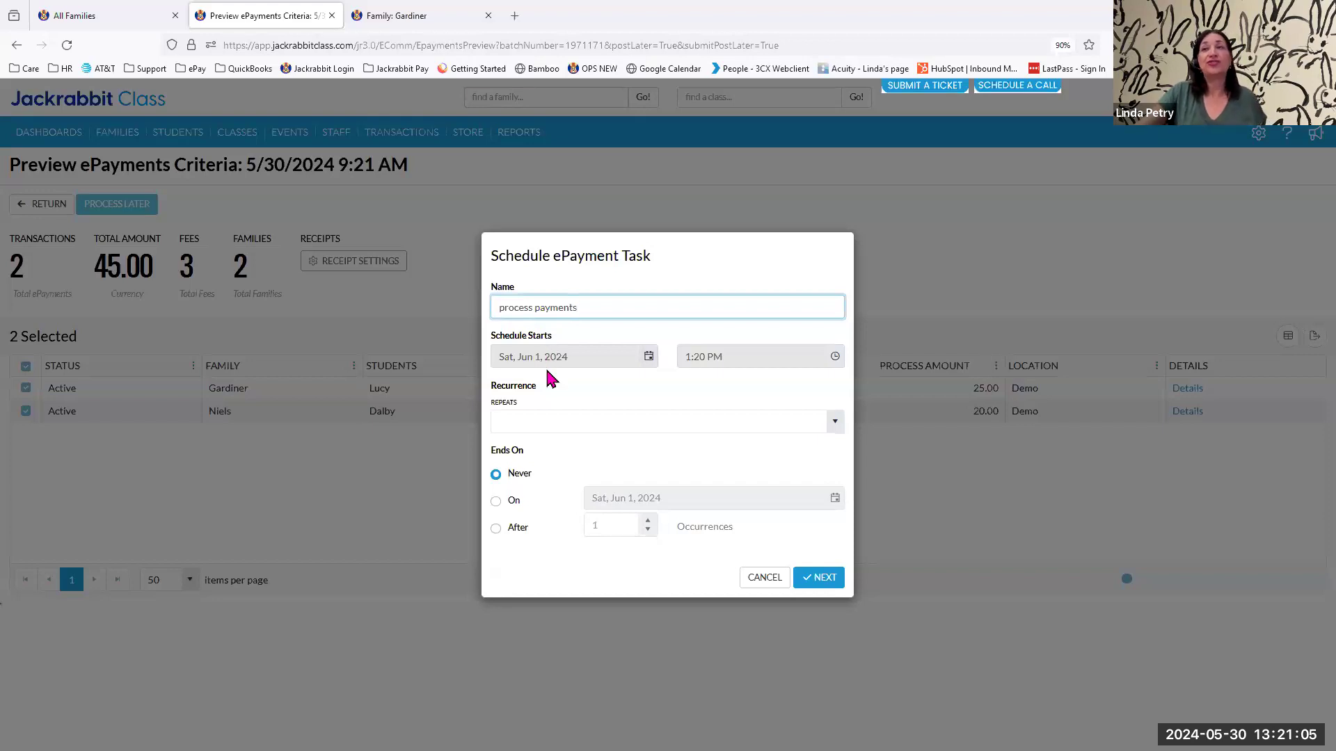
{"action": "left_click", "coordinate": [831, 428]}
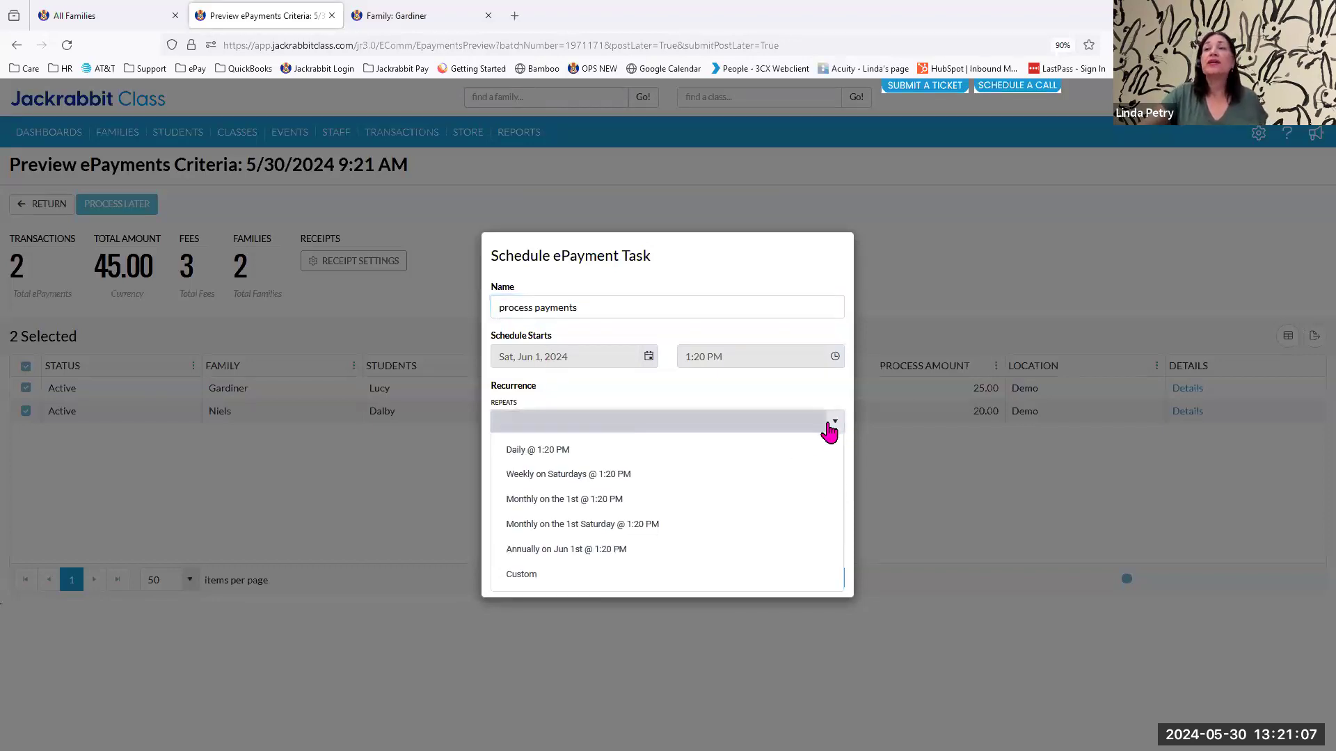
{"action": "left_click", "coordinate": [581, 499]}
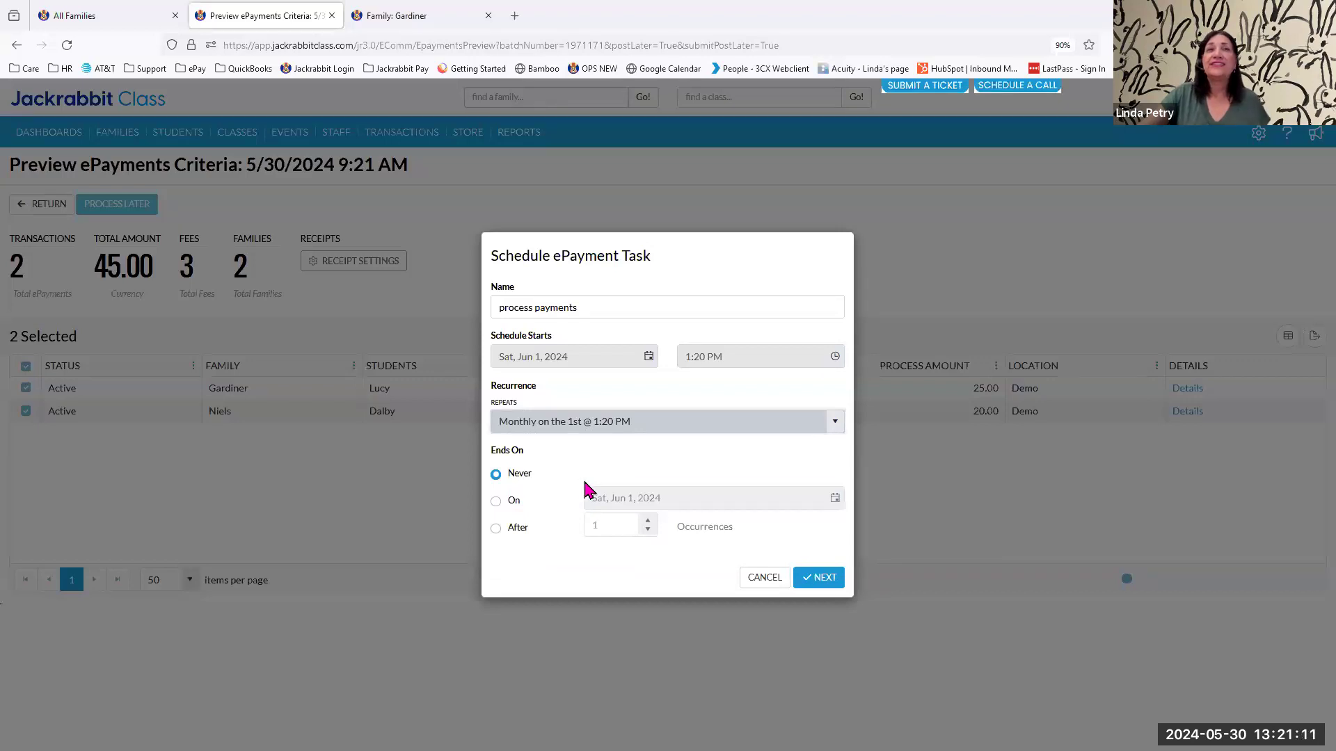
{"action": "left_click", "coordinate": [816, 582]}
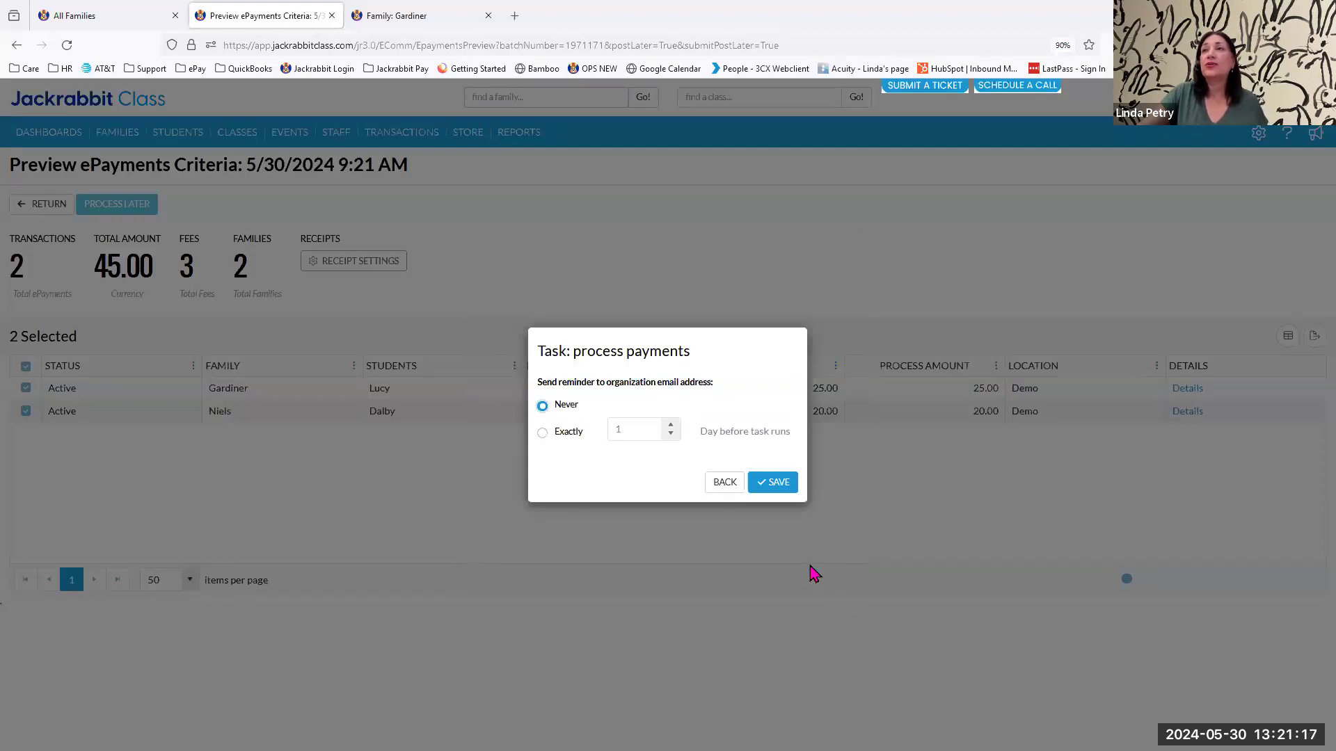
Set the email reminder to exactly 1 day before the task runs, and discard the "process payments" schedule without saving.
{"action": "left_click", "coordinate": [541, 433]}
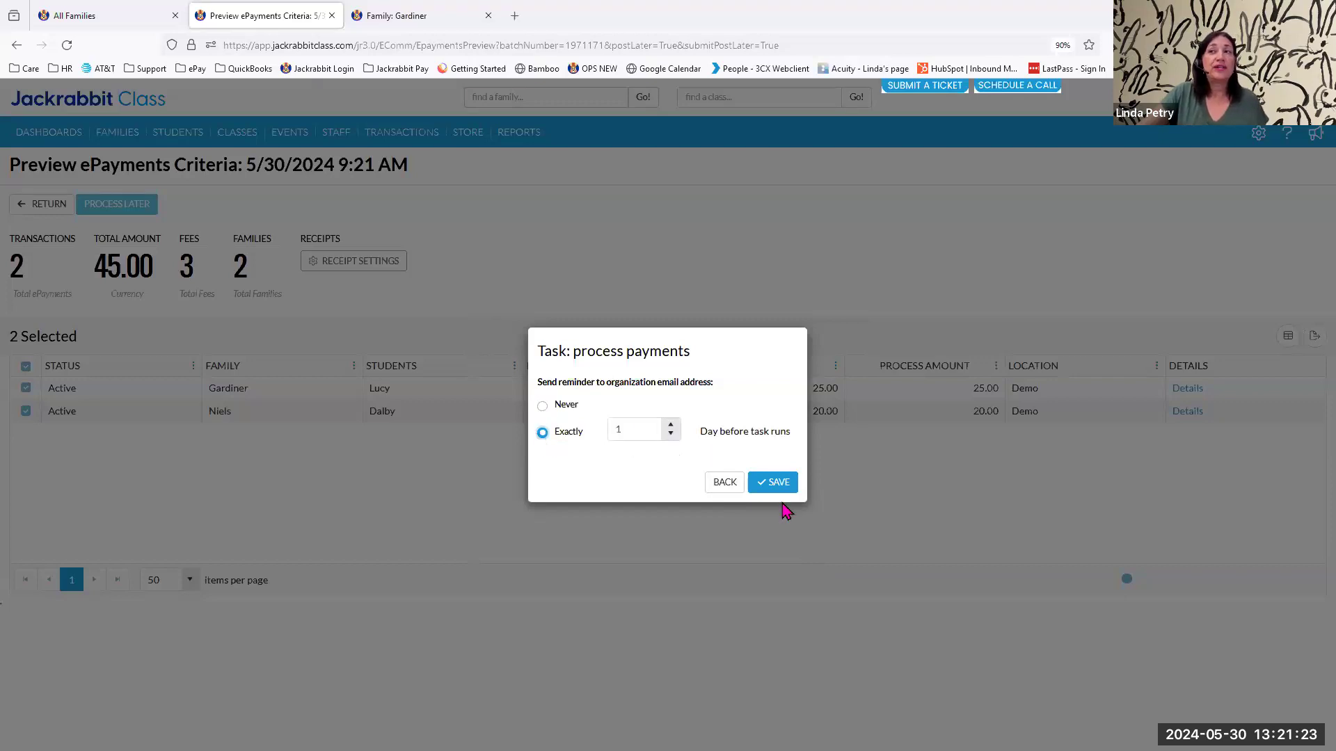
{"action": "left_click", "coordinate": [725, 487]}
{"action": "left_click", "coordinate": [760, 579]}
Open Task Management and review the "blad" task's payment settings, family criteria and transaction criteria.
{"action": "mouse_move", "coordinate": [386, 139]}
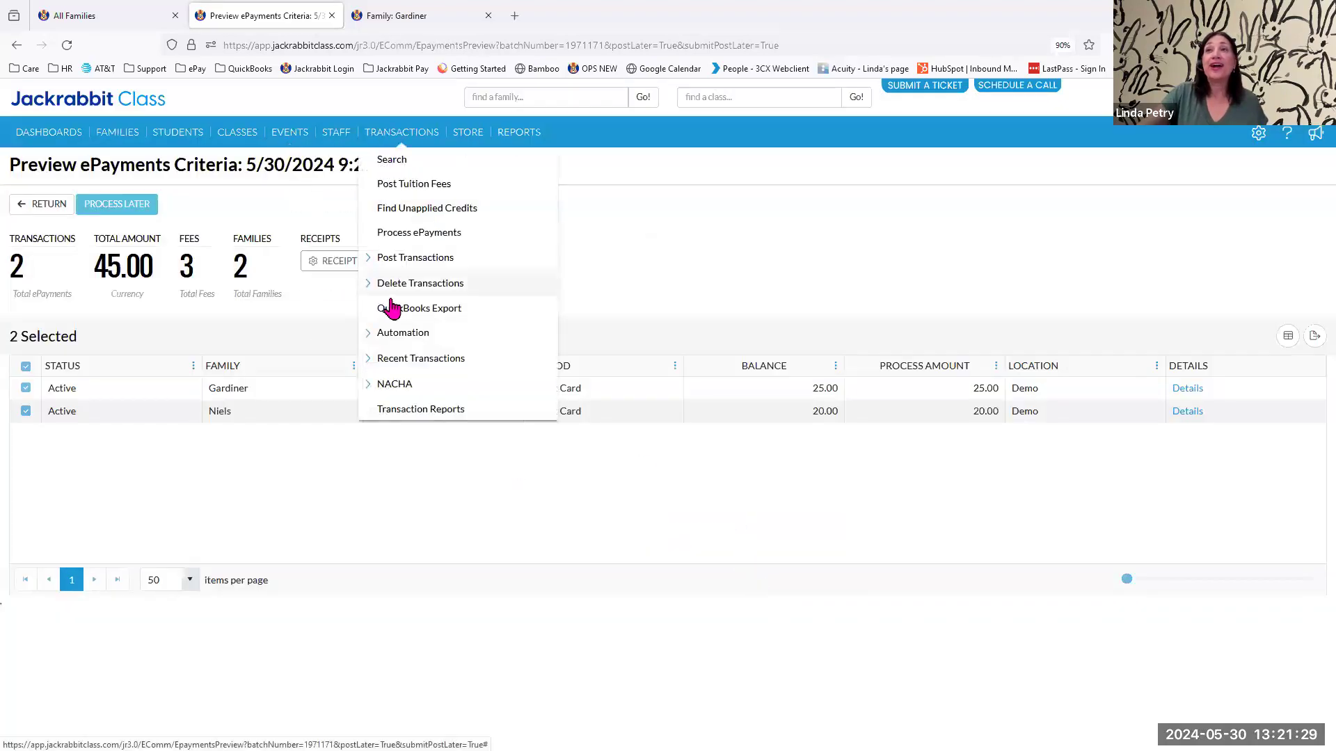
{"action": "left_click", "coordinate": [387, 334]}
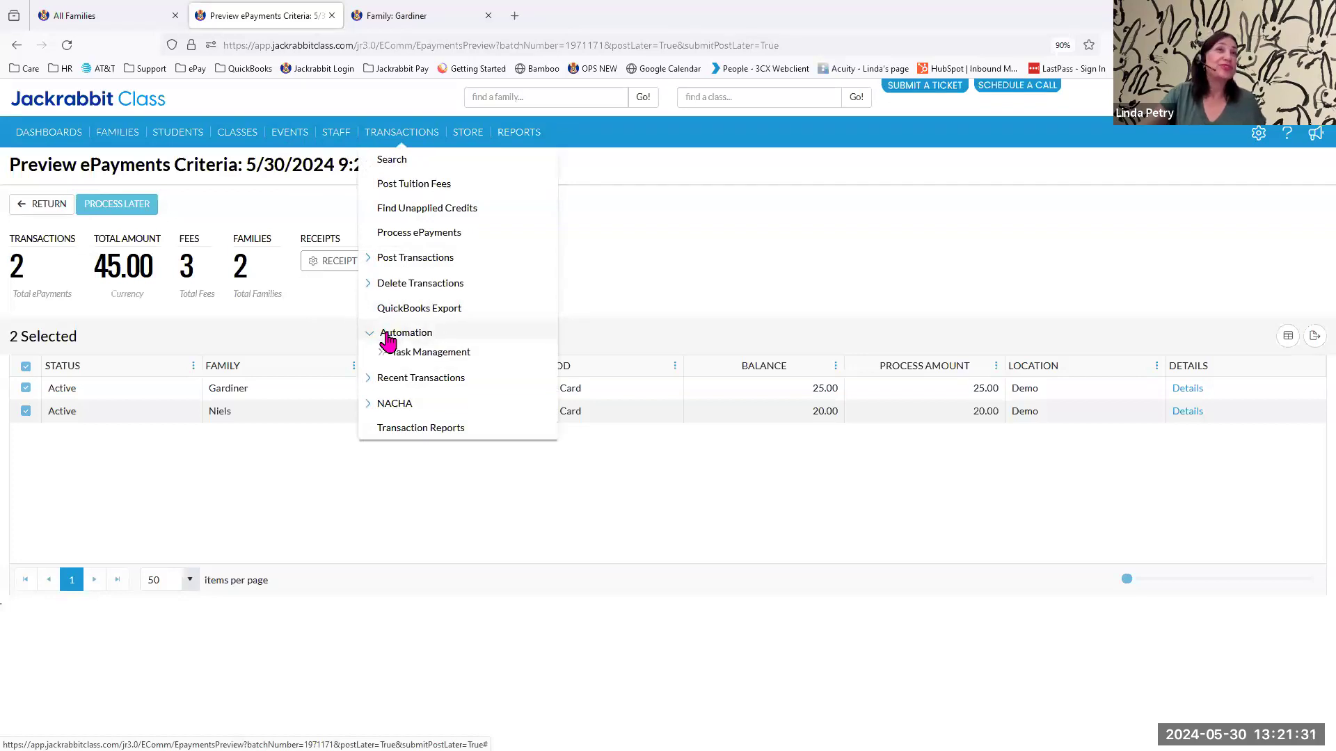
{"action": "left_click", "coordinate": [424, 355]}
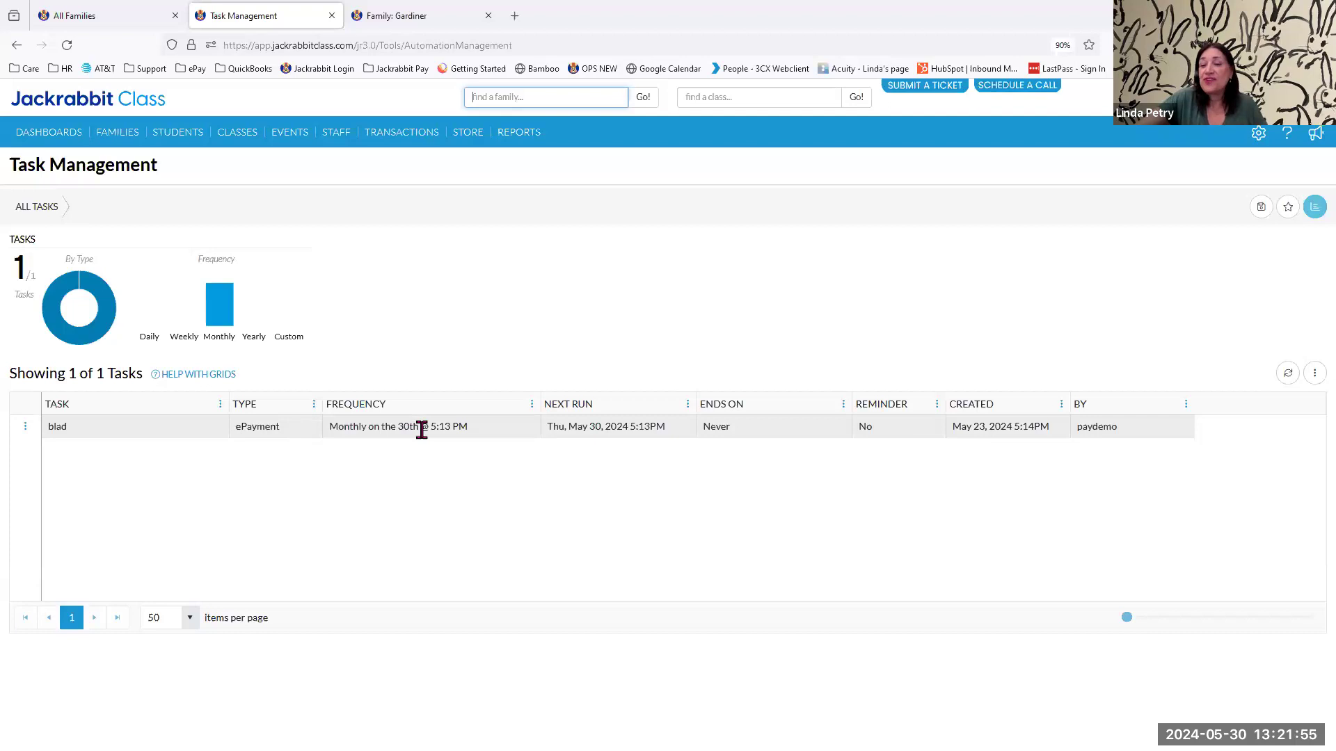
{"action": "left_click", "coordinate": [25, 430]}
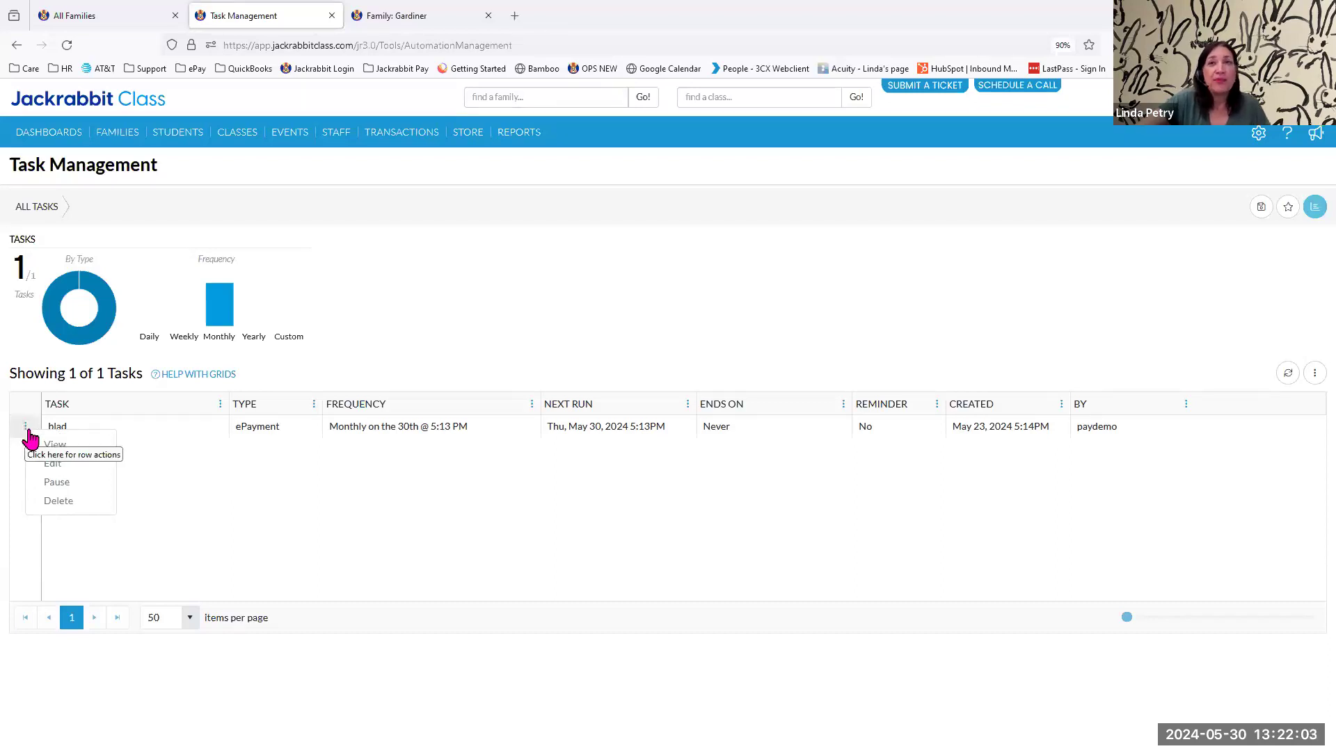
{"action": "left_click", "coordinate": [50, 448]}
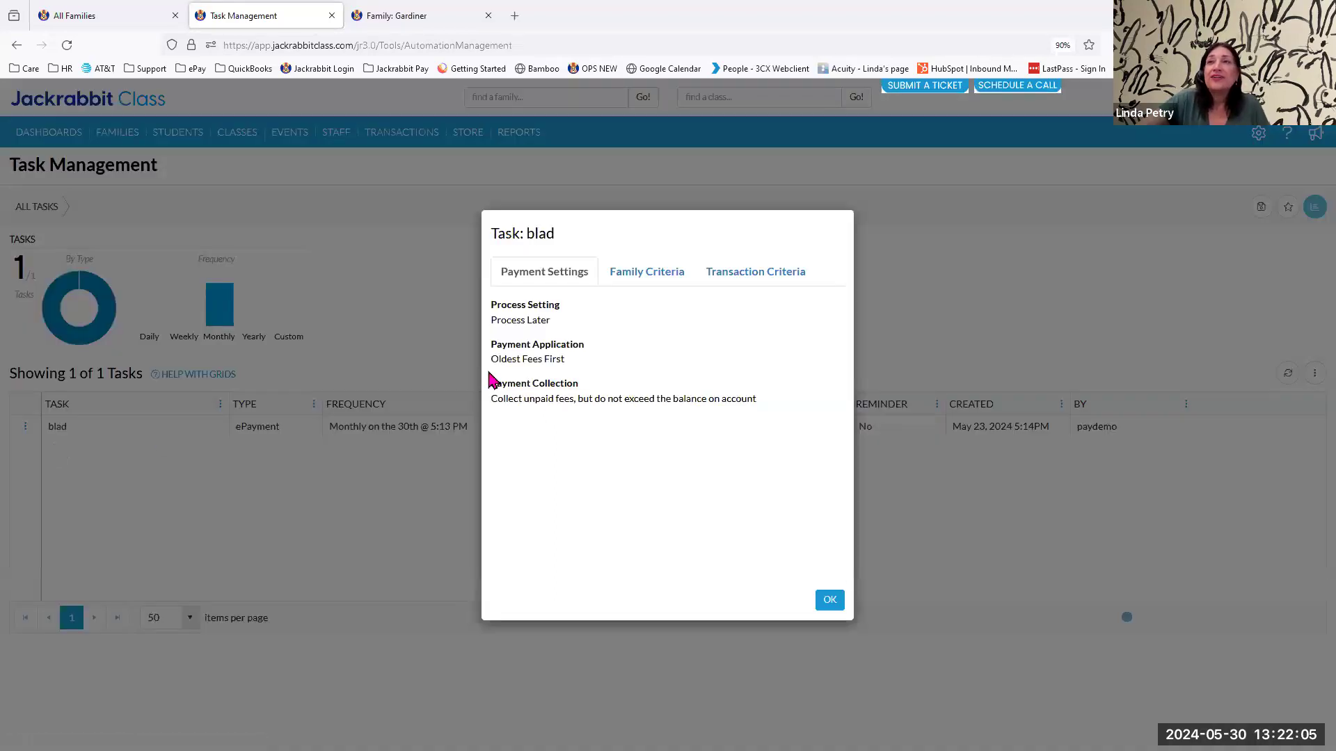
{"action": "left_click", "coordinate": [634, 272]}
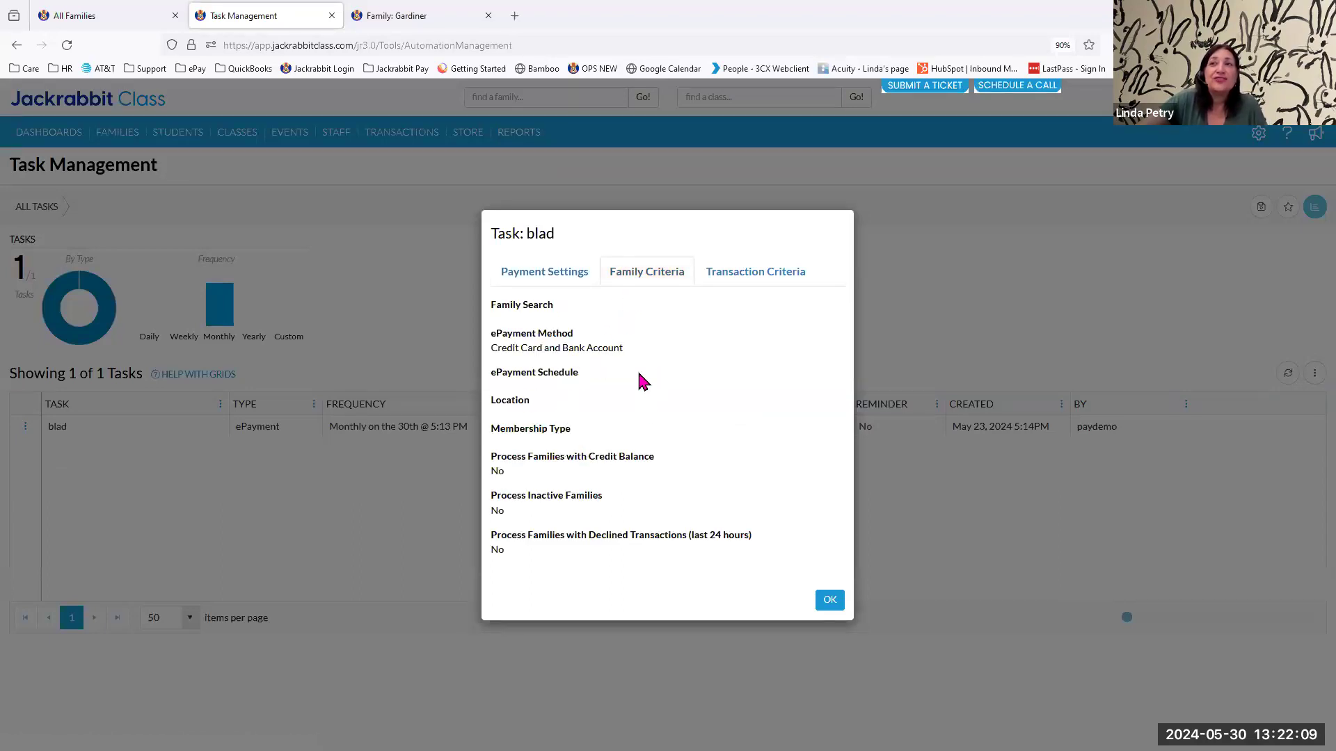
{"action": "left_click", "coordinate": [765, 278]}
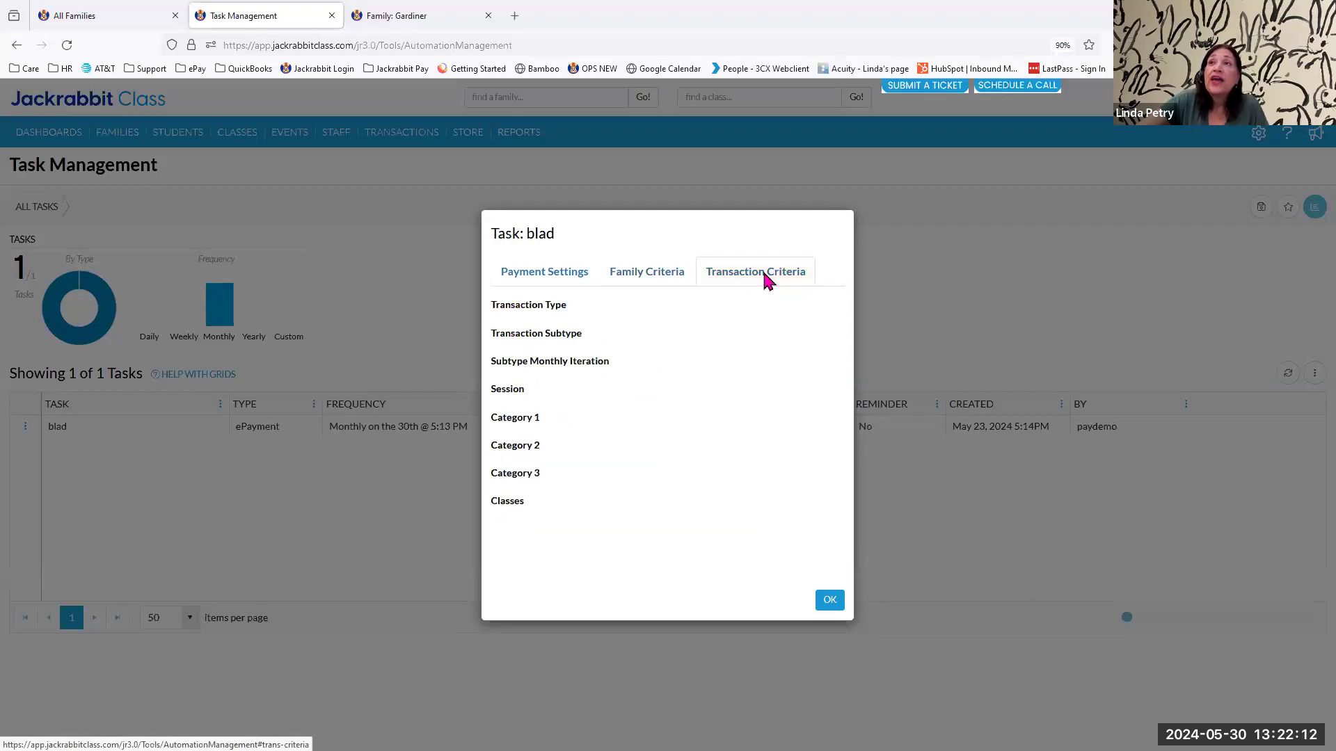
{"action": "left_click", "coordinate": [830, 600]}
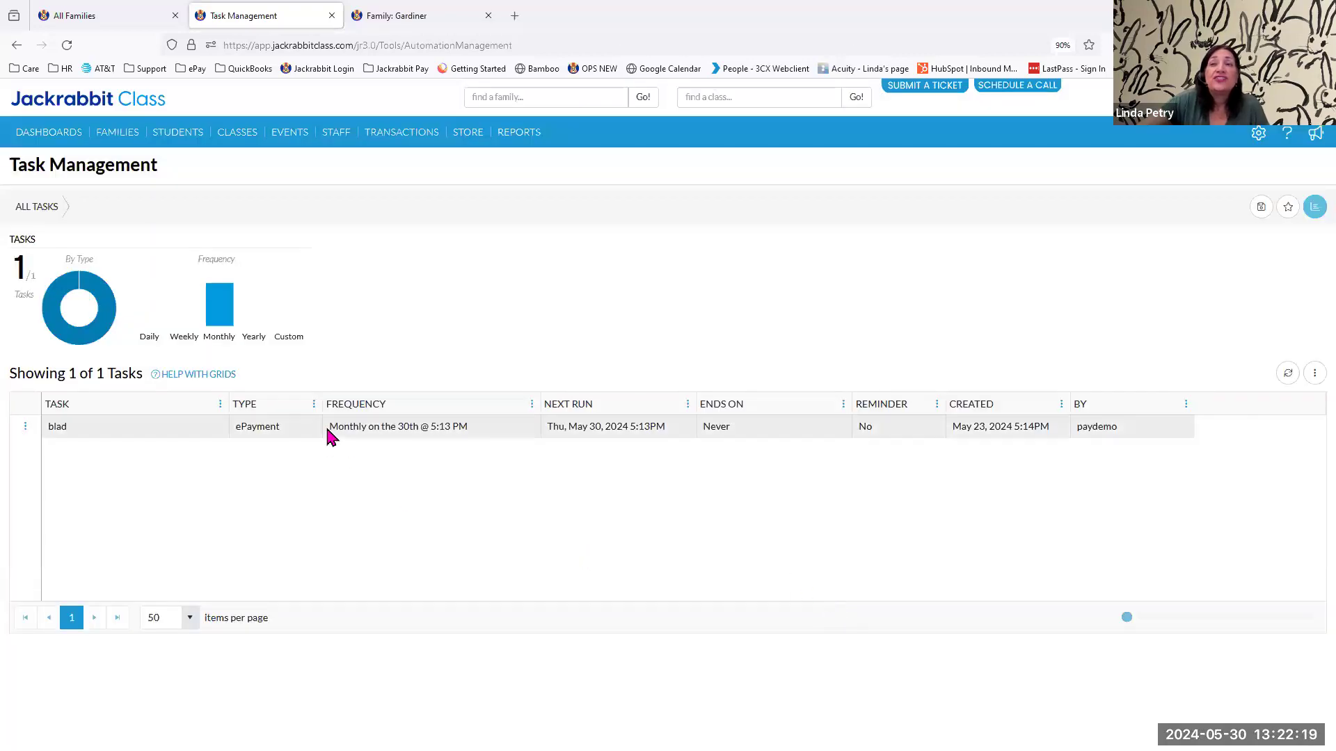
Change the "blad" ePayment task's next run time to 6:30 PM and save it with reminders left at Never.
{"action": "left_click", "coordinate": [26, 430]}
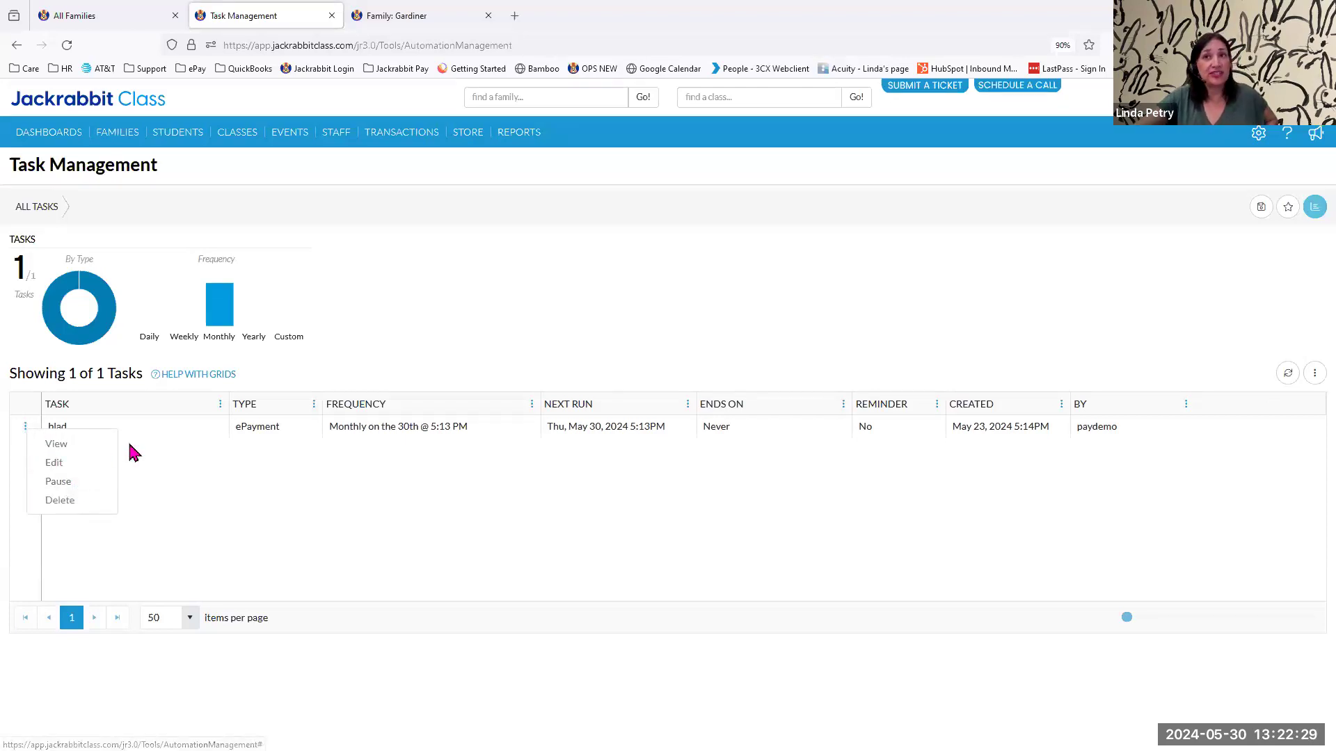
{"action": "left_click", "coordinate": [46, 463]}
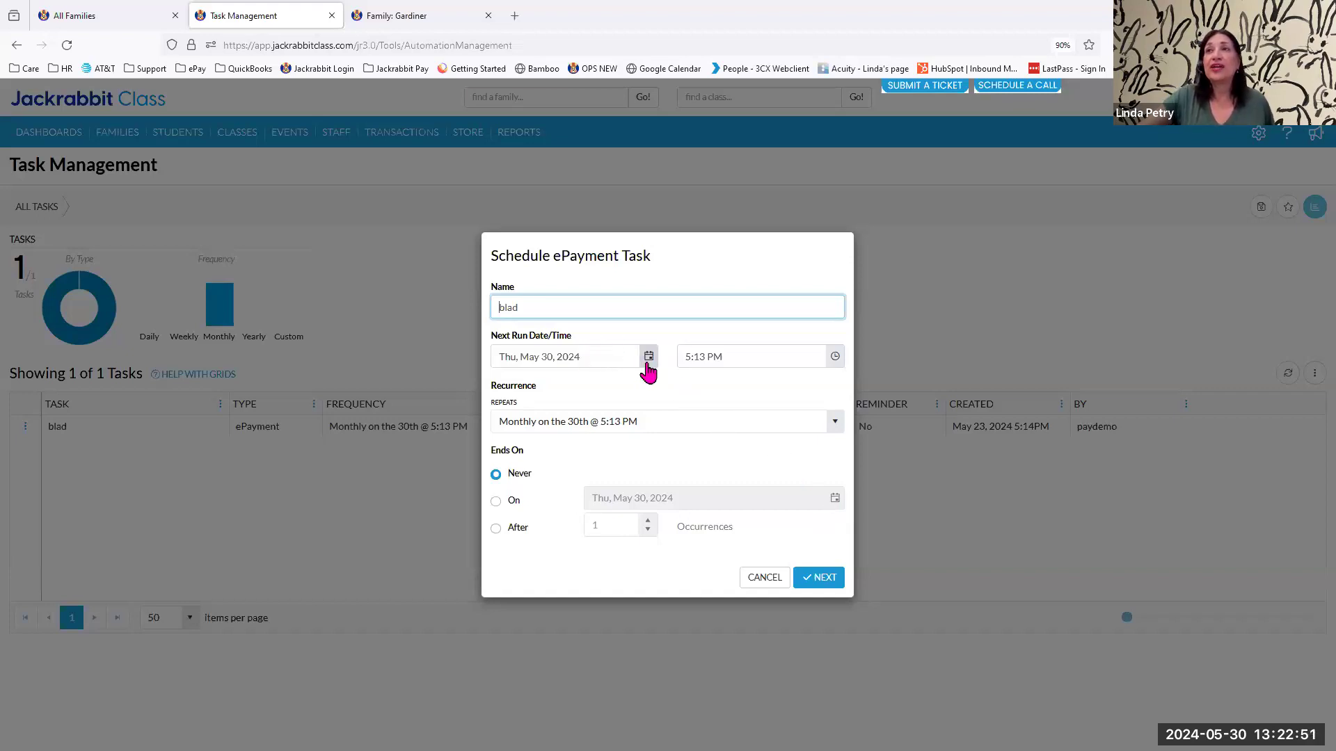
{"action": "left_click", "coordinate": [833, 359]}
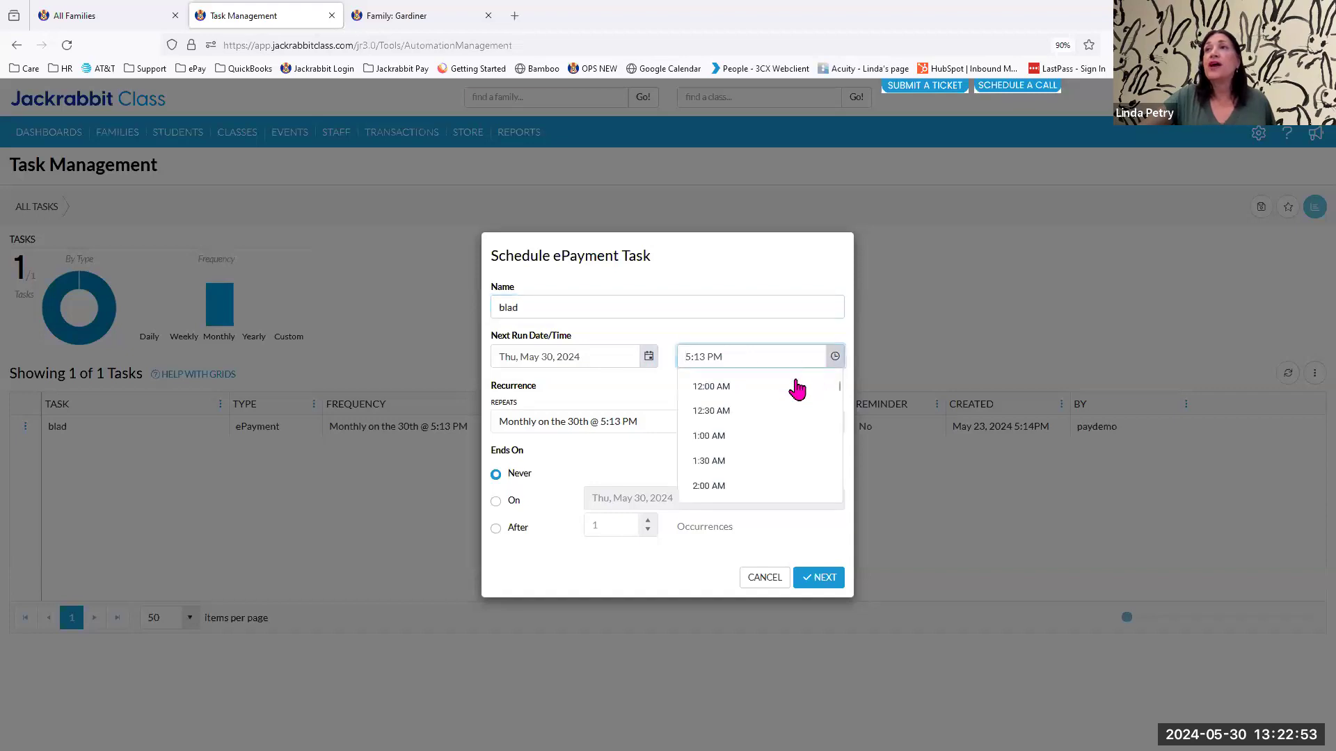
{"action": "scroll", "coordinate": [736, 465], "scroll_direction": "down", "scroll_amount": 5}
{"action": "scroll", "coordinate": [737, 472], "scroll_direction": "down", "scroll_amount": 10}
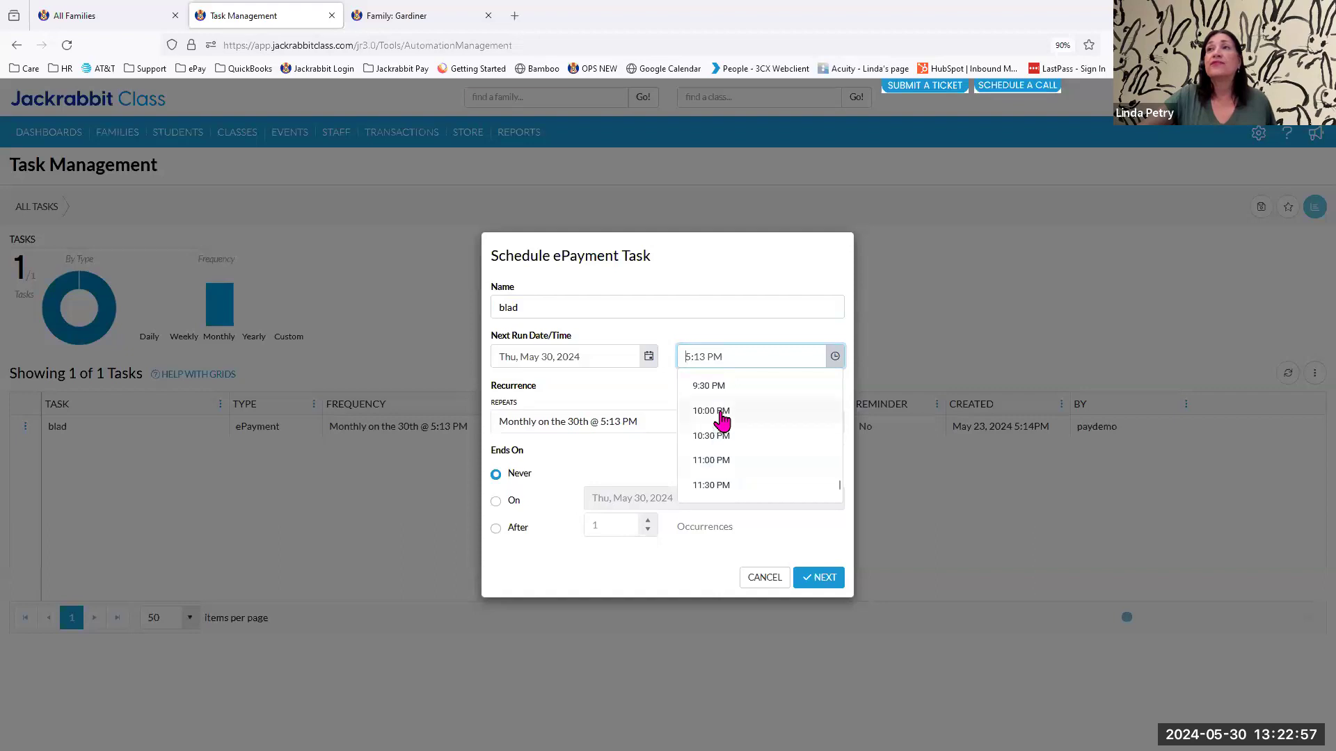
{"action": "scroll", "coordinate": [719, 399], "scroll_direction": "up", "scroll_amount": 1}
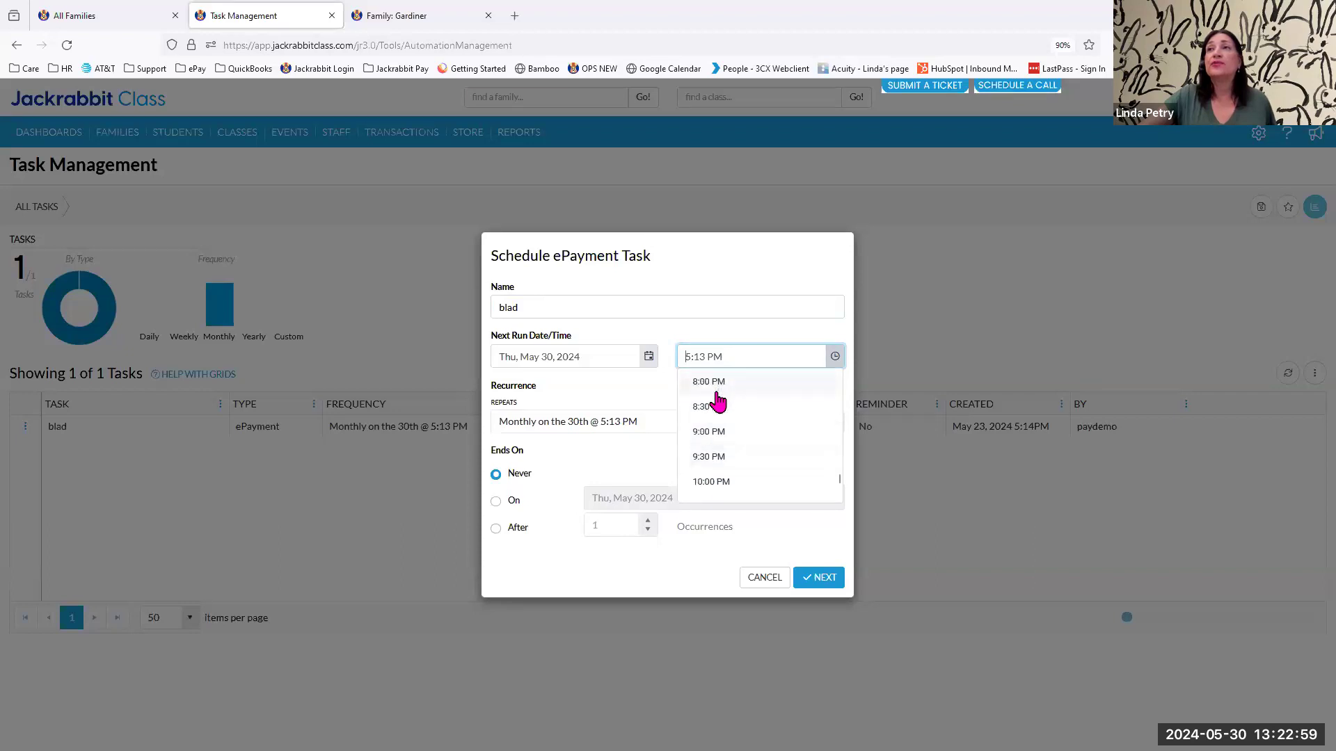
{"action": "scroll", "coordinate": [719, 396], "scroll_direction": "up", "scroll_amount": 1}
{"action": "left_click", "coordinate": [717, 383]}
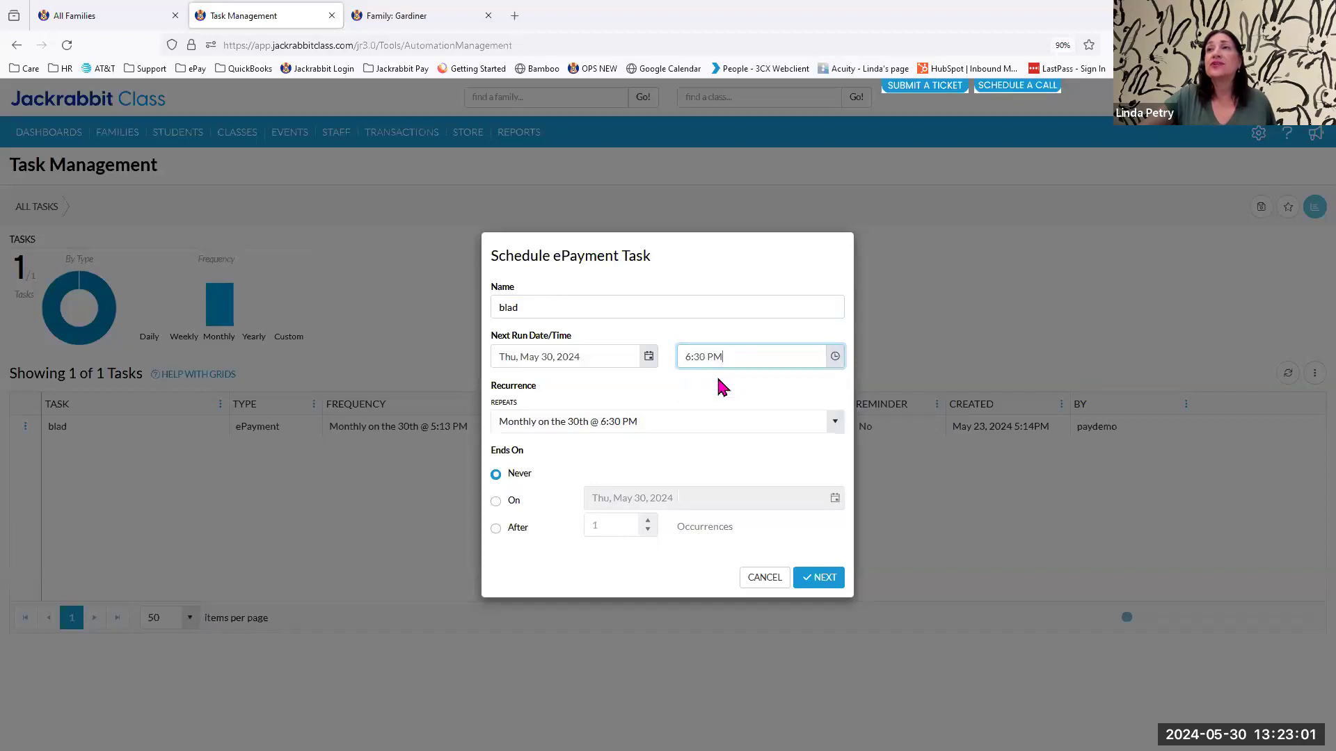
{"action": "left_click", "coordinate": [811, 578]}
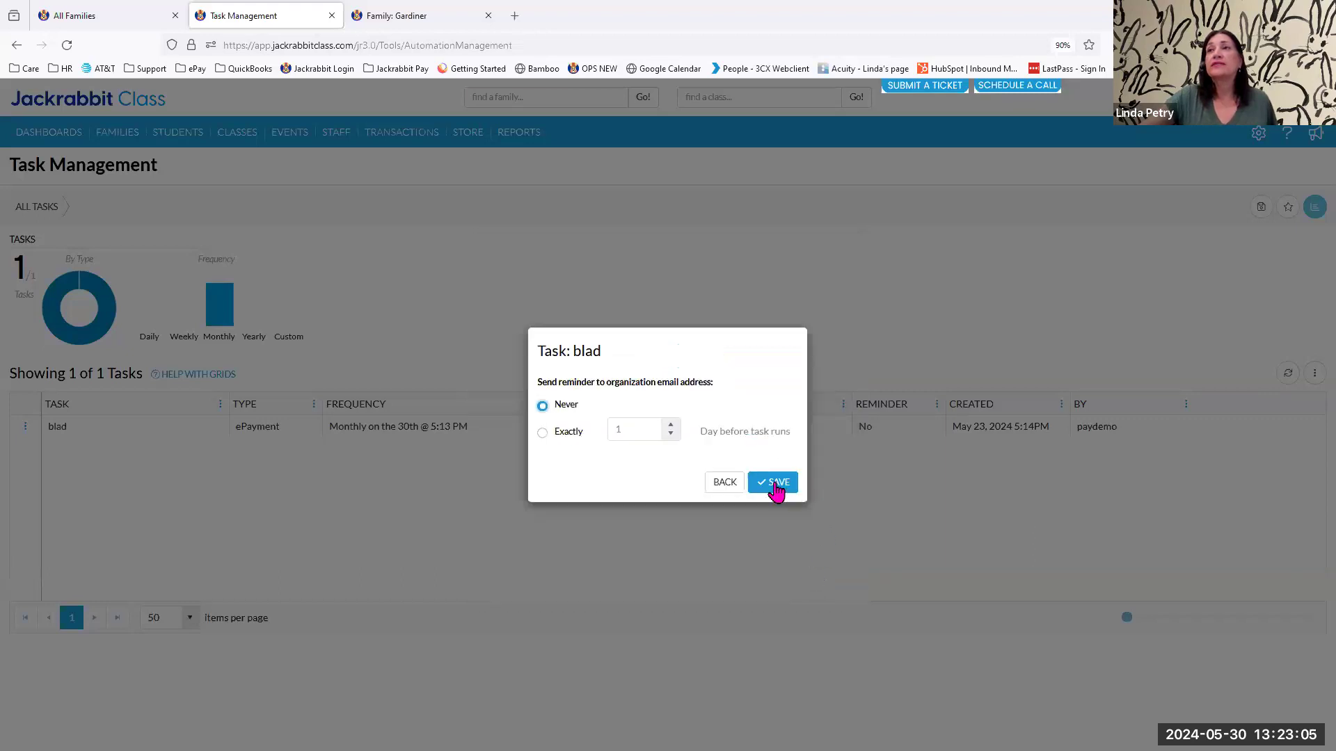
{"action": "left_click", "coordinate": [775, 484]}
{"action": "left_click", "coordinate": [823, 471]}
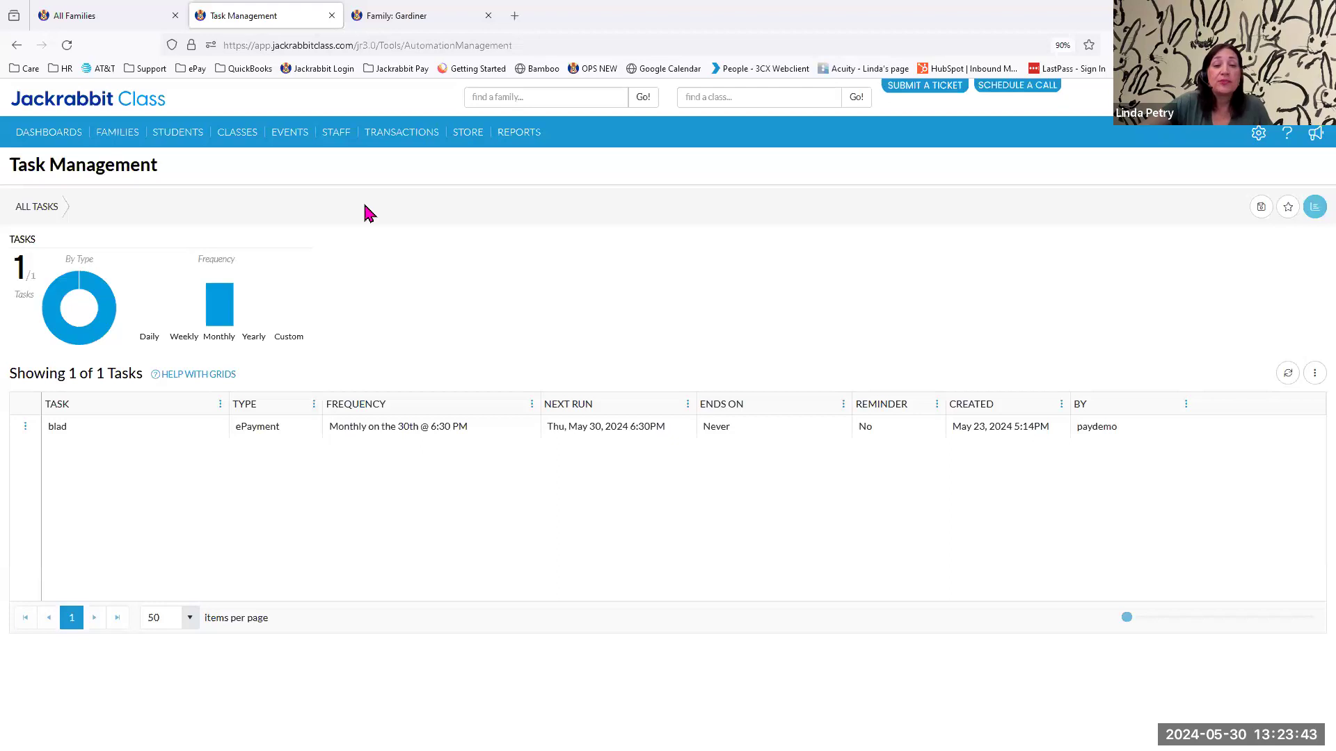
View the list of recent ePayments batches under the recent transactions.
{"action": "mouse_move", "coordinate": [409, 143]}
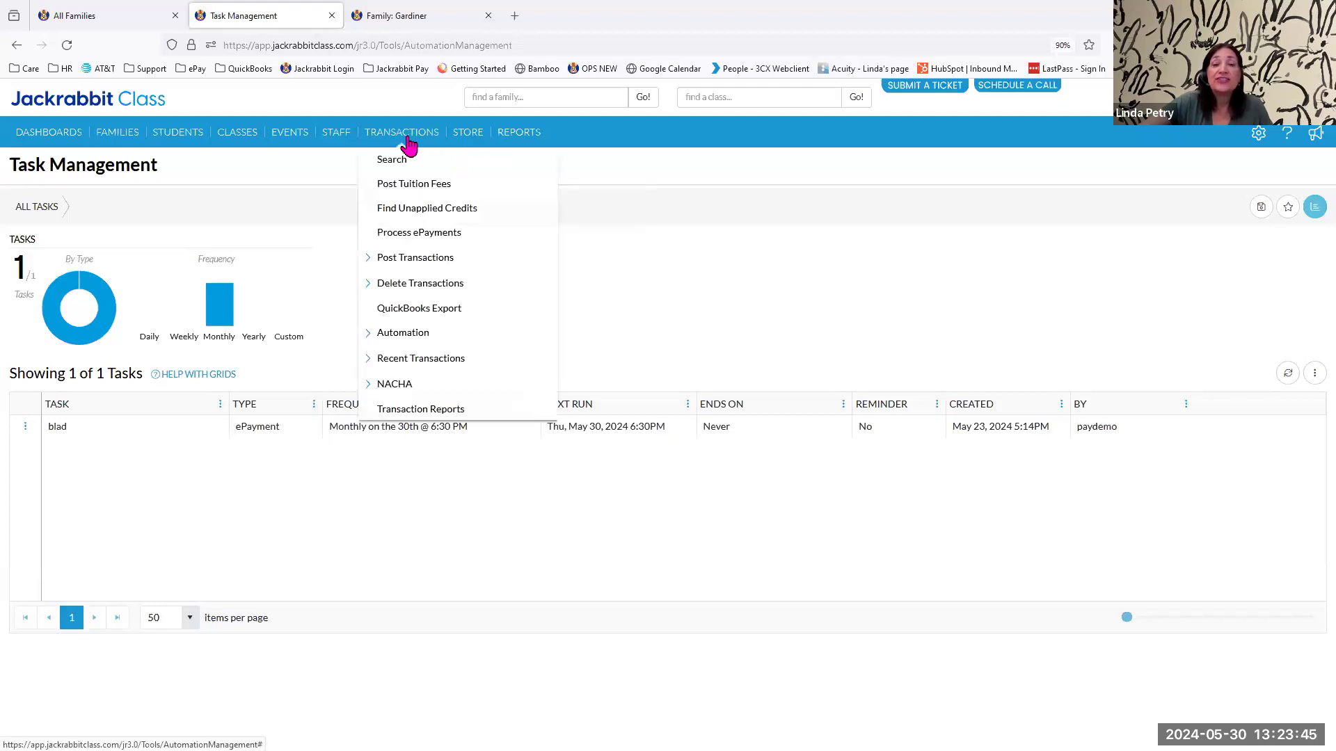
{"action": "left_click", "coordinate": [412, 360]}
{"action": "left_click", "coordinate": [423, 403]}
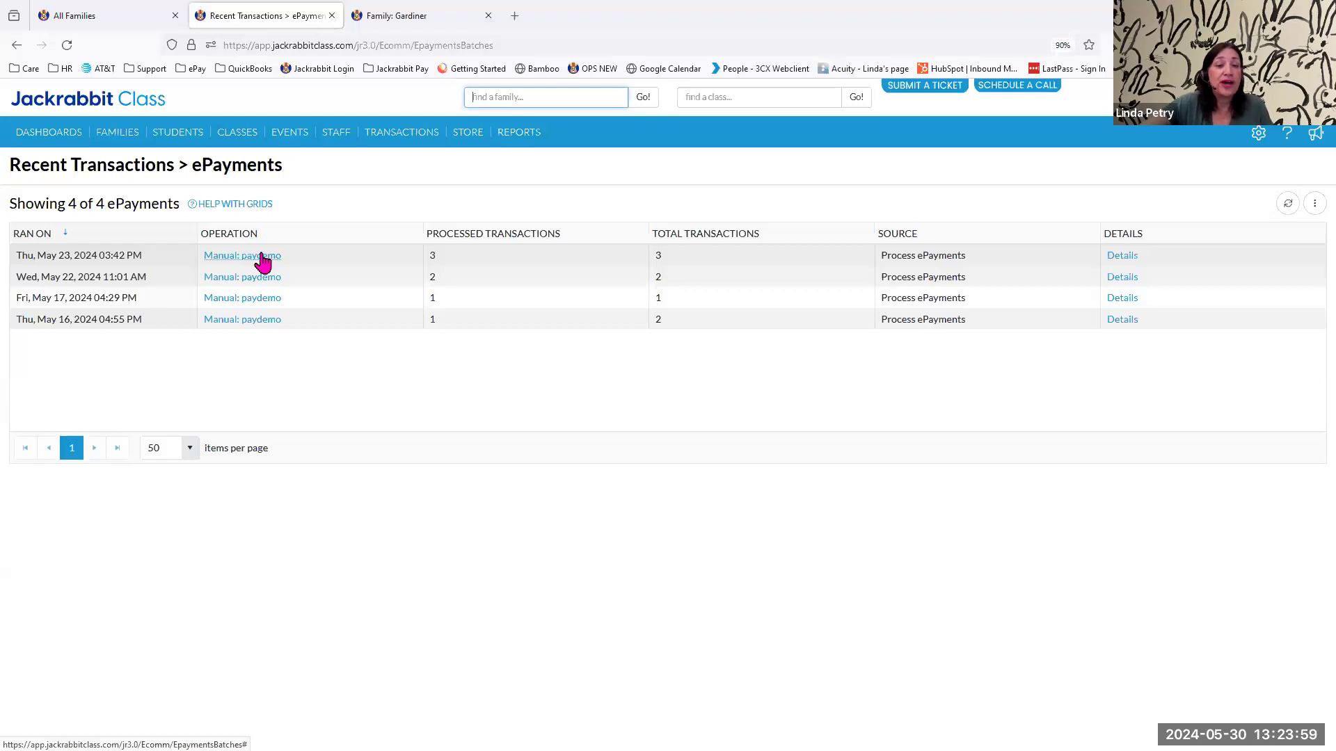
Return to the family record with the submitted refund and dismiss the refund error message.
{"action": "mouse_move", "coordinate": [396, 141]}
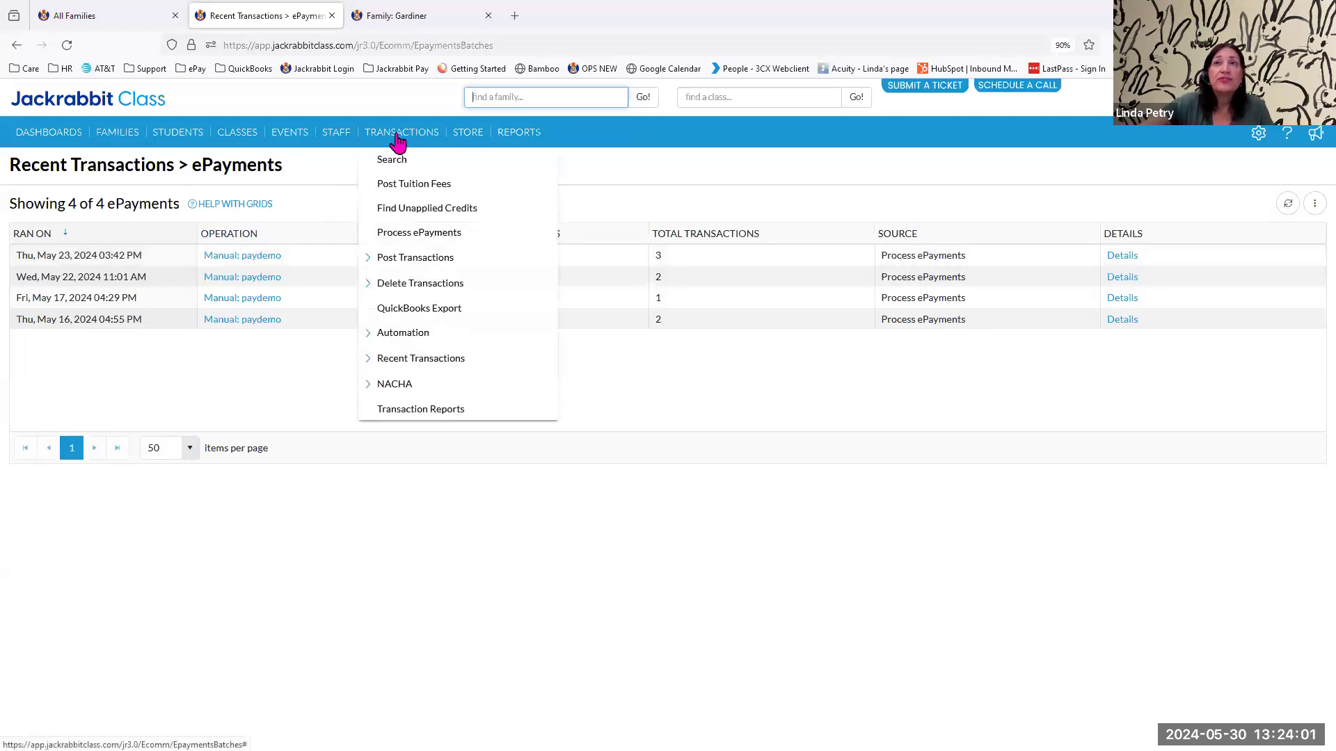
{"action": "left_click", "coordinate": [390, 16]}
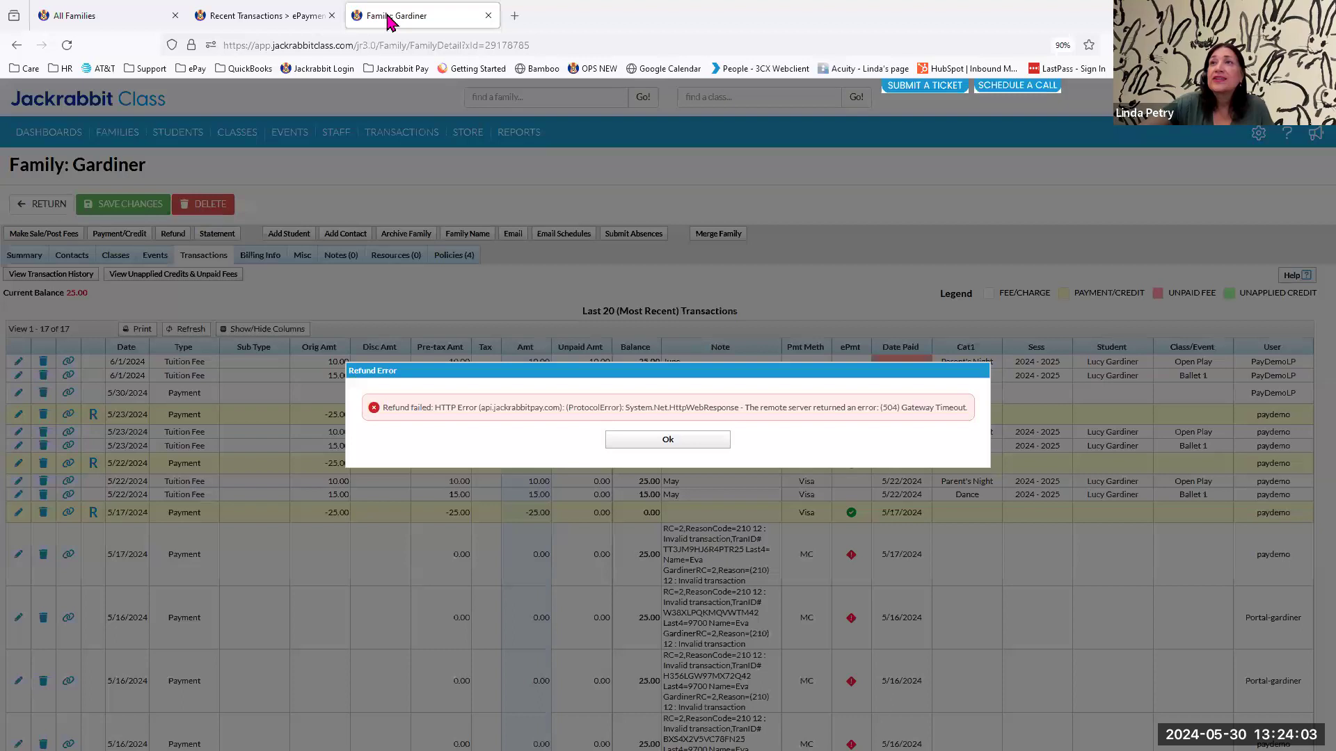
{"action": "left_click", "coordinate": [672, 437]}
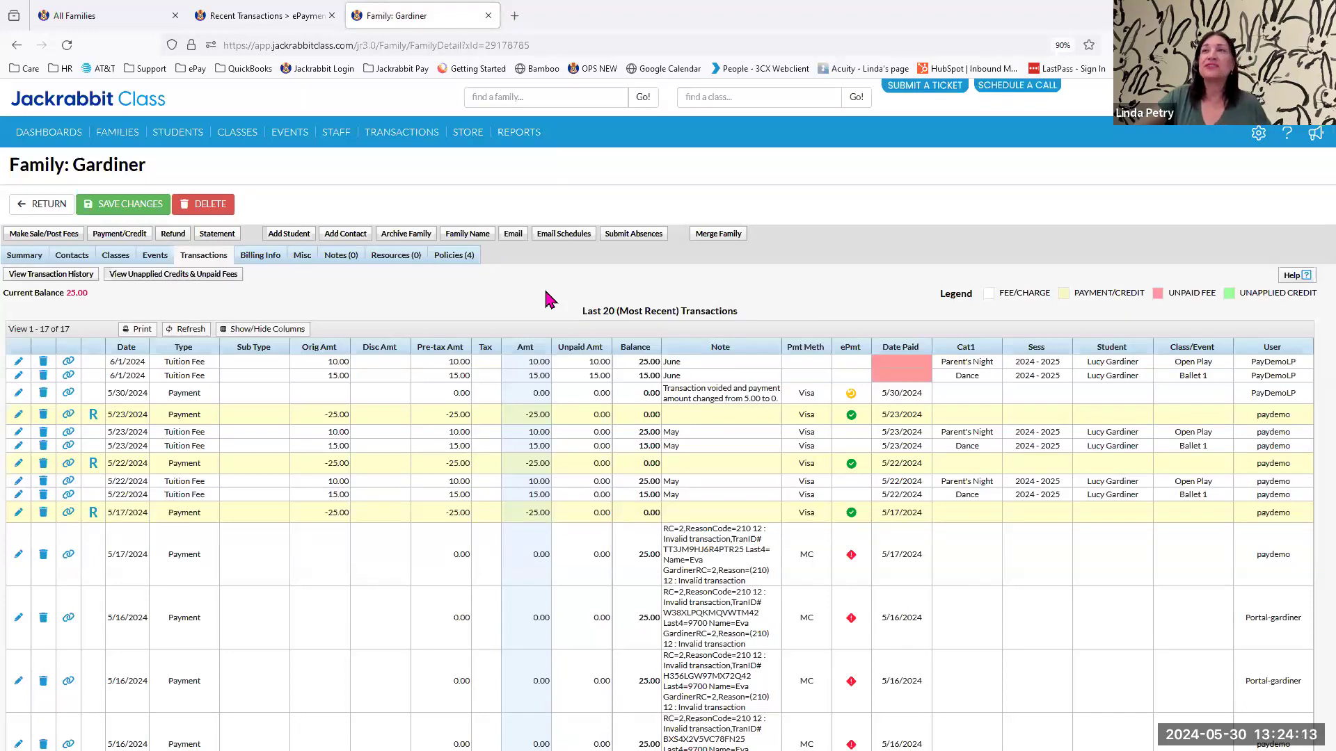
From the All Families page, preview ePayments to process now for transactions dated 4/1/2024 through 5/30/2024.
{"action": "left_click", "coordinate": [117, 20]}
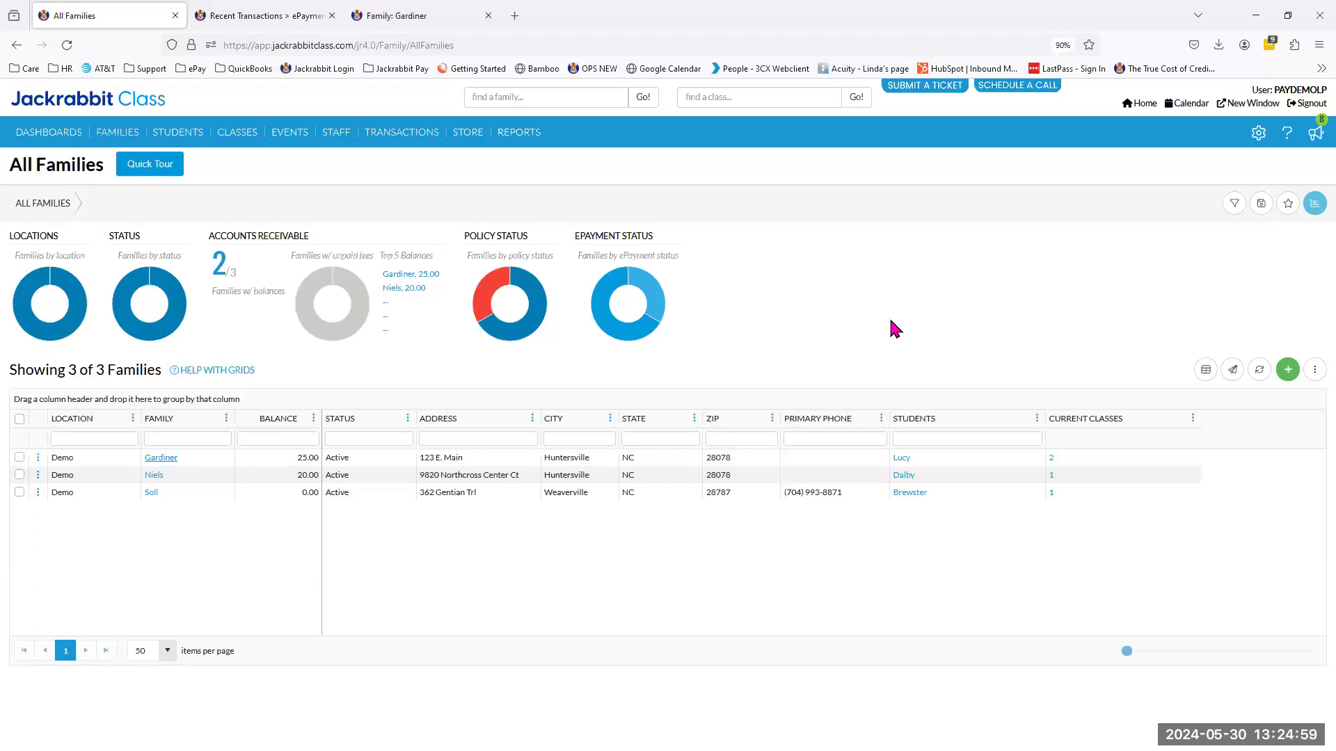
{"action": "left_click", "coordinate": [395, 144]}
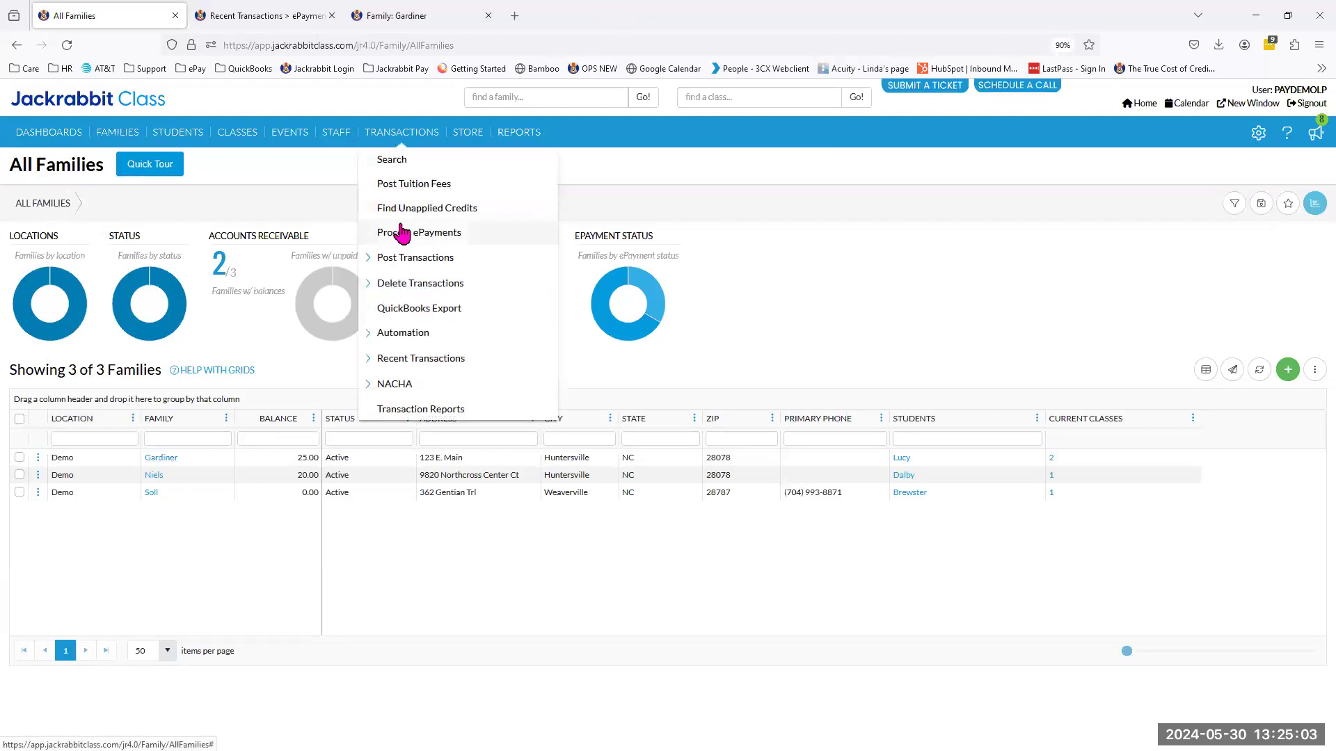
{"action": "left_click", "coordinate": [384, 239]}
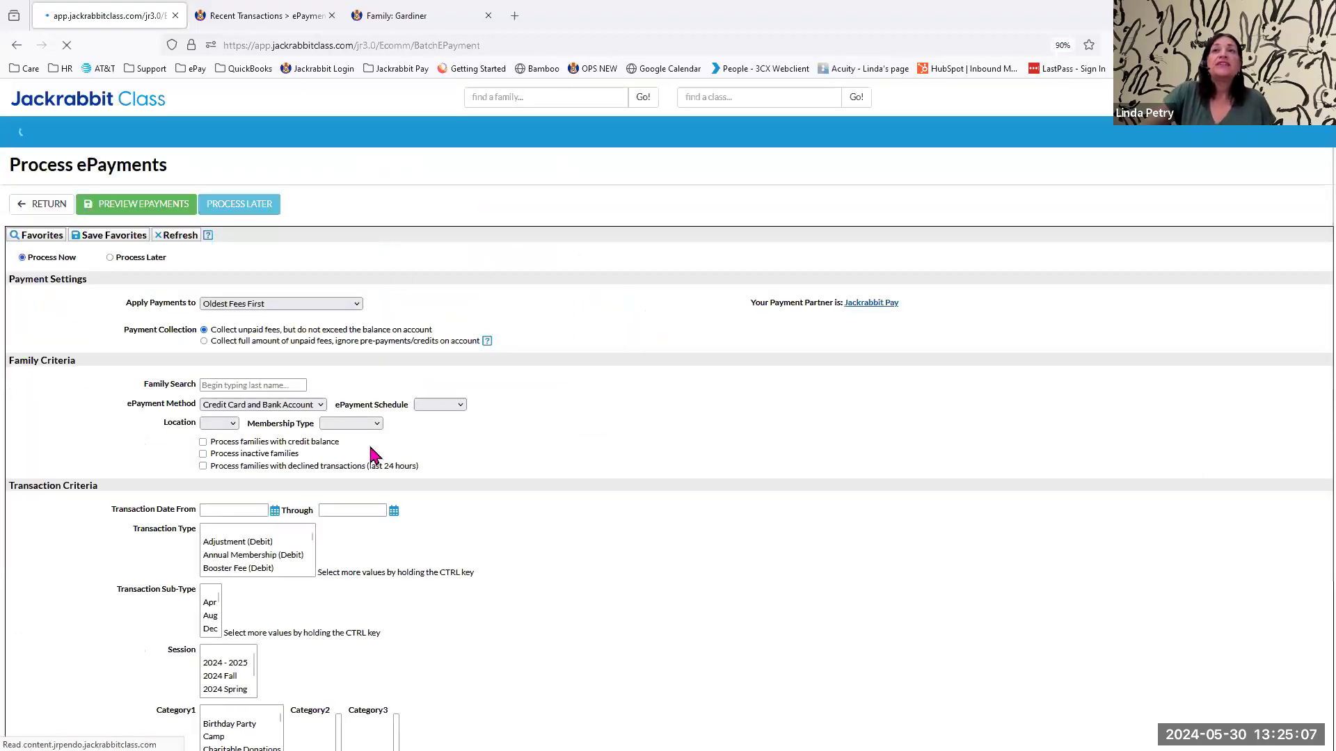
{"action": "left_click", "coordinate": [275, 511]}
{"action": "left_click", "coordinate": [221, 533]}
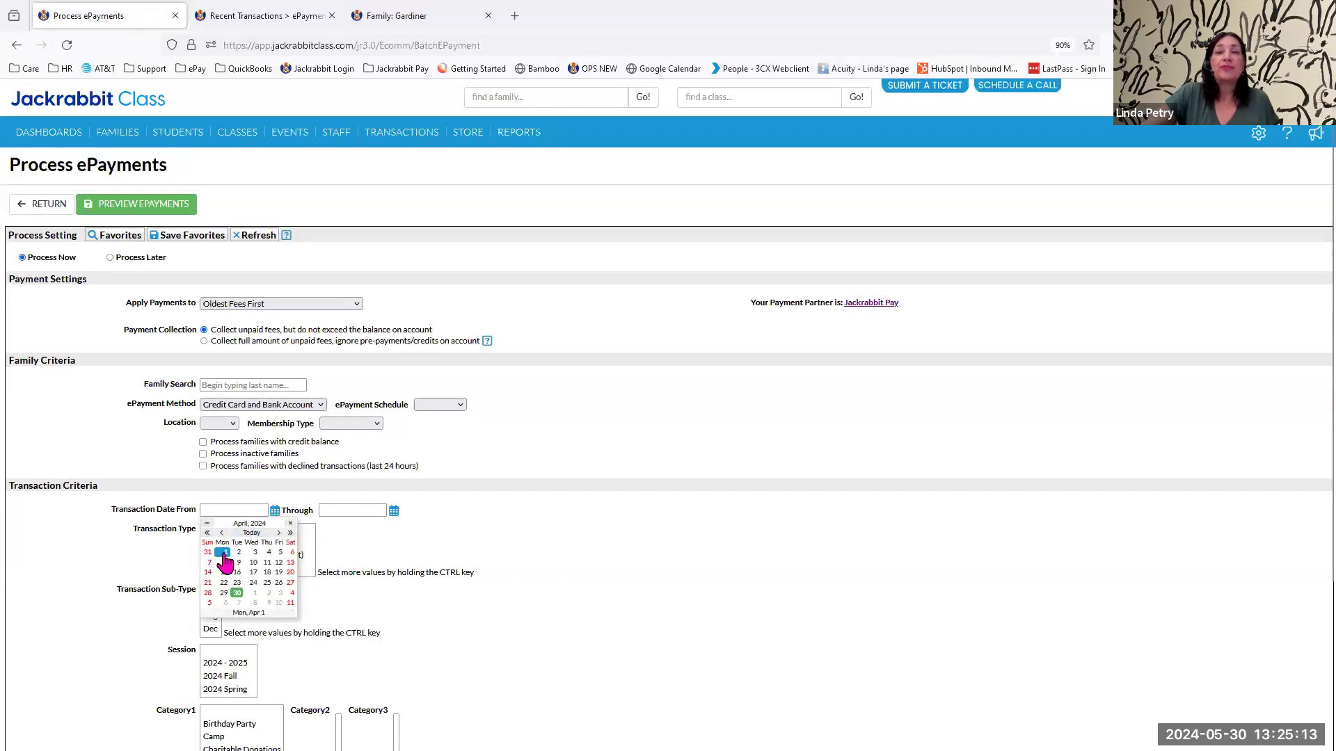
{"action": "left_click", "coordinate": [224, 552]}
{"action": "left_click", "coordinate": [394, 513]}
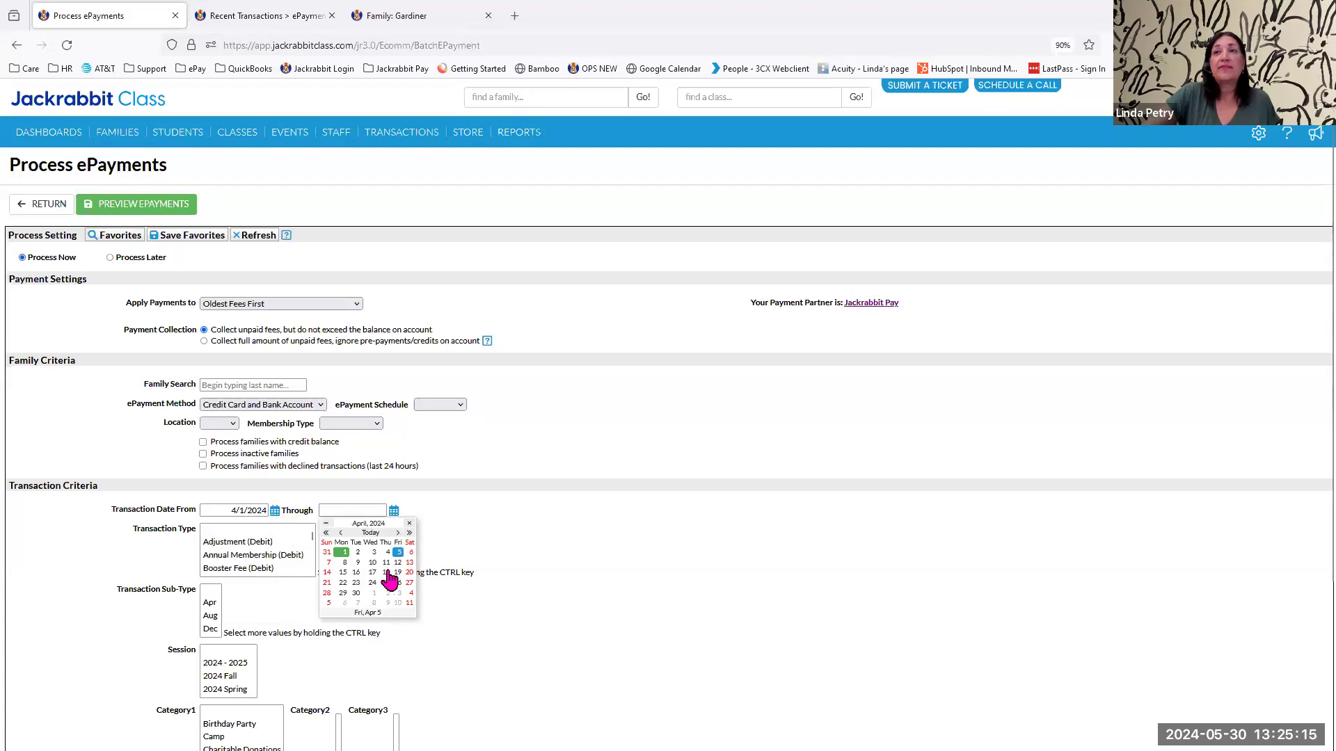
{"action": "left_click", "coordinate": [370, 533]}
{"action": "left_click", "coordinate": [385, 593]}
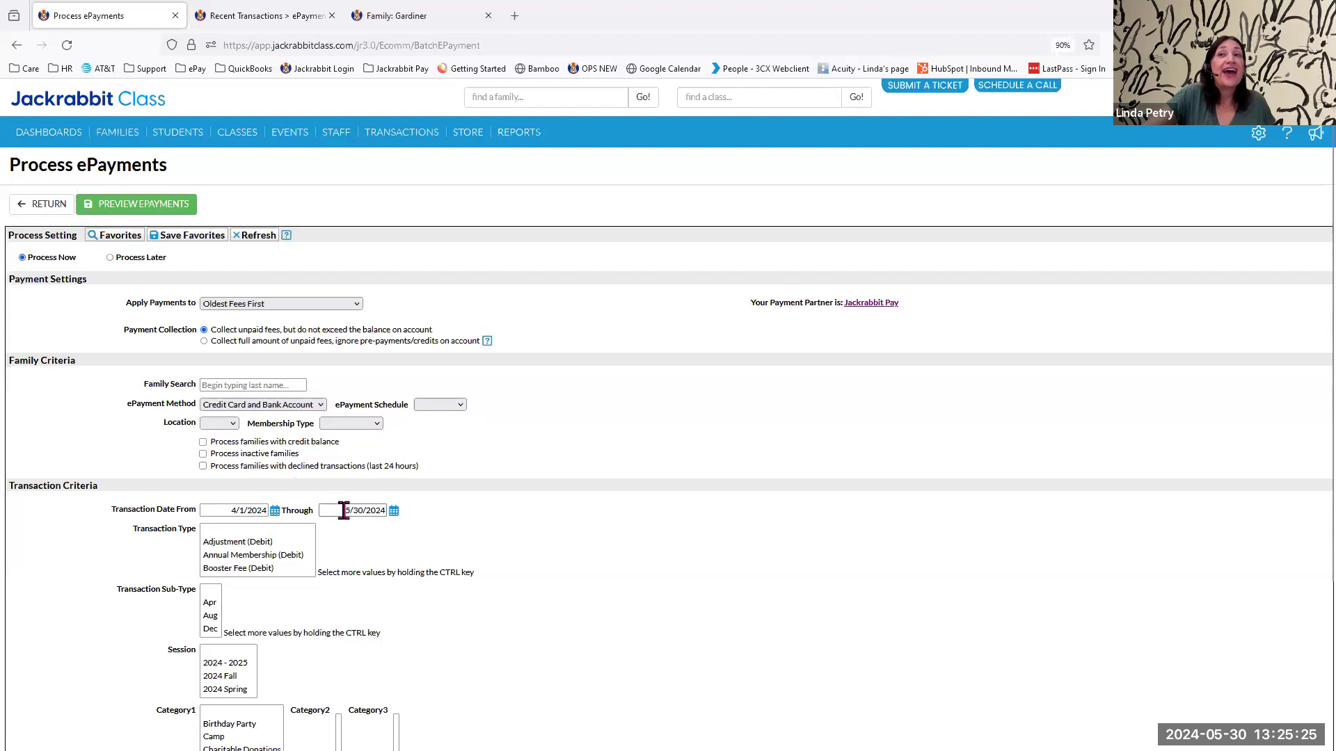
{"action": "left_click", "coordinate": [158, 206]}
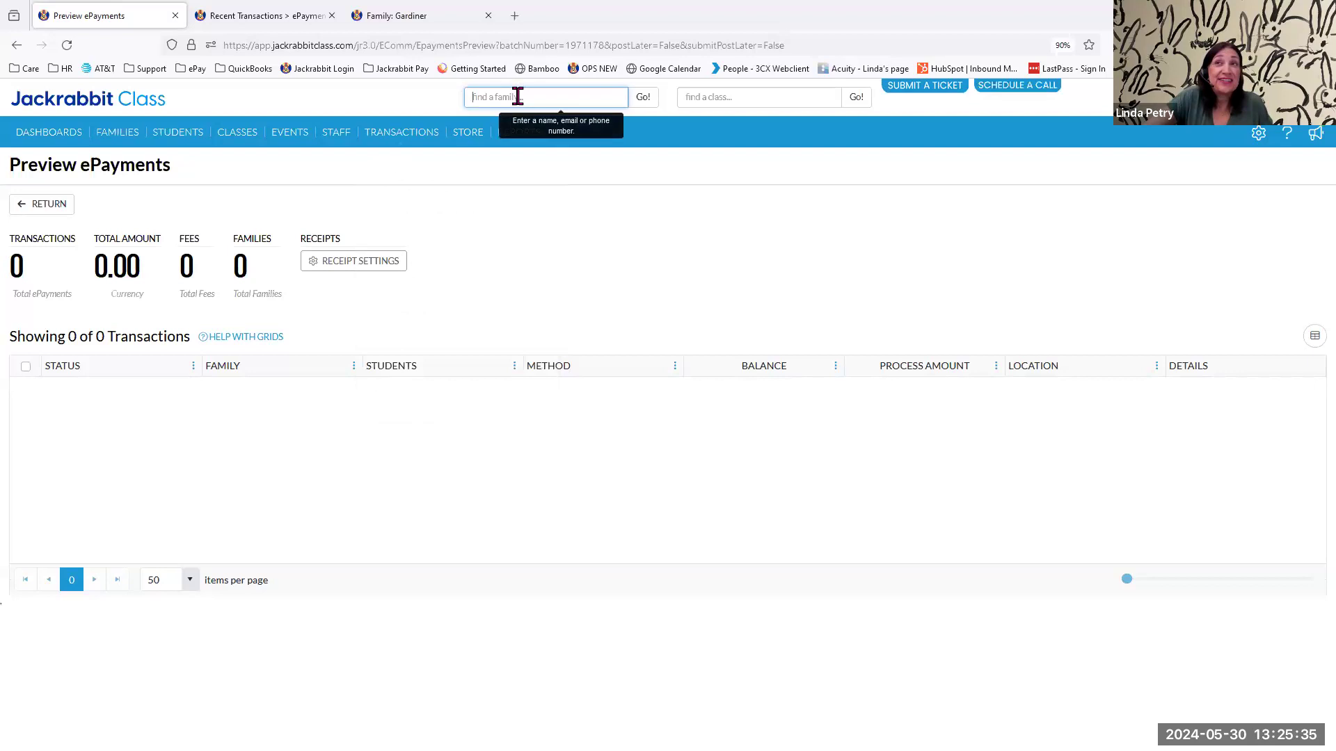
Find the family by last name and highlight the Ballet 1 tuition fee dated 6/1/2024 among its transactions.
{"action": "type", "text": "ner"}
{"action": "key", "text": "Return"}
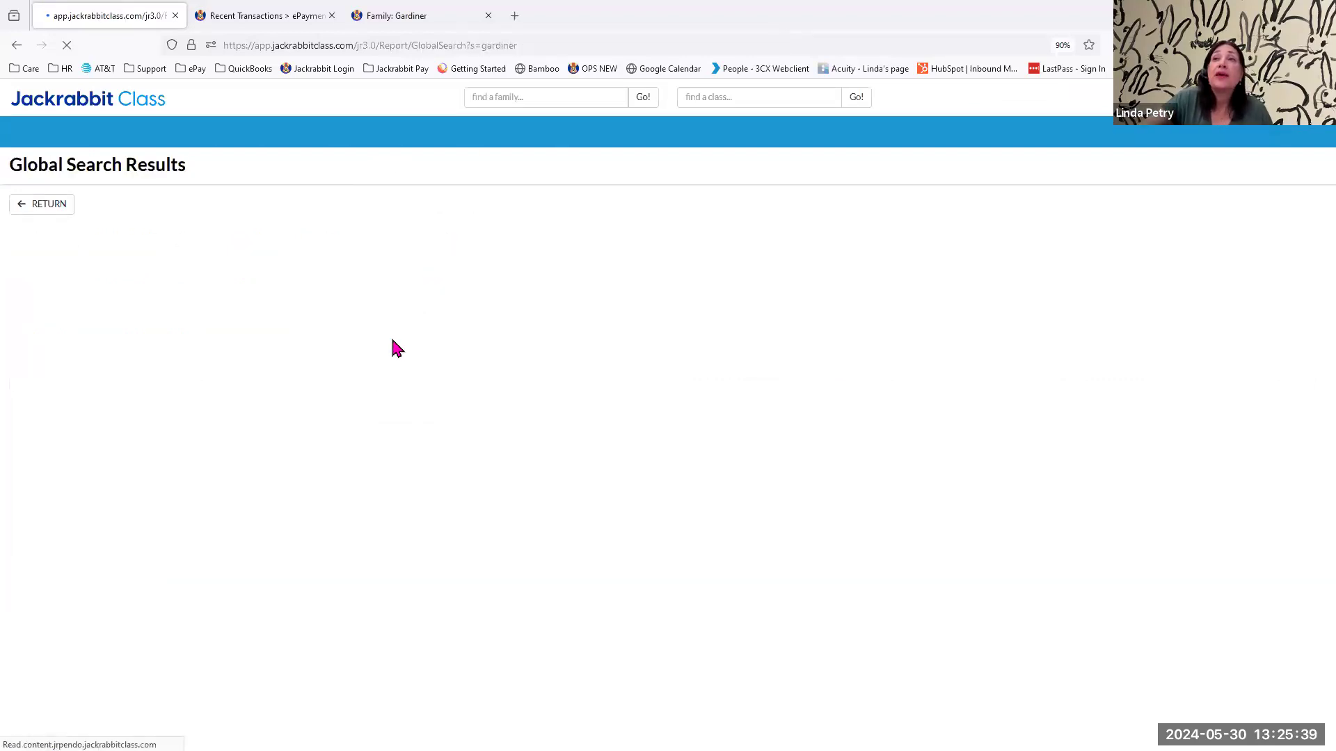
{"action": "left_click", "coordinate": [244, 289]}
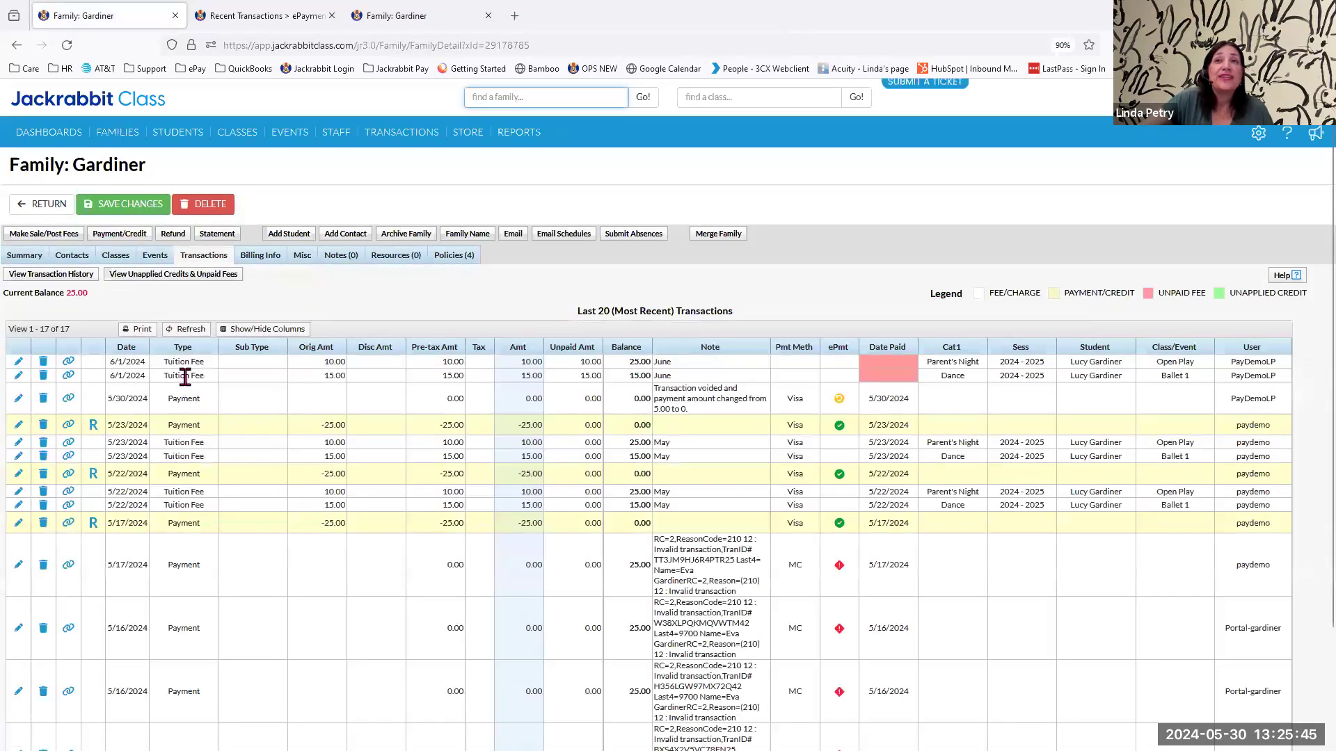
{"action": "left_click", "coordinate": [185, 376]}
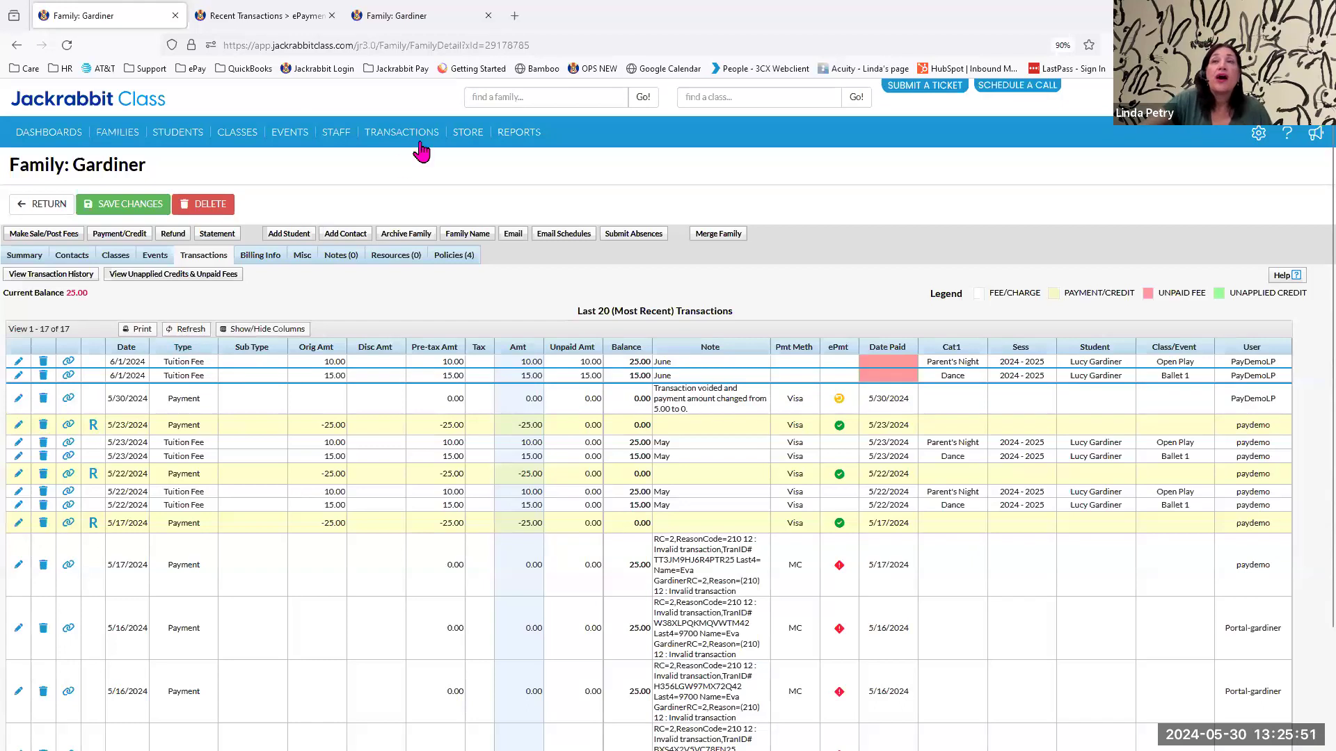
Reopen the Process ePayments criteria and examine the transaction date range settings.
{"action": "mouse_move", "coordinate": [441, 132]}
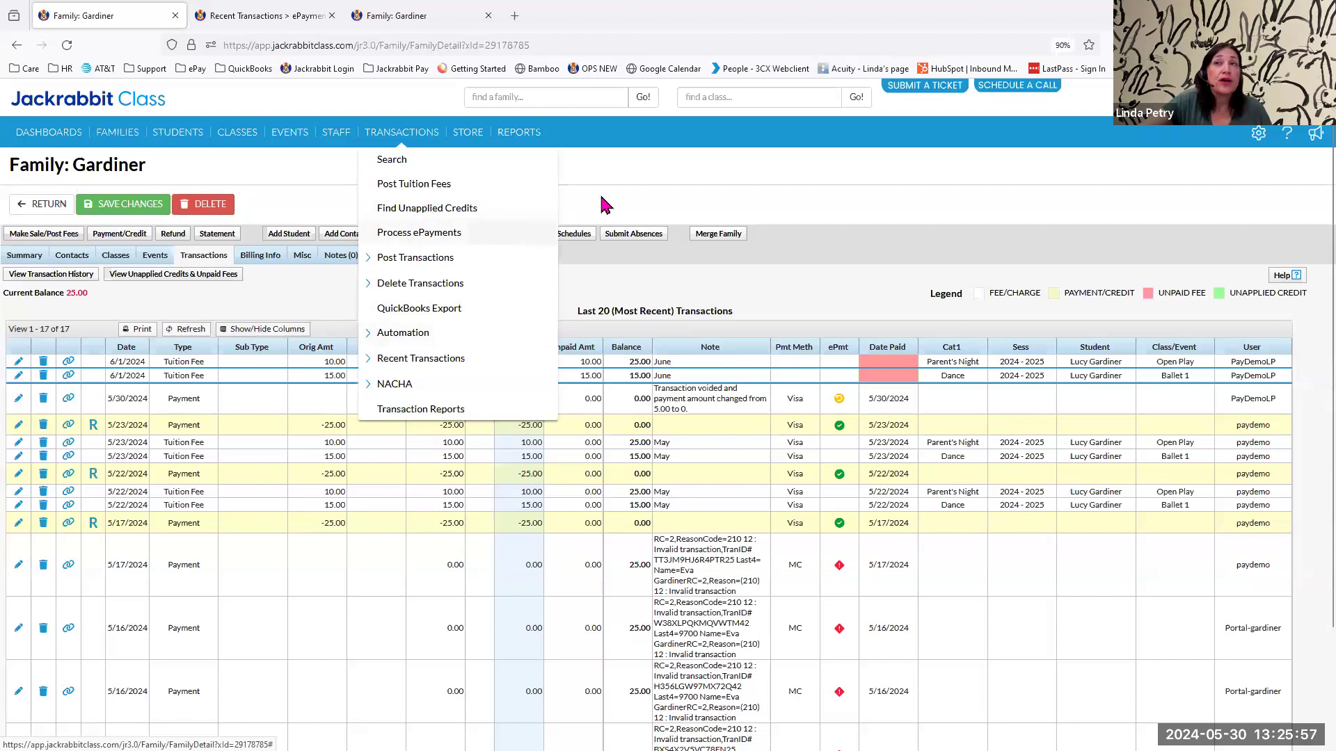
{"action": "mouse_move", "coordinate": [396, 139]}
{"action": "left_click", "coordinate": [417, 235]}
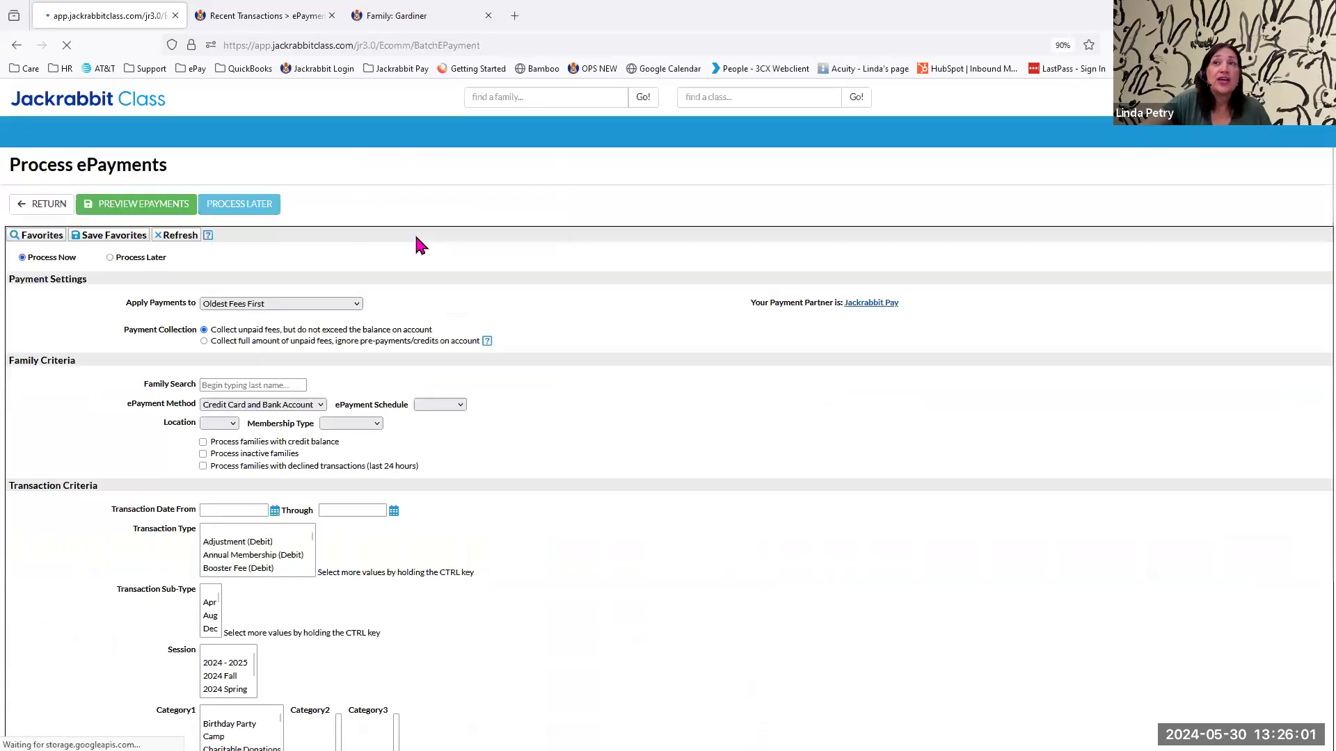
{"action": "scroll", "coordinate": [285, 495], "scroll_direction": "down", "scroll_amount": 2}
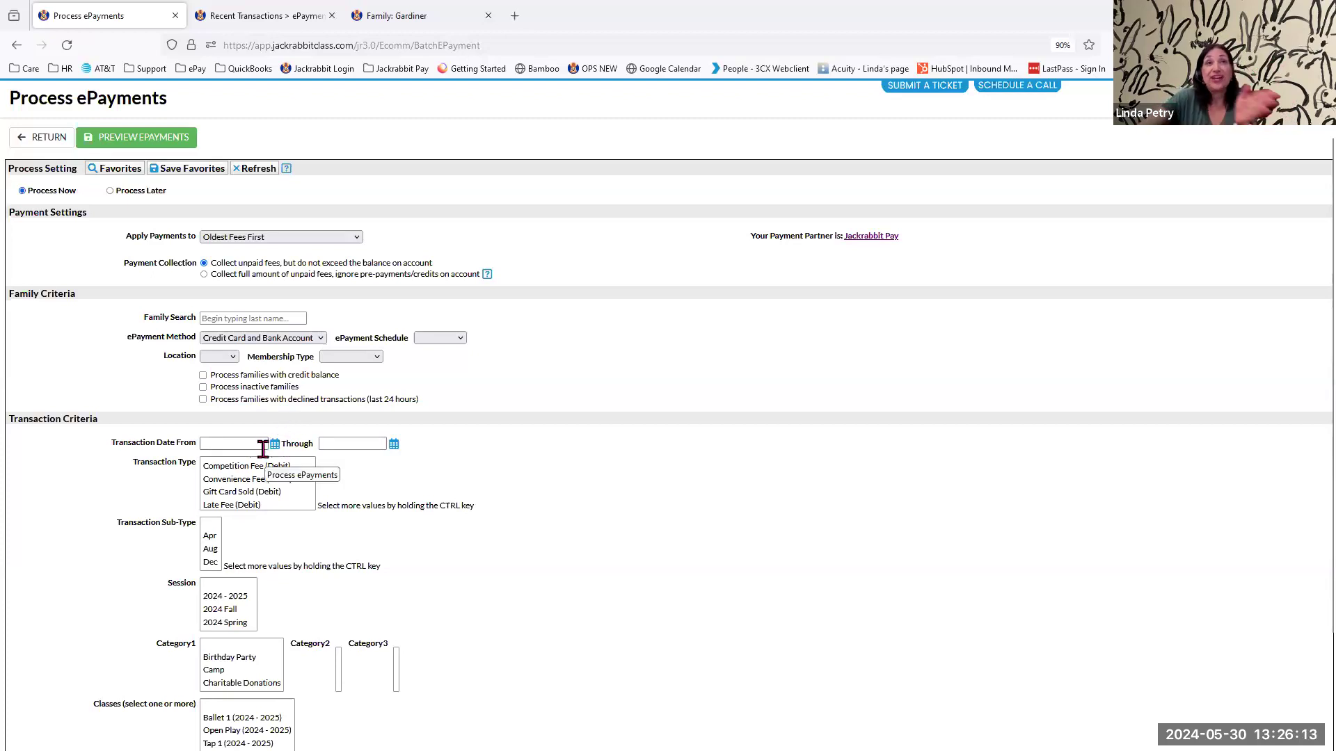
Switch the batch to Process Later and look through the transaction types available in its criteria.
{"action": "scroll", "coordinate": [571, 442], "scroll_direction": "down", "scroll_amount": 2}
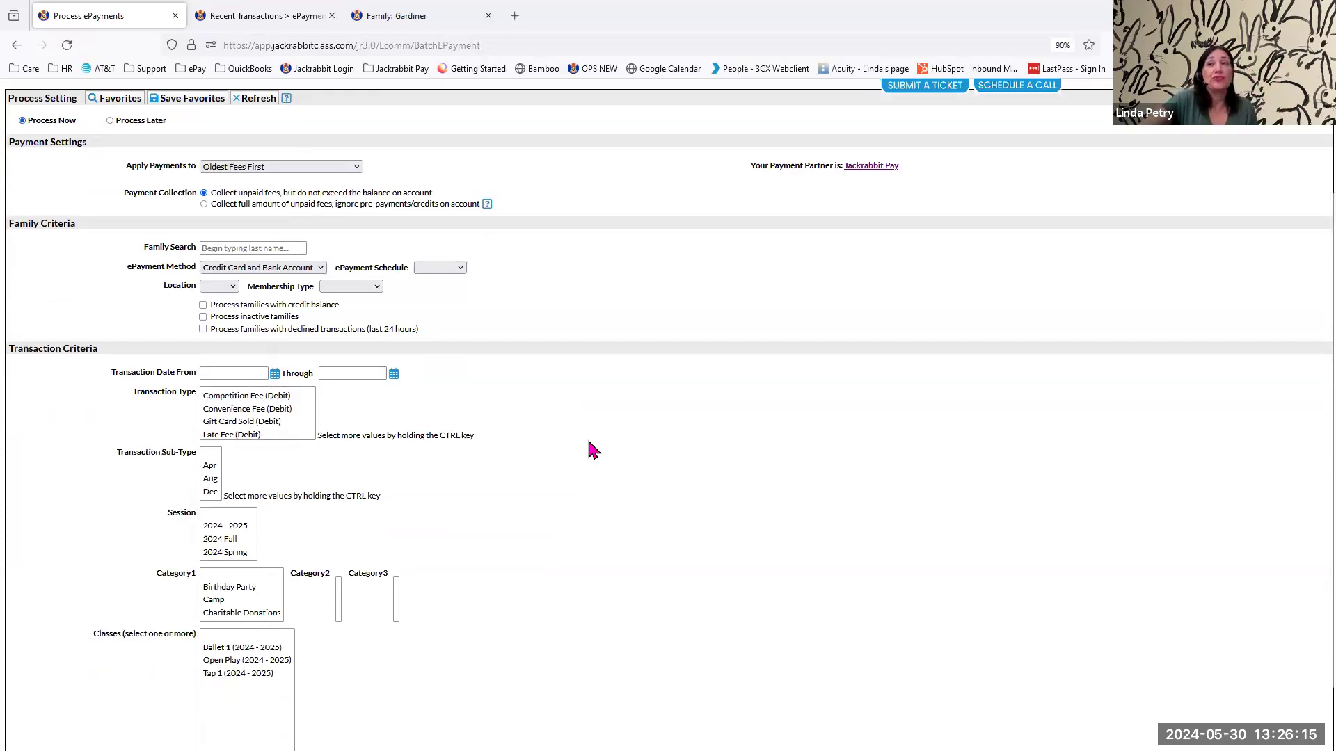
{"action": "scroll", "coordinate": [586, 444], "scroll_direction": "up", "scroll_amount": 3}
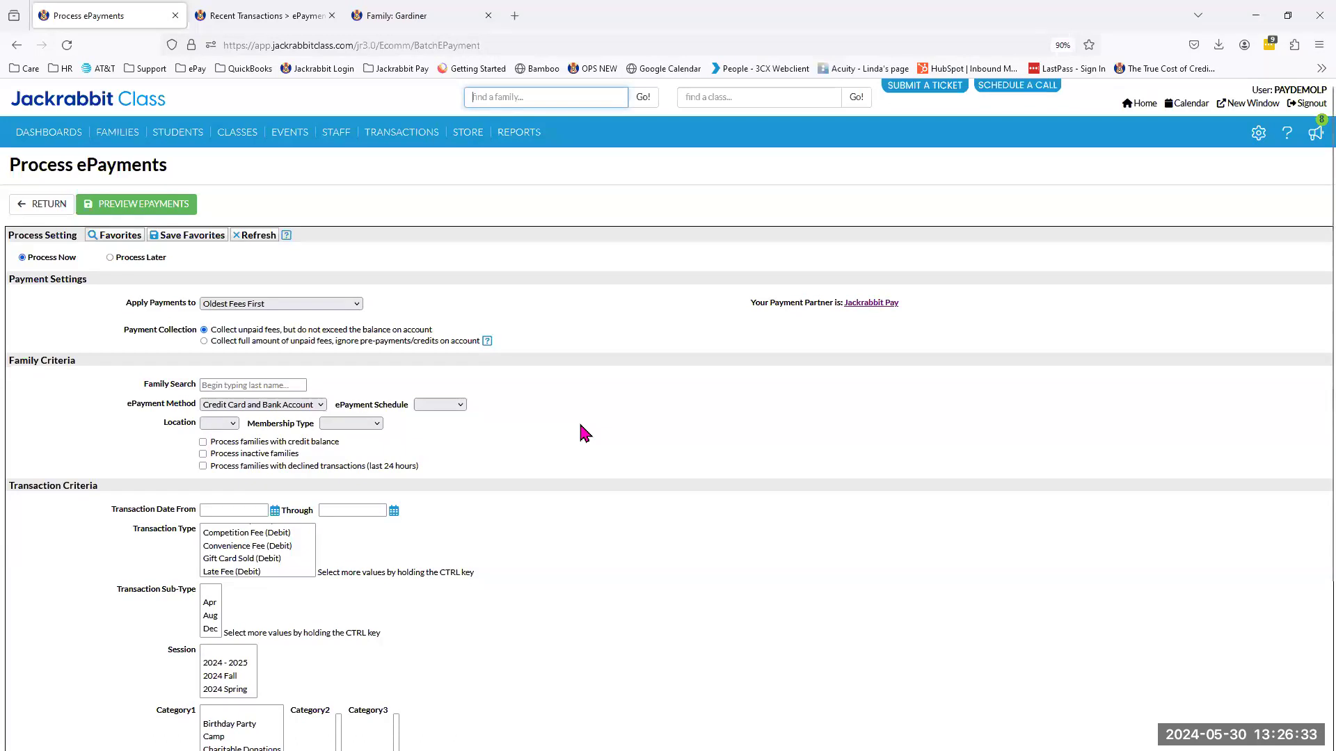
{"action": "left_click", "coordinate": [111, 258]}
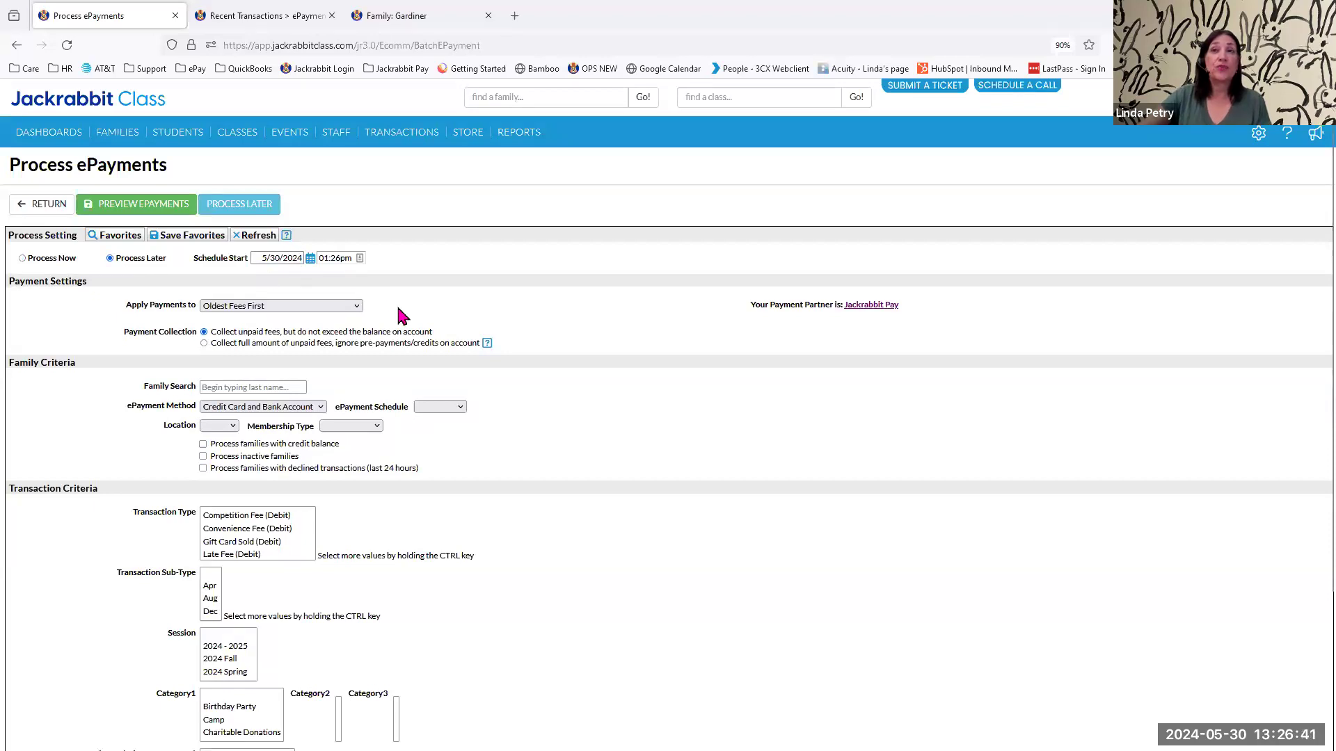
{"action": "scroll", "coordinate": [292, 535], "scroll_direction": "down", "scroll_amount": 2}
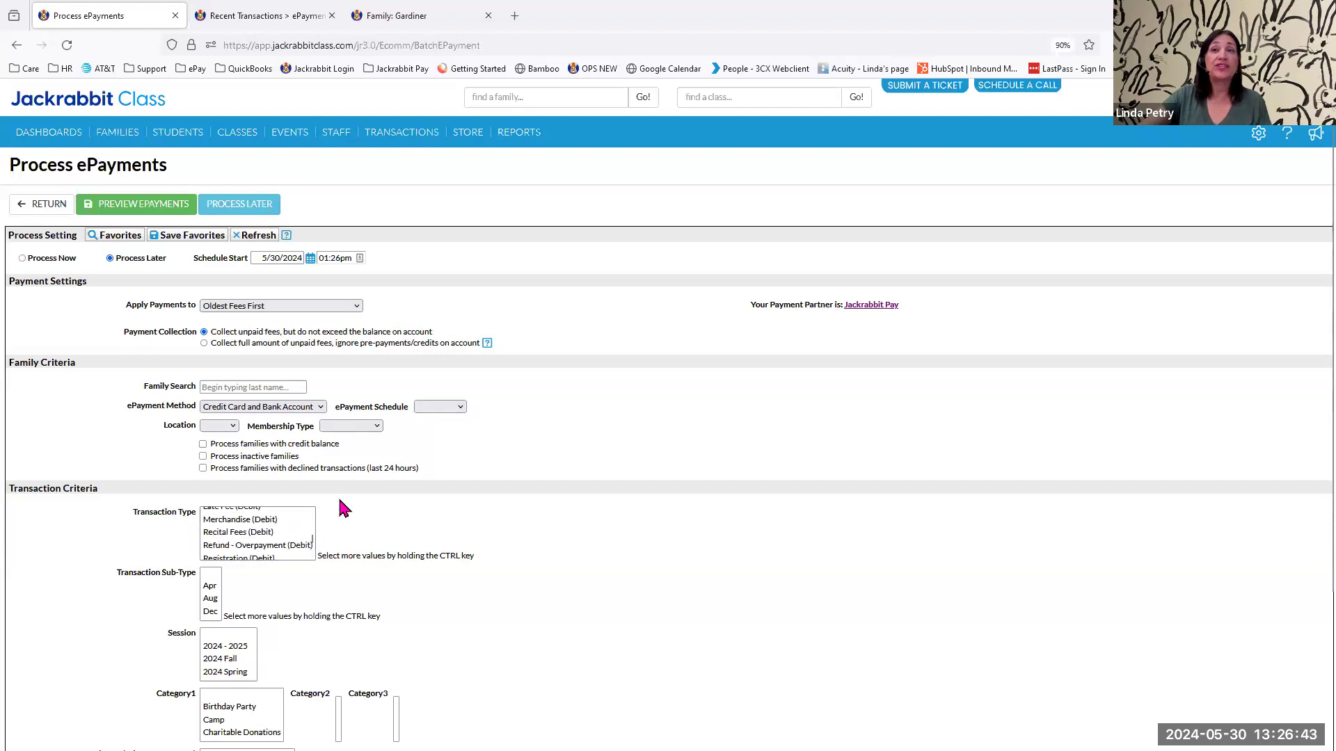
{"action": "scroll", "coordinate": [599, 552], "scroll_direction": "down", "scroll_amount": 3}
{"action": "scroll", "coordinate": [599, 552], "scroll_direction": "up", "scroll_amount": 3}
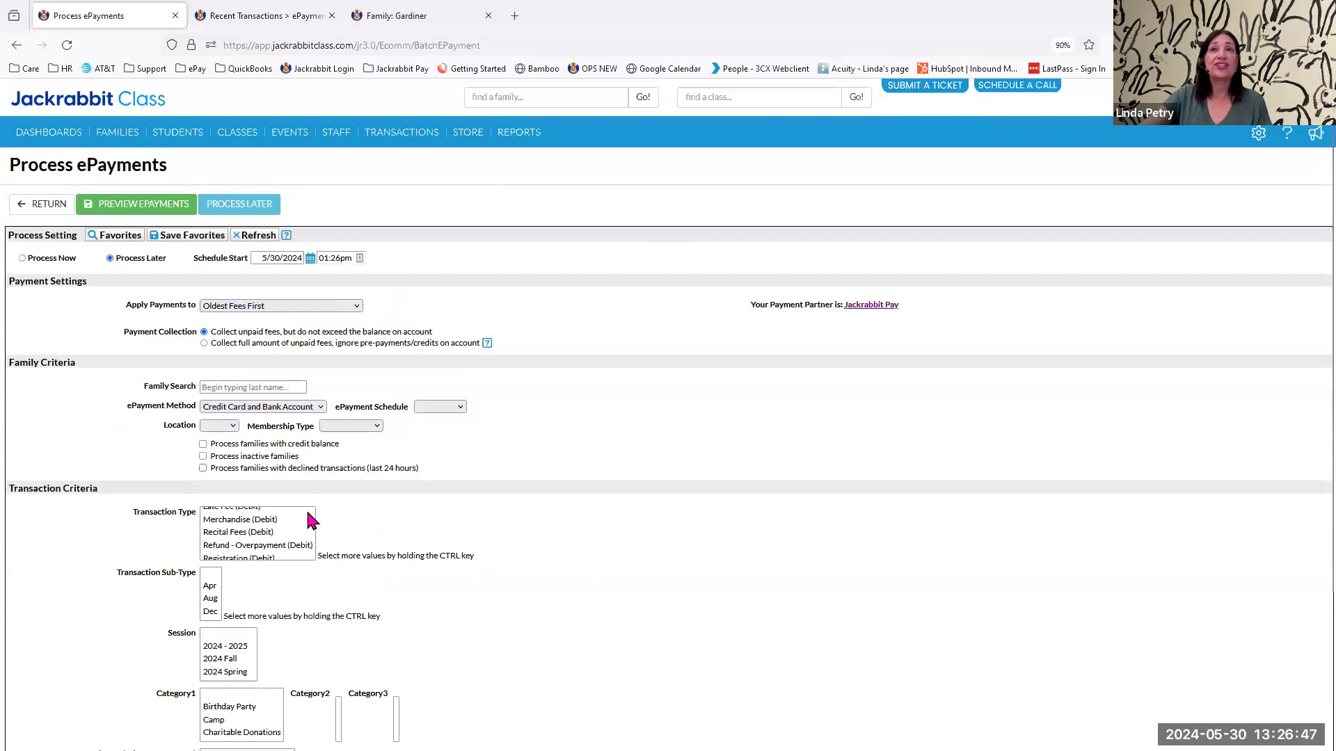
{"action": "scroll", "coordinate": [310, 523], "scroll_direction": "up", "scroll_amount": 4}
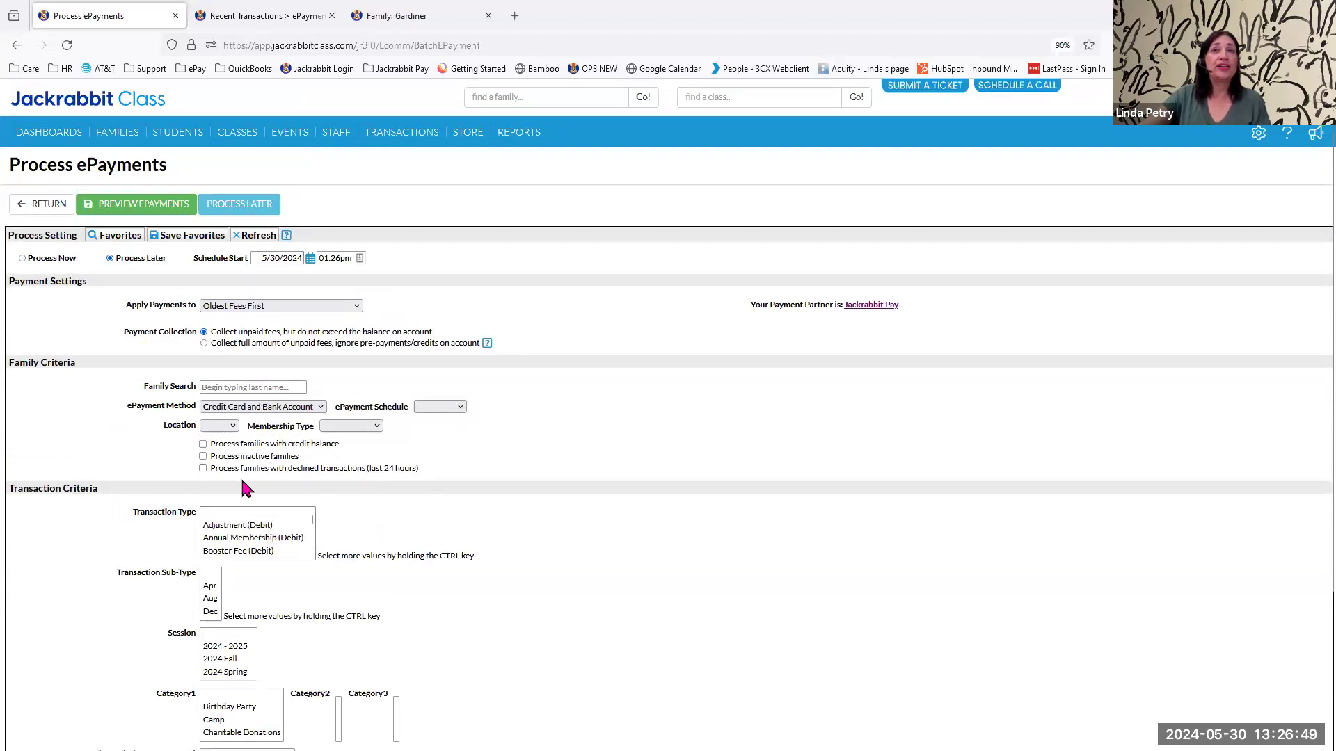
Compare the transaction date criteria under Process Now and Process Later, ending on Process Now.
{"action": "left_click", "coordinate": [22, 258]}
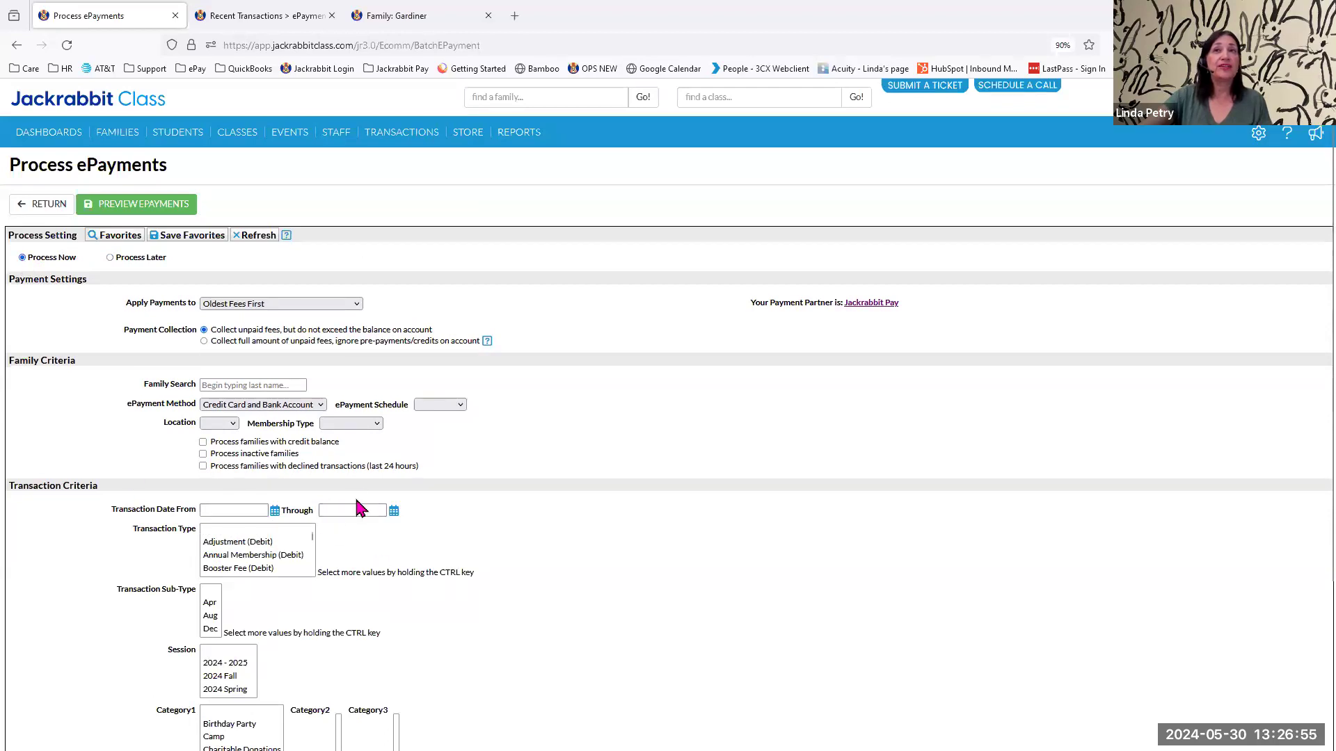
{"action": "left_click", "coordinate": [110, 258]}
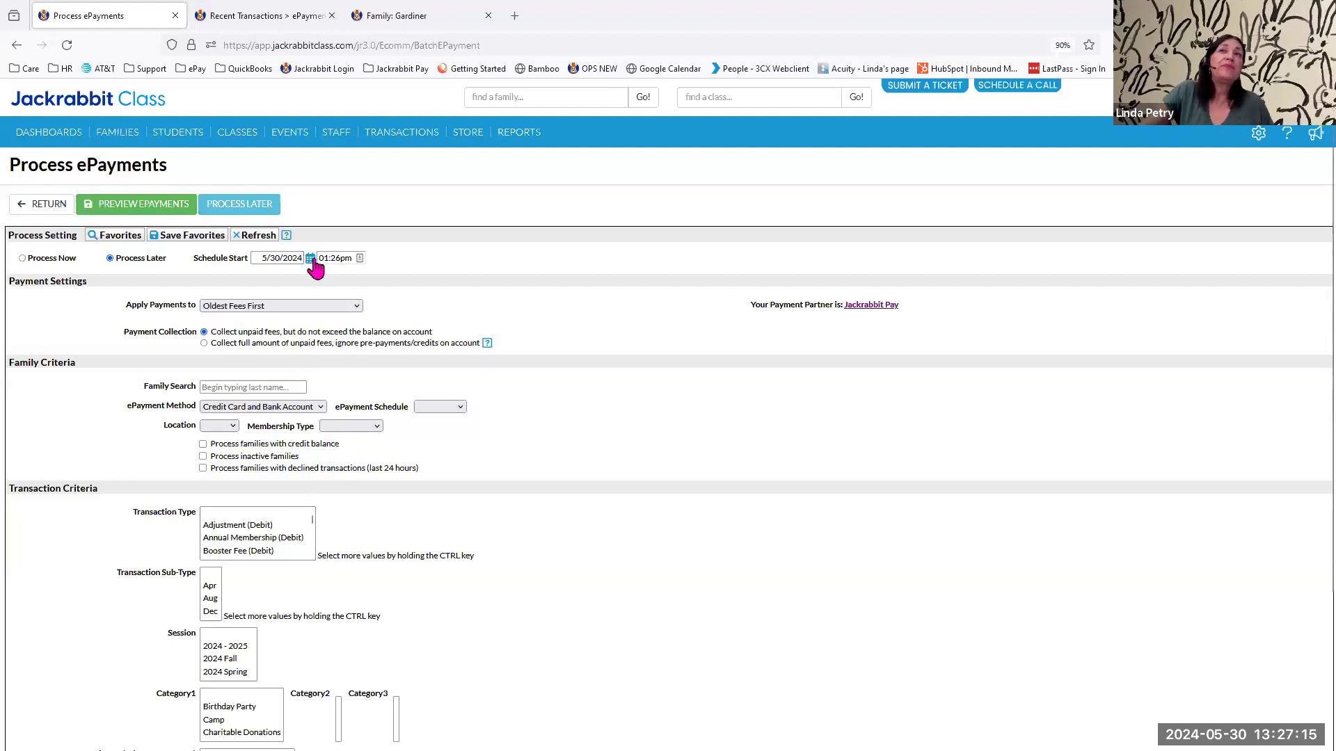
{"action": "mouse_move", "coordinate": [374, 142]}
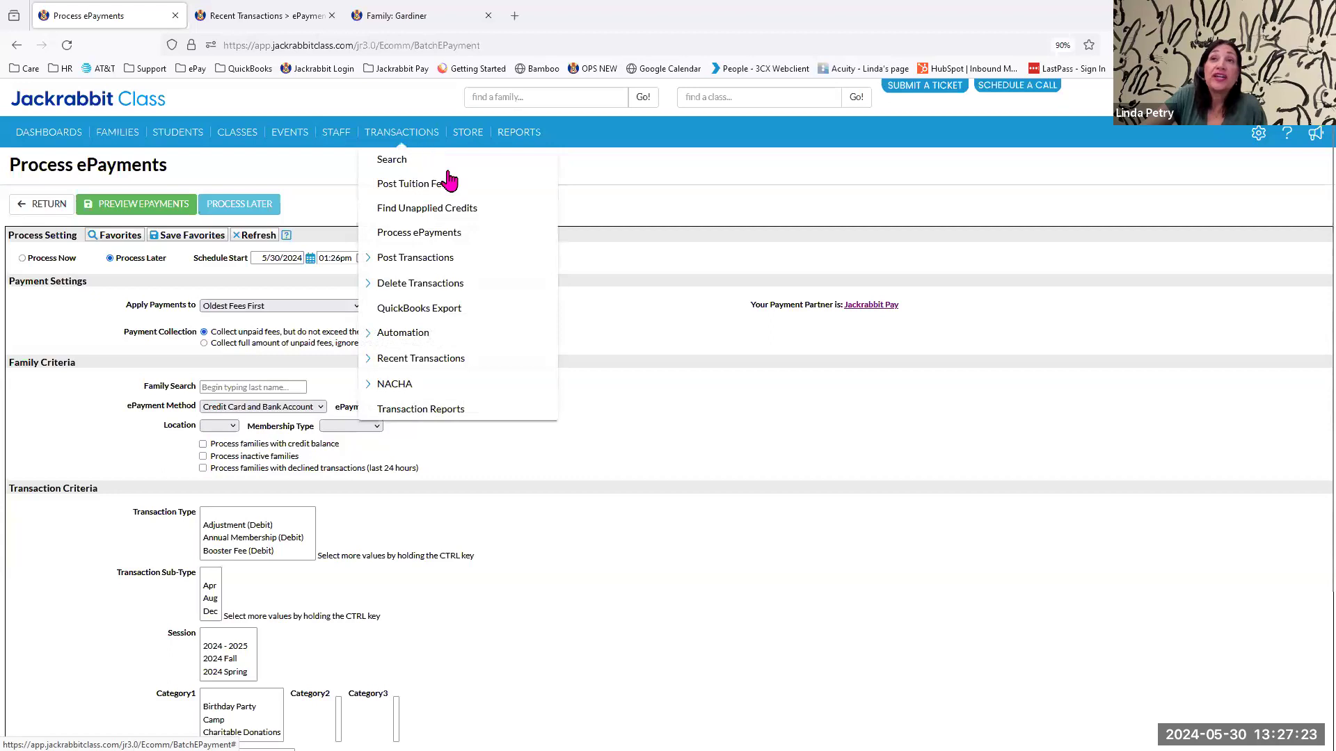
{"action": "left_click", "coordinate": [23, 259]}
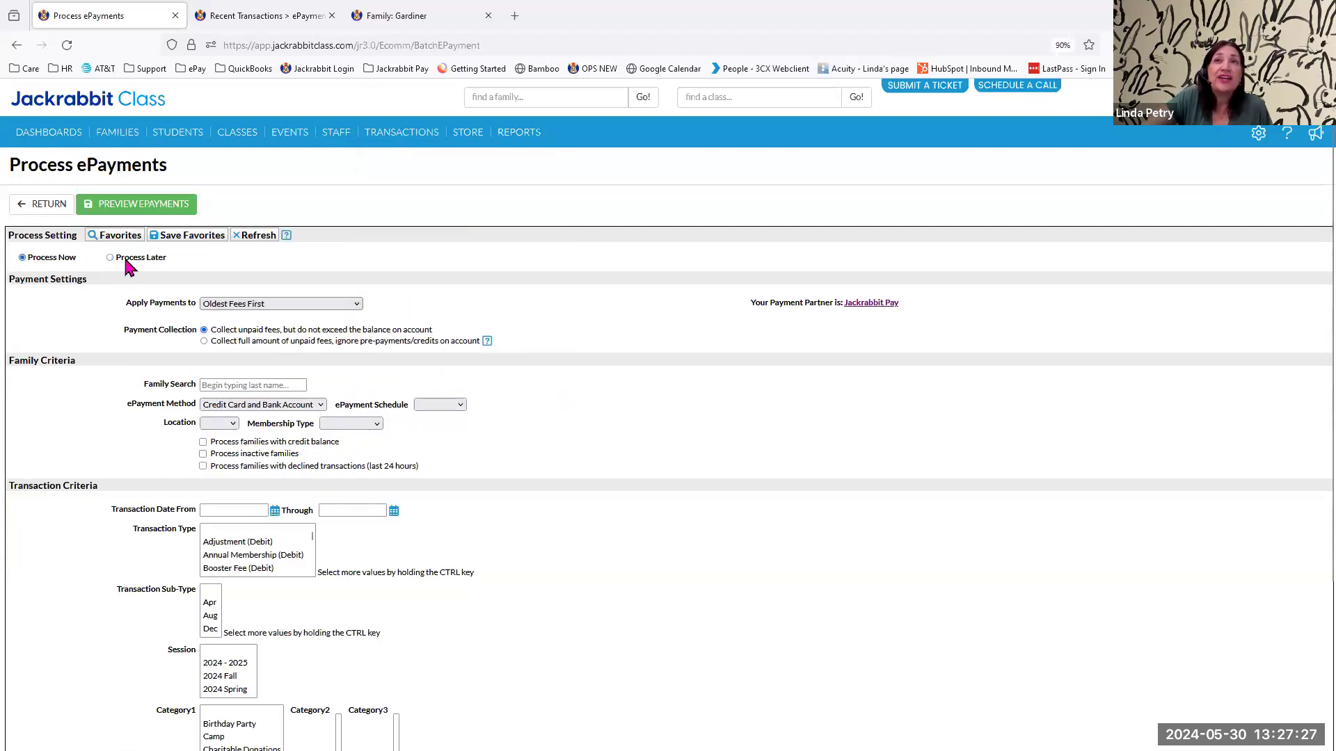
Check the saved favorites for this screen and review the transaction type and sub-type criteria.
{"action": "left_click", "coordinate": [112, 240]}
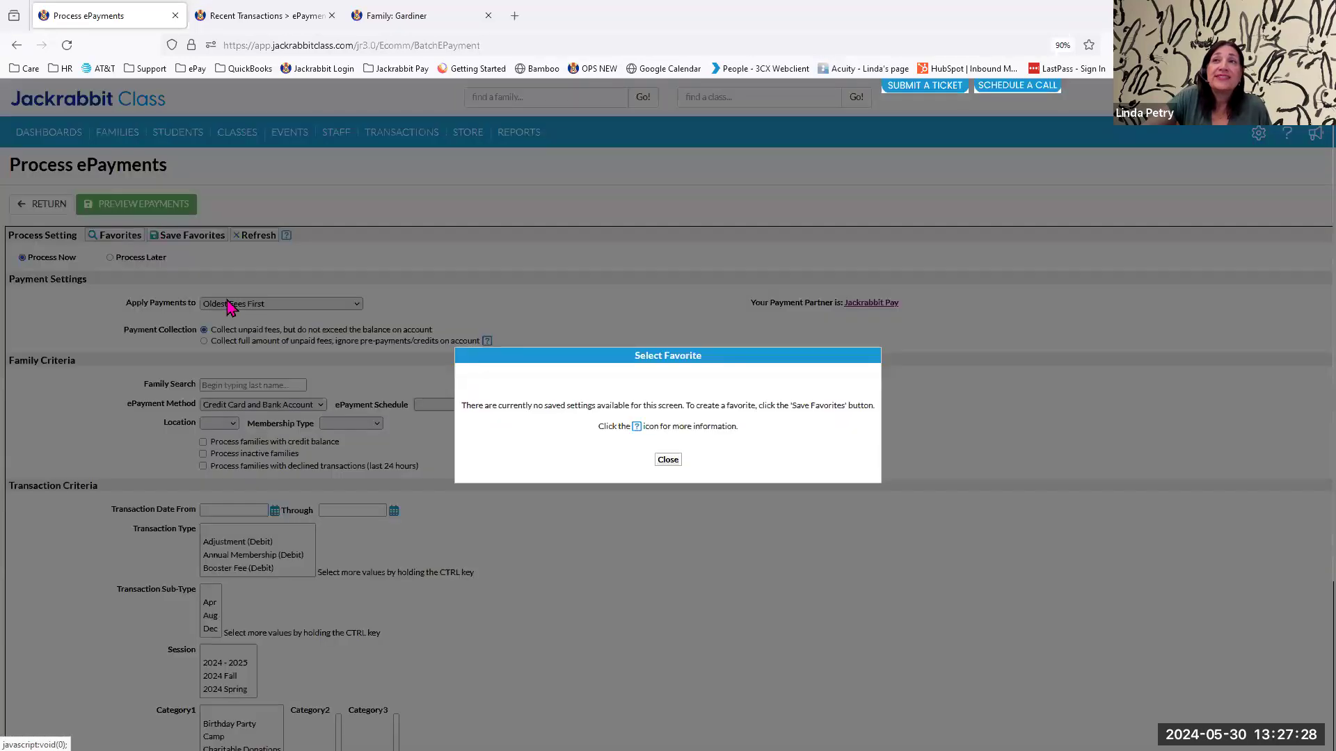
{"action": "left_click", "coordinate": [669, 461]}
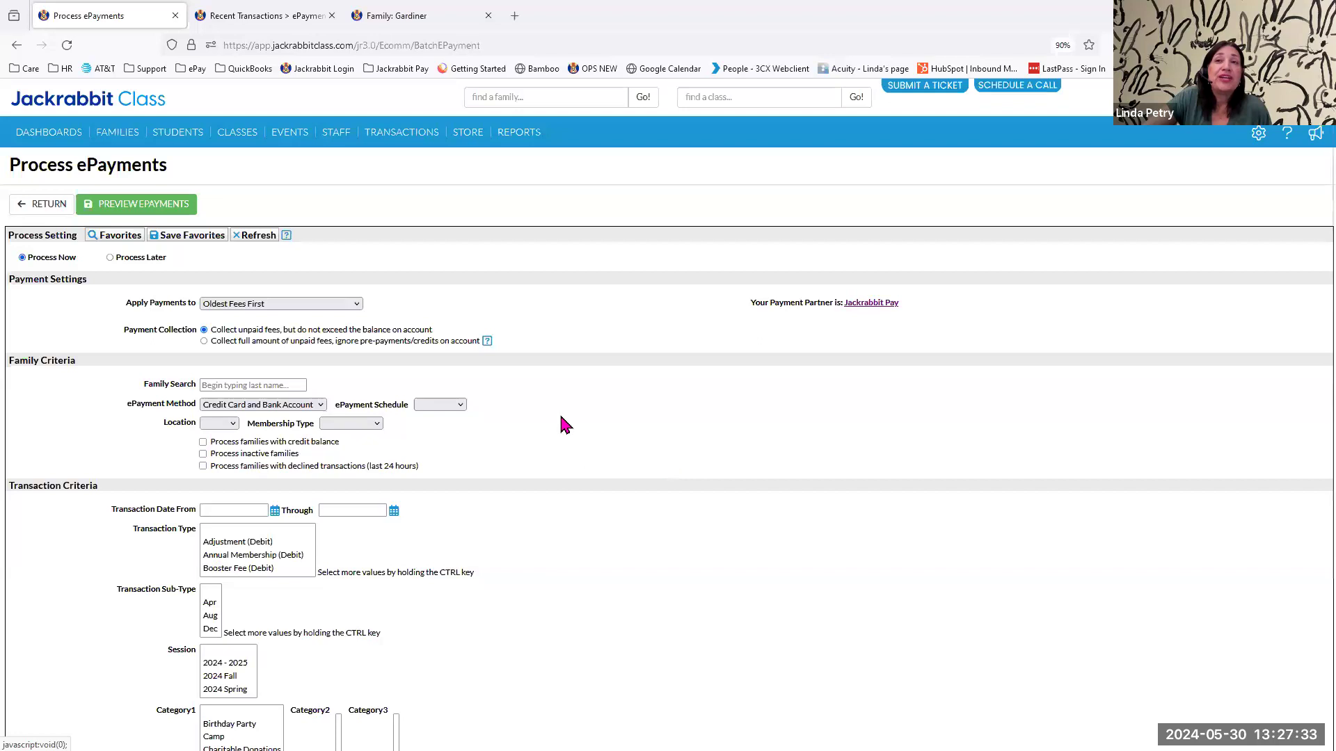
{"action": "scroll", "coordinate": [448, 491], "scroll_direction": "down", "scroll_amount": 2}
{"action": "scroll", "coordinate": [448, 491], "scroll_direction": "up", "scroll_amount": 2}
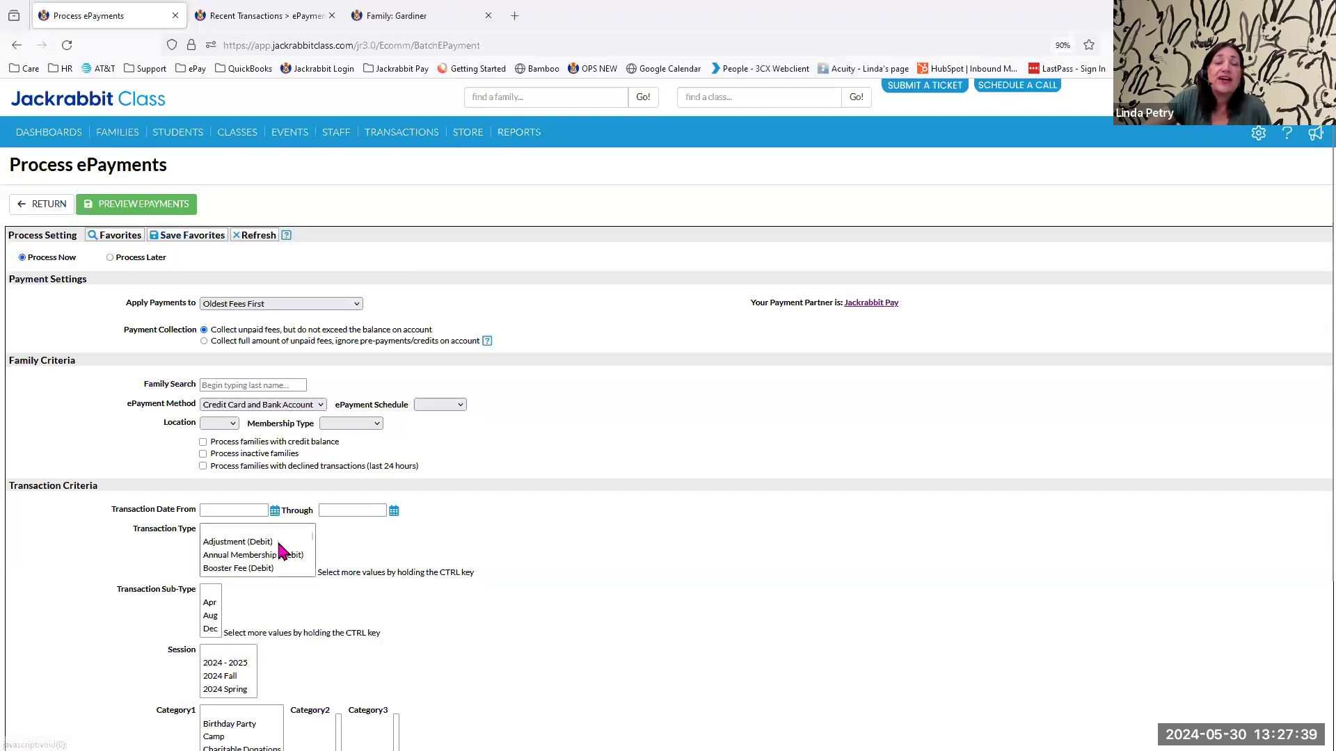
{"action": "scroll", "coordinate": [218, 630], "scroll_direction": "down", "scroll_amount": 2}
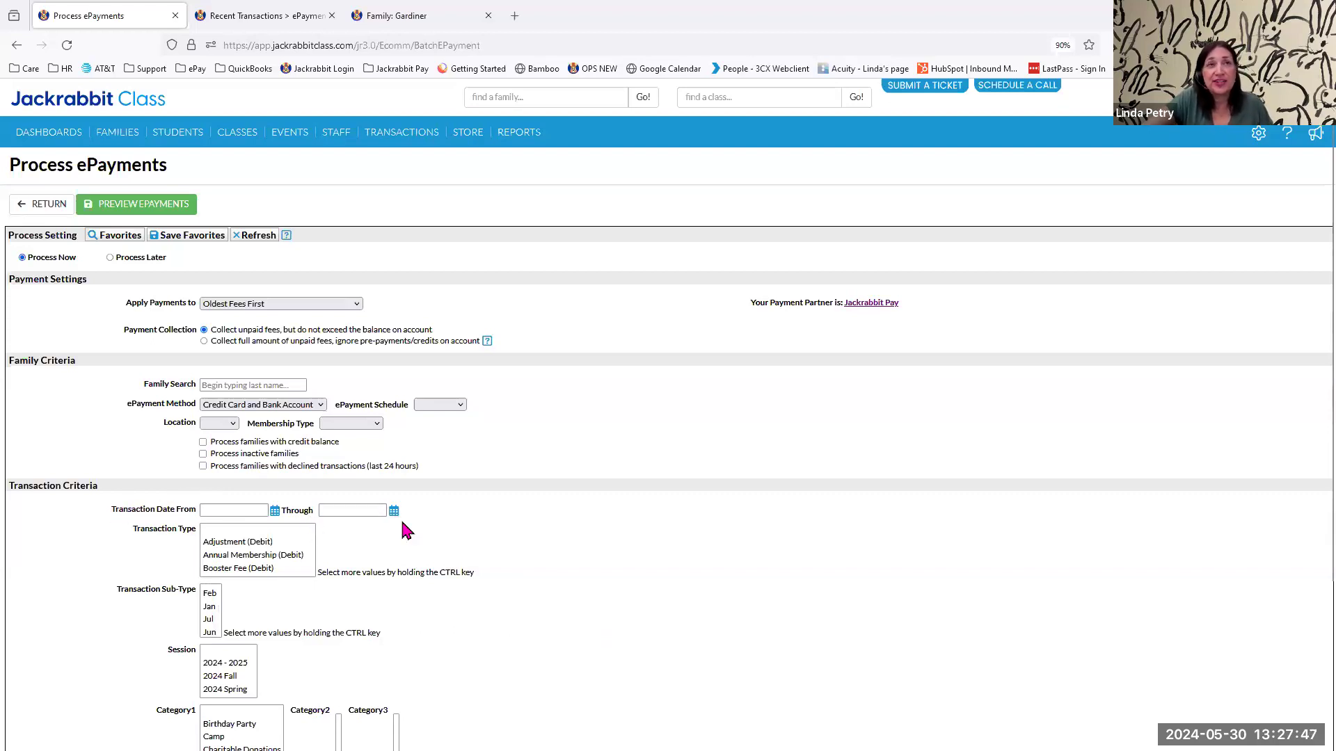
{"action": "scroll", "coordinate": [583, 465], "scroll_direction": "down", "scroll_amount": 3}
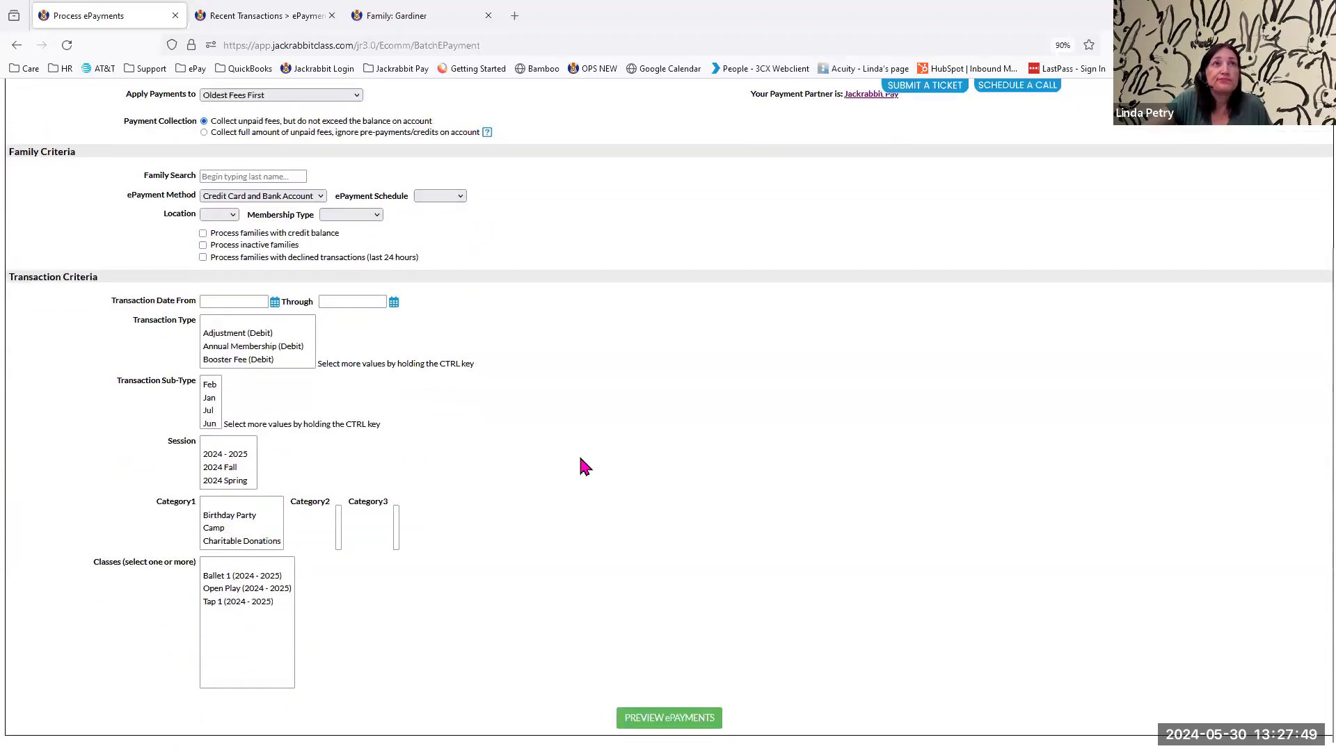
{"action": "scroll", "coordinate": [581, 461], "scroll_direction": "up", "scroll_amount": 3}
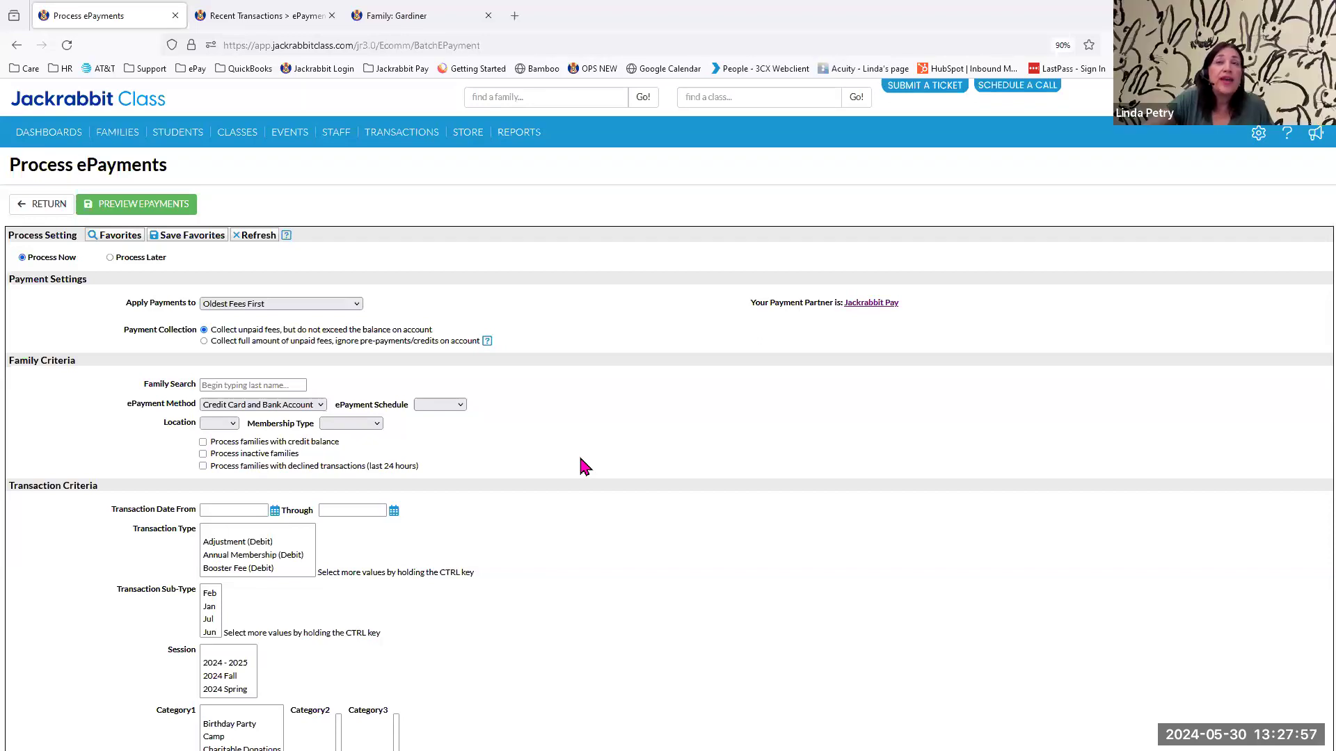
Set the ePayments to process later and limit them to the Tuition Fee (Debit) transaction type.
{"action": "left_click", "coordinate": [110, 258]}
{"action": "scroll", "coordinate": [285, 546], "scroll_direction": "down", "scroll_amount": 3}
{"action": "scroll", "coordinate": [284, 546], "scroll_direction": "down", "scroll_amount": 3}
{"action": "left_click", "coordinate": [254, 553]}
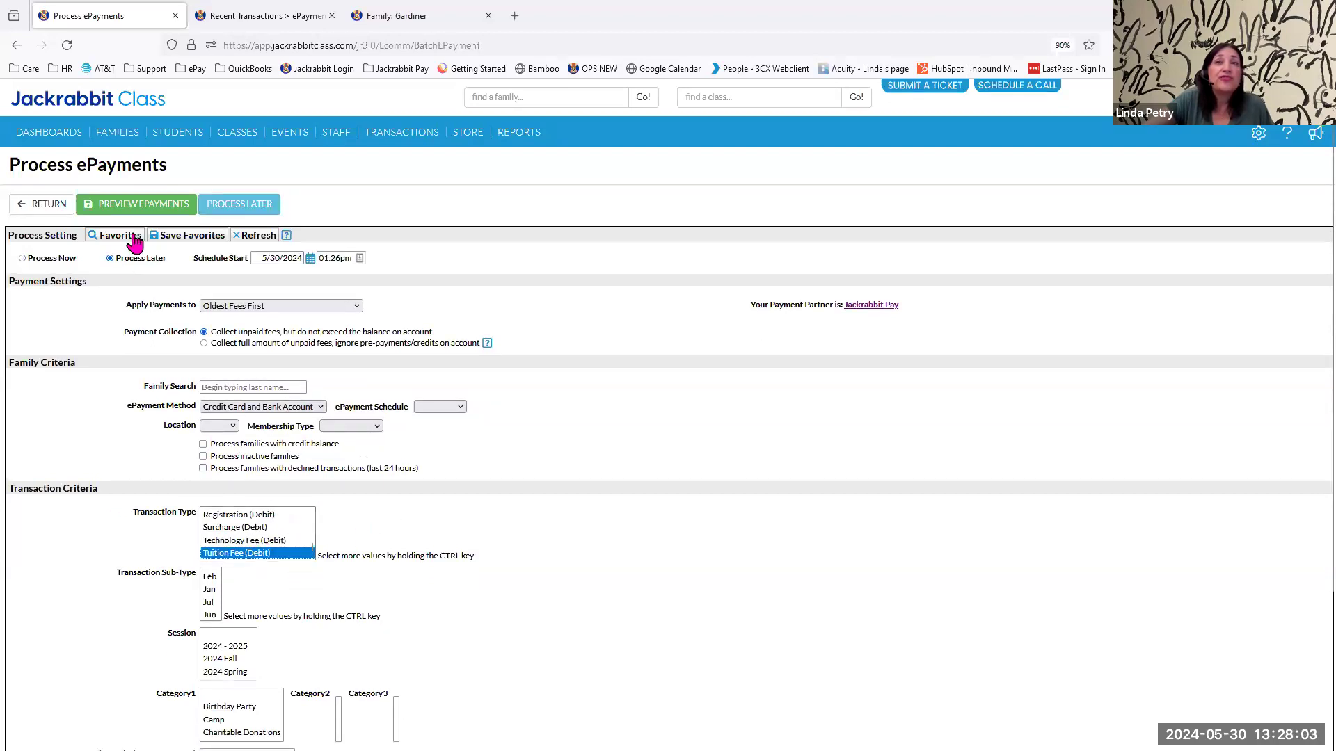
{"action": "scroll", "coordinate": [564, 599], "scroll_direction": "down", "scroll_amount": 2}
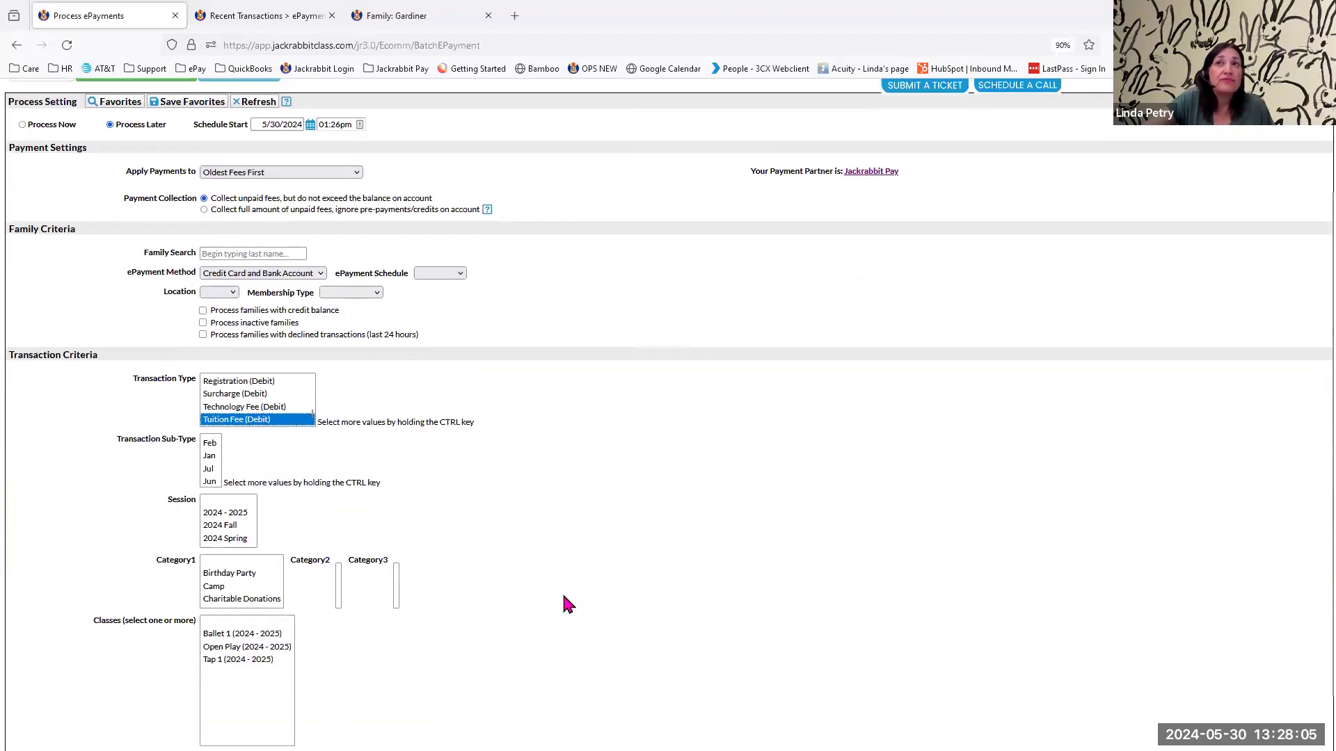
{"action": "scroll", "coordinate": [565, 600], "scroll_direction": "up", "scroll_amount": 2}
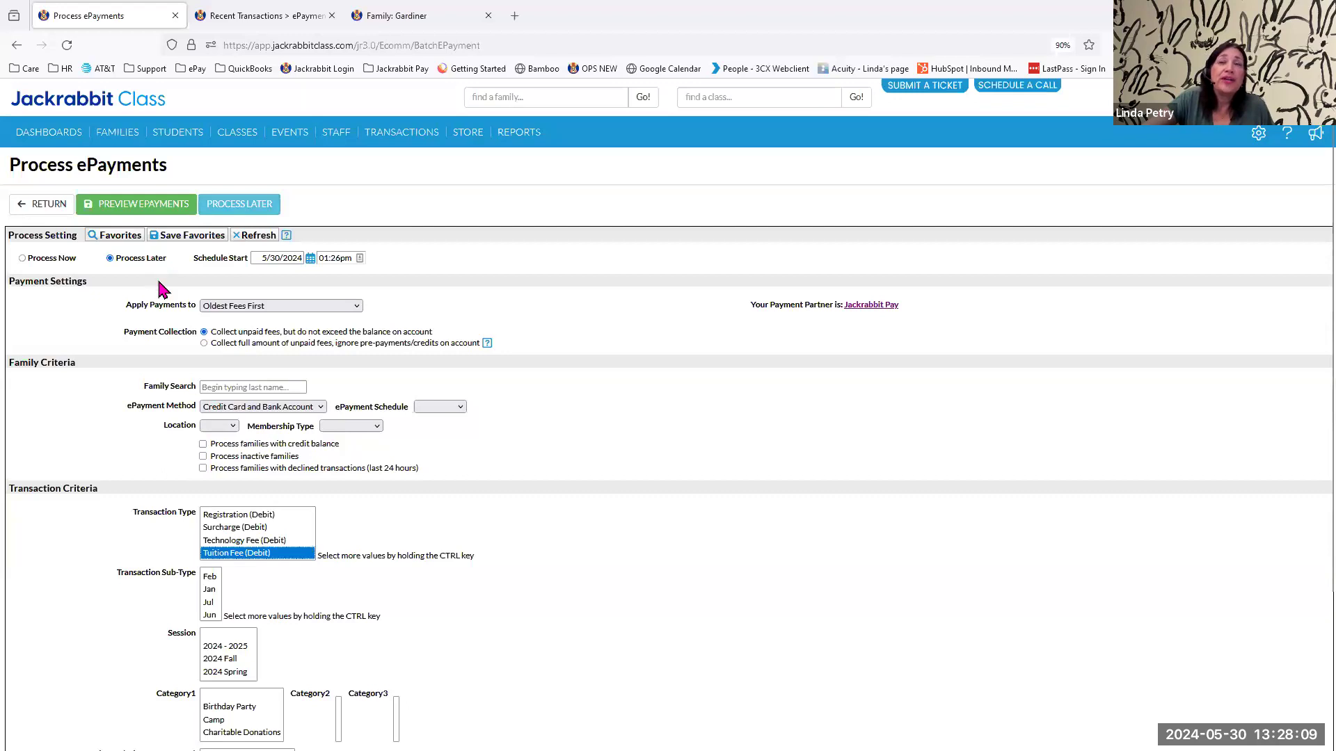
Set the schedule start to 6/15/2024, submit the batch for later processing and cancel the ePayment task scheduling.
{"action": "left_click", "coordinate": [310, 259]}
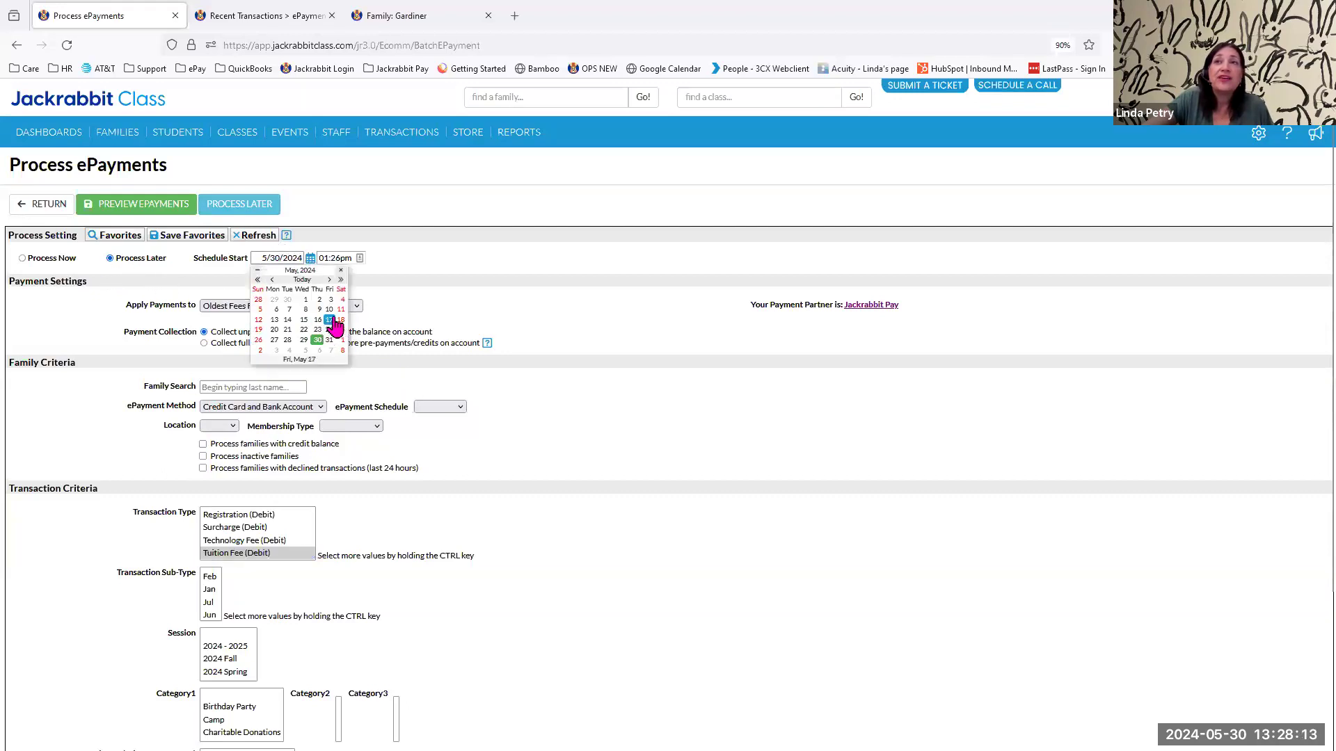
{"action": "left_click", "coordinate": [329, 279]}
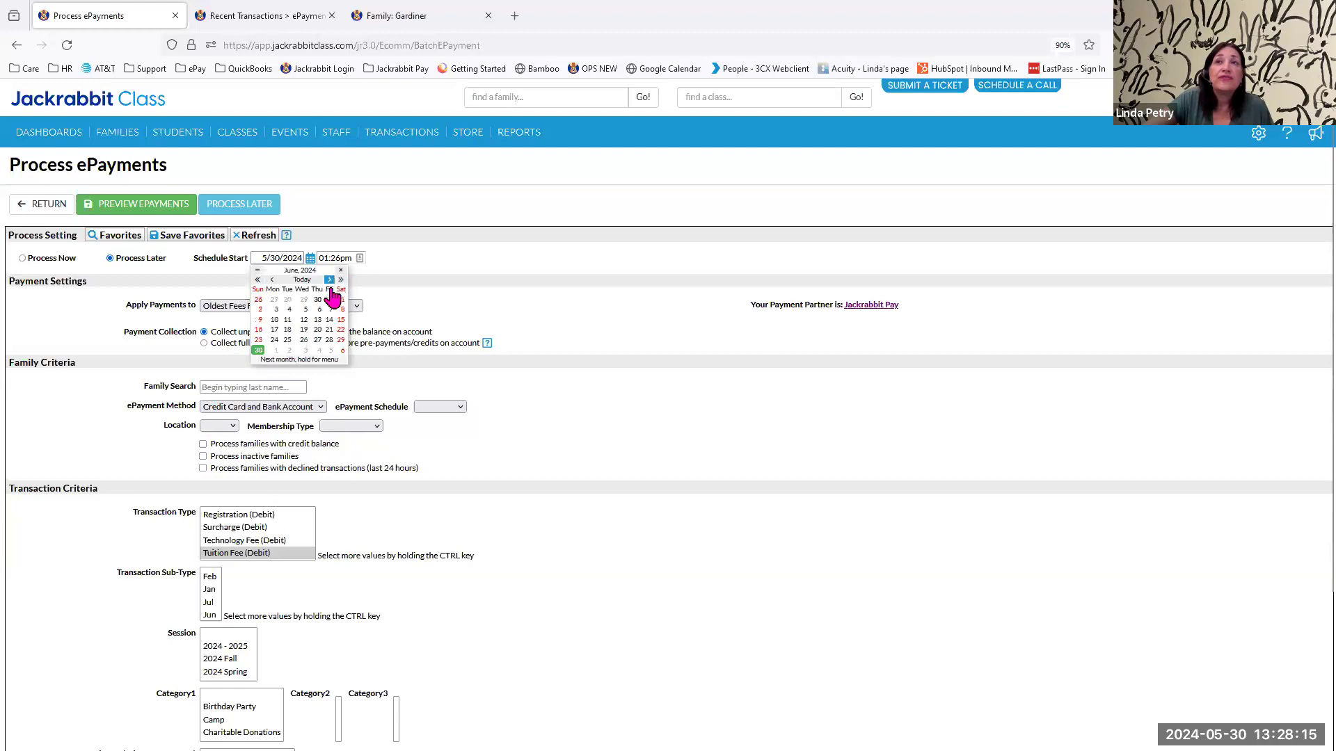
{"action": "left_click", "coordinate": [341, 320]}
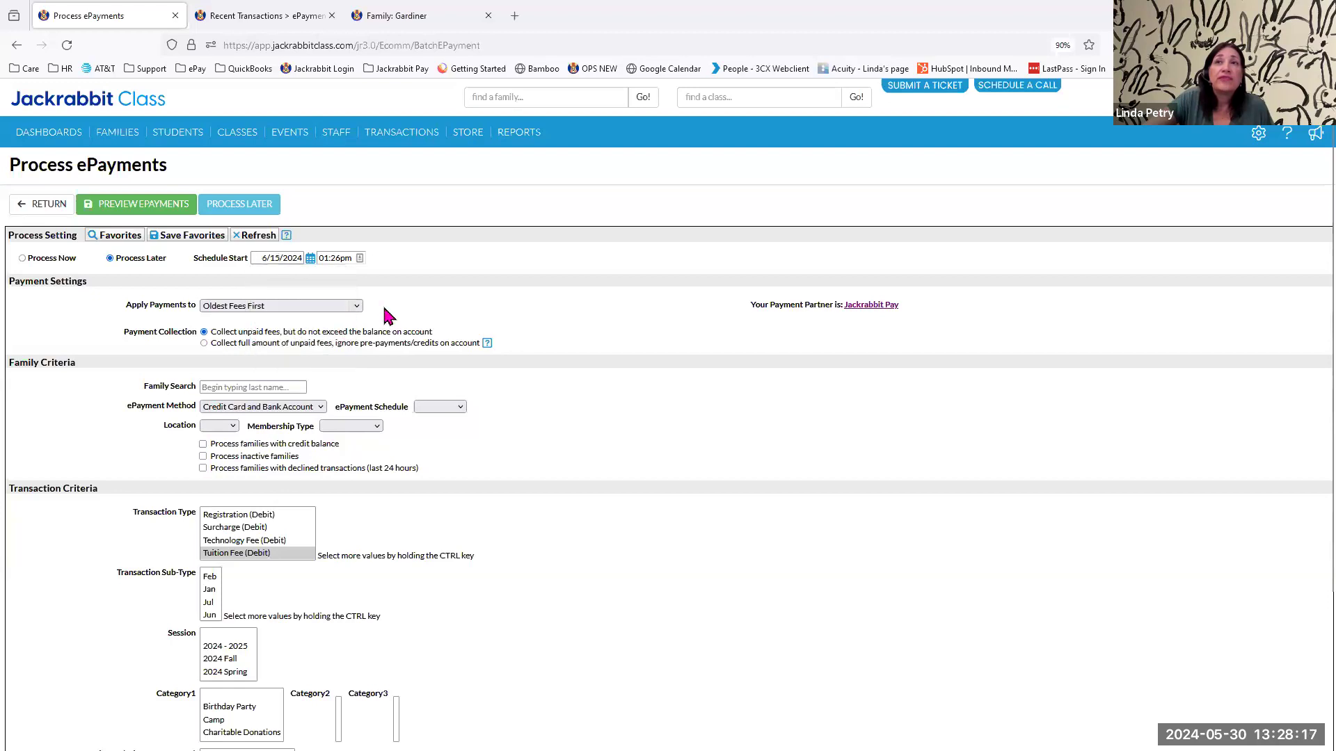
{"action": "left_click", "coordinate": [239, 203]}
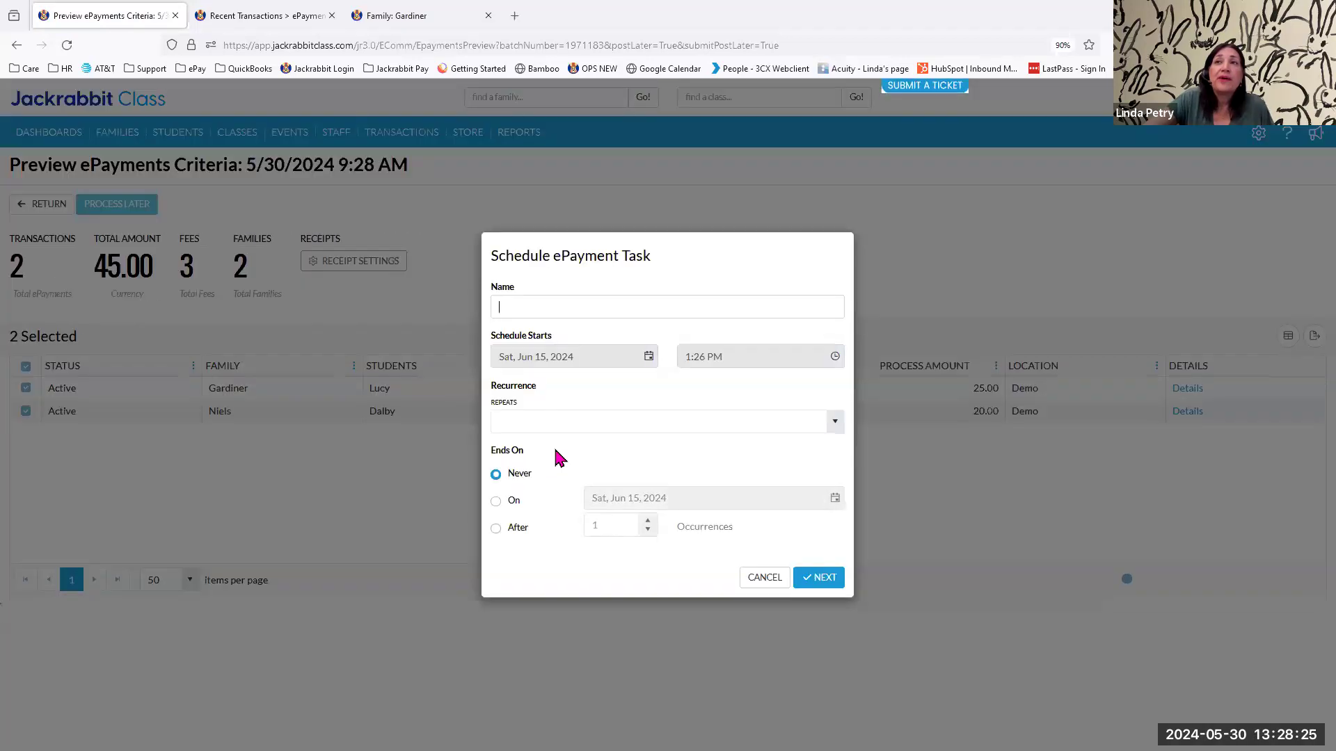
{"action": "left_click", "coordinate": [765, 579]}
Reopen Process ePayments and set a new batch to process later with a schedule start of 6/15/2024.
{"action": "mouse_move", "coordinate": [379, 139]}
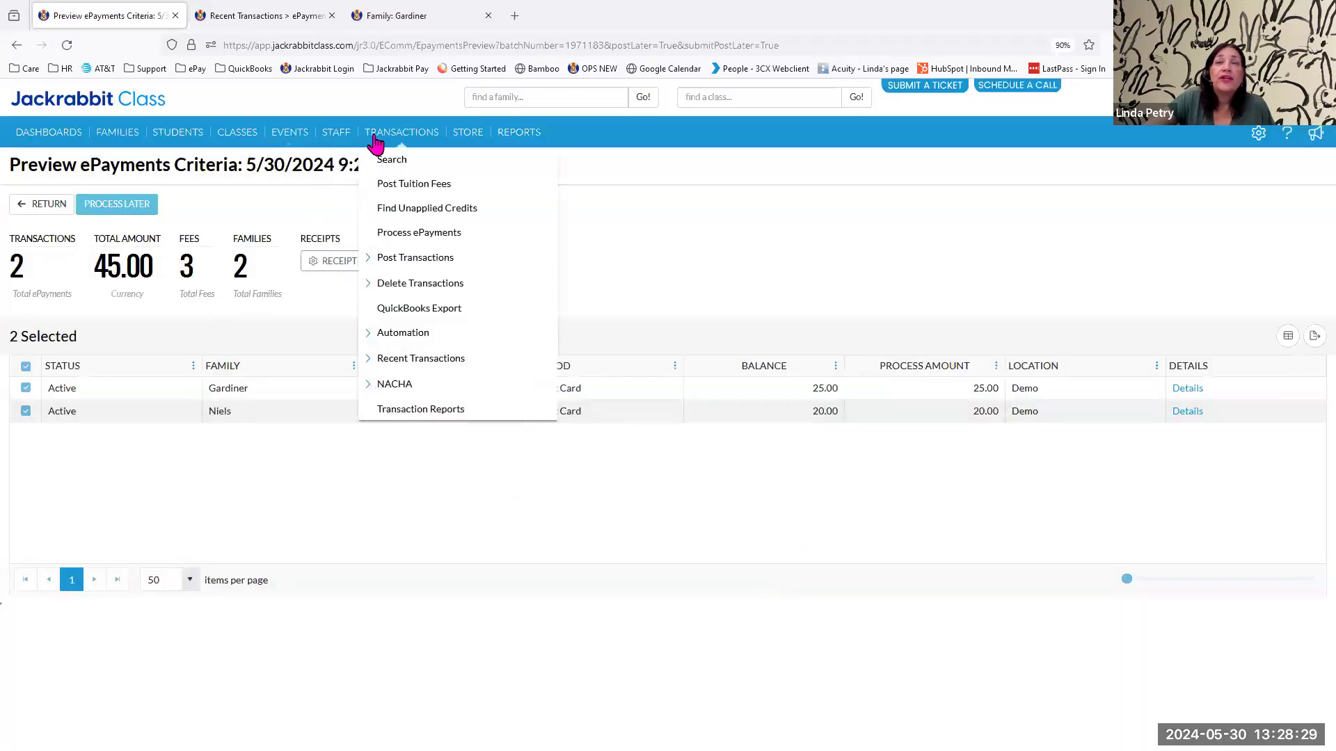
{"action": "left_click", "coordinate": [402, 236]}
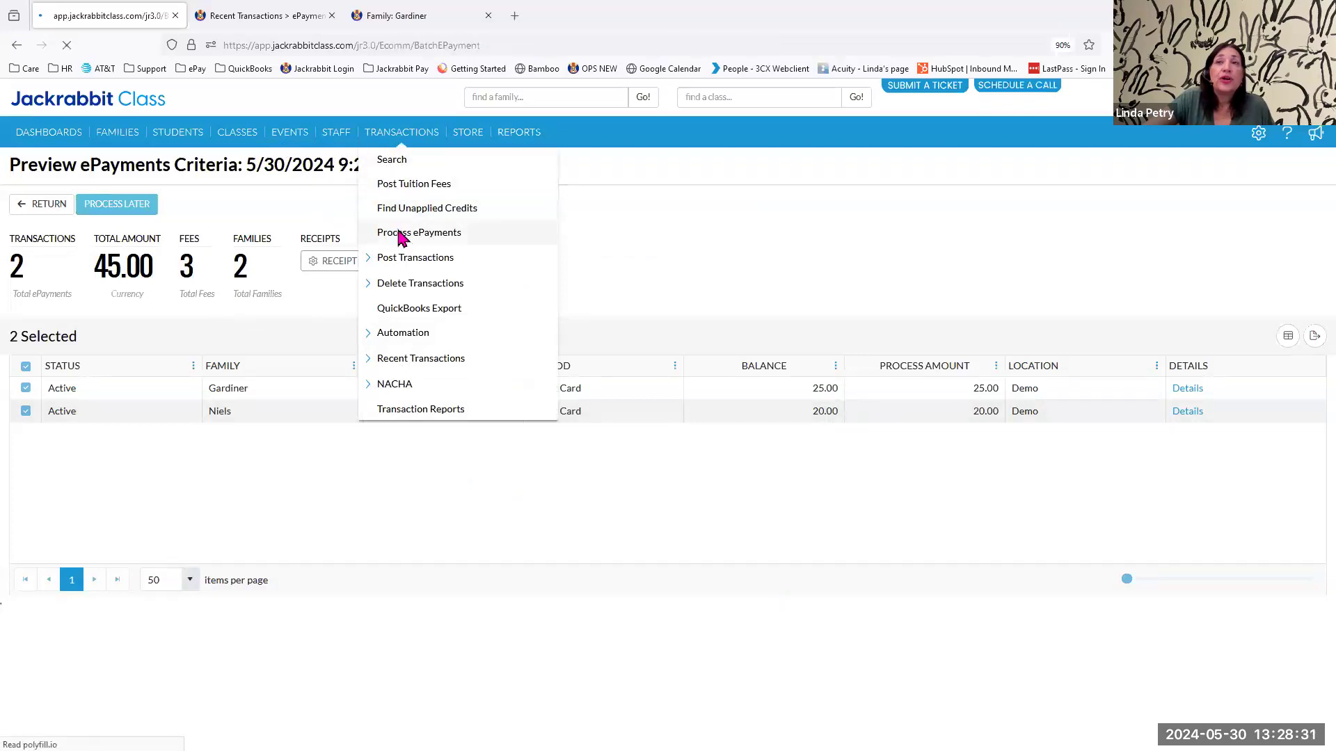
{"action": "left_click", "coordinate": [111, 258]}
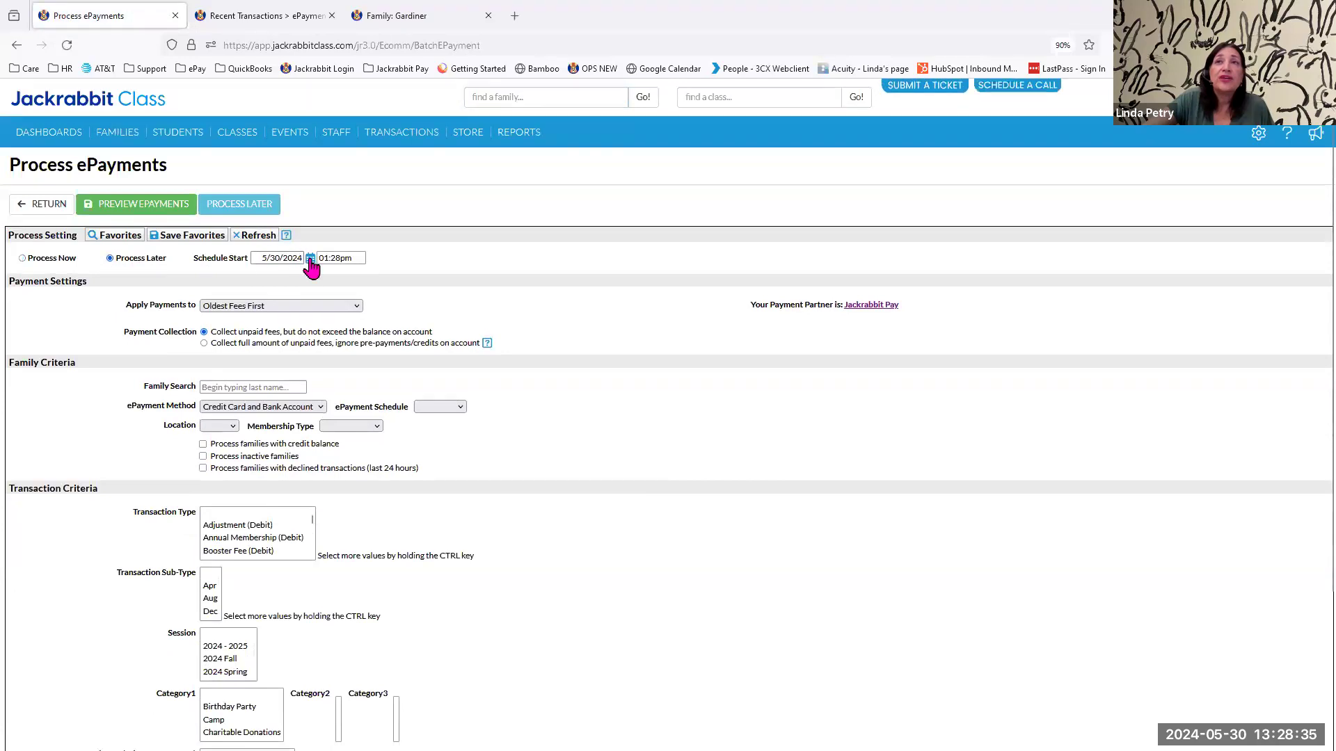
{"action": "left_click", "coordinate": [310, 258]}
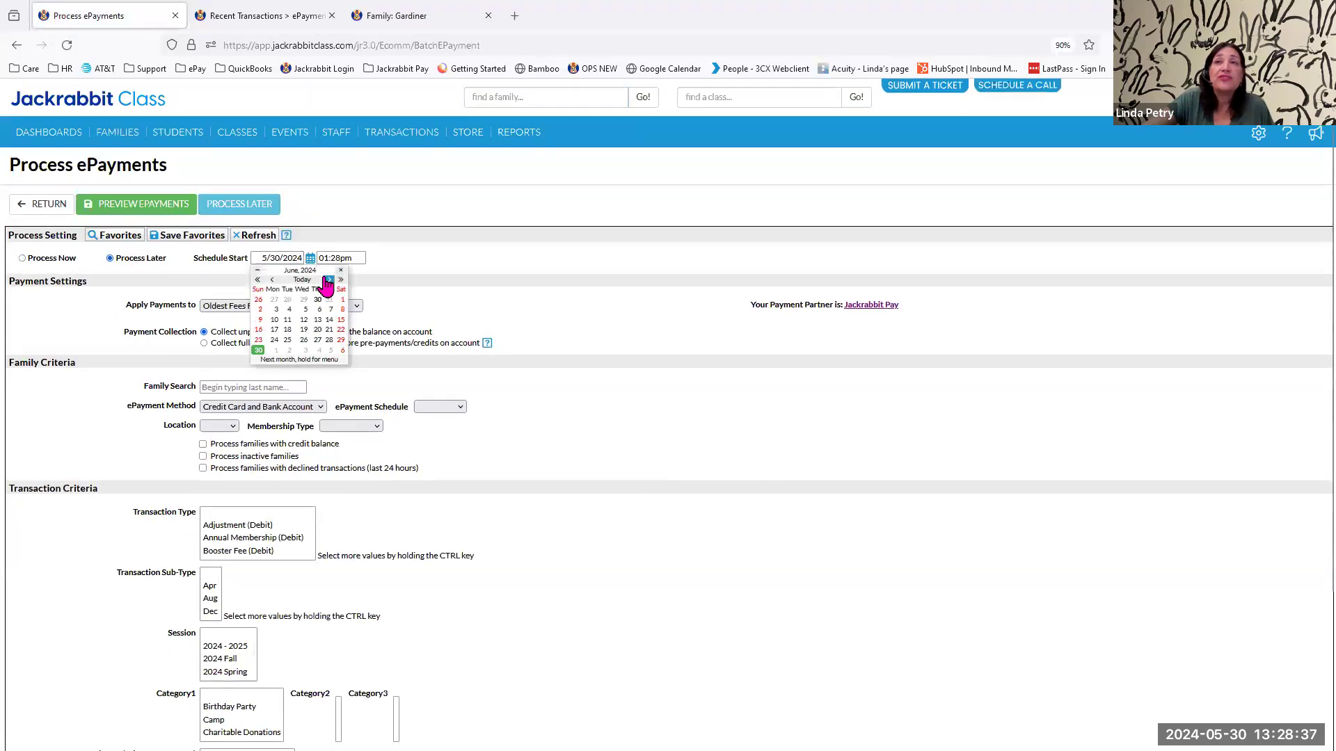
{"action": "left_click", "coordinate": [328, 280]}
{"action": "left_click", "coordinate": [341, 319]}
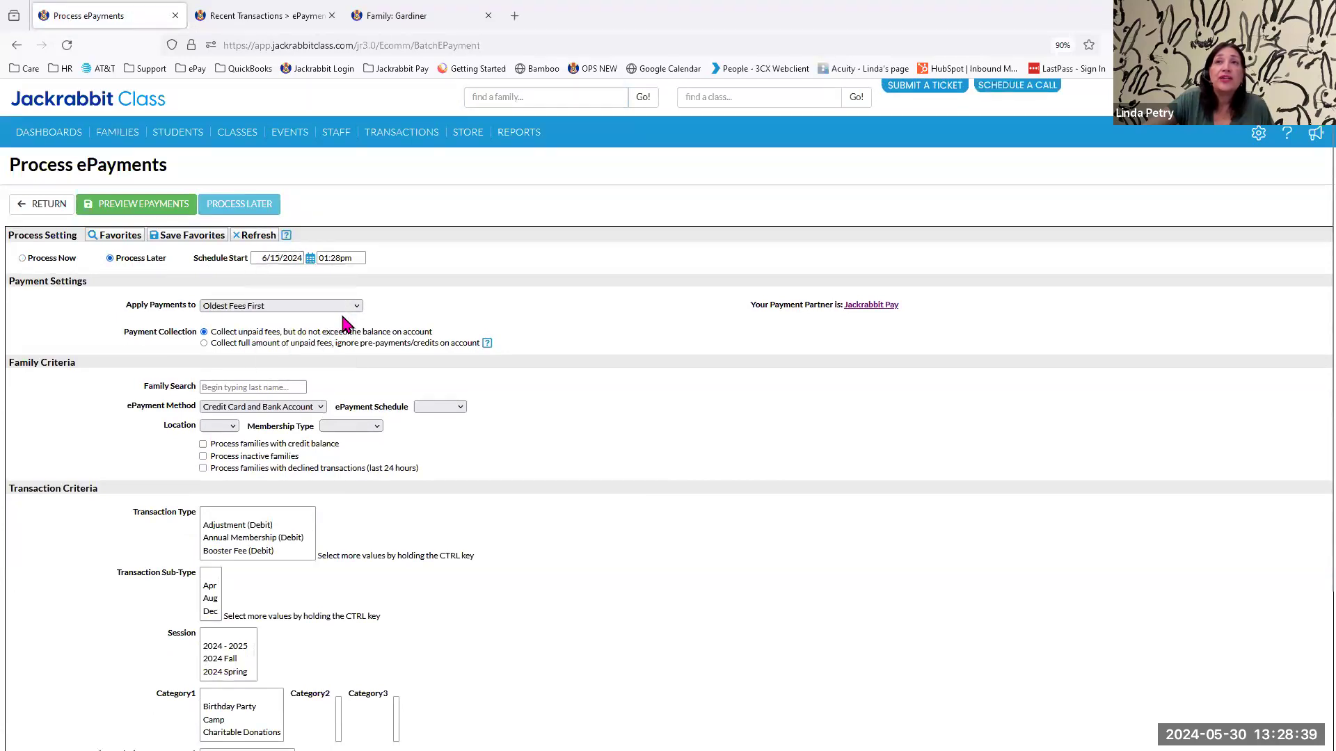
Limit the scheduled batch to the Registration (Debit) transaction type.
{"action": "scroll", "coordinate": [252, 522], "scroll_direction": "down", "scroll_amount": 2}
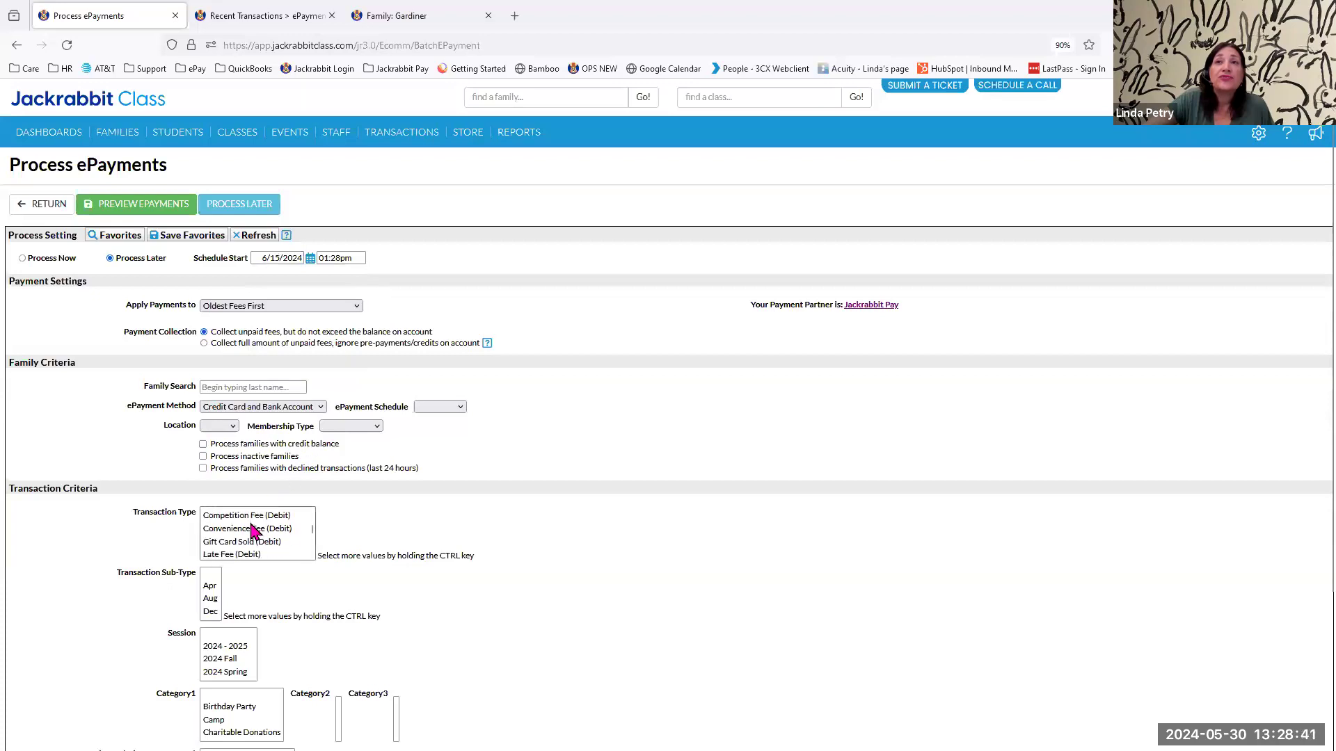
{"action": "scroll", "coordinate": [249, 549], "scroll_direction": "down", "scroll_amount": 1}
{"action": "scroll", "coordinate": [250, 551], "scroll_direction": "down", "scroll_amount": 2}
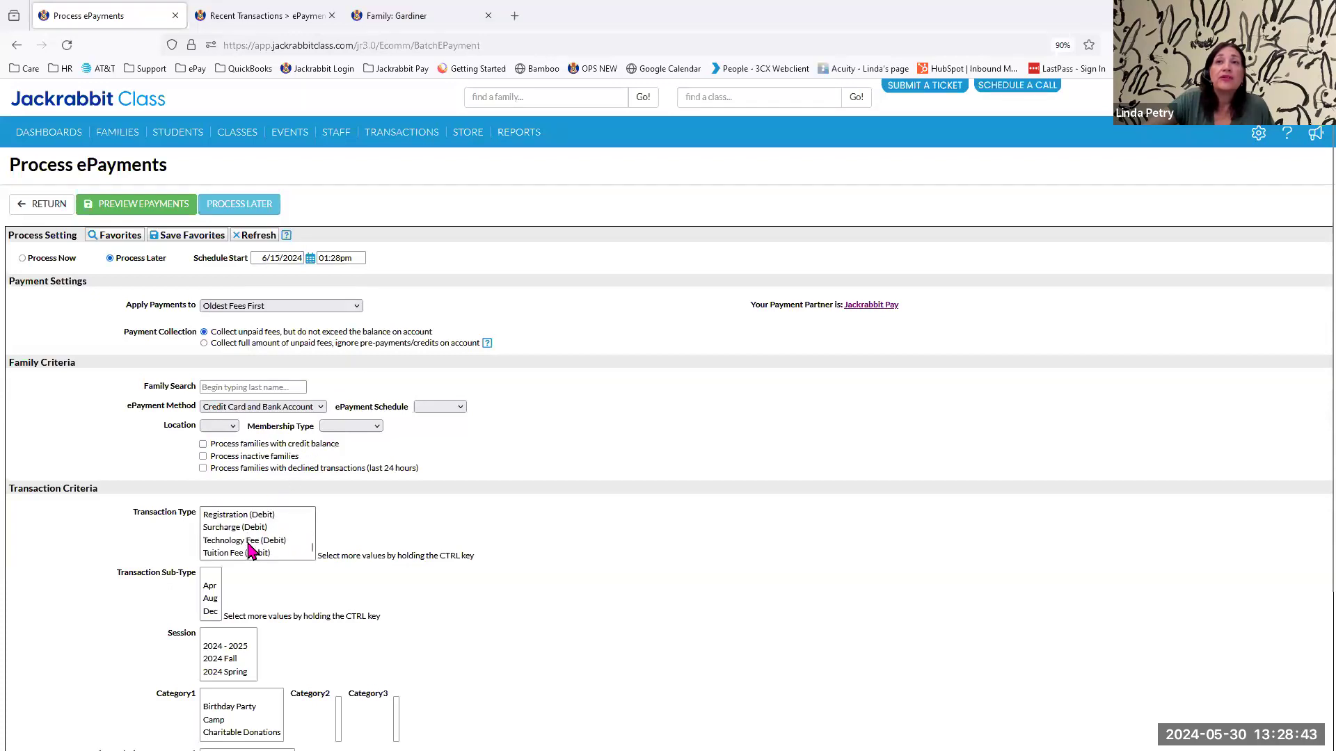
{"action": "scroll", "coordinate": [251, 550], "scroll_direction": "up", "scroll_amount": 2}
{"action": "scroll", "coordinate": [251, 548], "scroll_direction": "down", "scroll_amount": 2}
{"action": "left_click", "coordinate": [250, 516]}
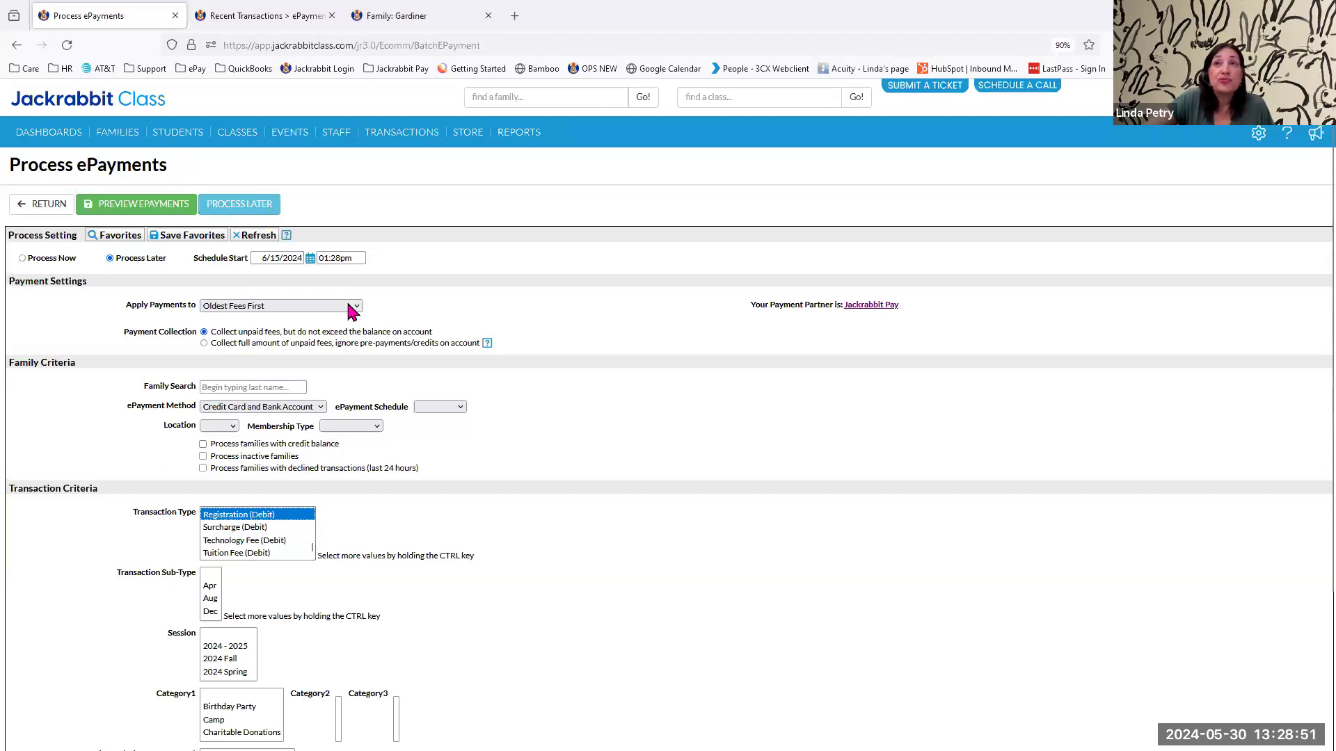
Set the batch's schedule start to 5/31/2024 and submit it for later processing.
{"action": "left_click", "coordinate": [311, 259]}
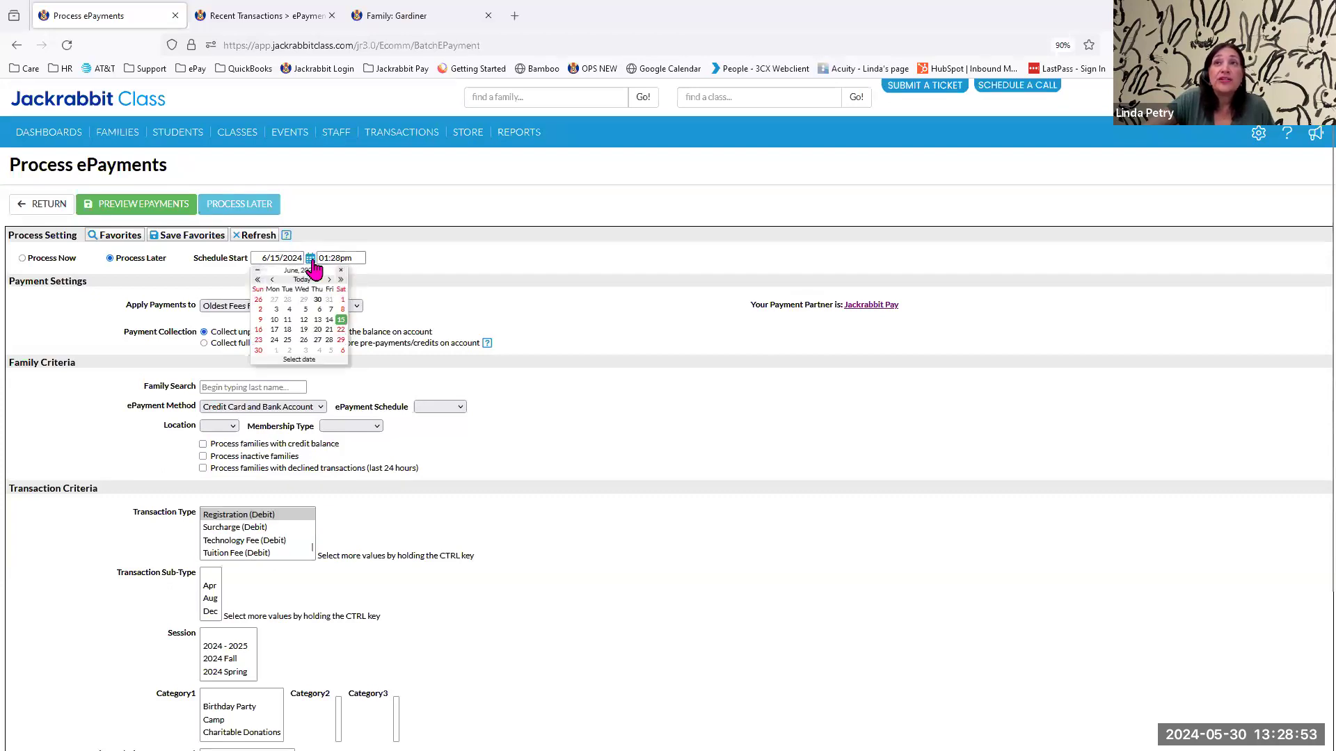
{"action": "left_click", "coordinate": [302, 281]}
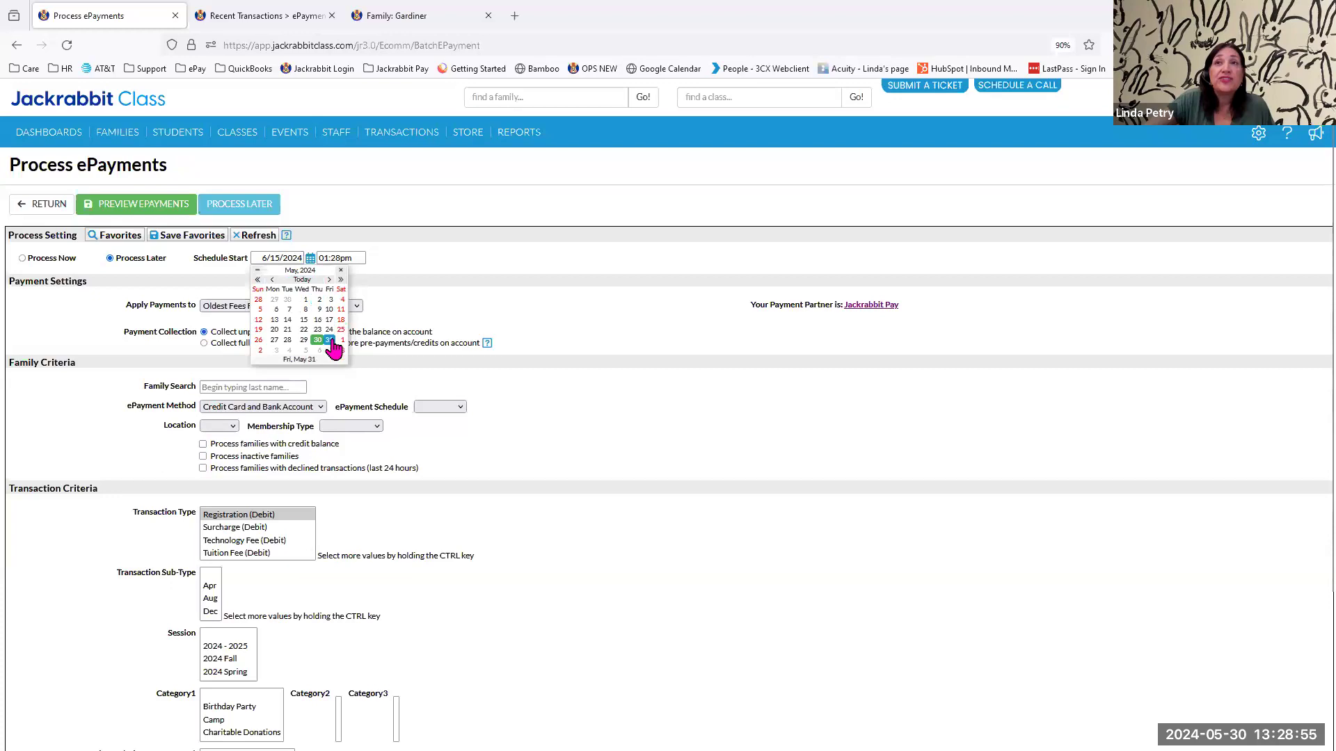
{"action": "left_click", "coordinate": [330, 340]}
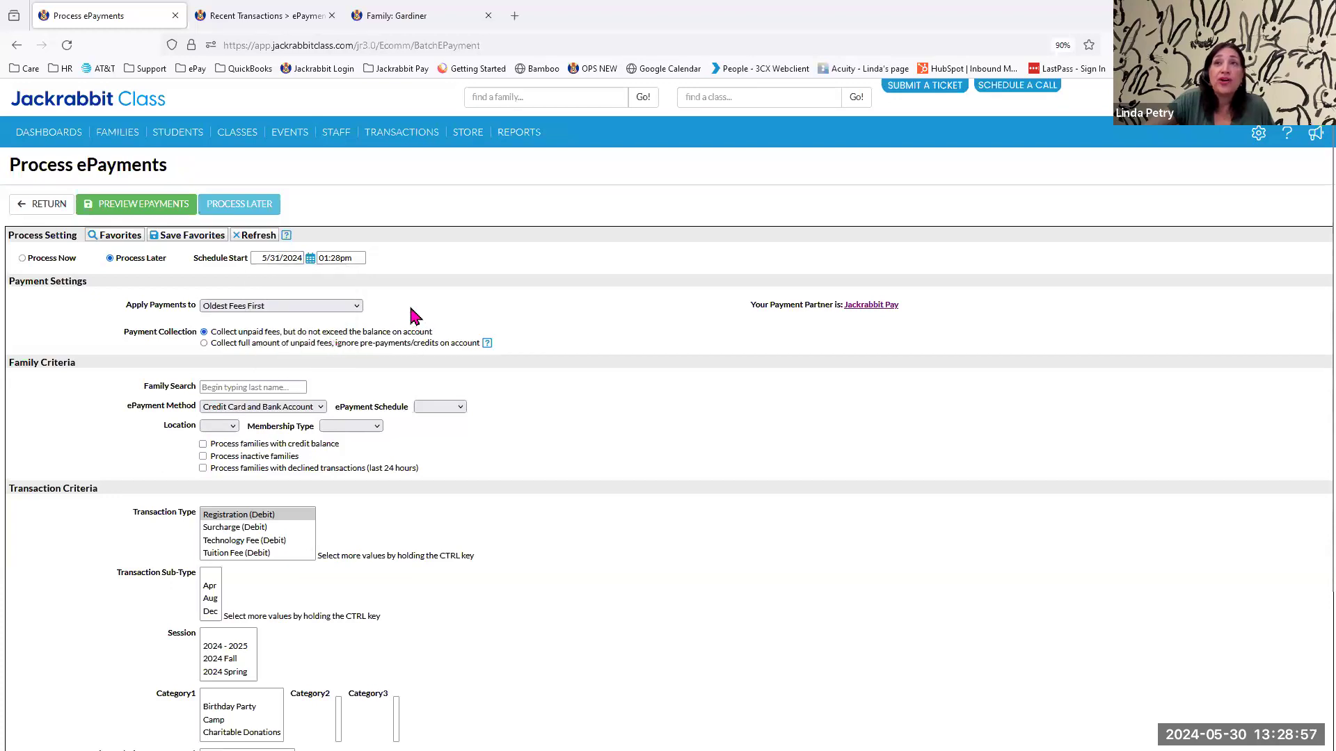
{"action": "left_click", "coordinate": [237, 206]}
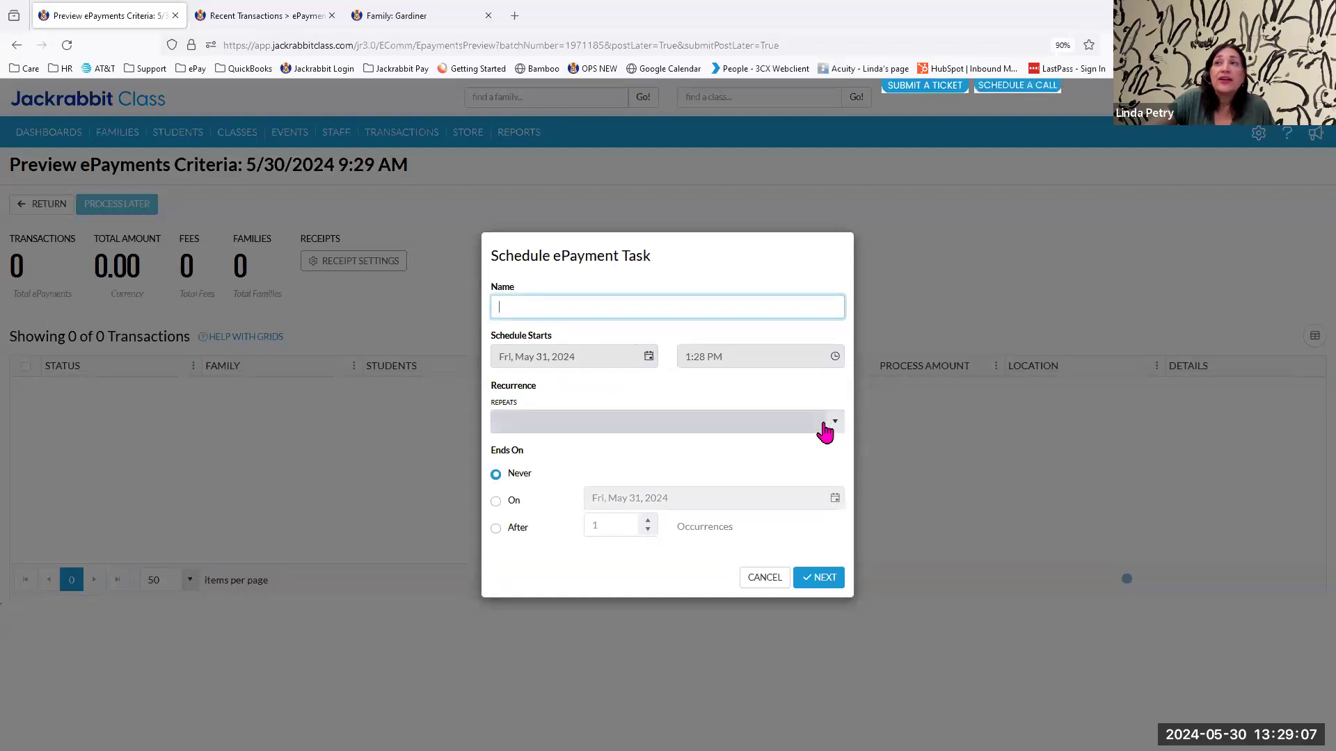
Choose a daily 1:28 PM recurrence for the ePayment task and cancel the scheduling.
{"action": "left_click", "coordinate": [833, 426]}
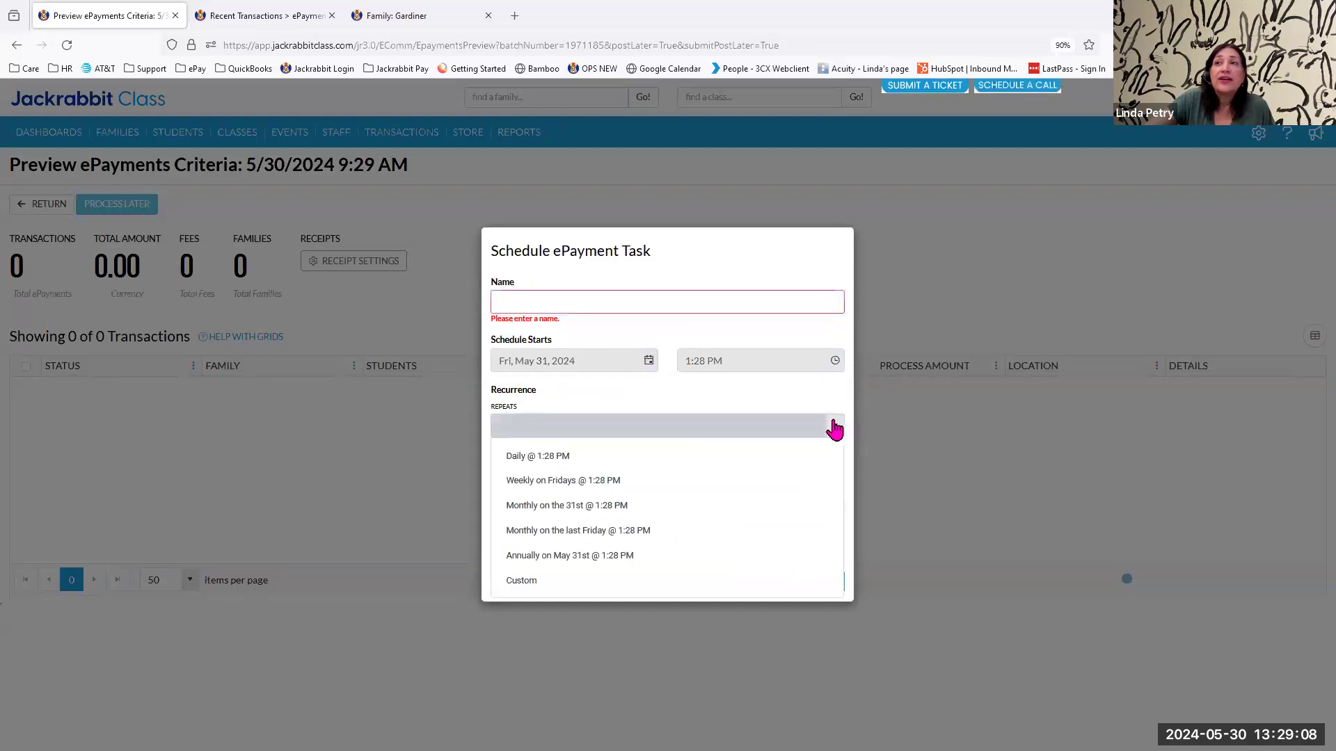
{"action": "left_click", "coordinate": [649, 462]}
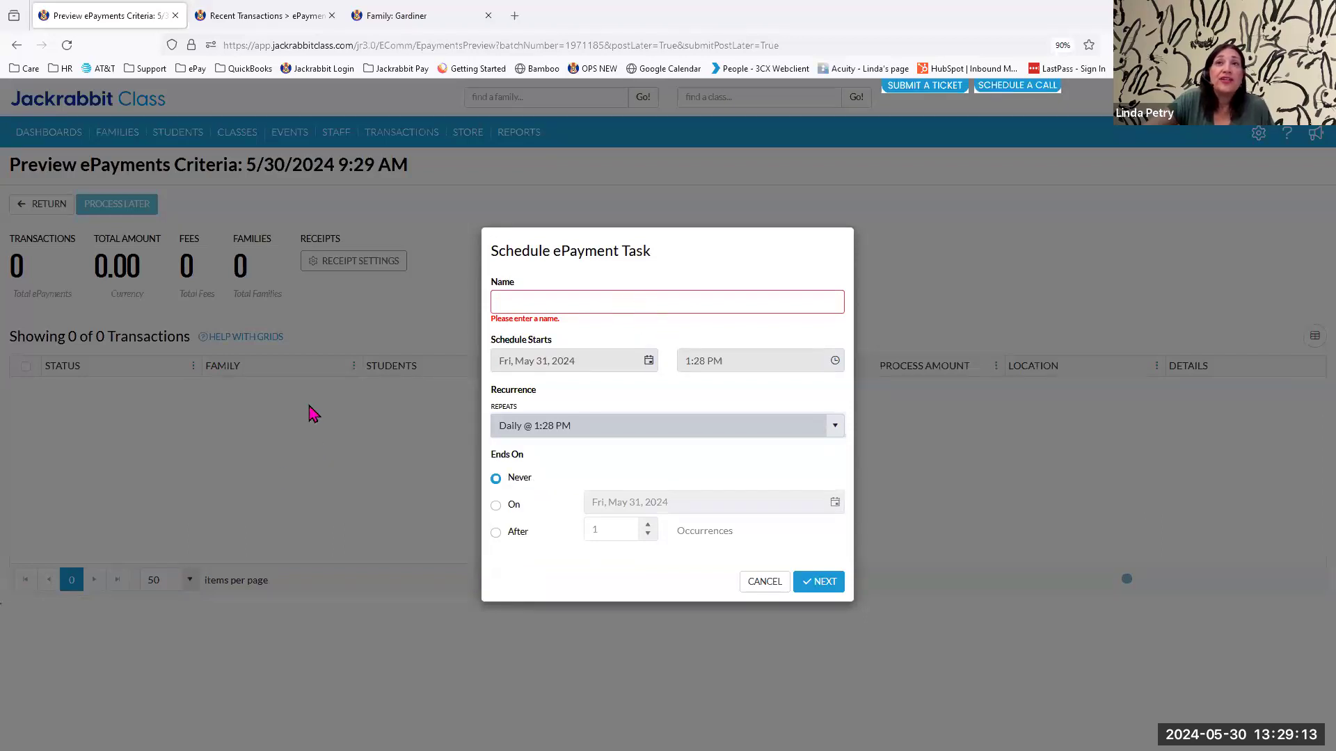
{"action": "left_click", "coordinate": [764, 585]}
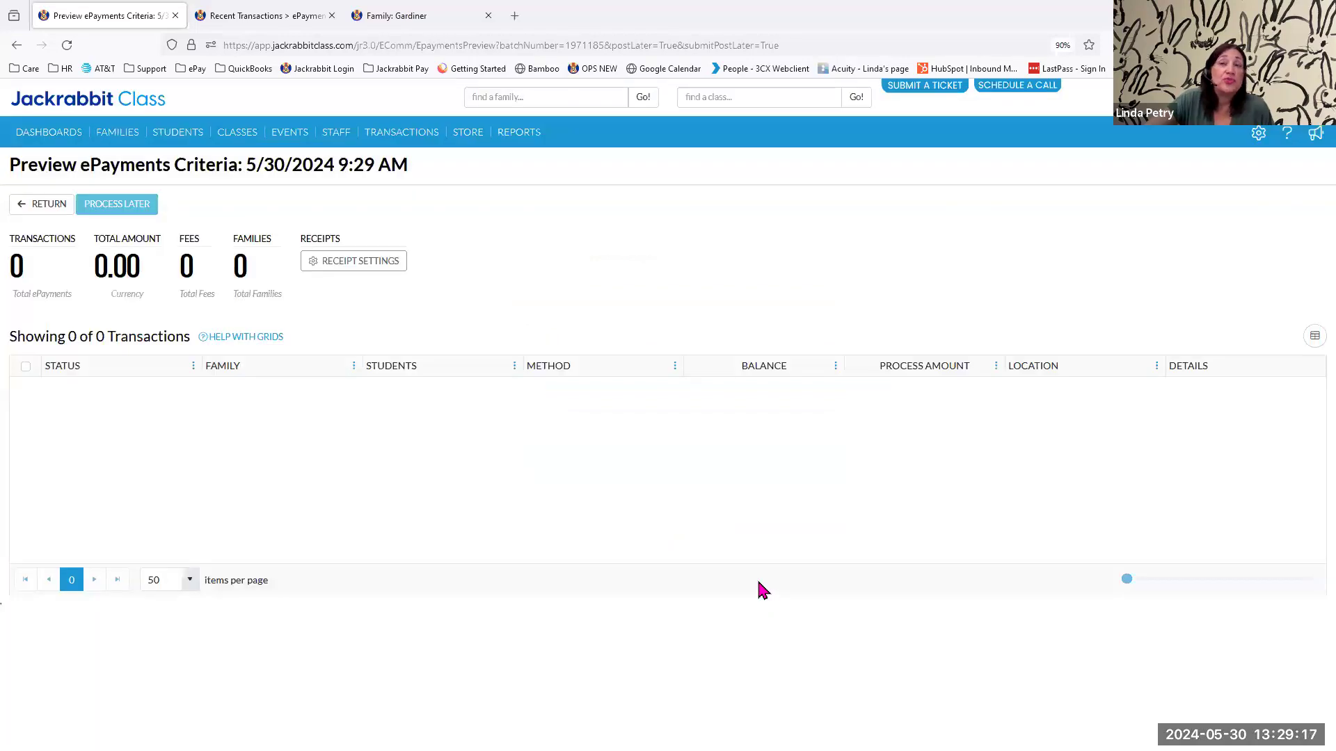
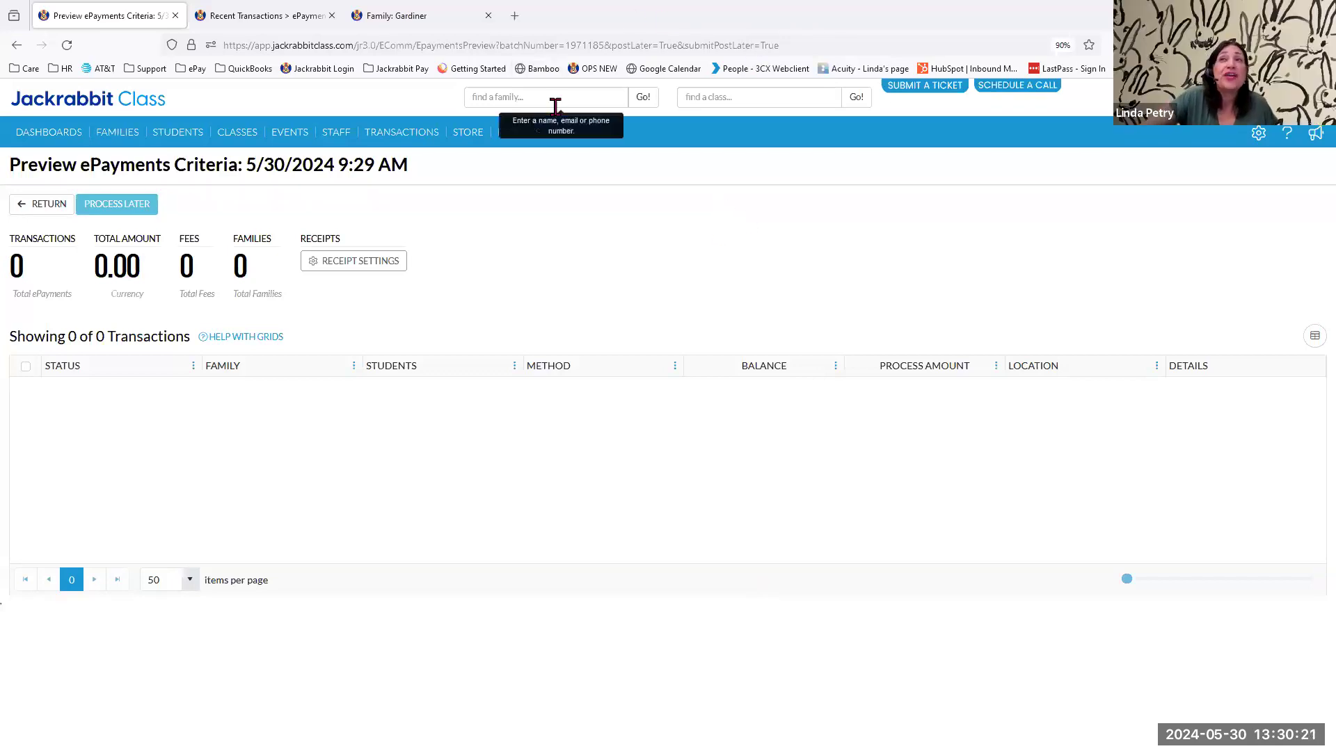
Search for the family by last name and open its family record.
{"action": "left_click", "coordinate": [504, 97]}
{"action": "type", "text": "gard"}
{"action": "key", "text": "Return"}
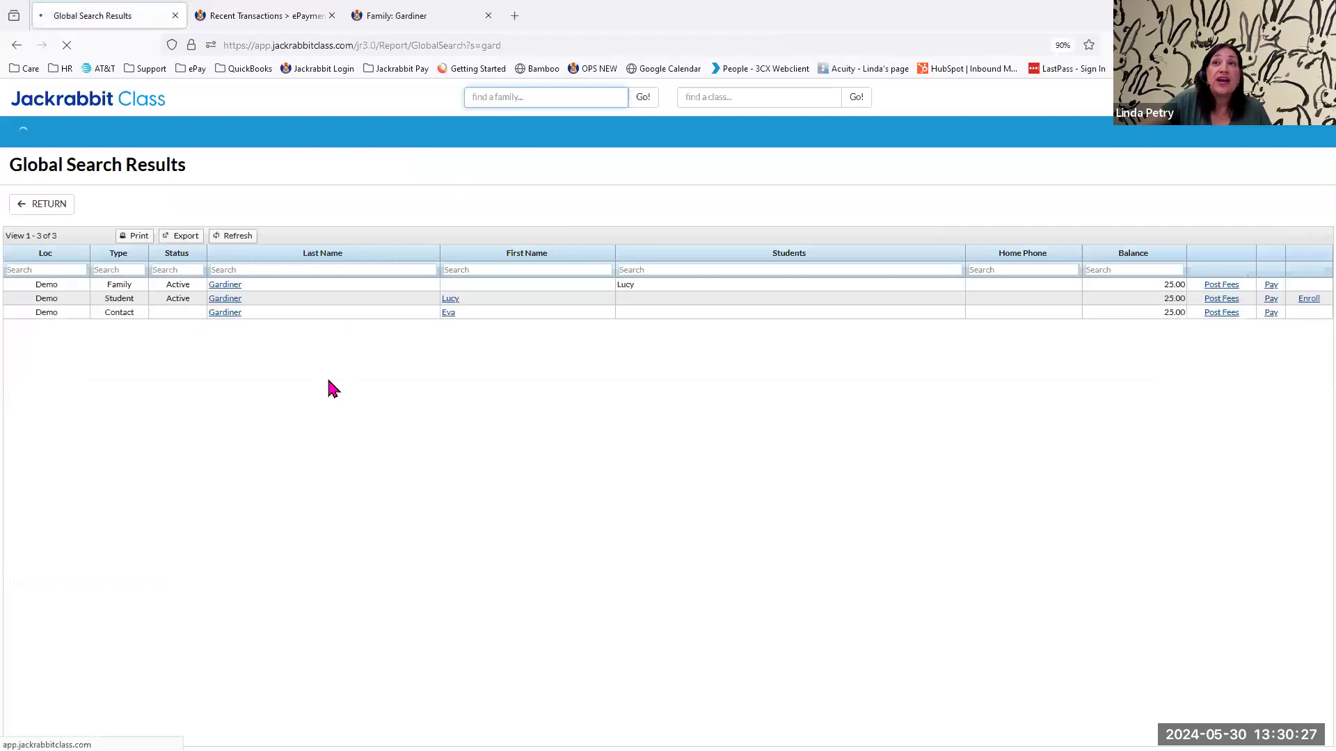
{"action": "left_click", "coordinate": [236, 285]}
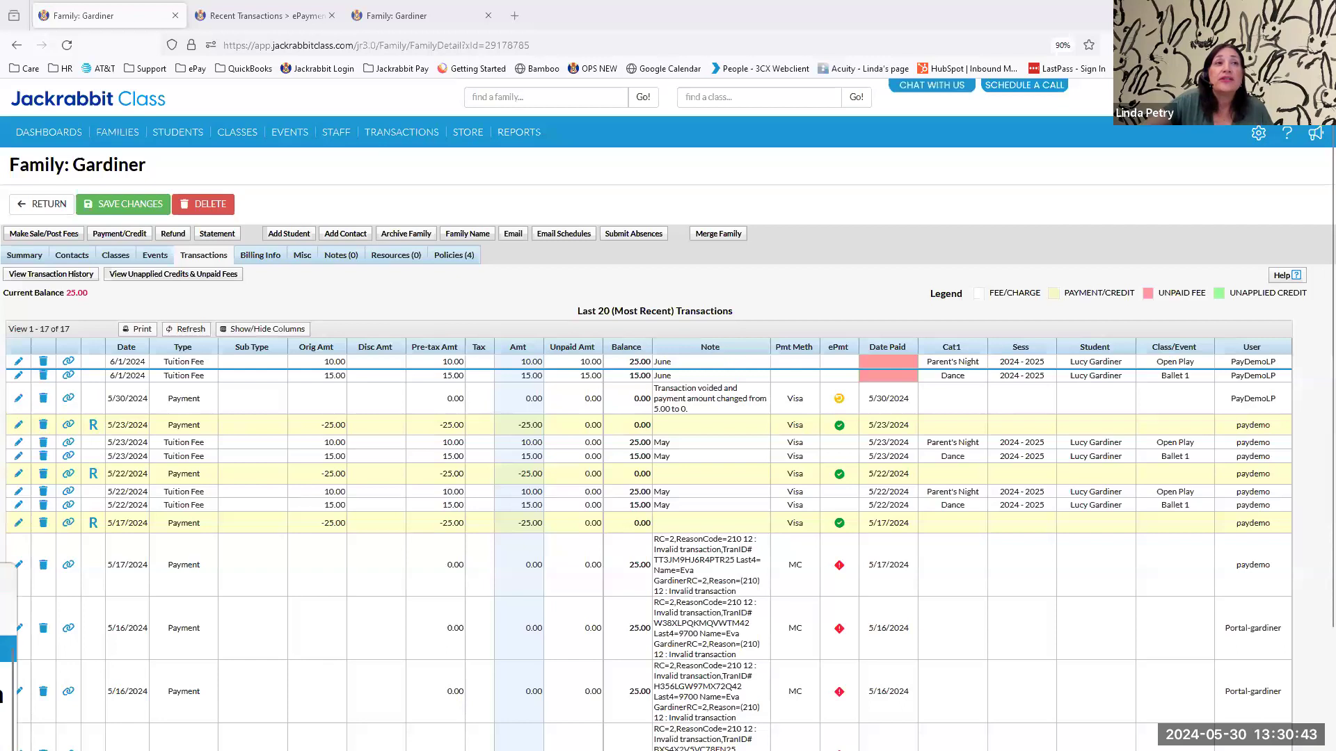
Set the original amount of the family's 6/1/2024 Open Play tuition fee to 5.00 and save the transaction.
{"action": "left_click", "coordinate": [18, 361]}
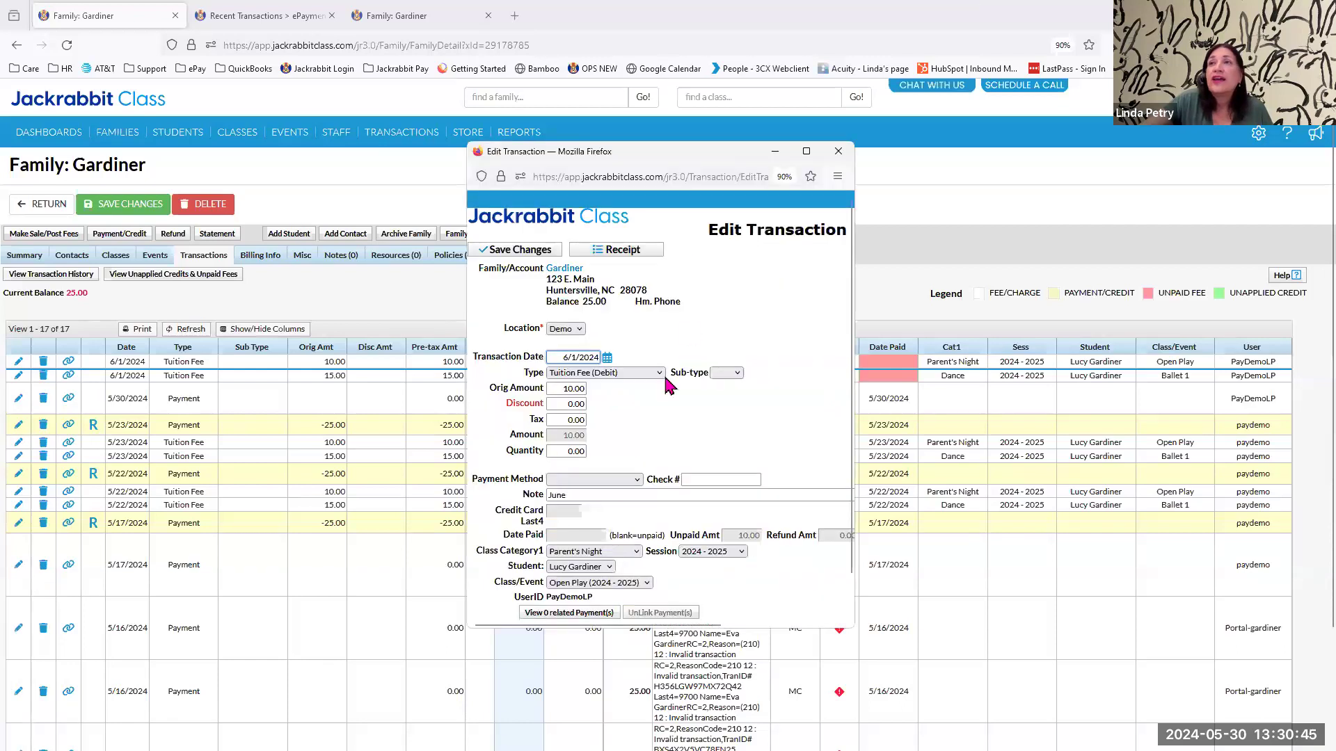
{"action": "double_click", "coordinate": [568, 387]}
{"action": "type", "text": "500"}
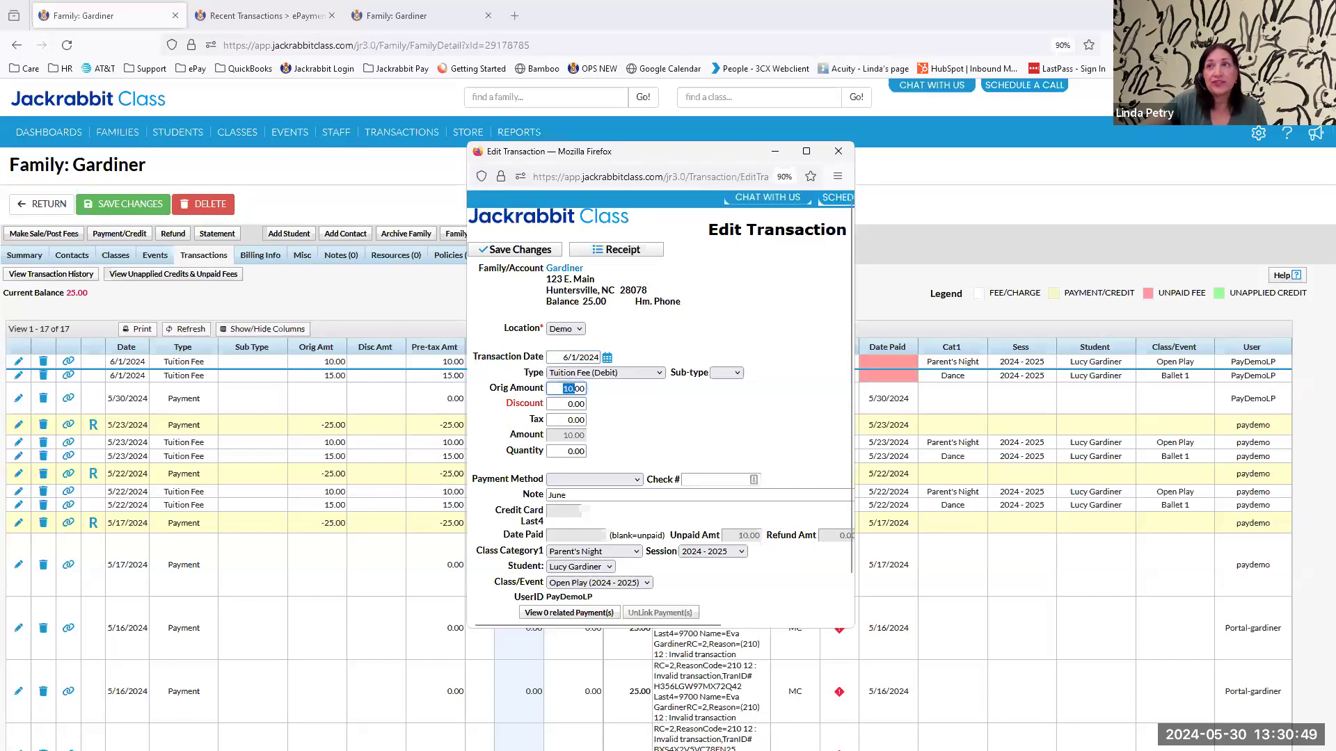
{"action": "type", "text": "."}
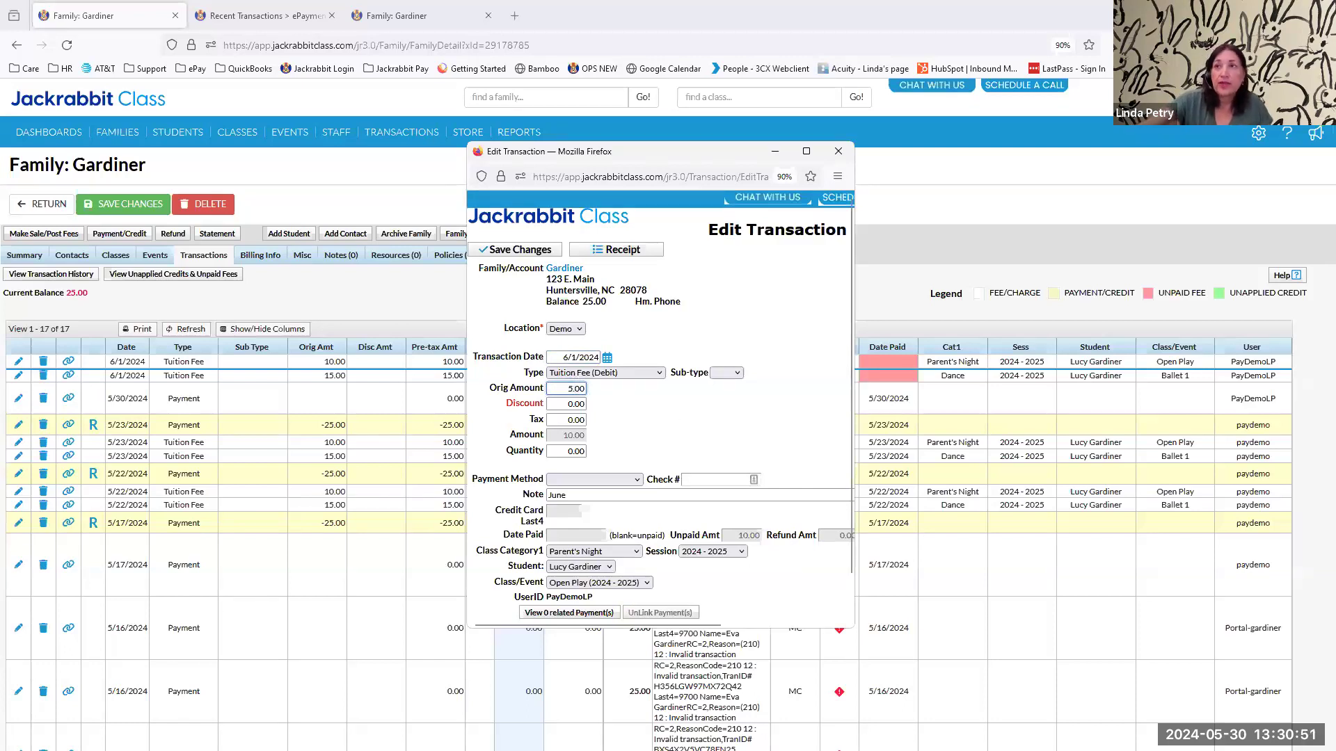
{"action": "left_click", "coordinate": [533, 254]}
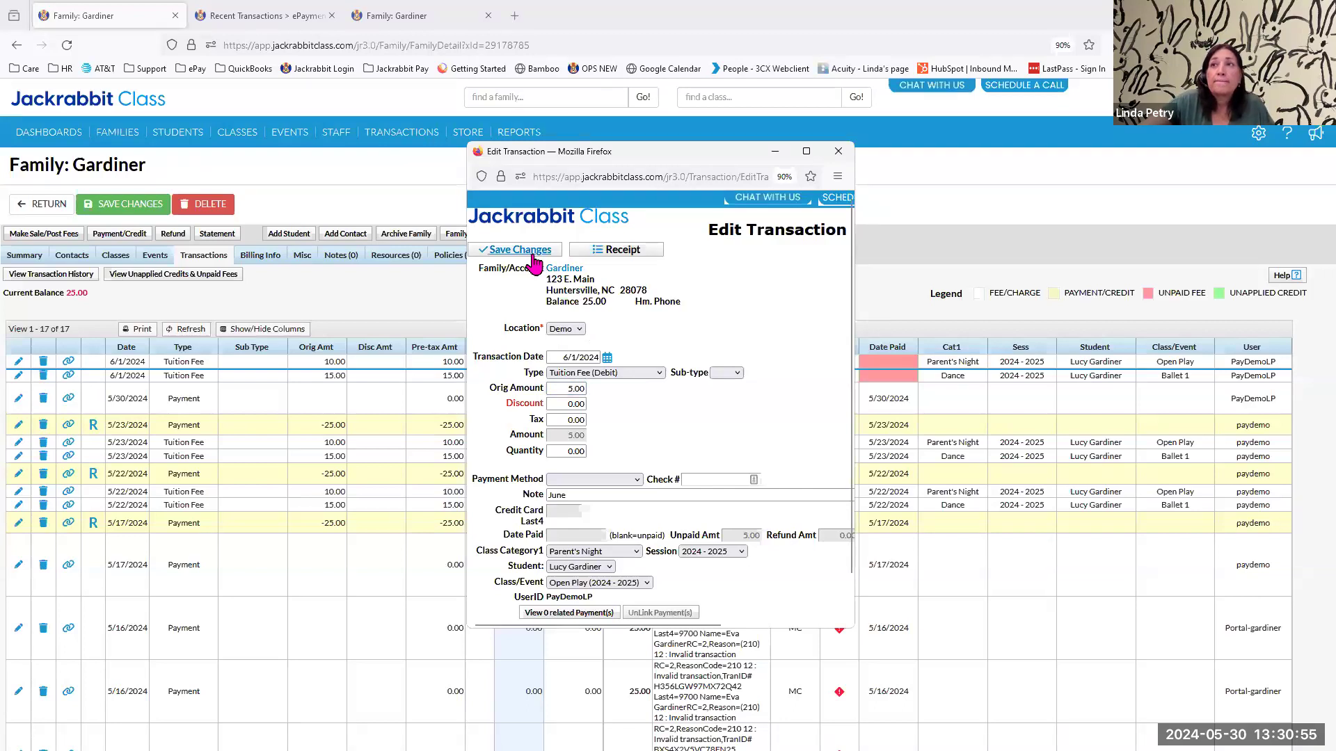
{"action": "left_click", "coordinate": [532, 251]}
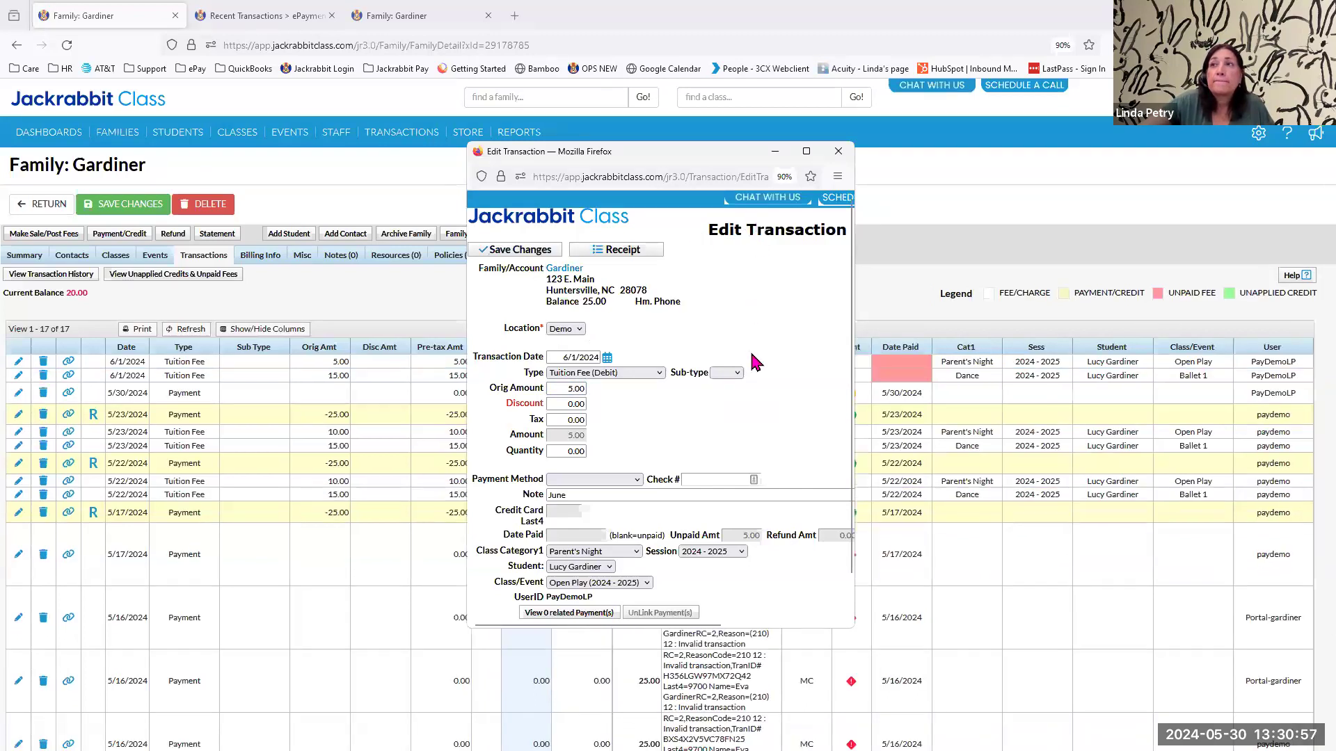
{"action": "scroll", "coordinate": [753, 360], "scroll_direction": "down", "scroll_amount": 2}
{"action": "scroll", "coordinate": [757, 372], "scroll_direction": "up", "scroll_amount": 3}
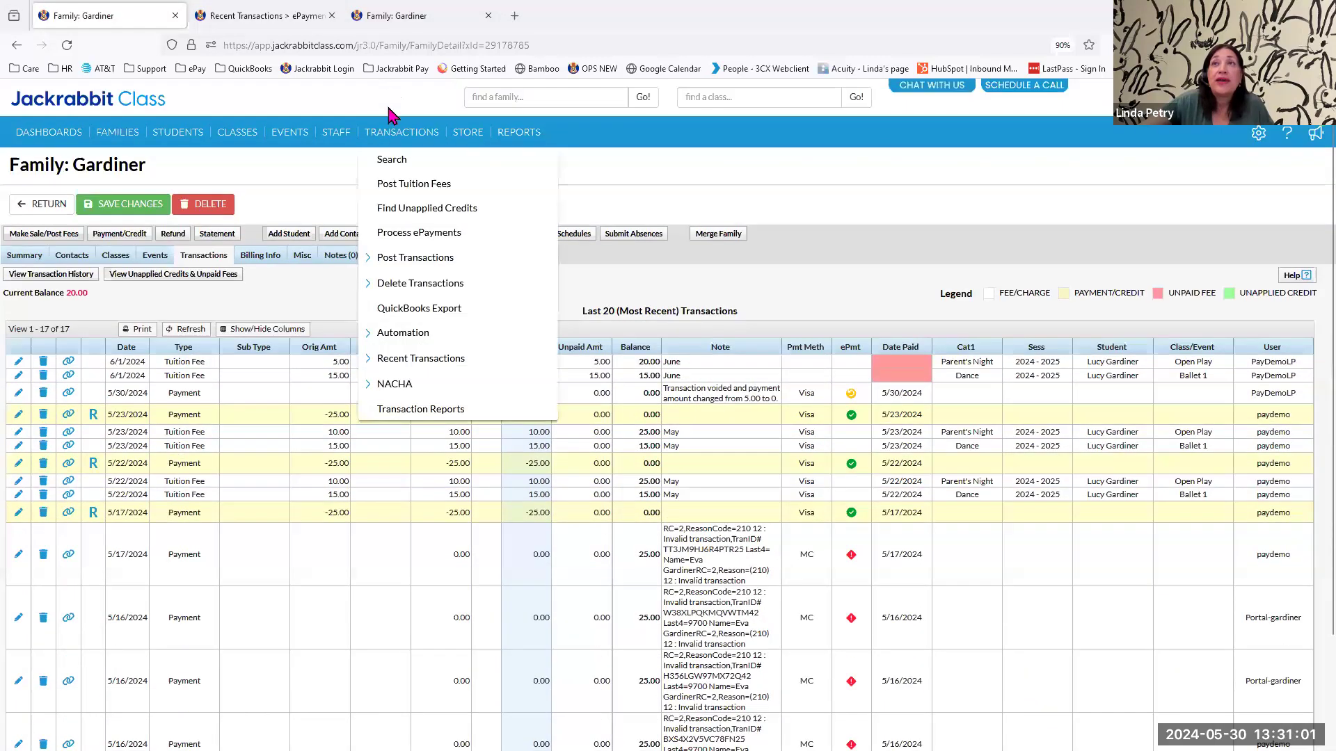
Preview the ePayments batch for processing now and exclude the second listed family from it.
{"action": "mouse_move", "coordinate": [398, 139]}
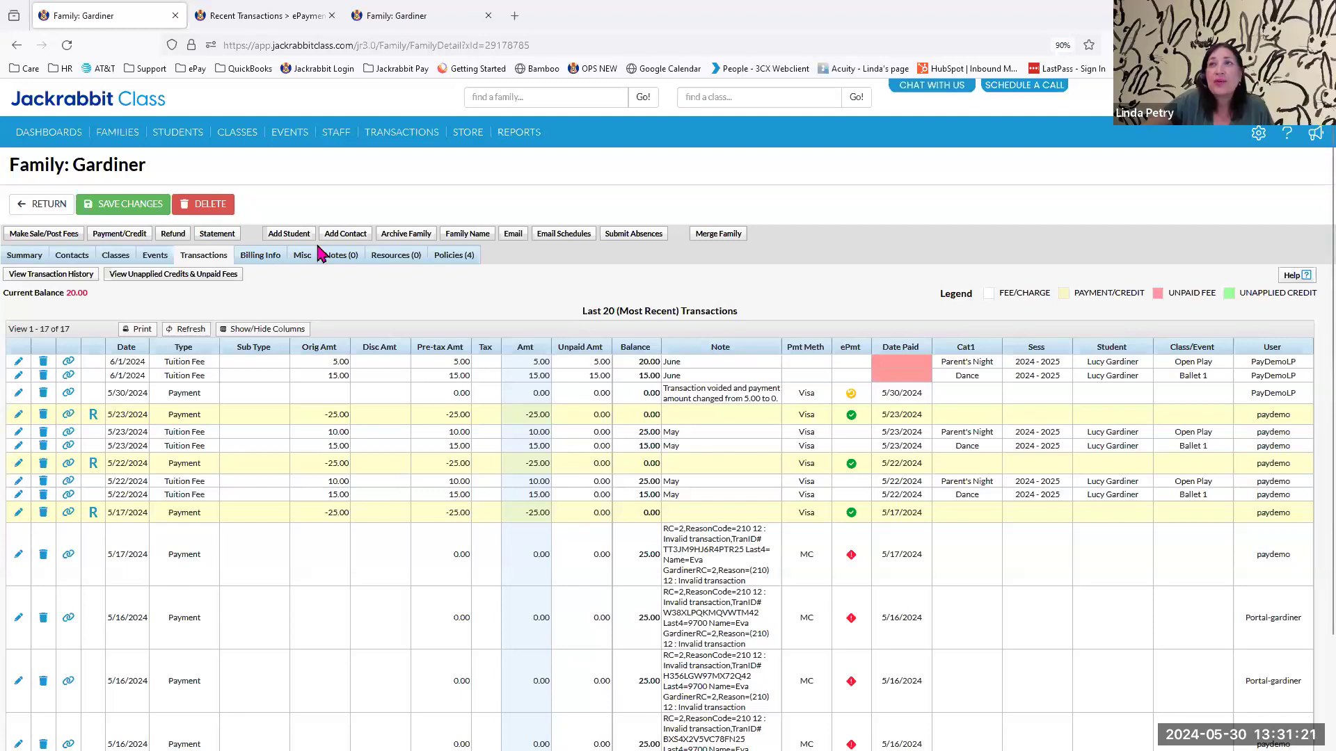
{"action": "left_click", "coordinate": [395, 235]}
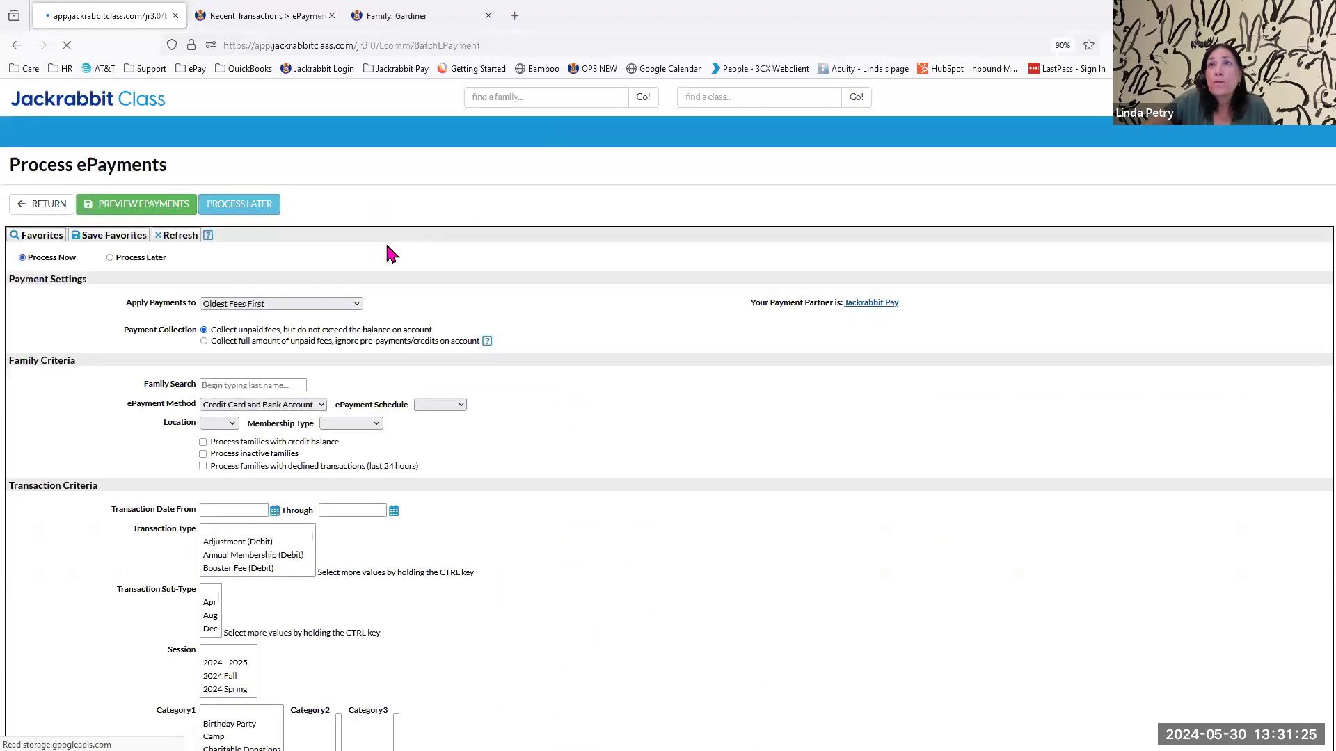
{"action": "left_click", "coordinate": [146, 207]}
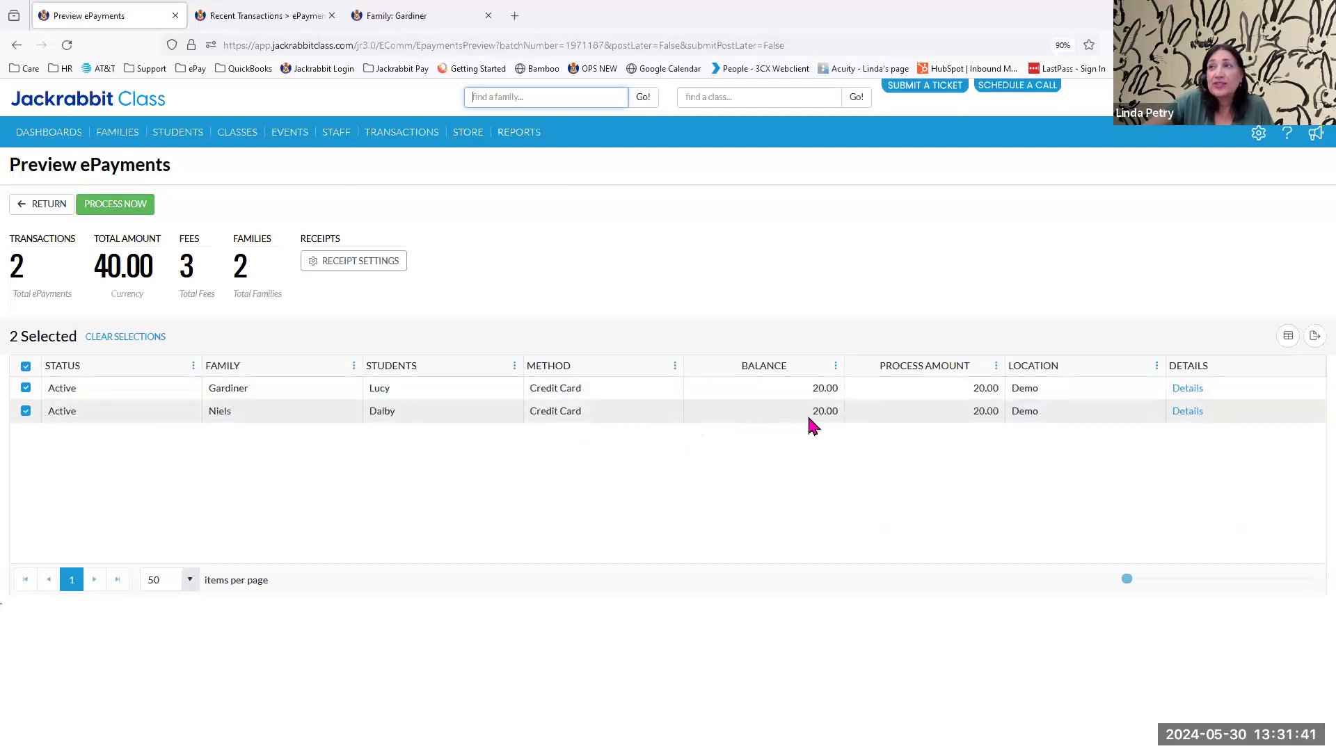
{"action": "left_click", "coordinate": [25, 411]}
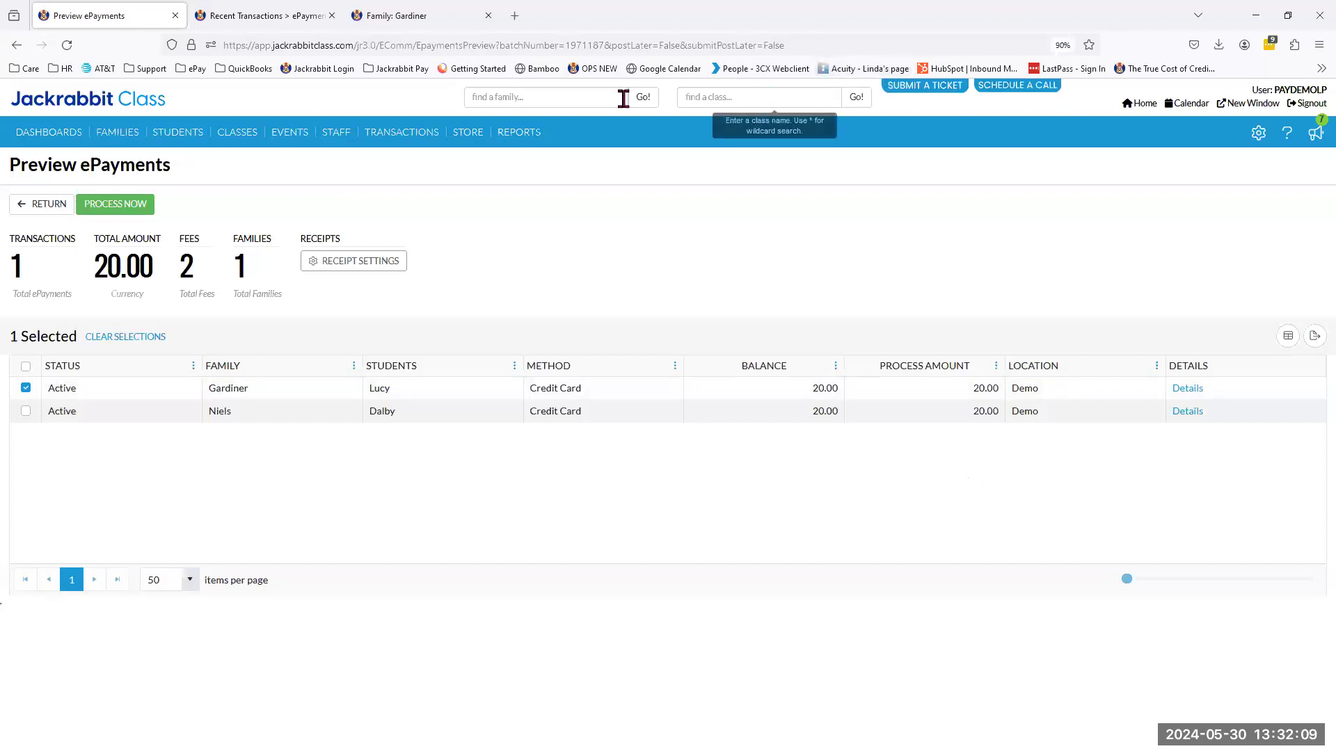
Find the family whose tuition fee was edited and view its billing info.
{"action": "left_click", "coordinate": [587, 97]}
{"action": "type", "text": "gardiner"}
{"action": "key", "text": "Return"}
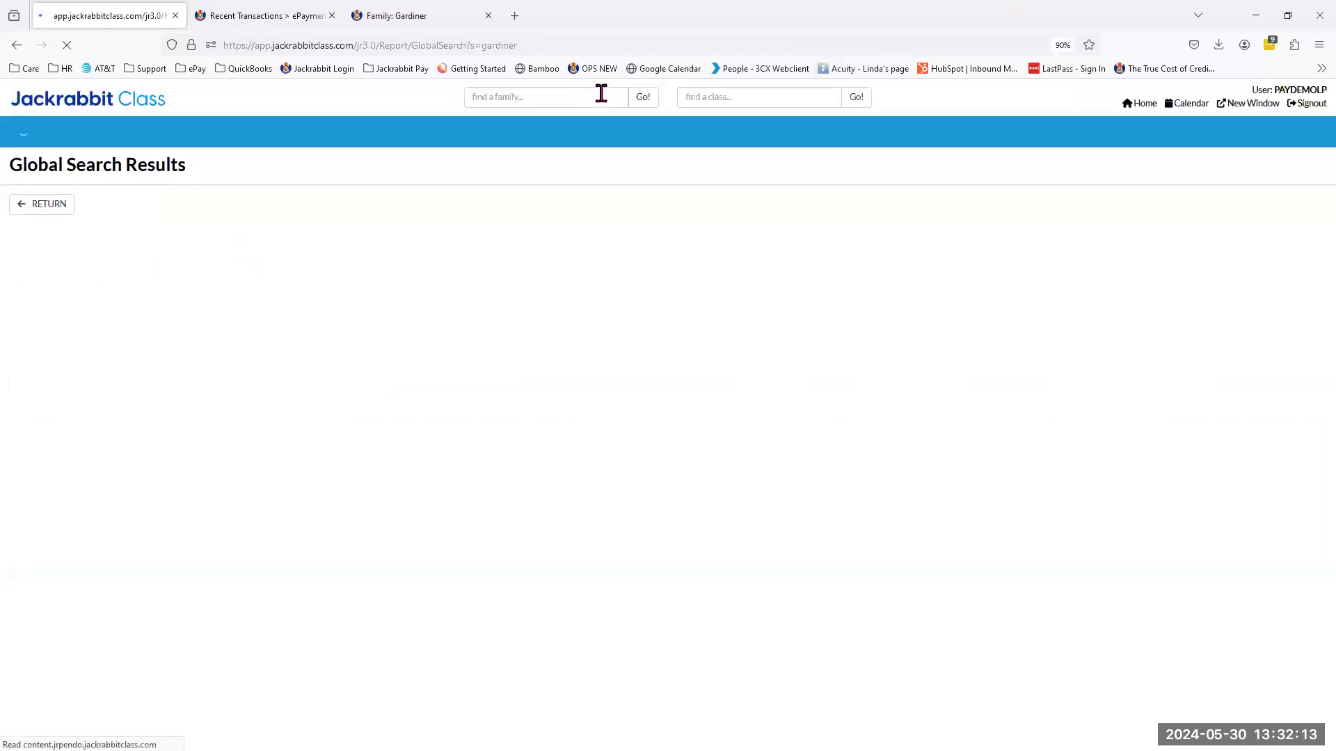
{"action": "left_click", "coordinate": [242, 283]}
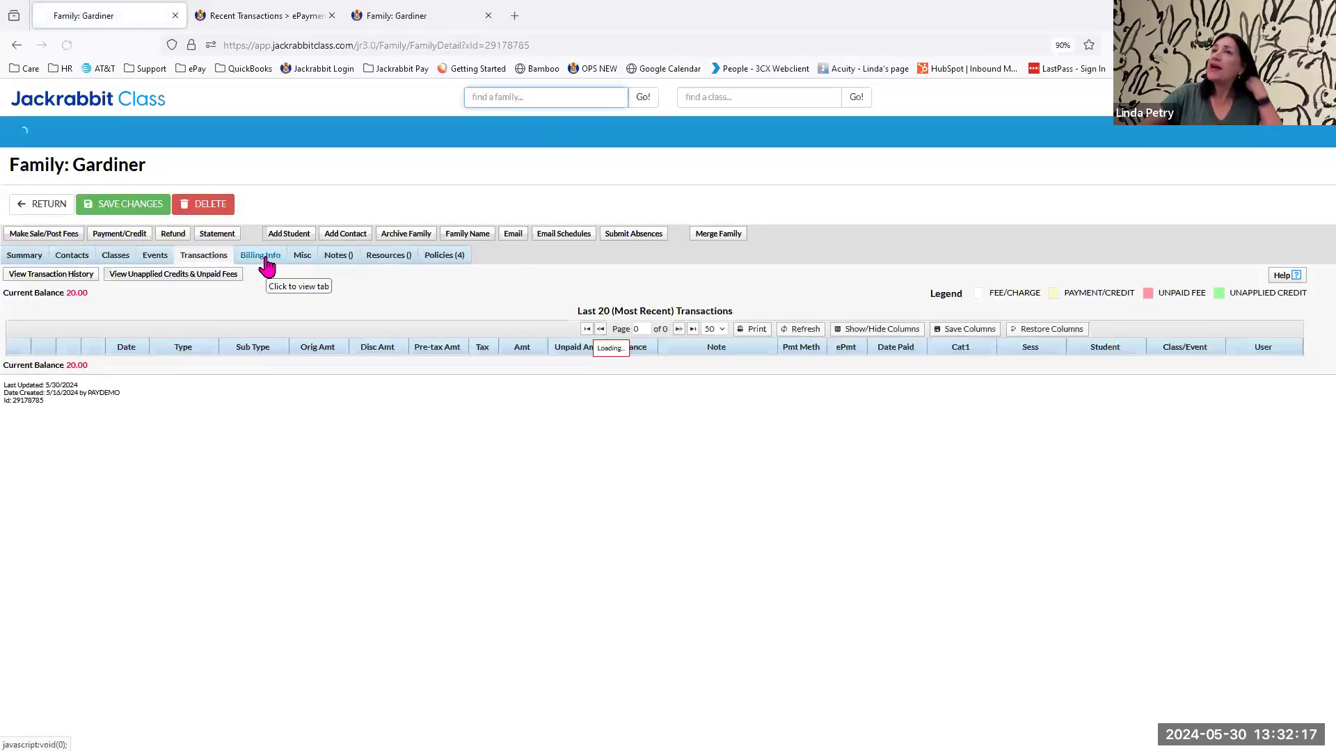
{"action": "left_click", "coordinate": [276, 259]}
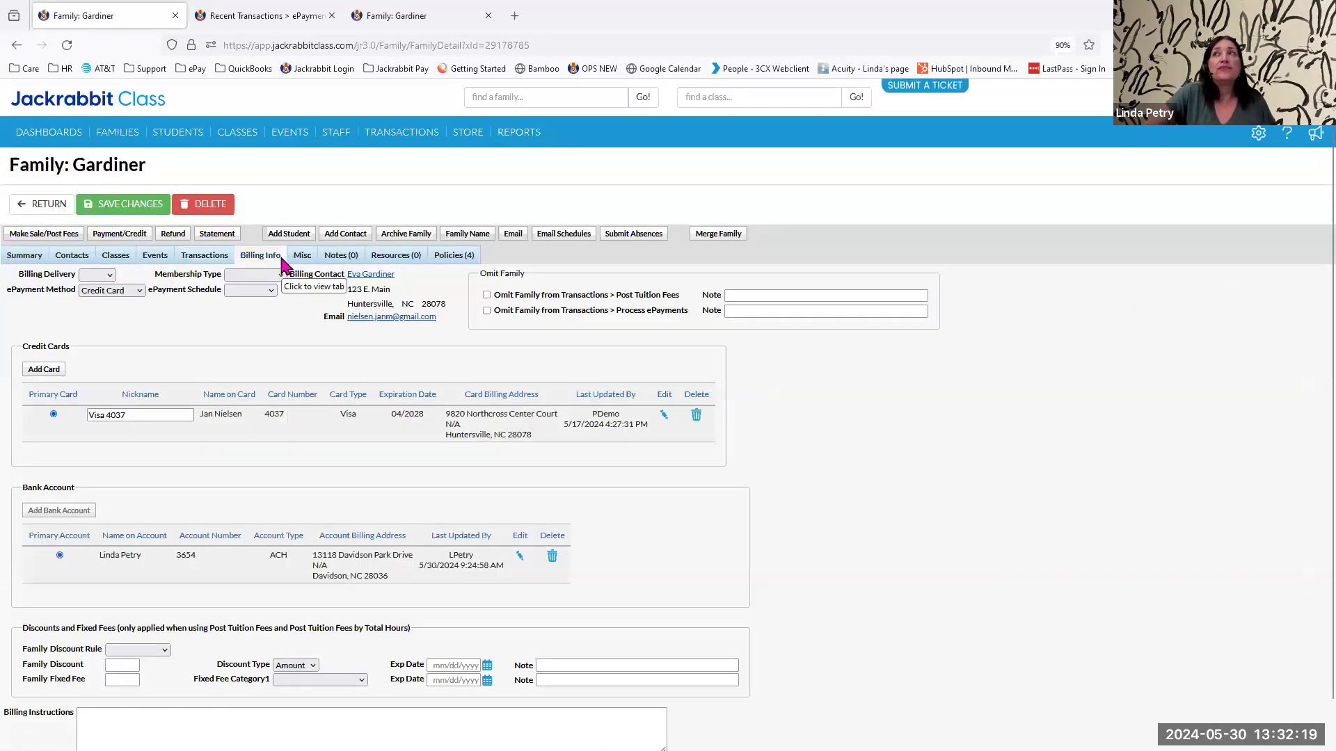
Set the family's ePayment Schedule to Monthly and save the change.
{"action": "left_click", "coordinate": [271, 292]}
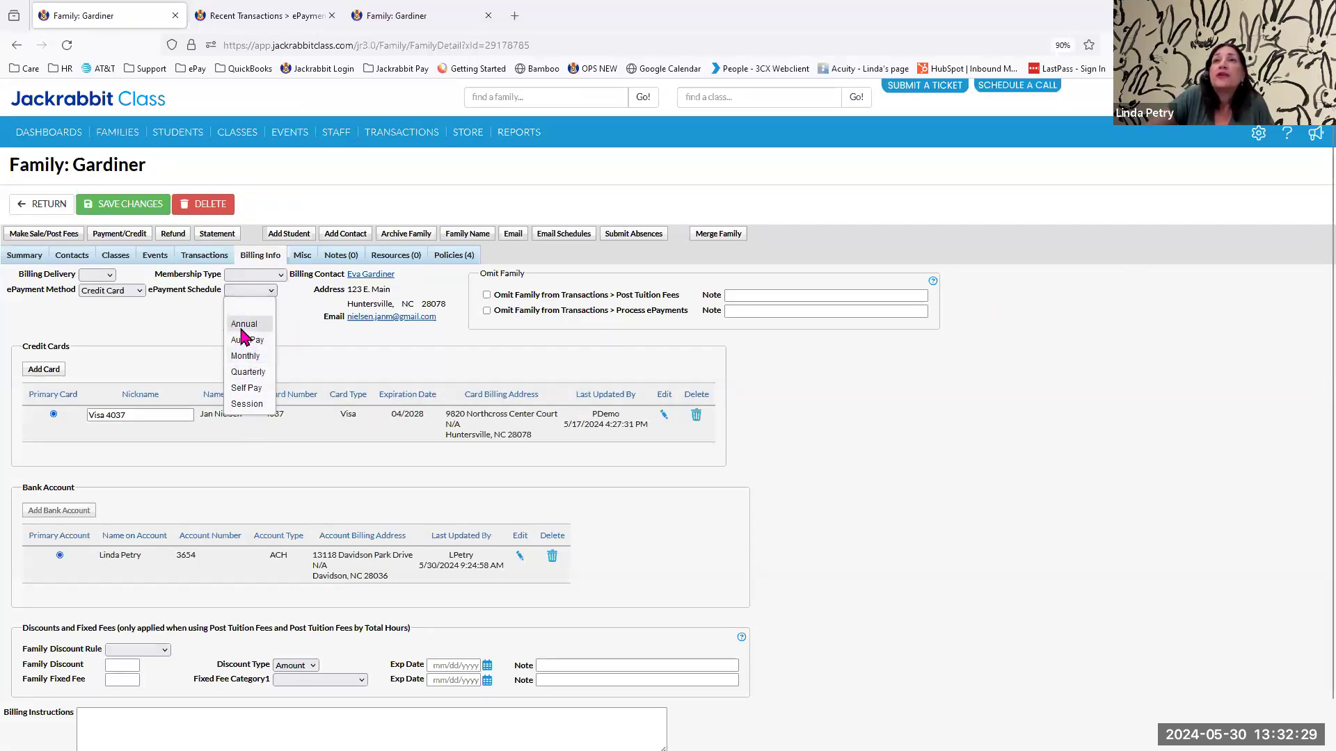
{"action": "left_click", "coordinate": [253, 356]}
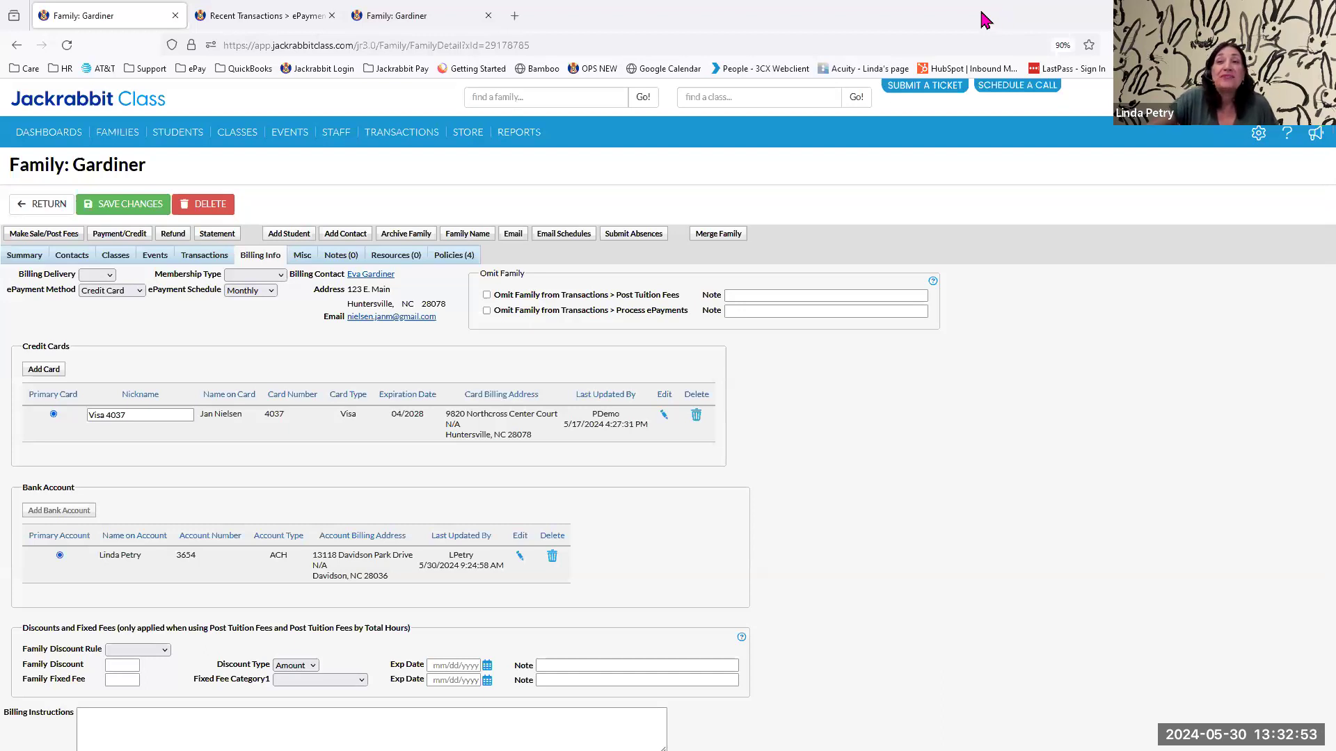
{"action": "left_click", "coordinate": [1258, 136]}
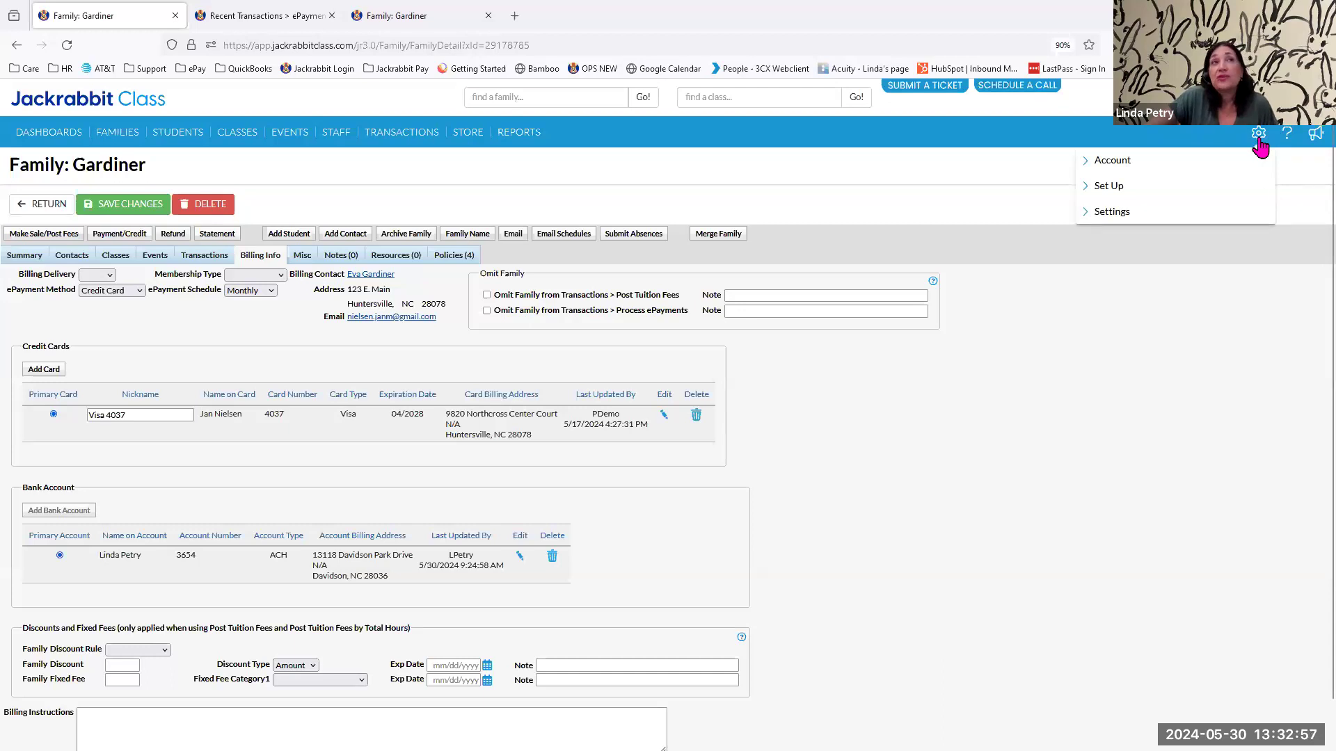
{"action": "left_click", "coordinate": [1259, 137]}
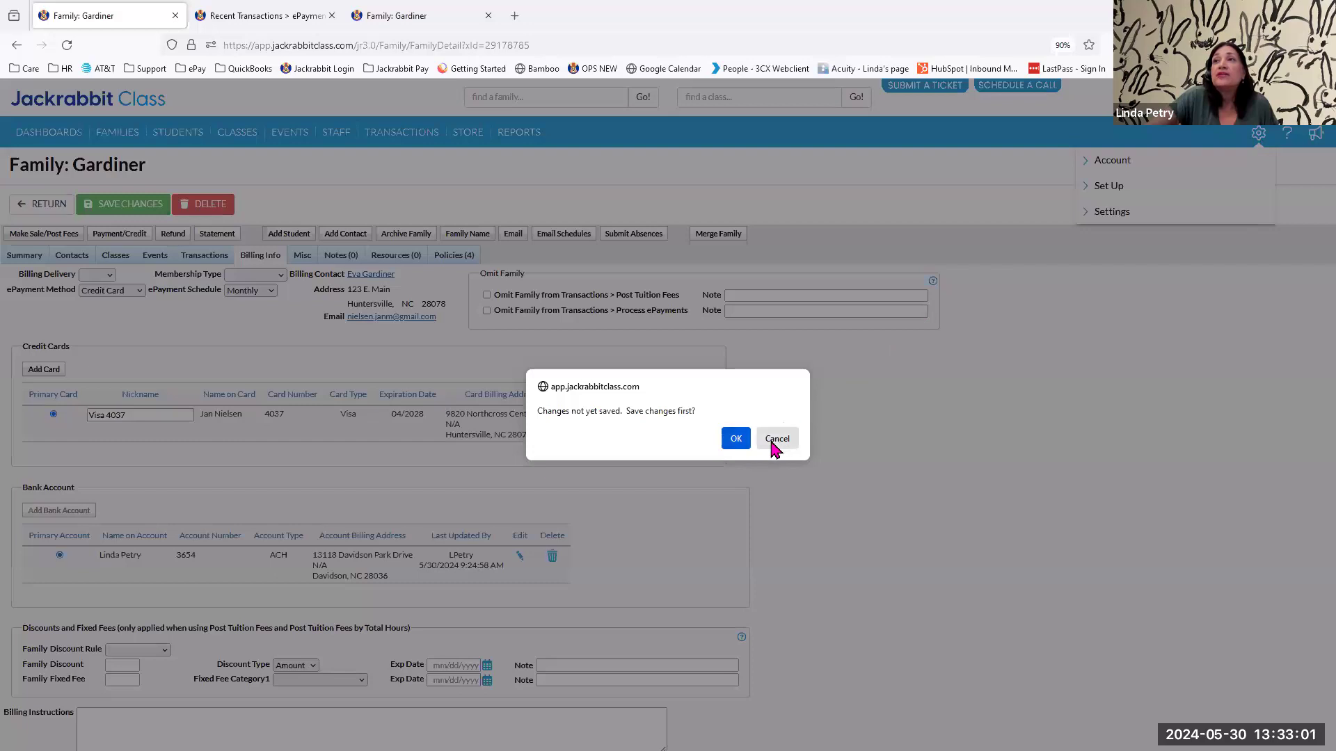
{"action": "left_click", "coordinate": [736, 440]}
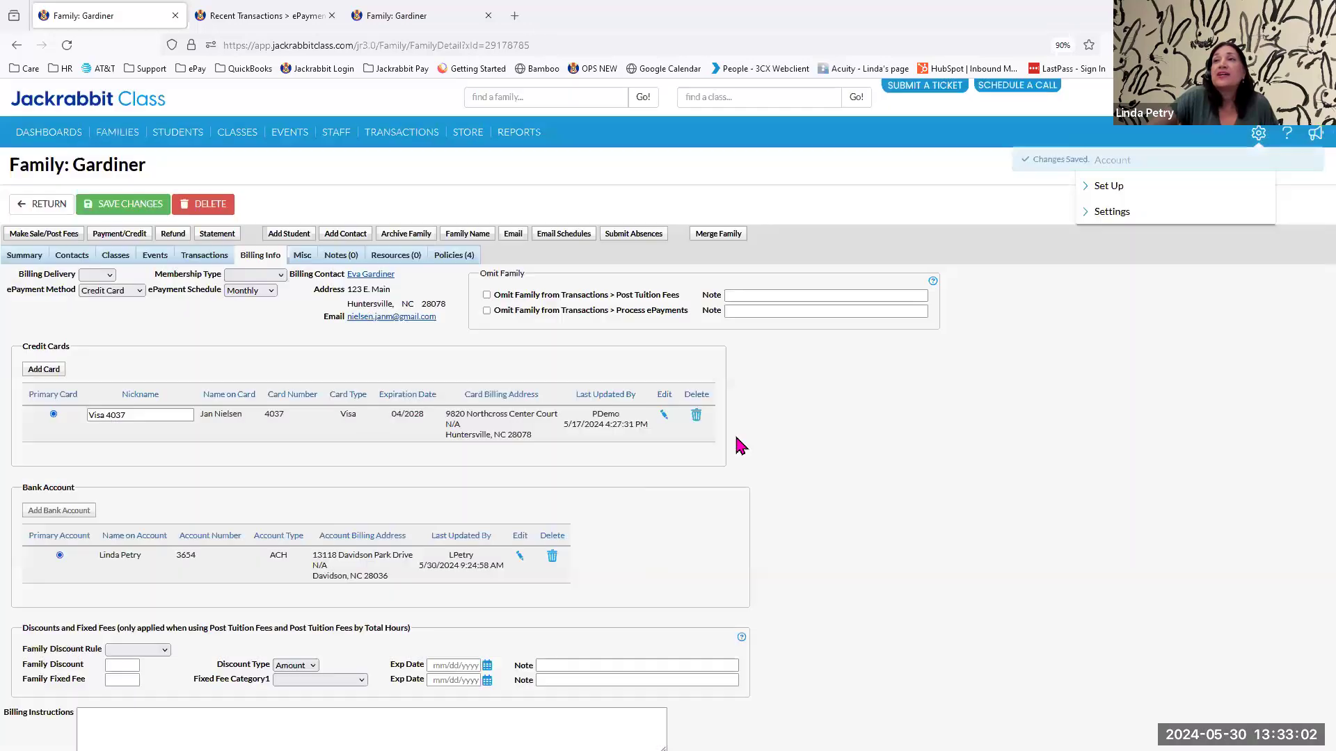
Open the ePayment Schedule list in the Drop-down List Editor of the general settings.
{"action": "left_click", "coordinate": [1258, 142]}
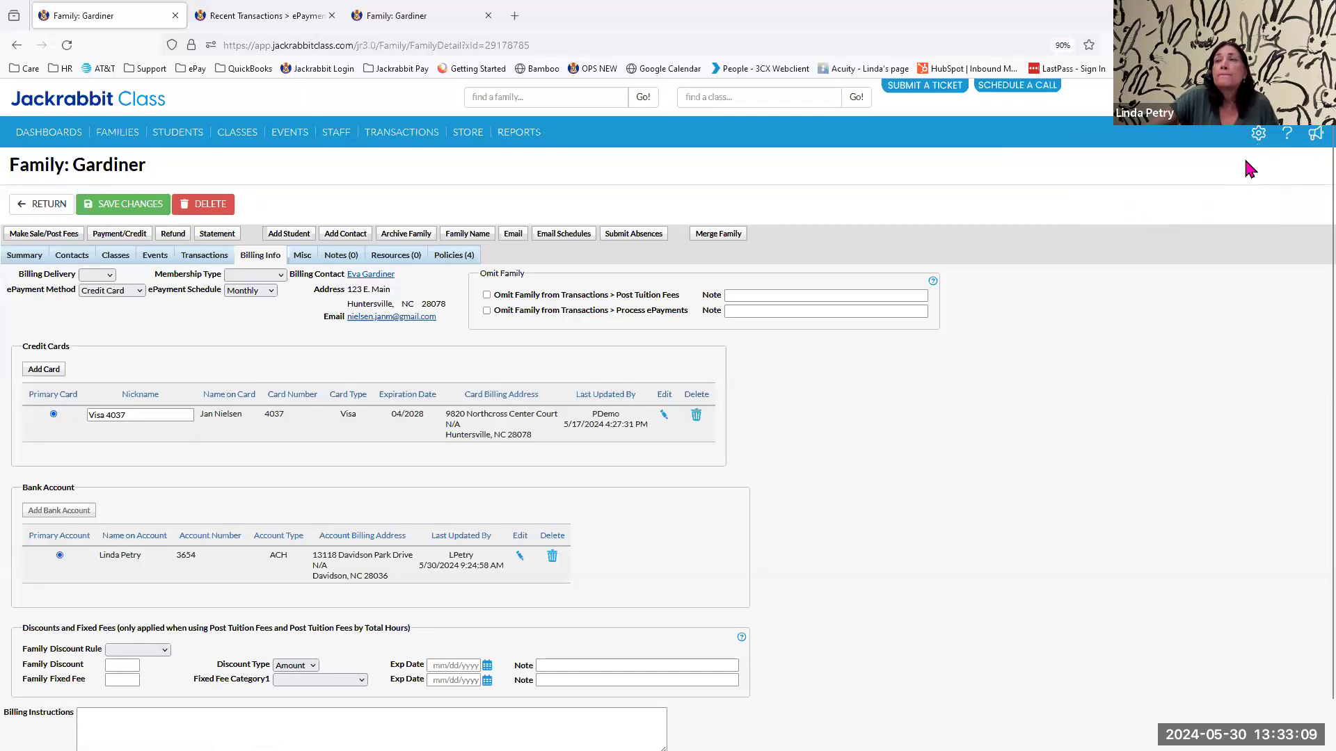
{"action": "mouse_move", "coordinate": [1257, 135]}
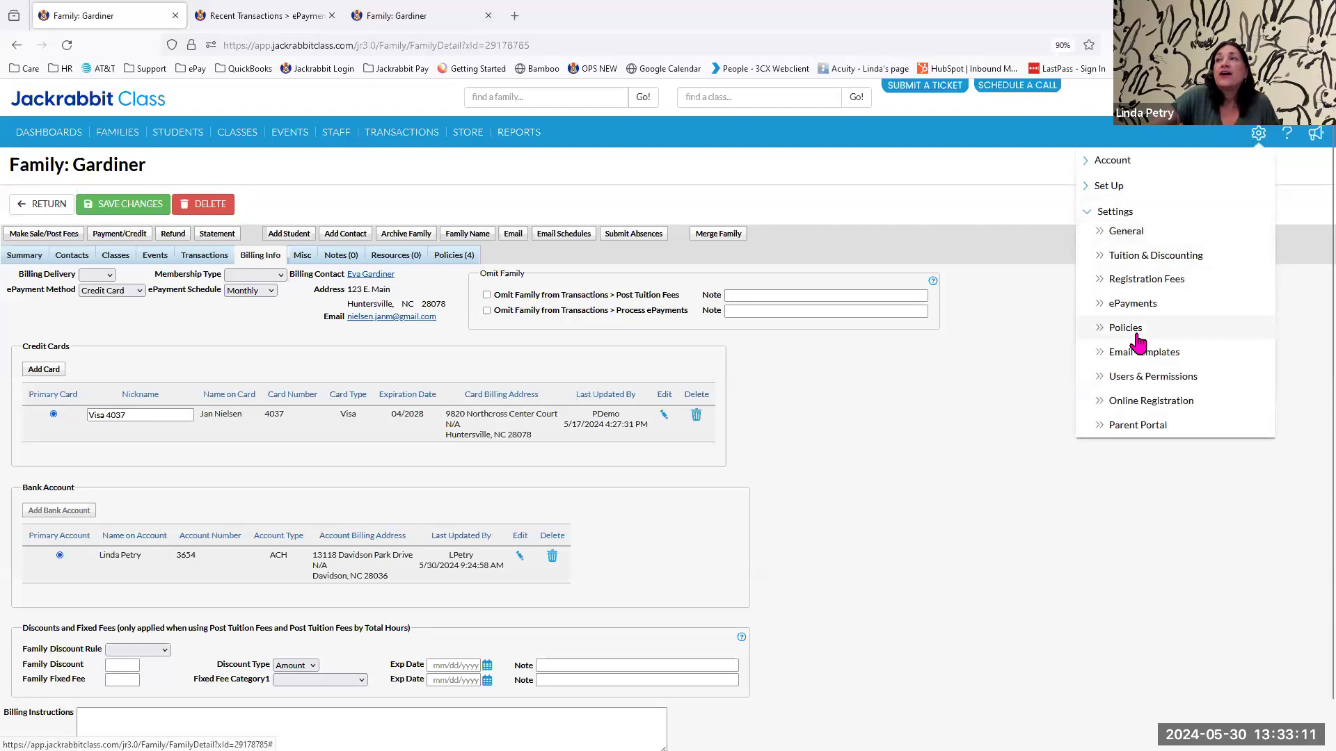
{"action": "left_click", "coordinate": [1127, 232]}
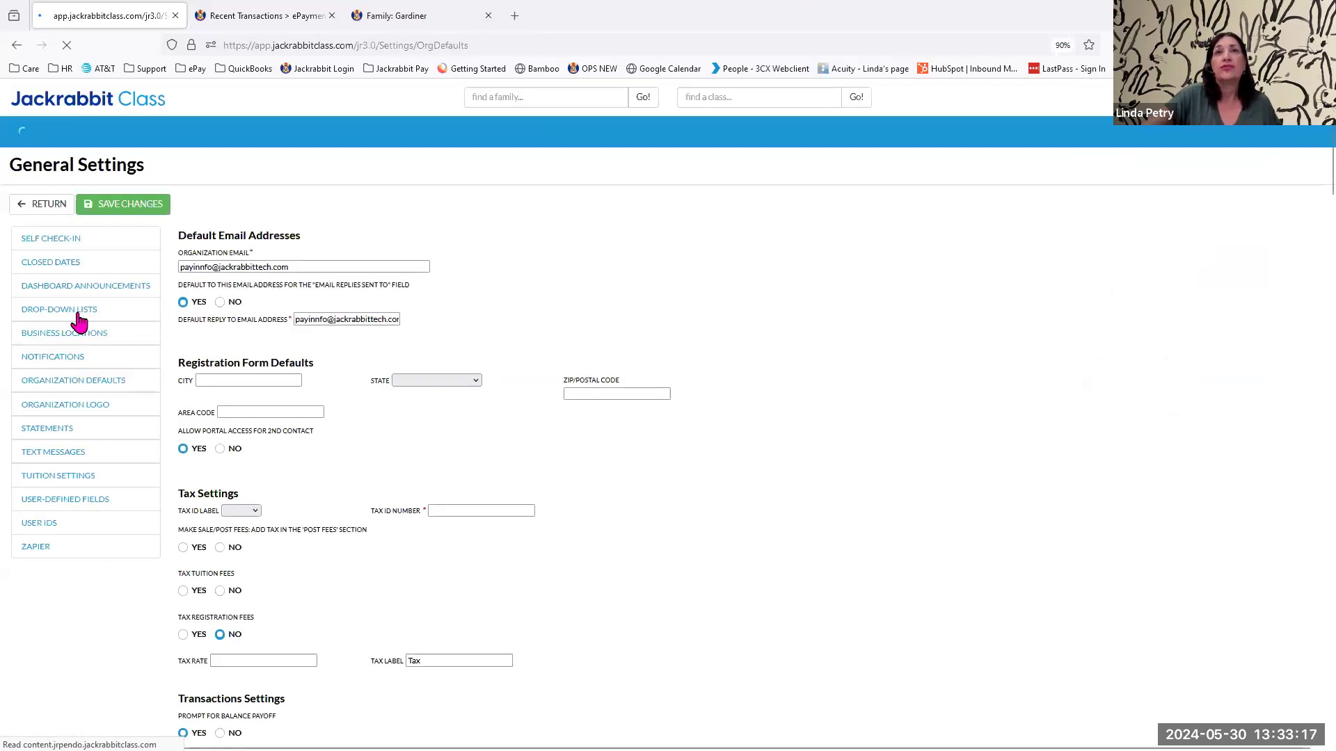
{"action": "left_click", "coordinate": [79, 320]}
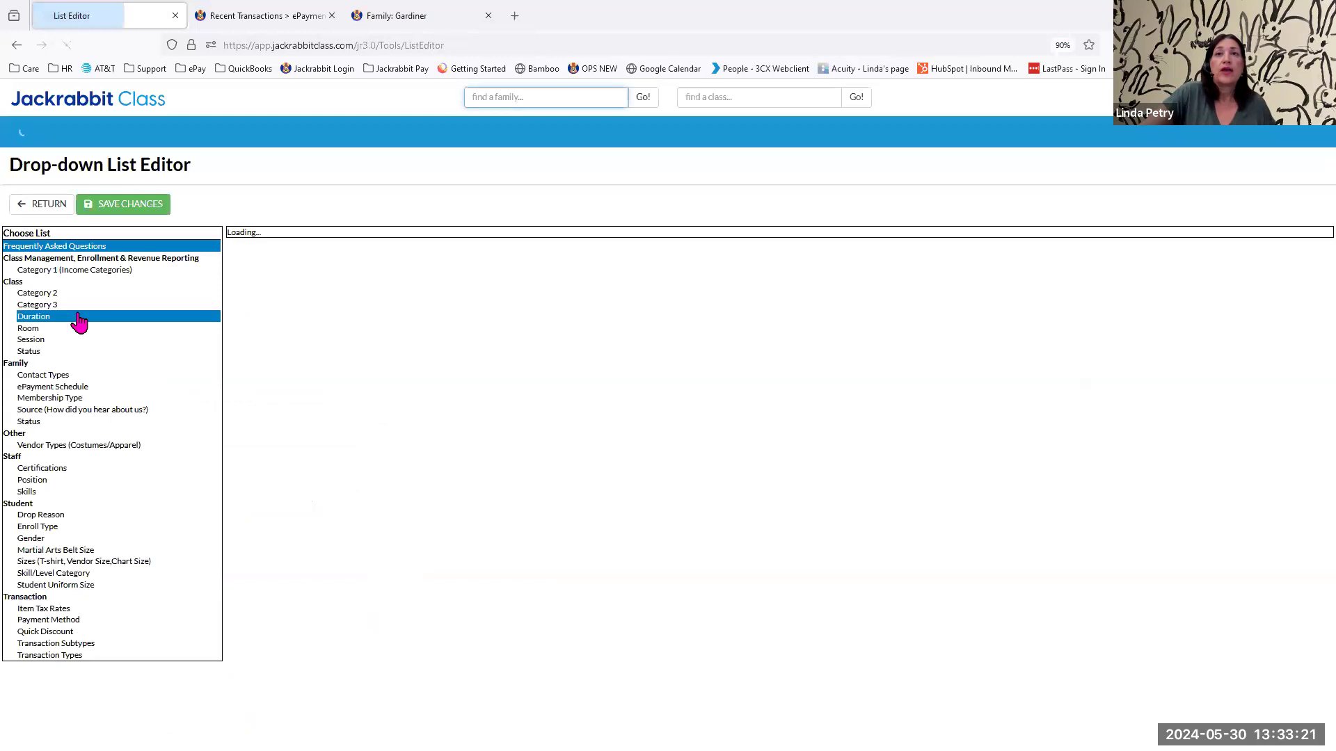
{"action": "left_click", "coordinate": [57, 392]}
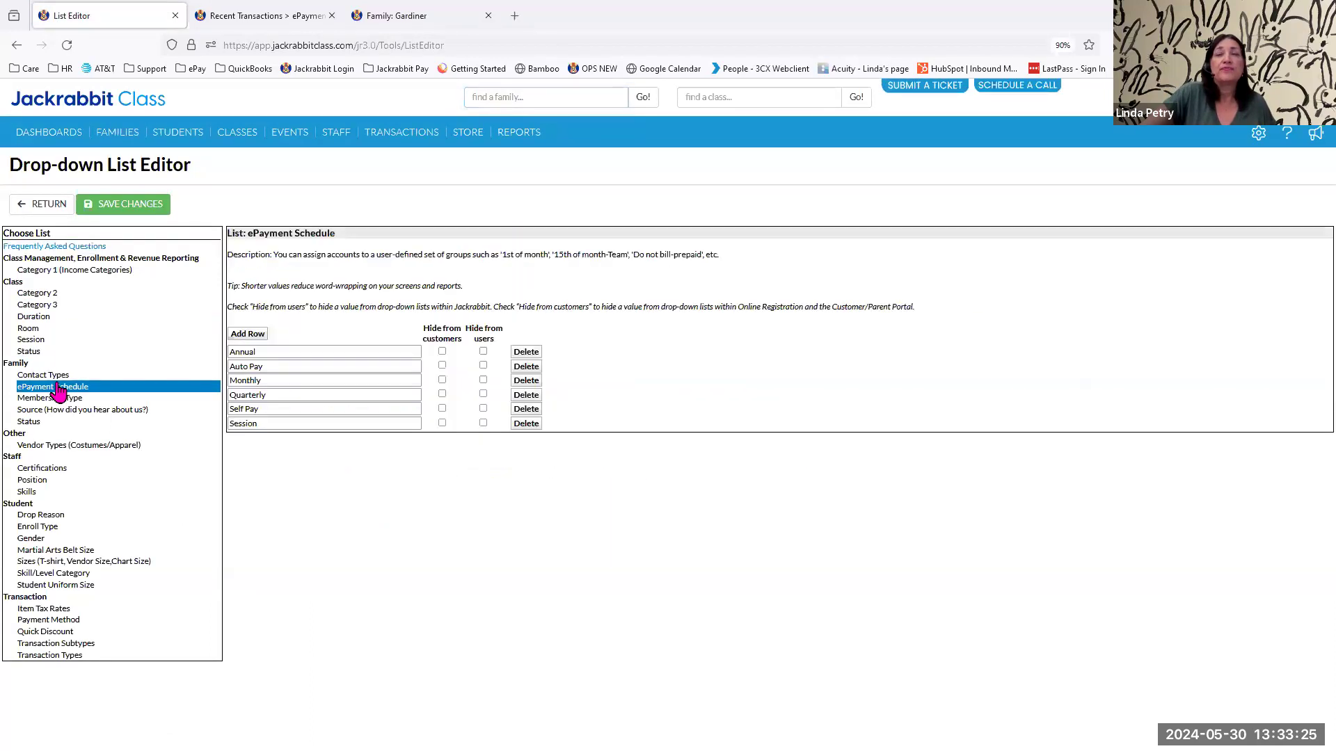
Add "1st of the month" and "15th of the month" to the ePayment Schedule list and save the changes.
{"action": "left_click", "coordinate": [245, 335]}
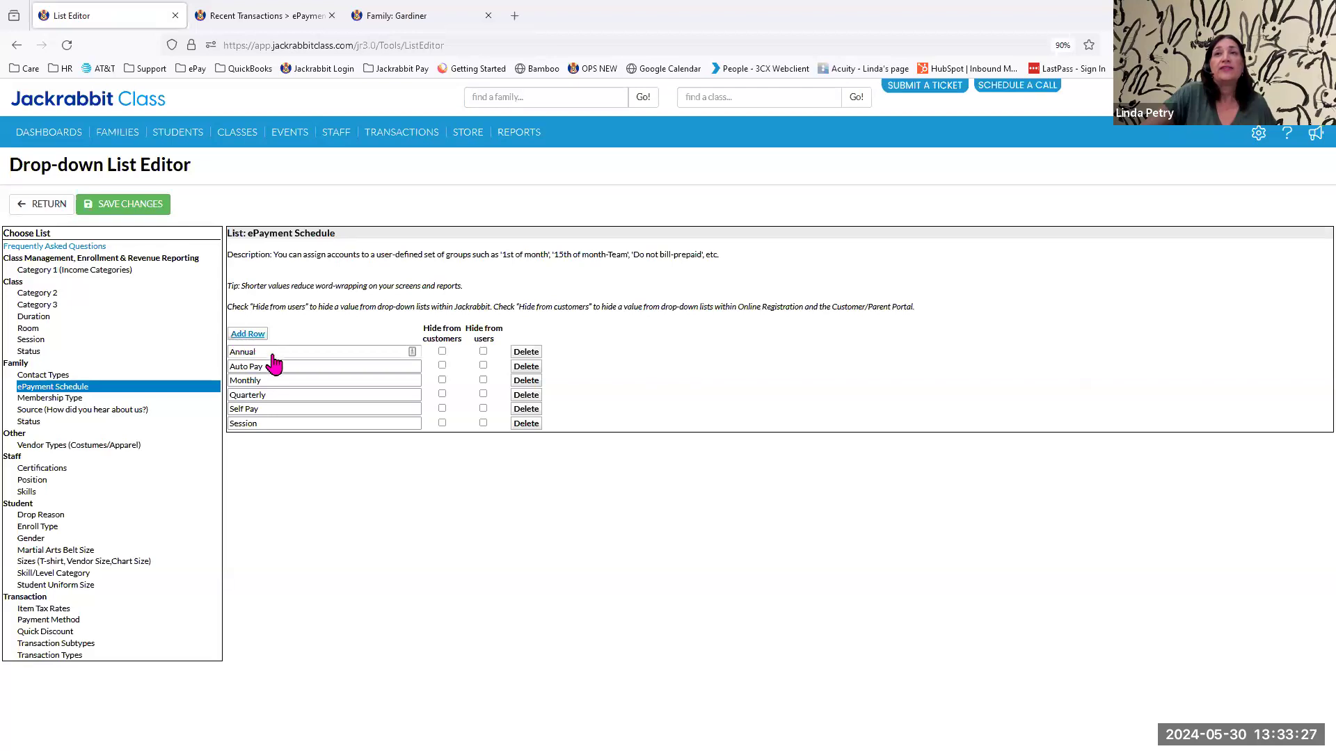
{"action": "left_click", "coordinate": [293, 349]}
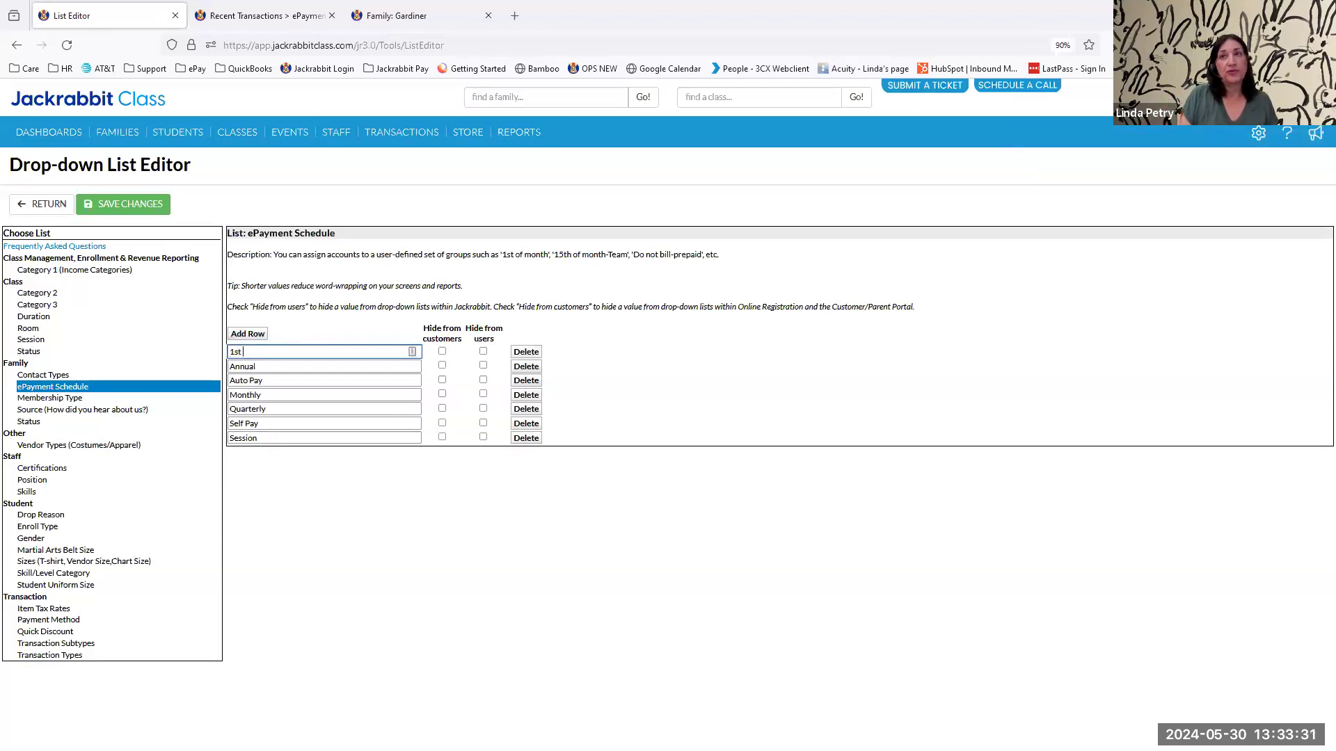
{"action": "type", "text": "1st of the month"}
{"action": "left_click", "coordinate": [247, 334]}
{"action": "left_click", "coordinate": [259, 351]}
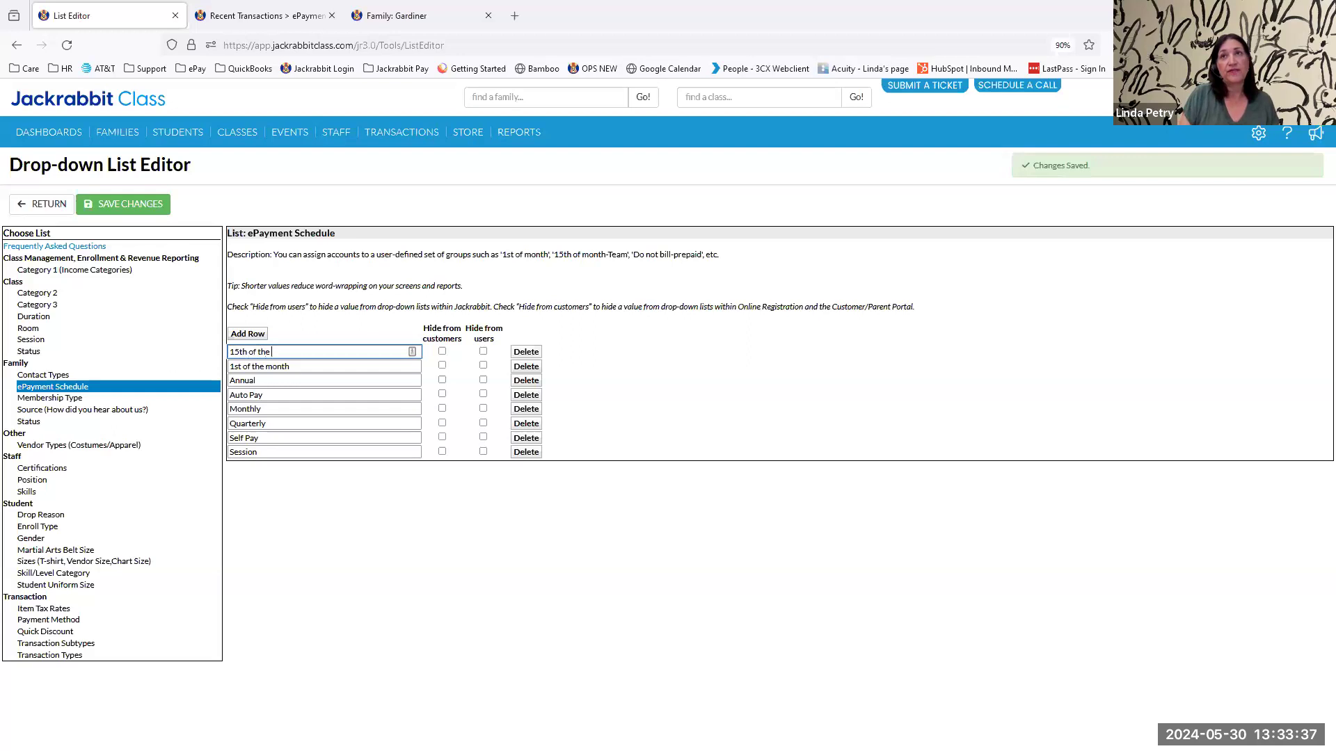
{"action": "left_click", "coordinate": [101, 205]}
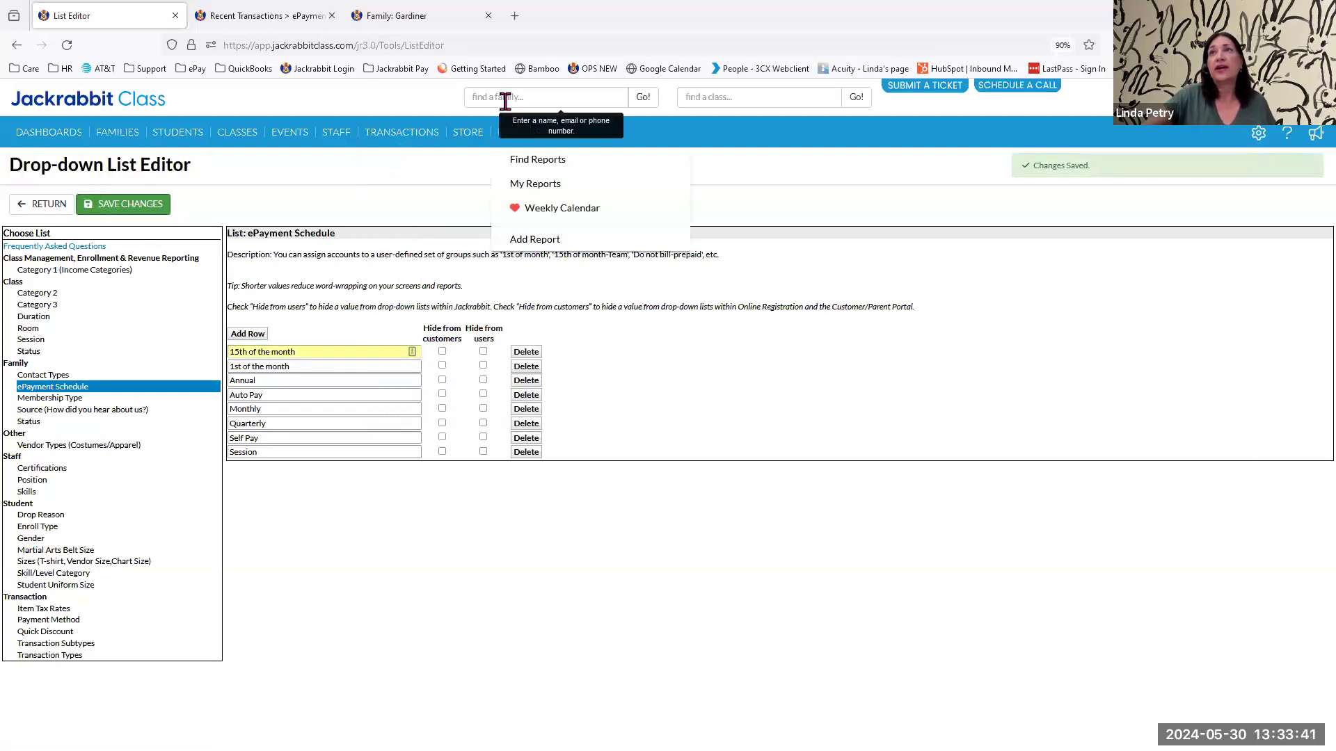
Search for the same family by last name and open its billing info again.
{"action": "left_click", "coordinate": [542, 97]}
{"action": "type", "text": "gardiner"}
{"action": "key", "text": "Return"}
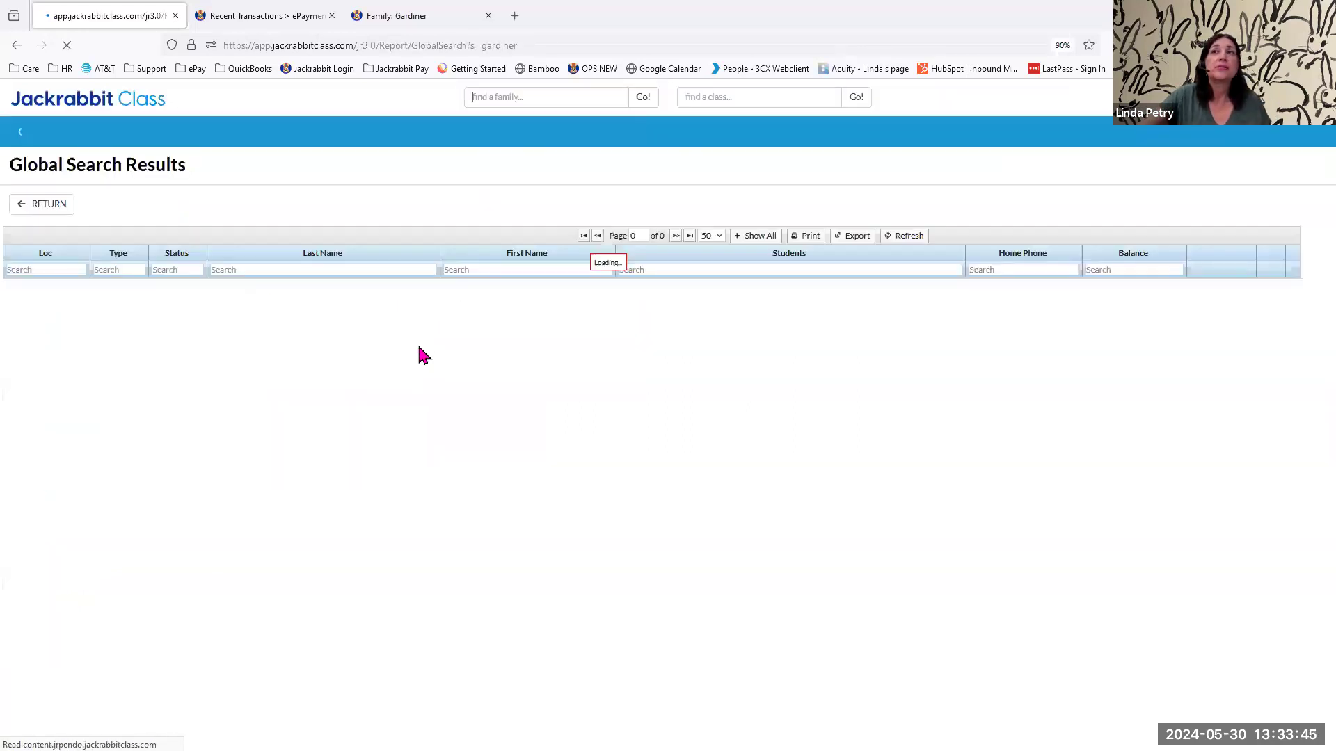
{"action": "left_click", "coordinate": [245, 291]}
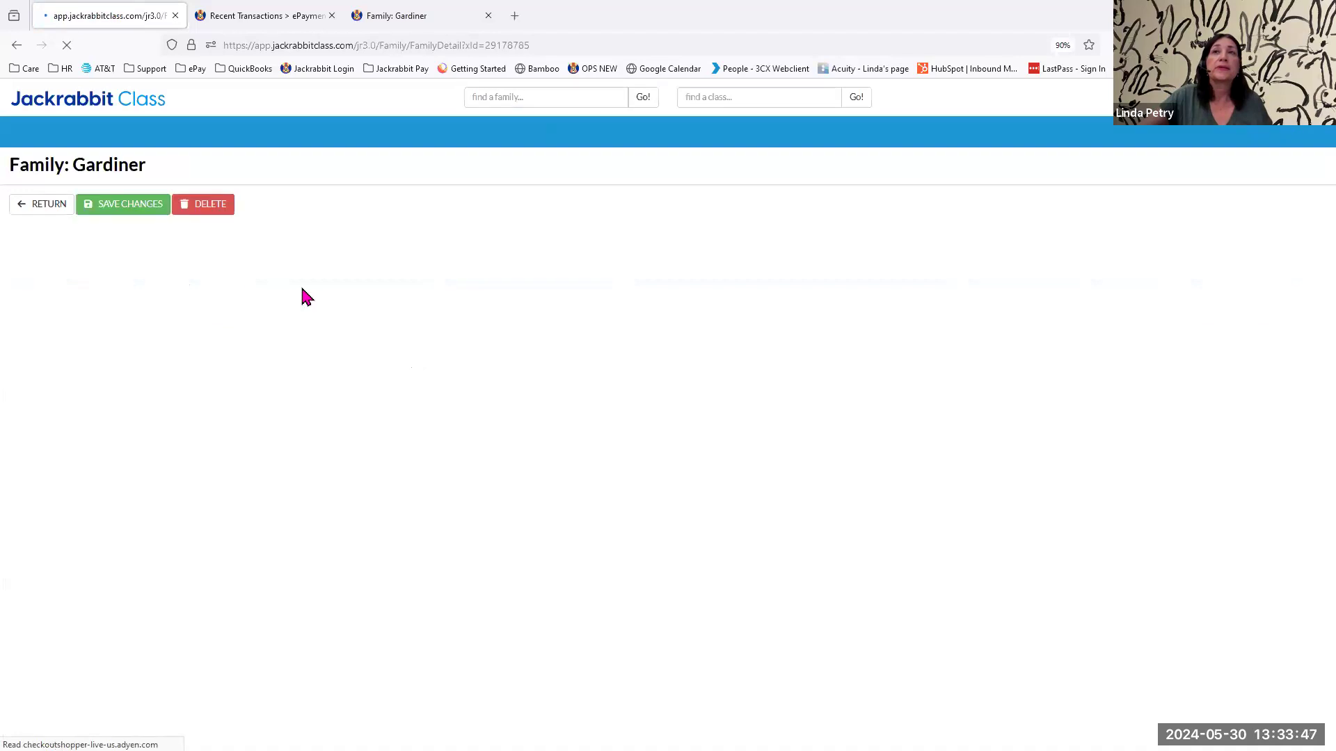
{"action": "left_click", "coordinate": [259, 259]}
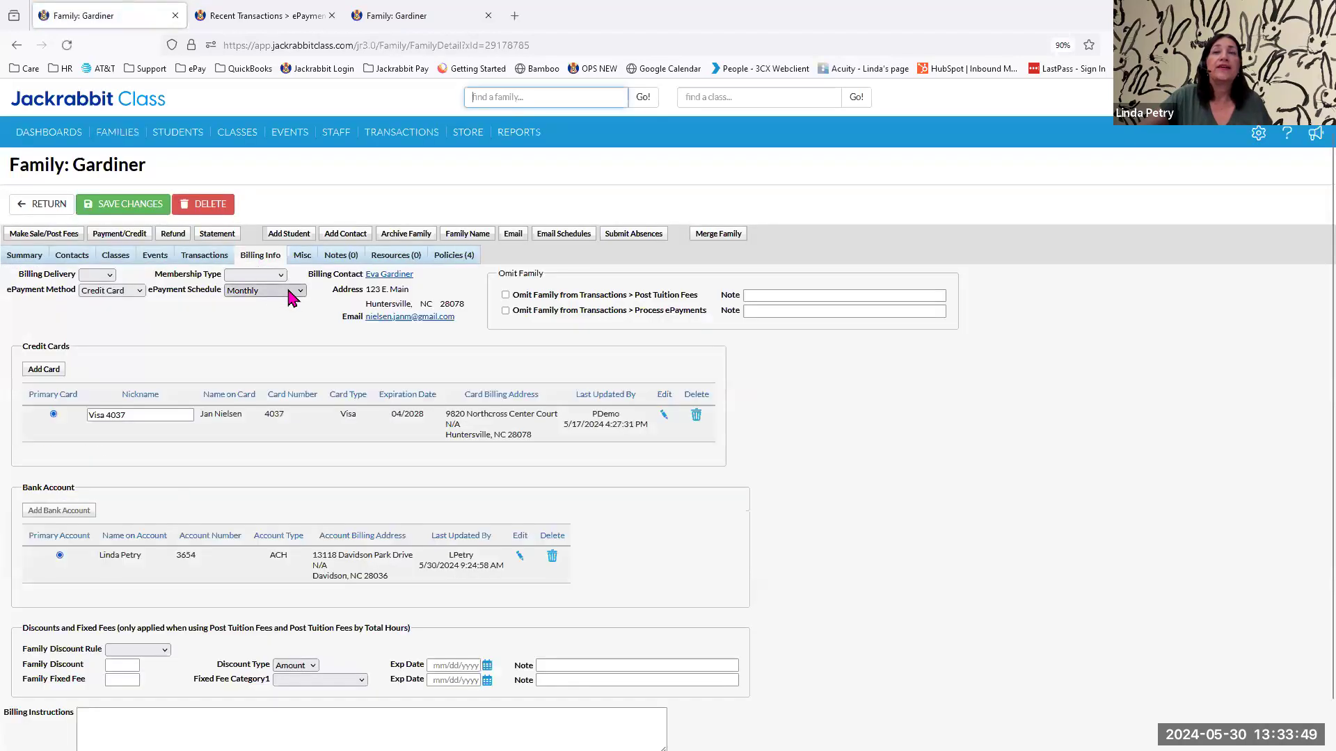
Set the family's ePayment Schedule to "15th of the month" and save the change.
{"action": "left_click", "coordinate": [288, 291]}
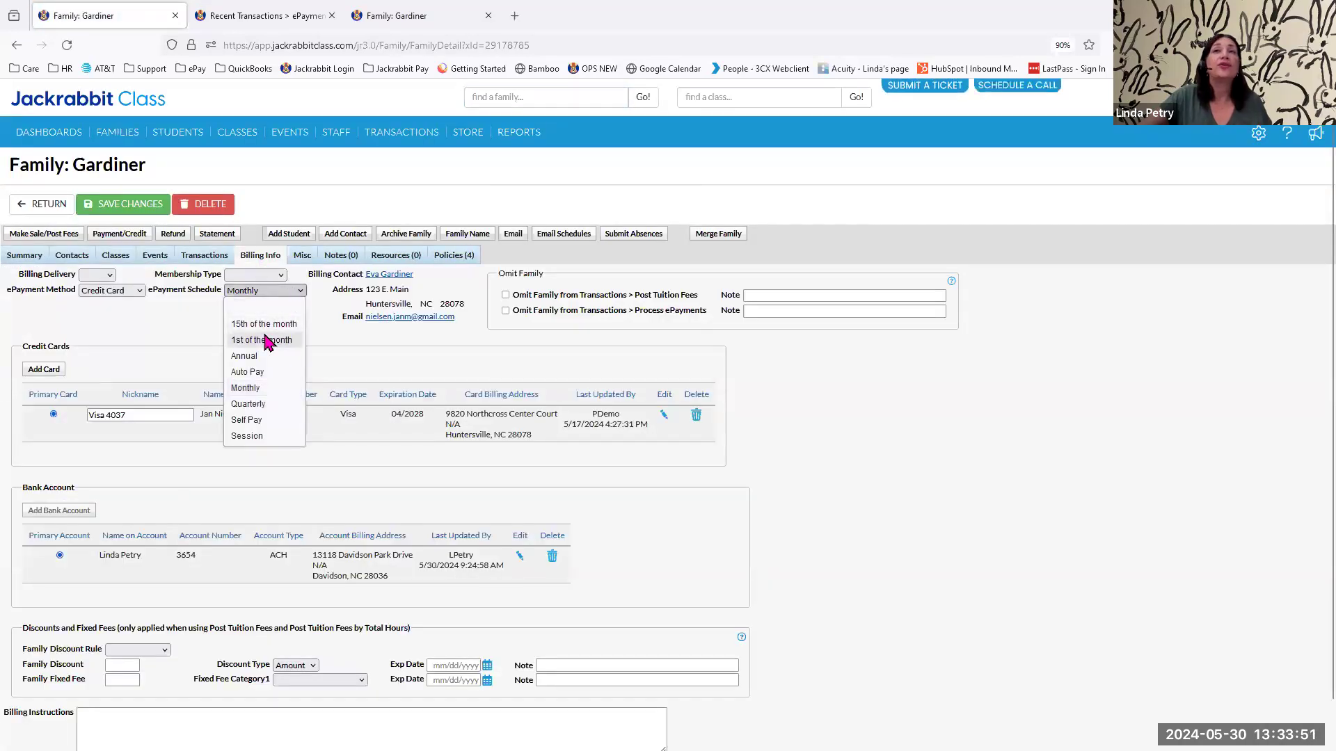
{"action": "left_click", "coordinate": [267, 341]}
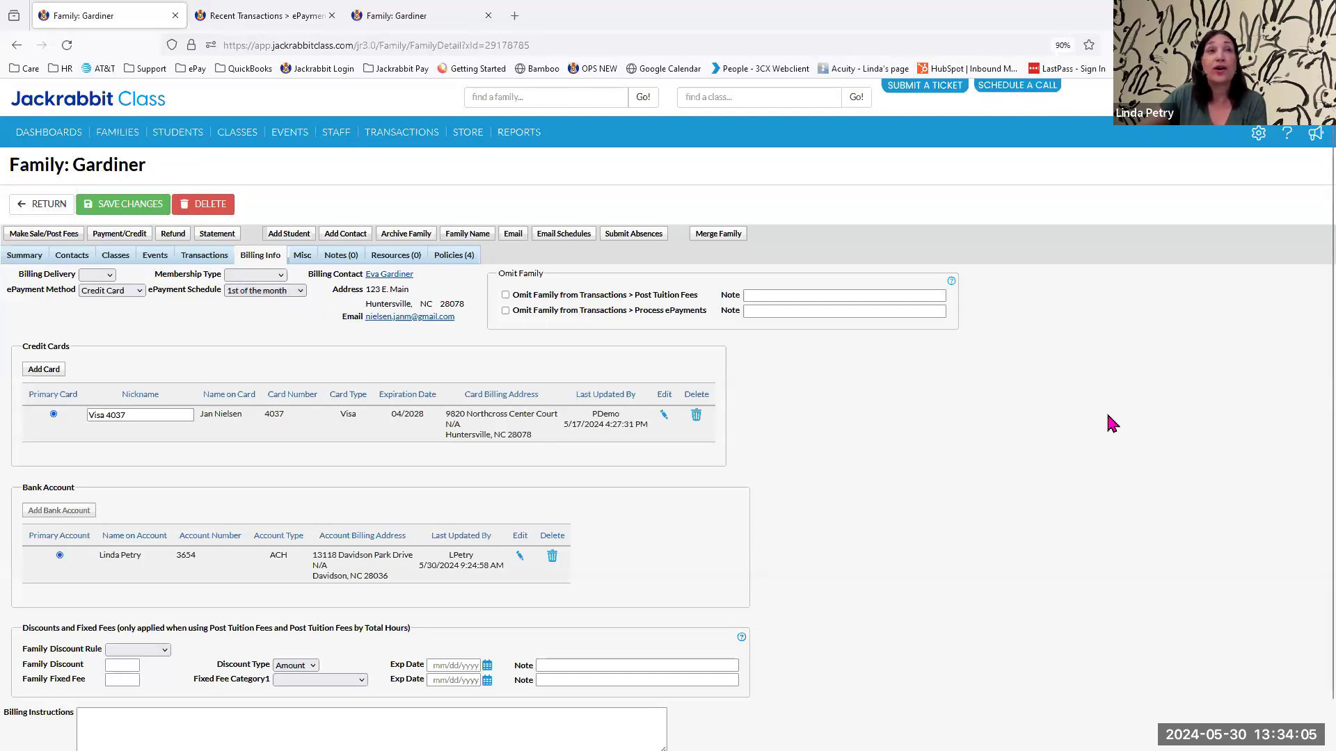
{"action": "left_click", "coordinate": [301, 291]}
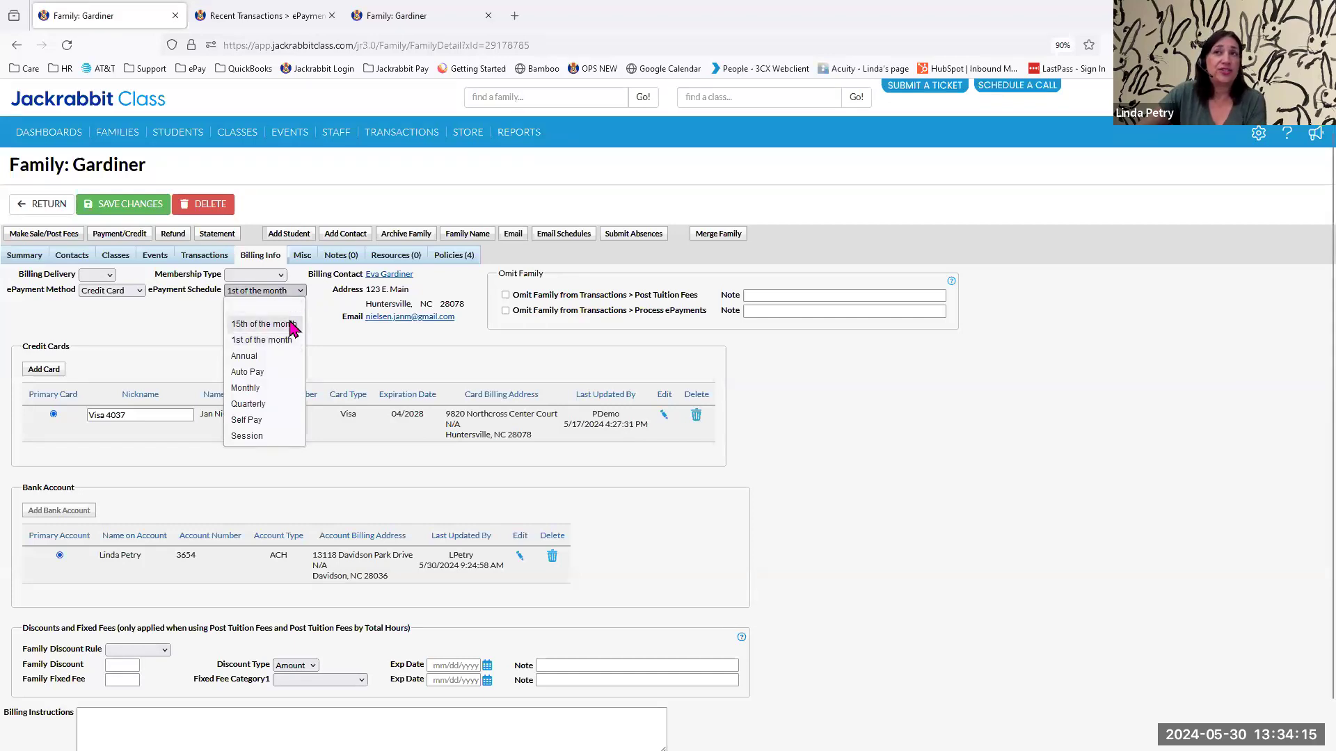
{"action": "left_click", "coordinate": [292, 324]}
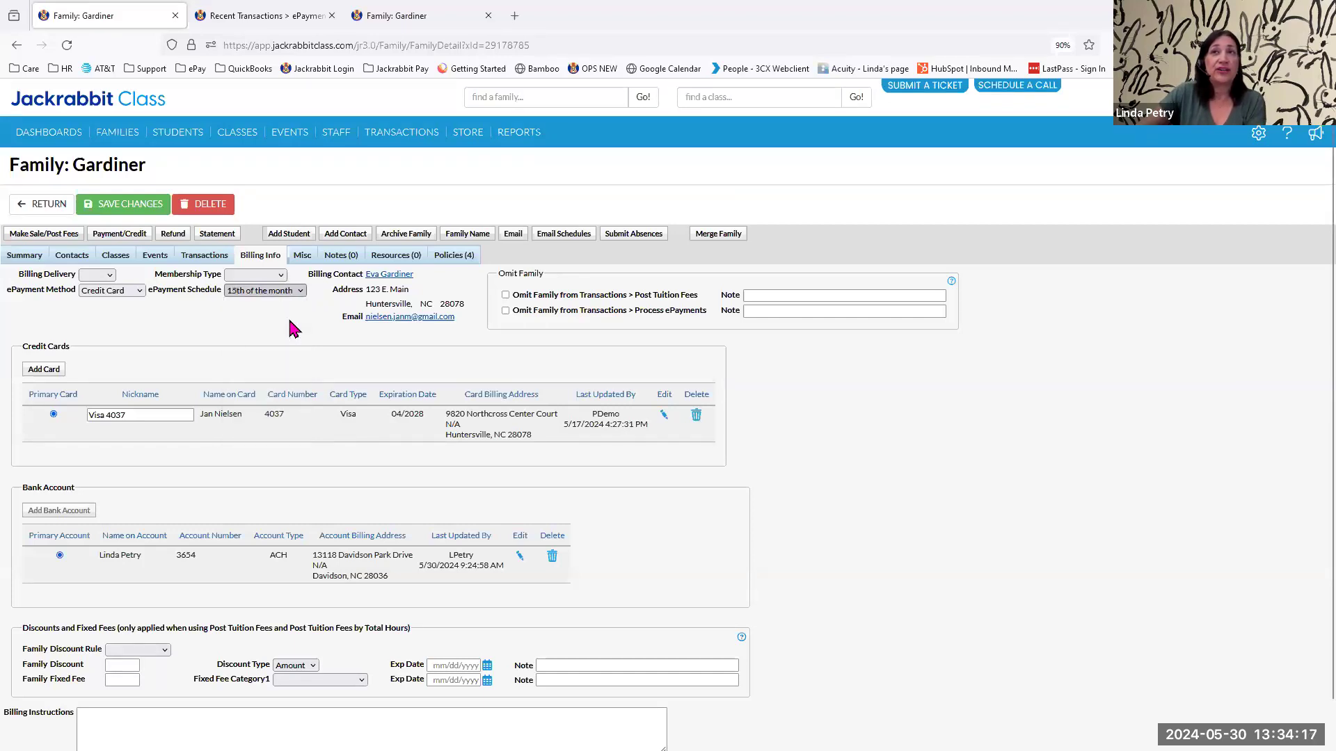
{"action": "left_click", "coordinate": [128, 209]}
Preview the ePayments for families on the "15th of the month" ePayment Schedule.
{"action": "mouse_move", "coordinate": [401, 132]}
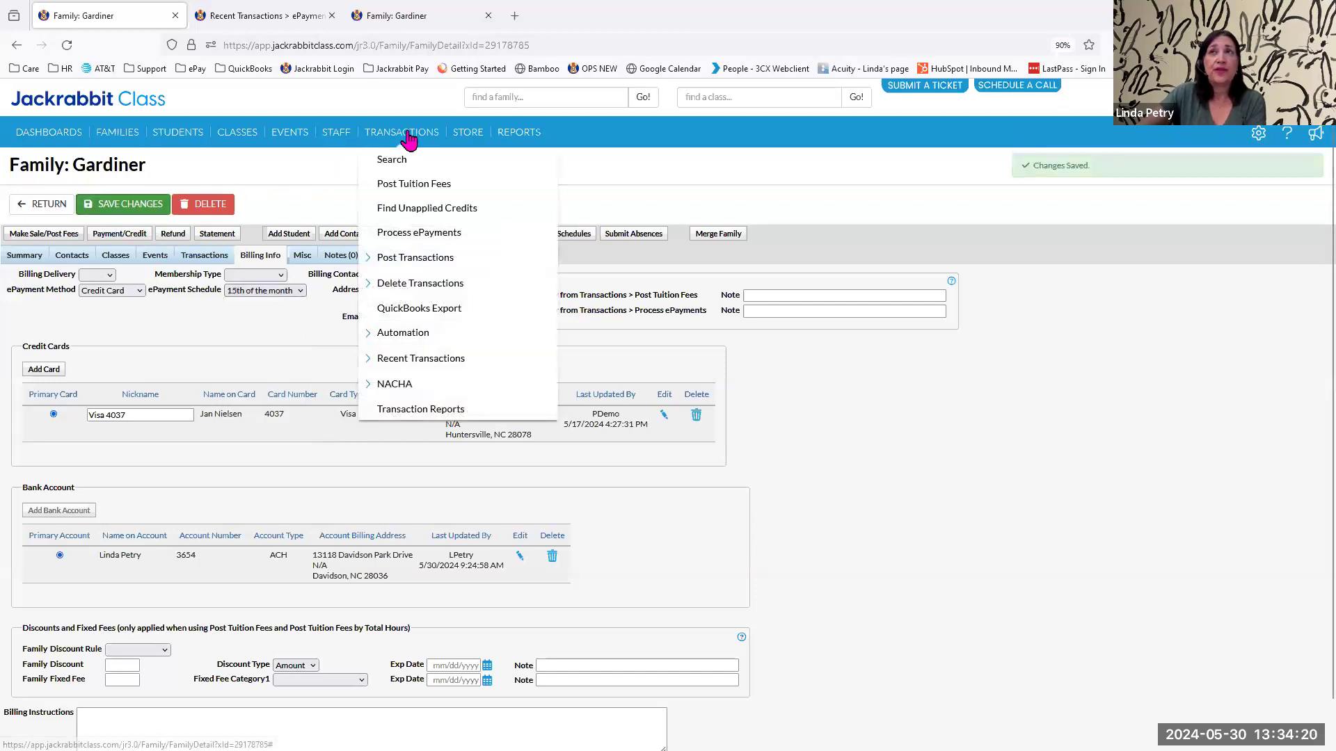
{"action": "left_click", "coordinate": [410, 235]}
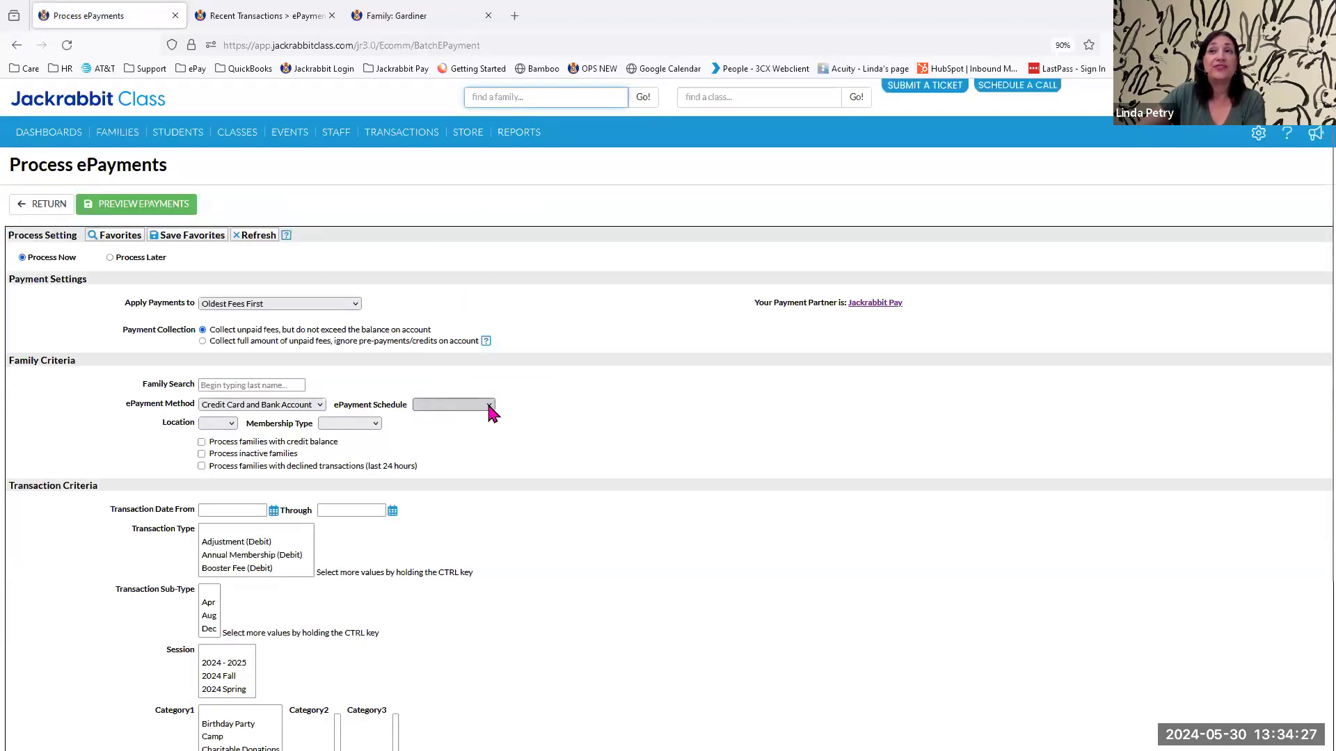
{"action": "left_click", "coordinate": [490, 407]}
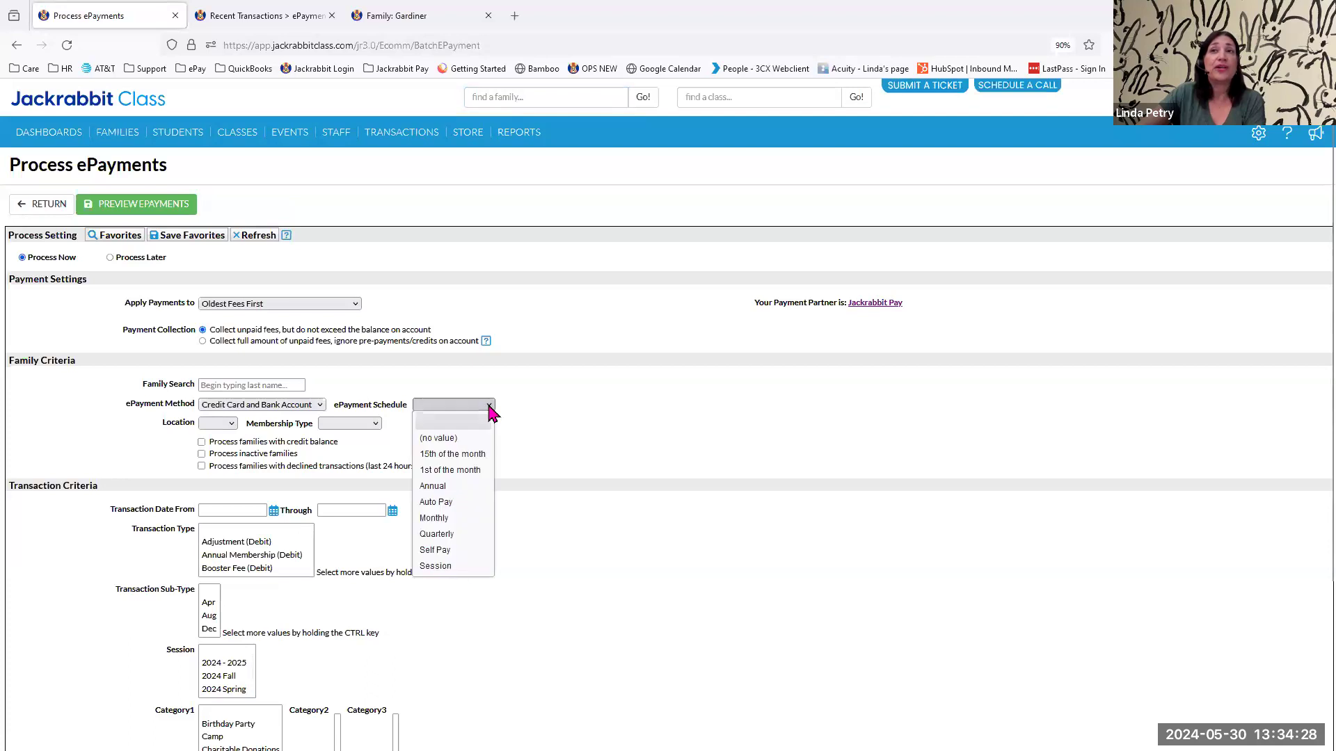
{"action": "left_click", "coordinate": [474, 454]}
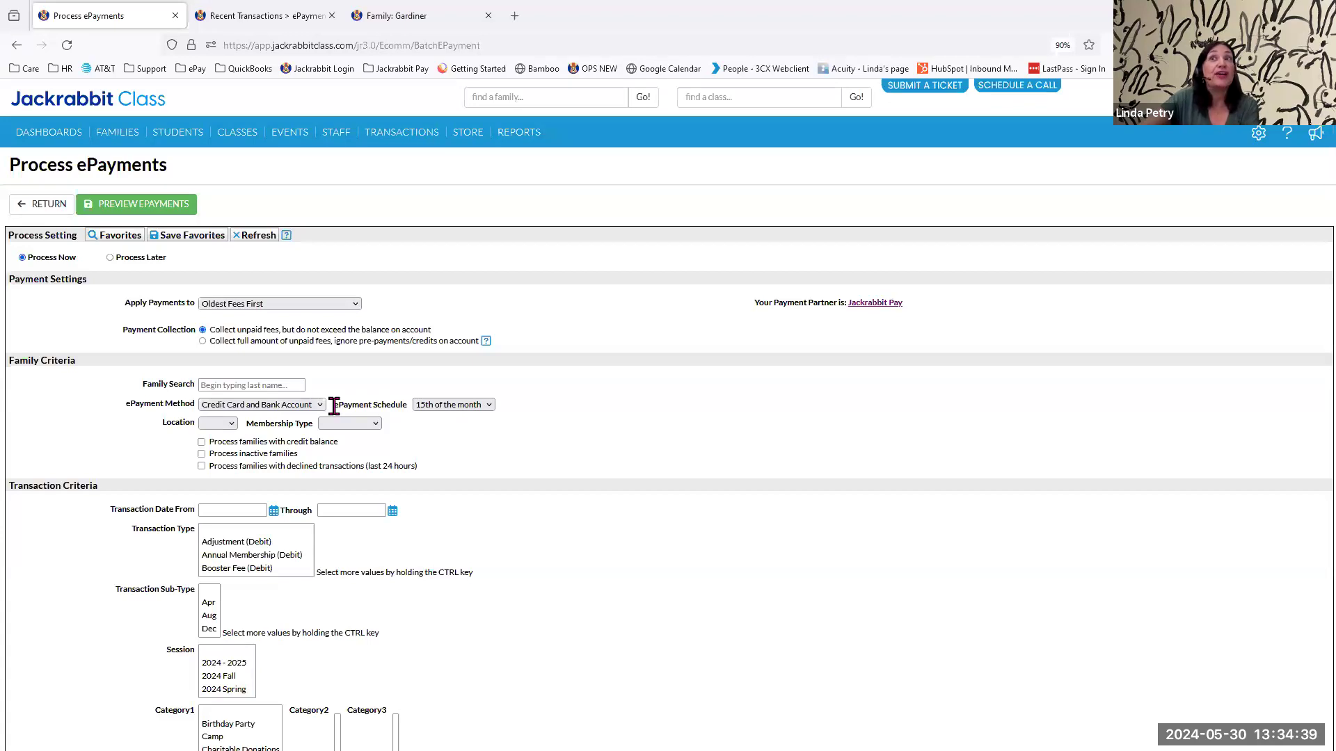
{"action": "left_click", "coordinate": [154, 210]}
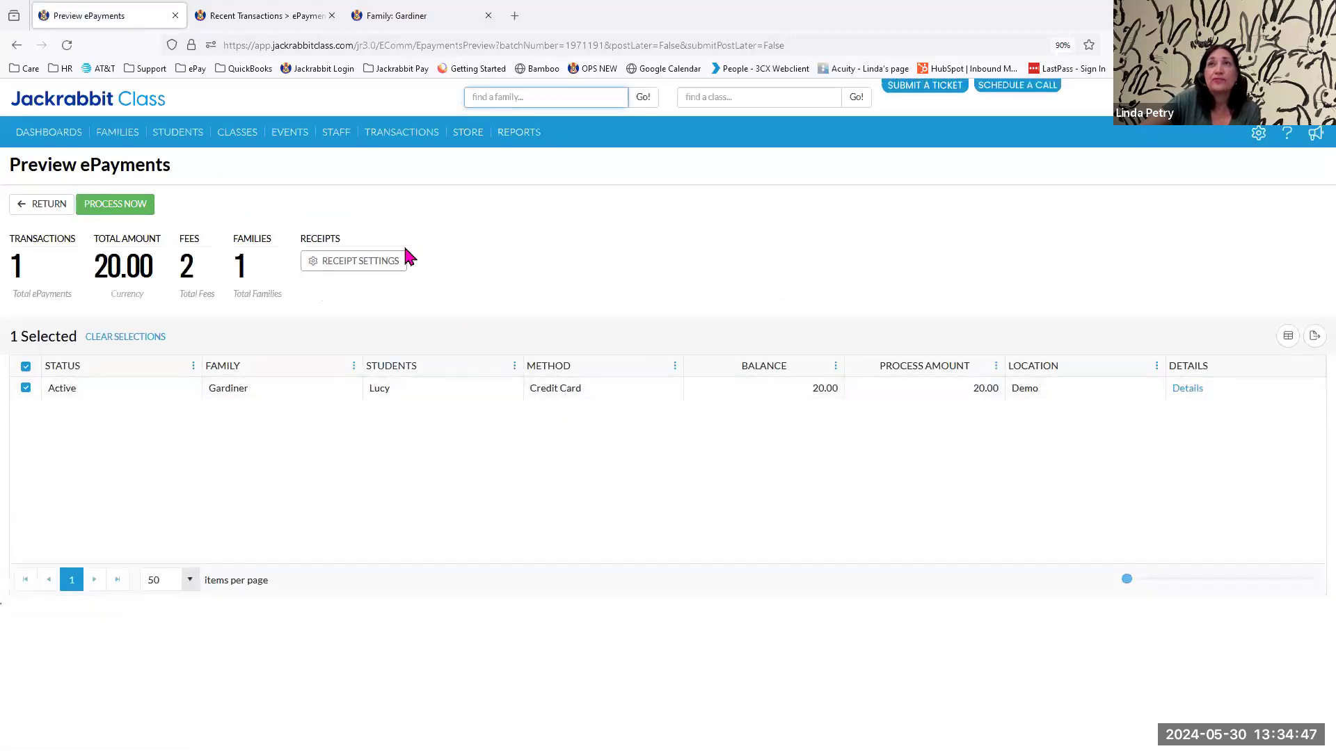
In the All Families list, hide the Address, City, State, Zip, Primary Phone, Students and Current classes columns.
{"action": "left_click", "coordinate": [114, 159]}
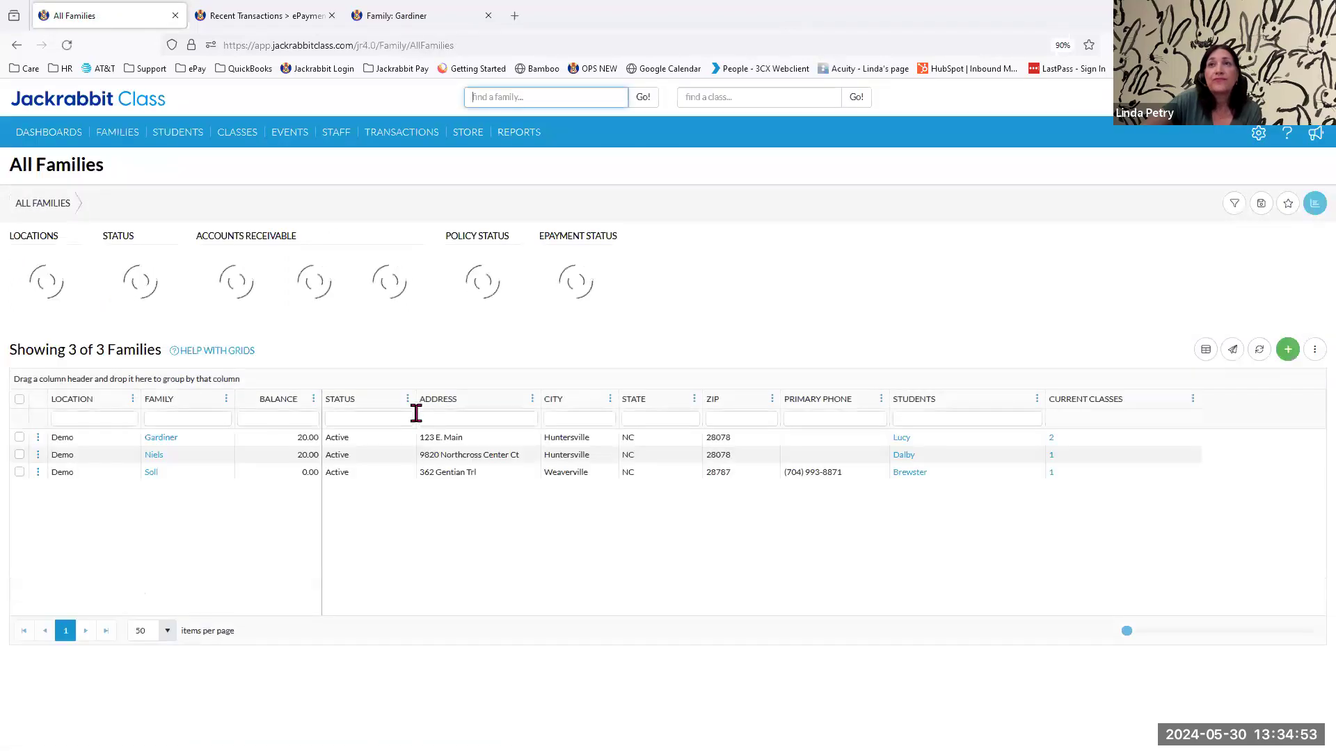
{"action": "left_click", "coordinate": [407, 418]}
{"action": "mouse_move", "coordinate": [512, 487]}
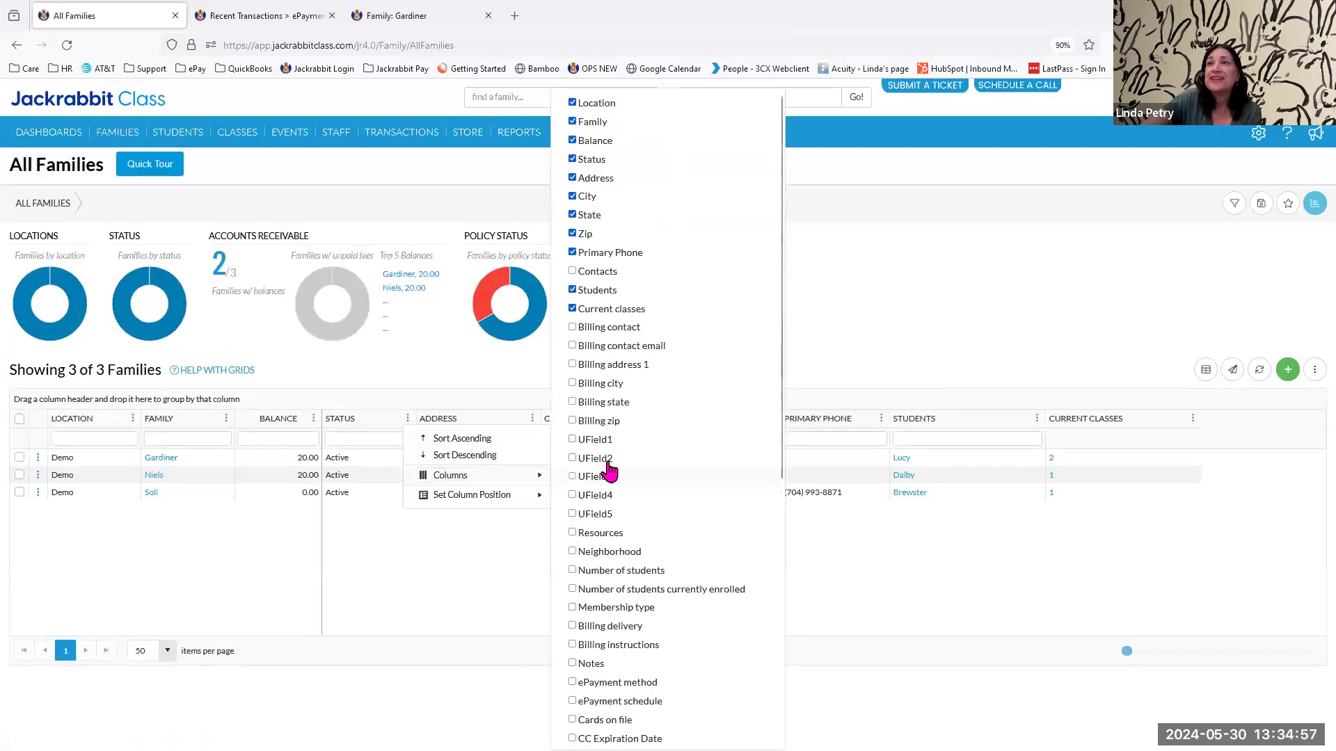
{"action": "left_click", "coordinate": [573, 308]}
{"action": "left_click", "coordinate": [573, 290]}
{"action": "left_click", "coordinate": [573, 252]}
{"action": "left_click", "coordinate": [573, 233]}
{"action": "left_click", "coordinate": [573, 215]}
{"action": "left_click", "coordinate": [572, 196]}
{"action": "left_click", "coordinate": [573, 177]}
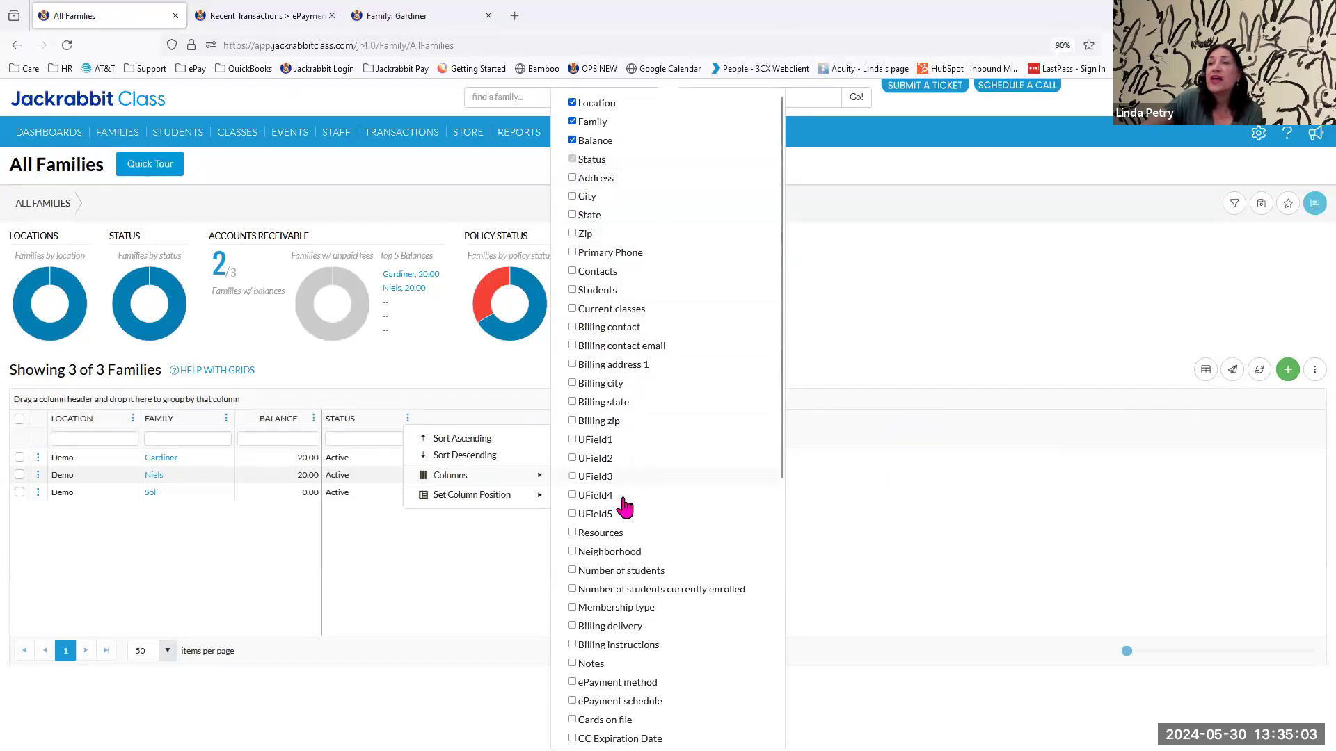
Show the ePayment schedule column in the All Families list.
{"action": "scroll", "coordinate": [624, 511], "scroll_direction": "down", "scroll_amount": 3}
{"action": "left_click", "coordinate": [572, 576]}
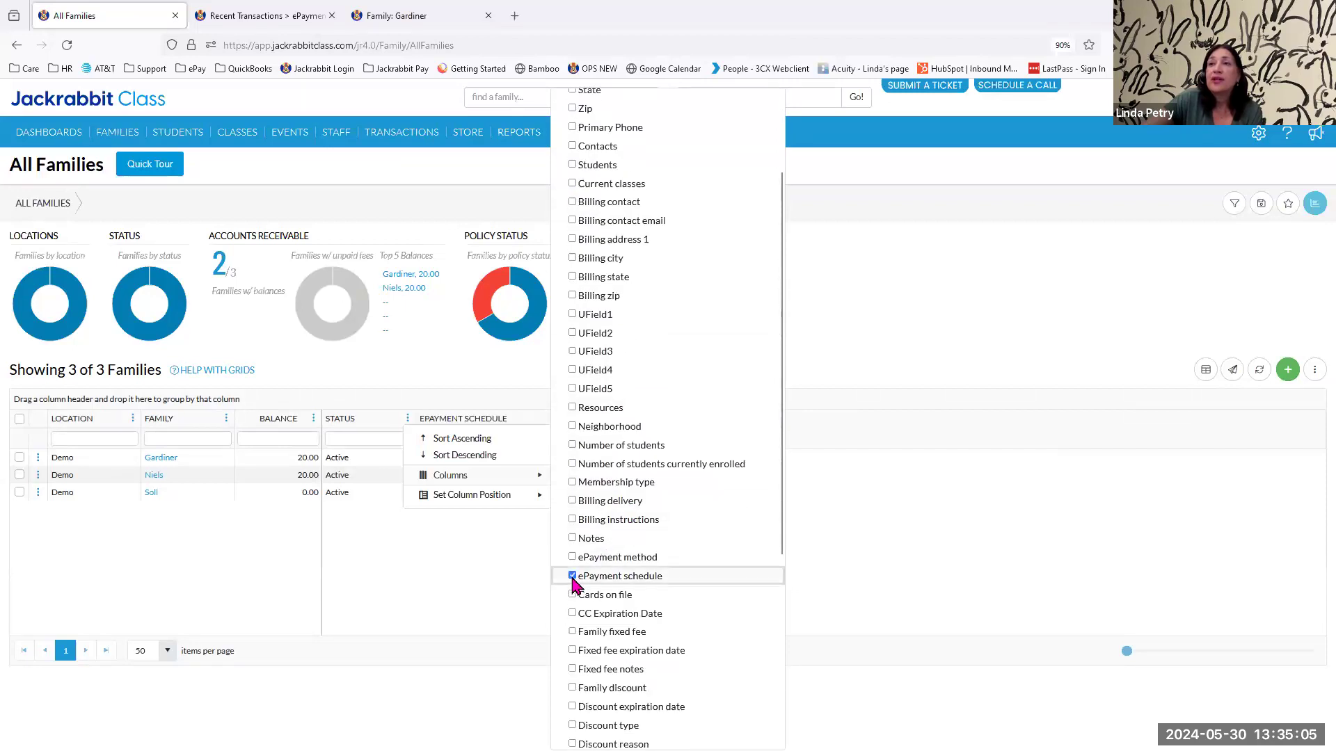
{"action": "left_click", "coordinate": [915, 334]}
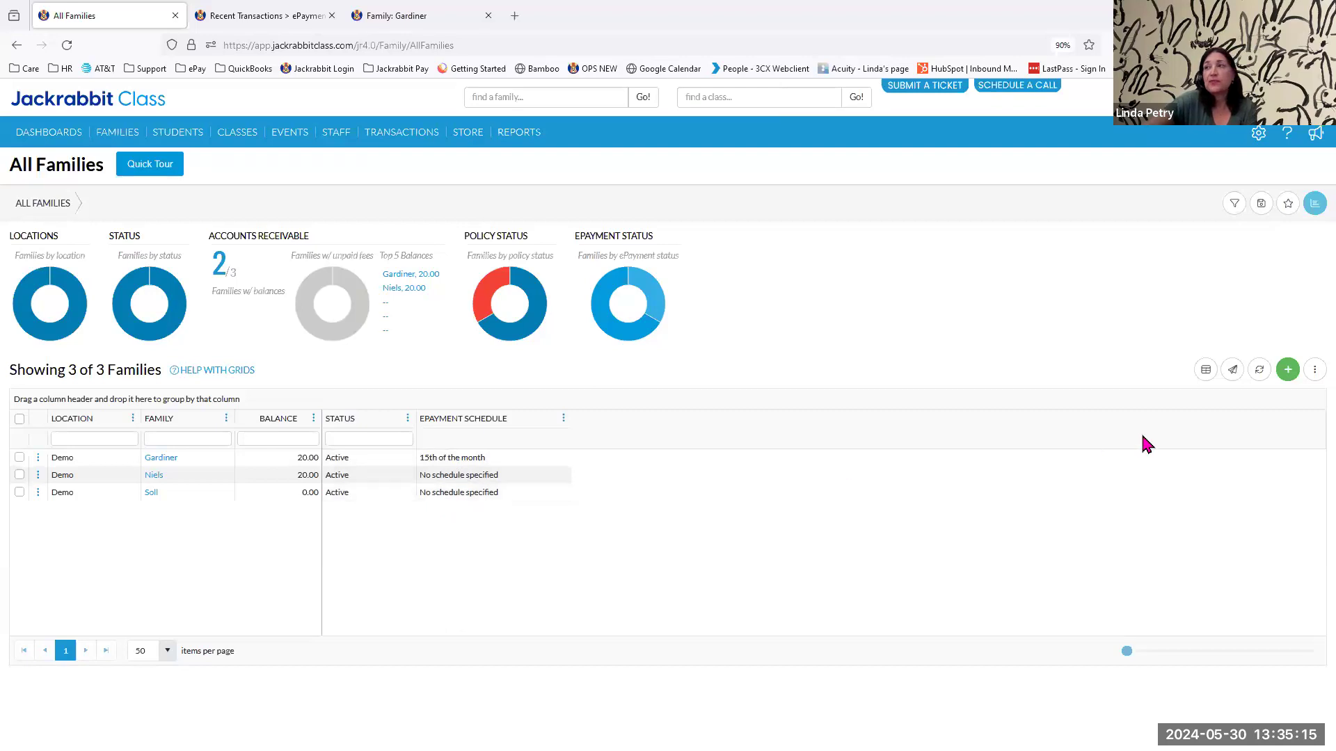
Update the ePayment schedule of all listed families to "1st of the month" in one mass change.
{"action": "left_click", "coordinate": [1311, 376]}
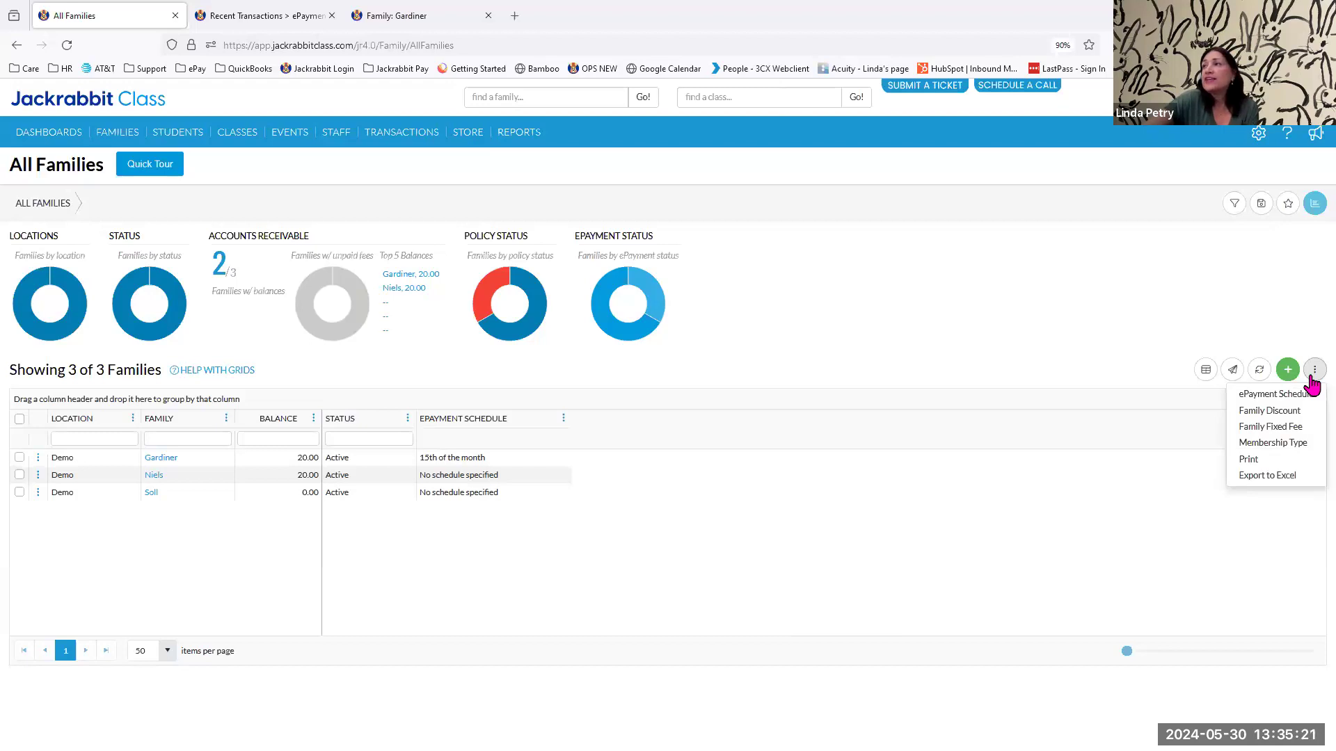
{"action": "left_click", "coordinate": [1277, 394]}
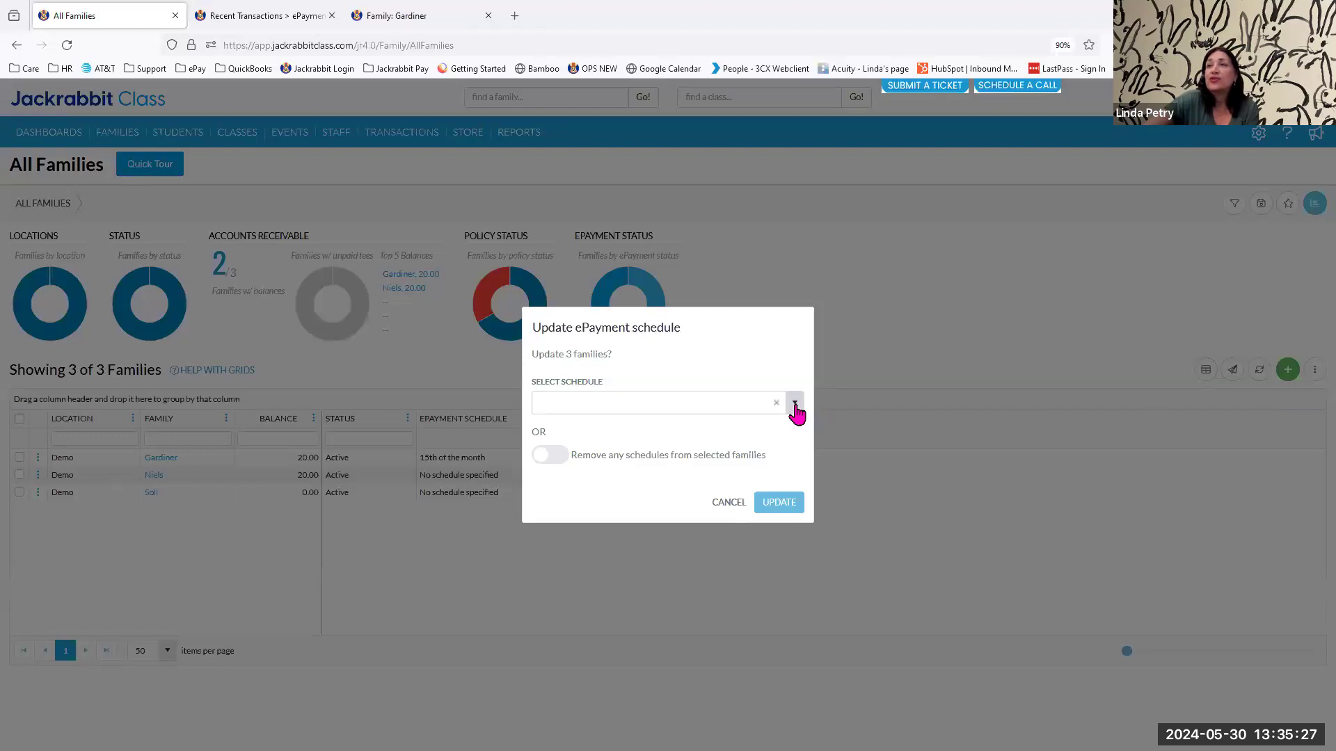
{"action": "left_click", "coordinate": [794, 404]}
{"action": "left_click", "coordinate": [611, 456]}
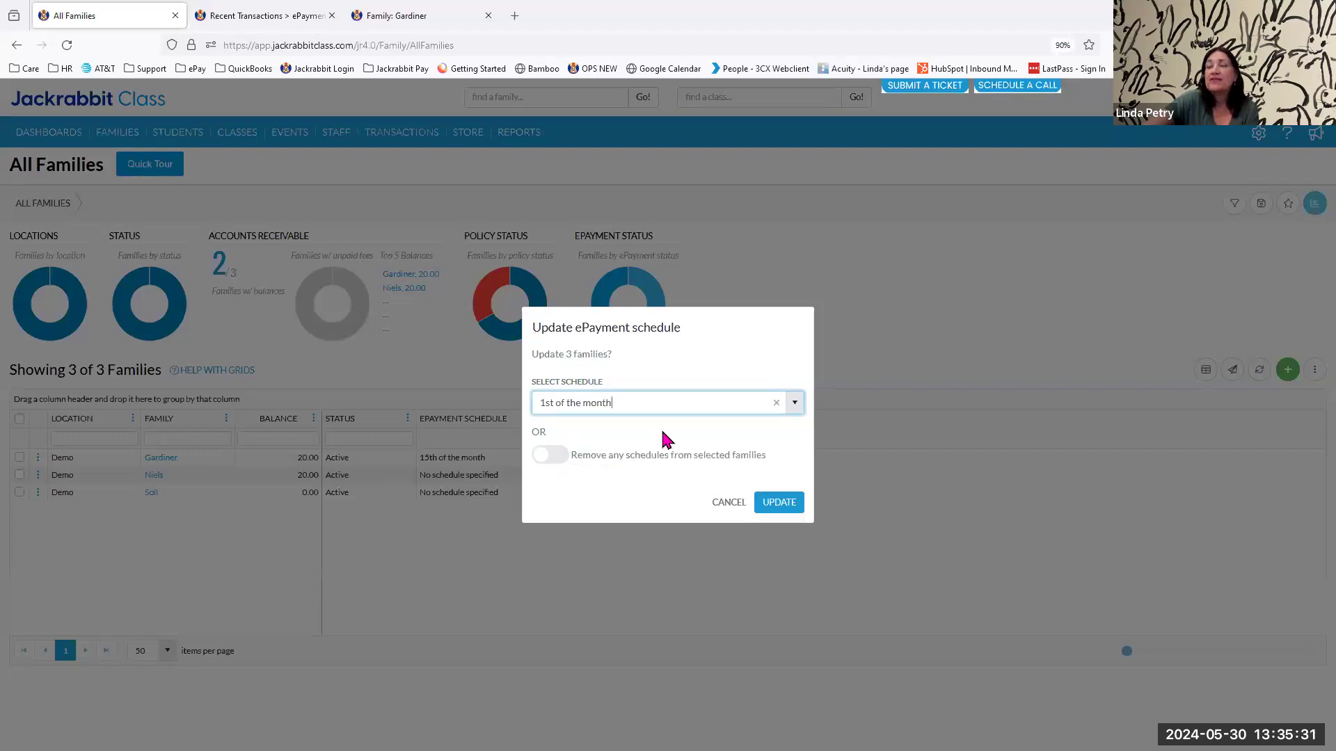
{"action": "left_click", "coordinate": [778, 504]}
{"action": "left_click", "coordinate": [736, 460]}
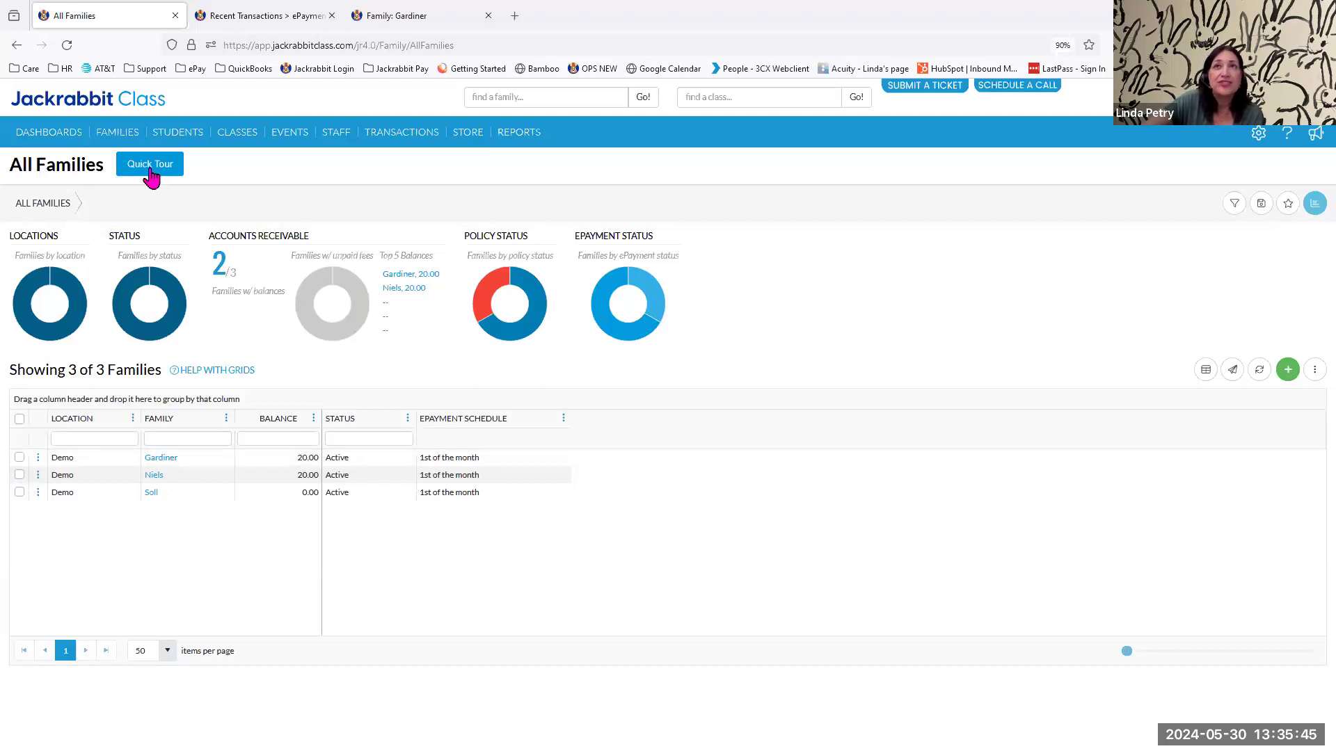
{"action": "left_click", "coordinate": [108, 133]}
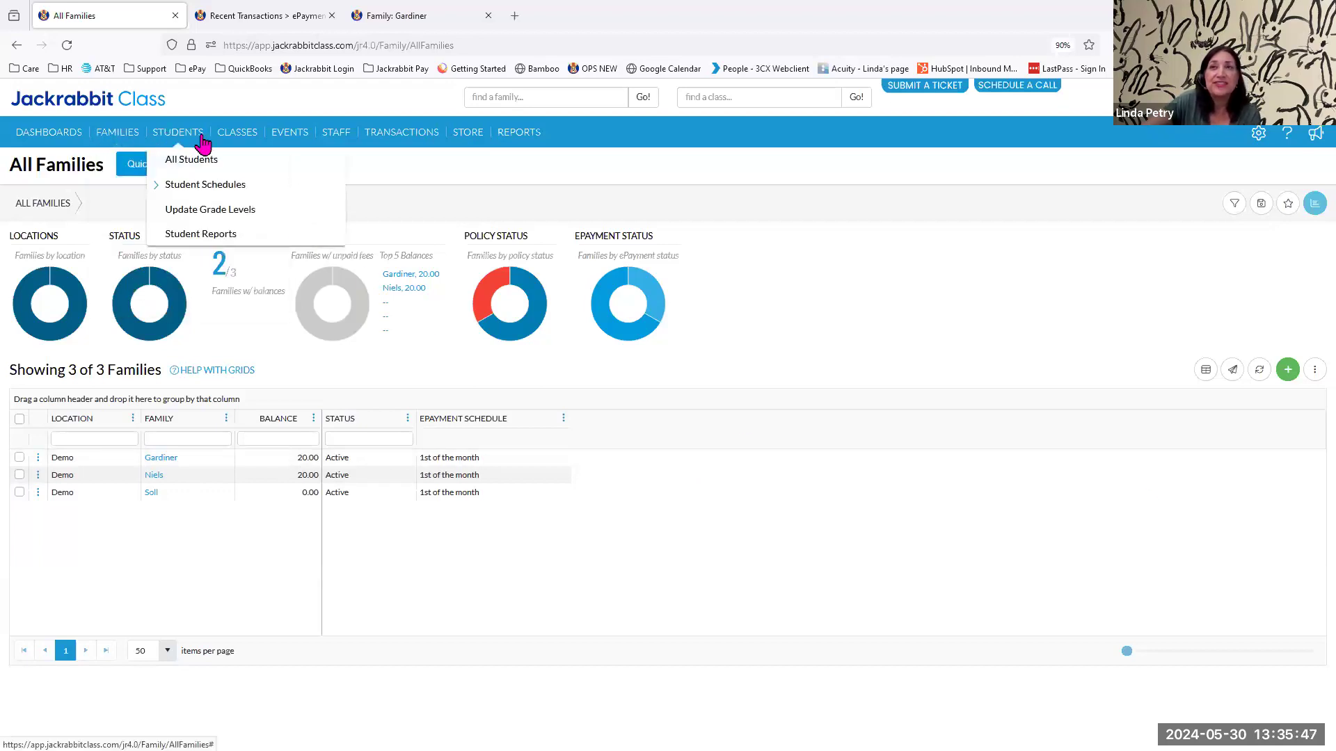
{"action": "mouse_move", "coordinate": [258, 142]}
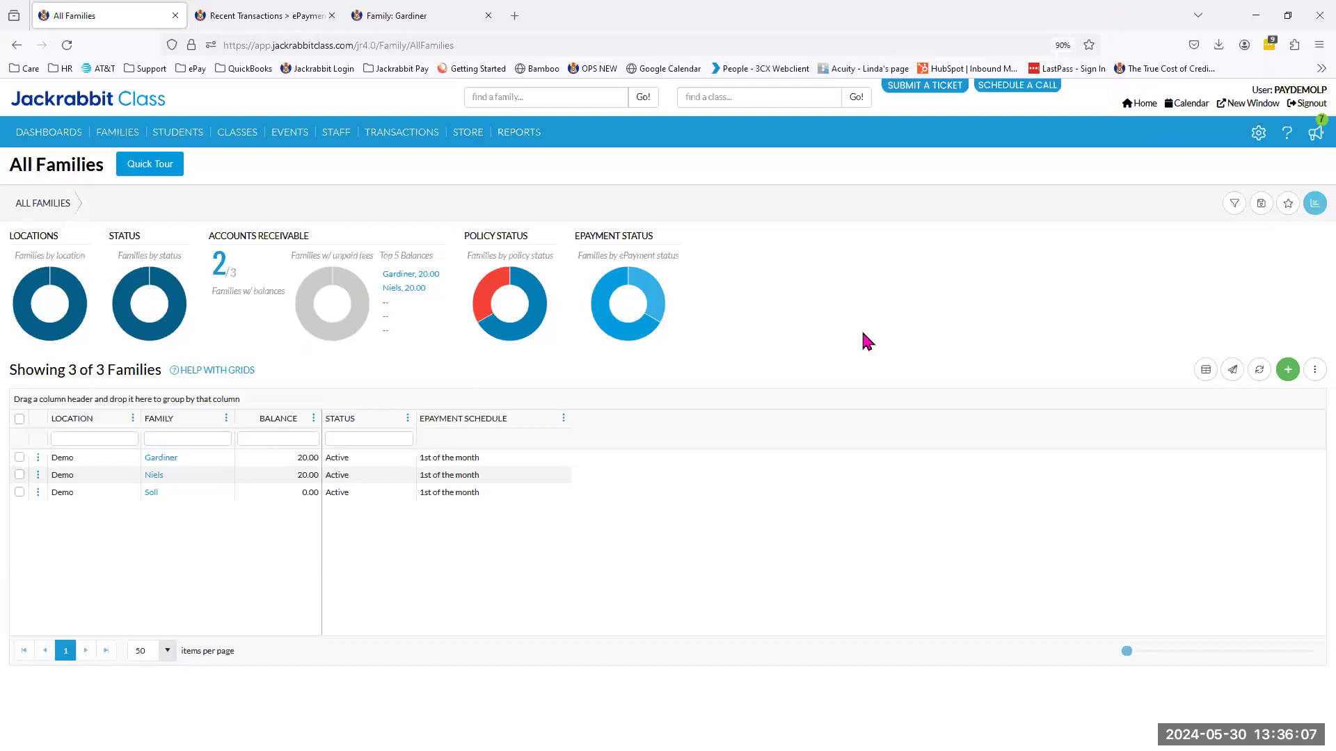
Open Task Management for the automated transactions and pause the monthly ePayment task "blad".
{"action": "mouse_move", "coordinate": [395, 136]}
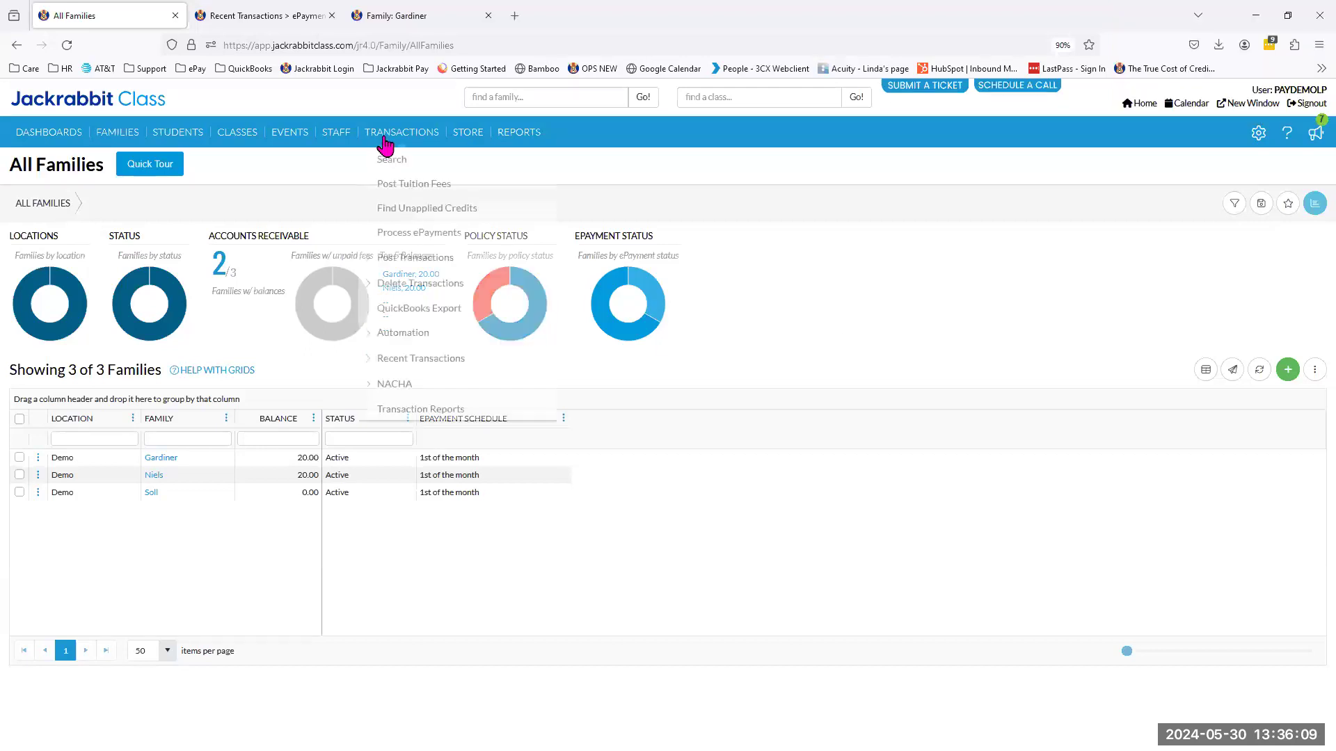
{"action": "left_click", "coordinate": [408, 334]}
{"action": "left_click", "coordinate": [416, 356]}
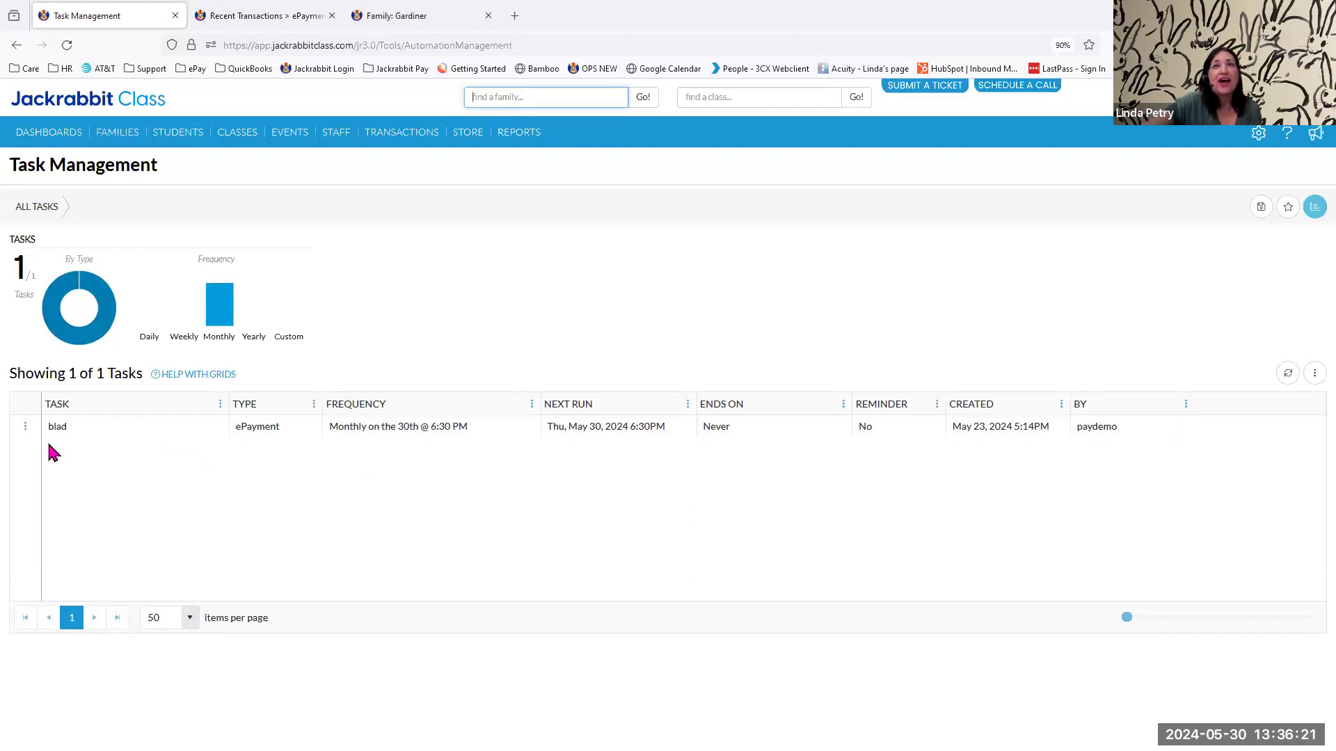
{"action": "left_click", "coordinate": [25, 427]}
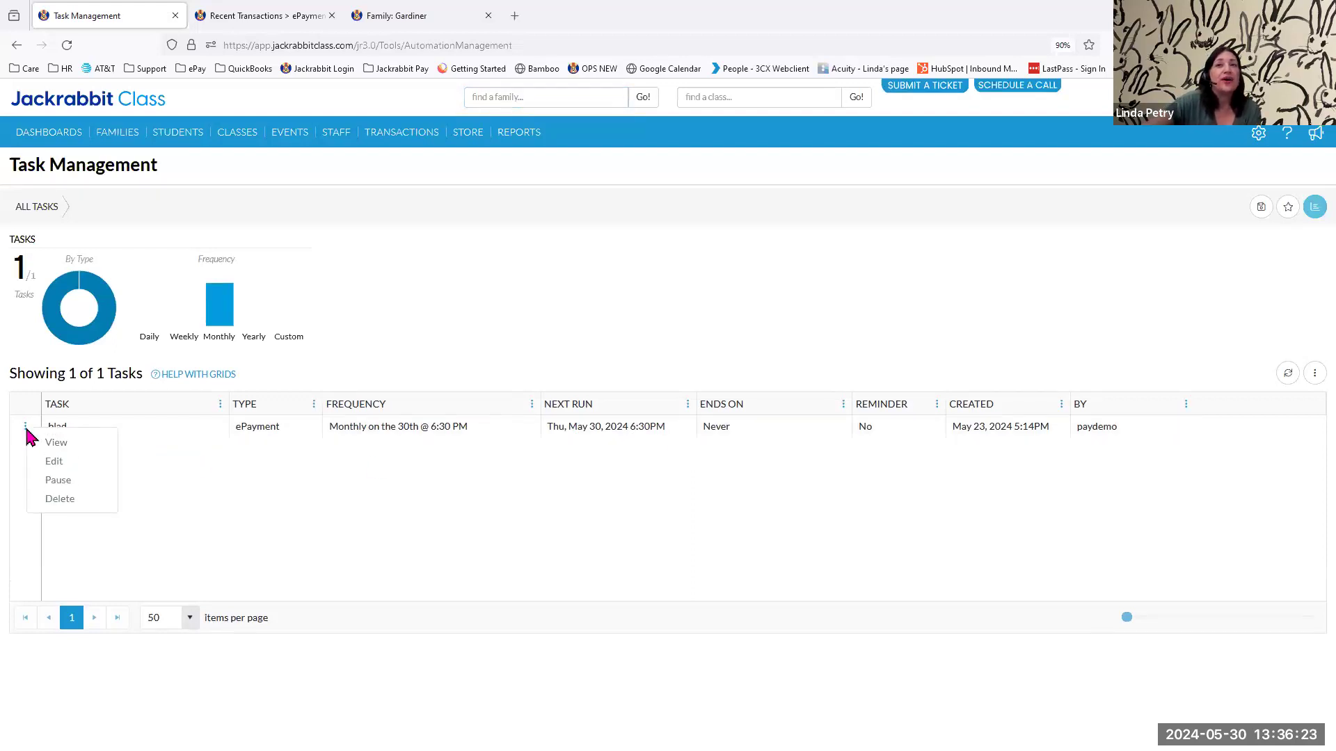
{"action": "left_click", "coordinate": [57, 482]}
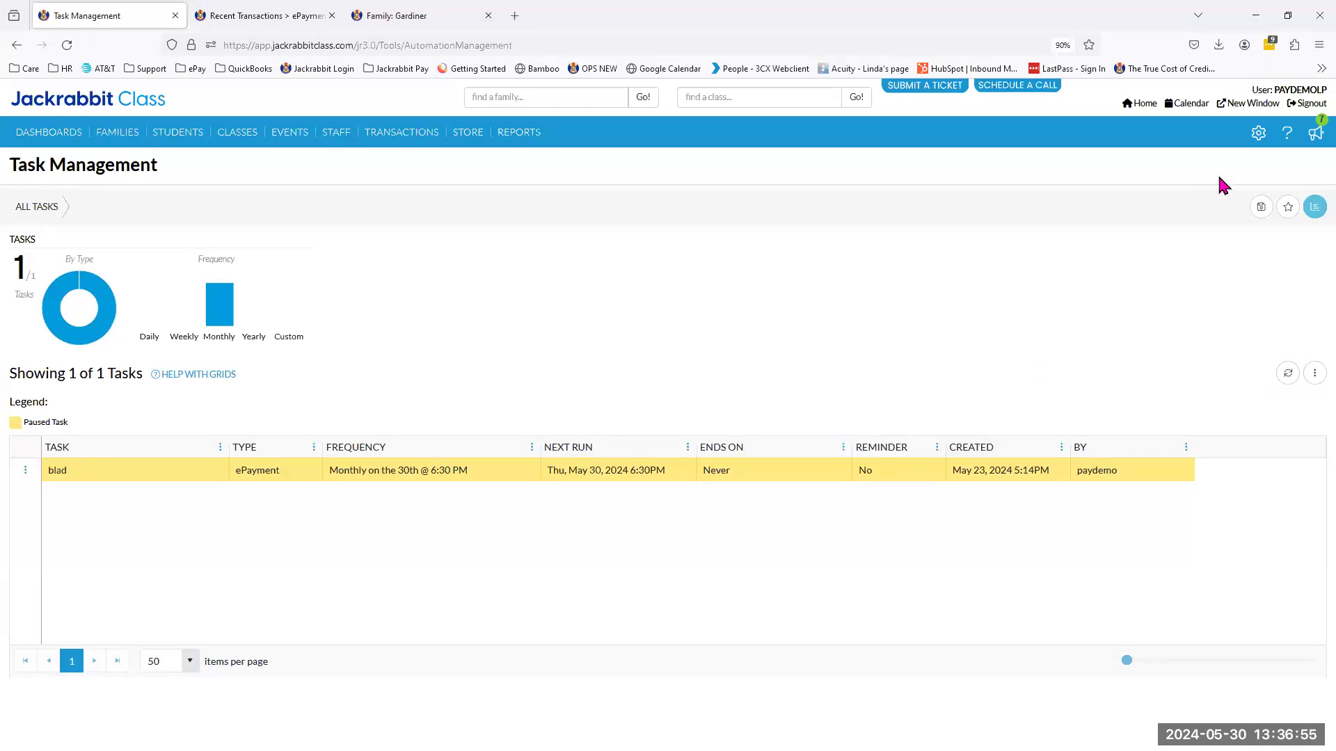
Preview the registration form from the Online Registration settings, examine its payment information section and close the preview.
{"action": "left_click", "coordinate": [1259, 134]}
{"action": "left_click", "coordinate": [1145, 218]}
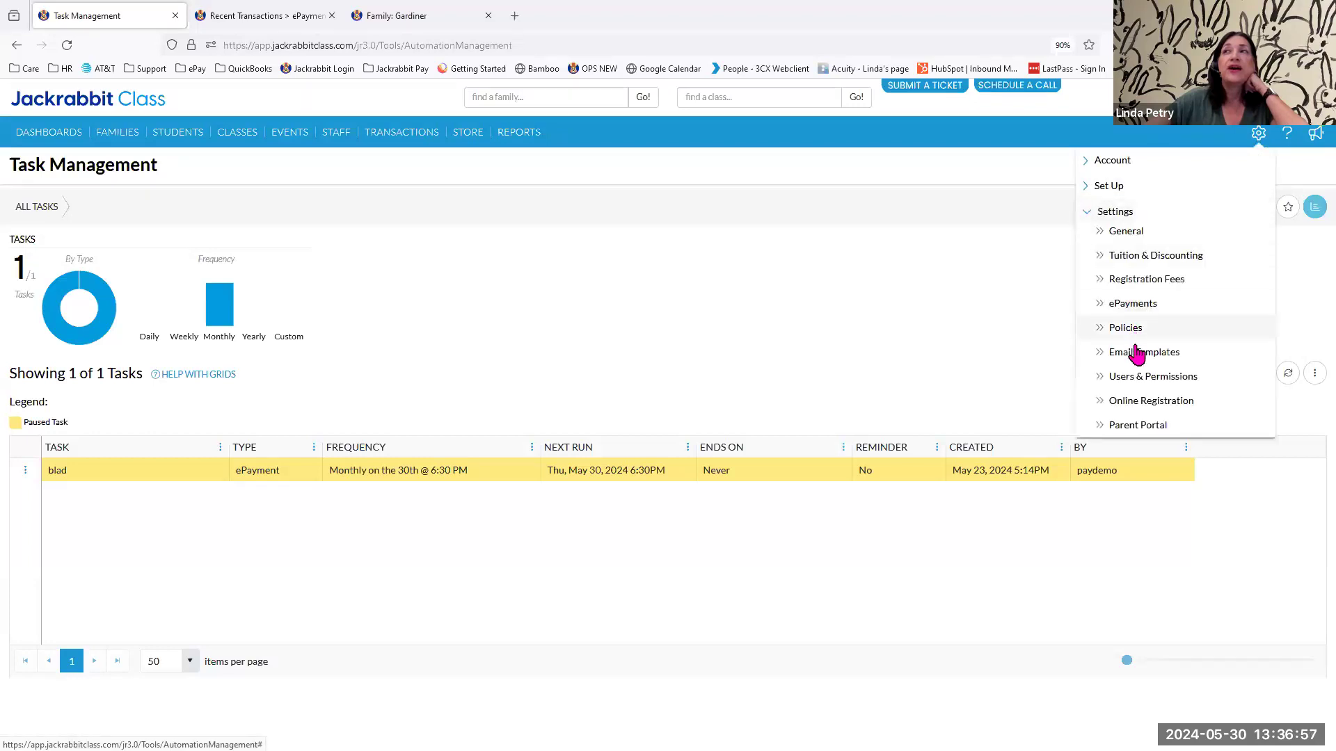
{"action": "left_click", "coordinate": [1139, 403]}
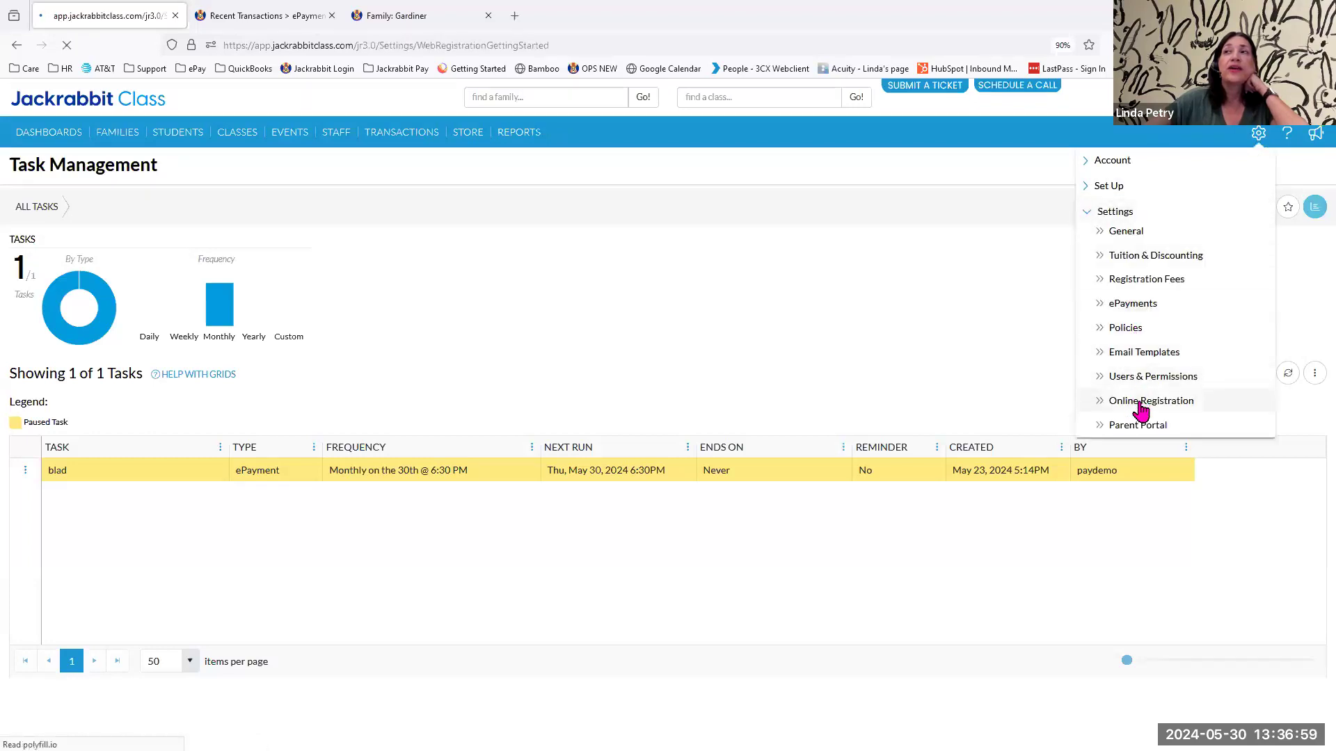
{"action": "left_click", "coordinate": [46, 269]}
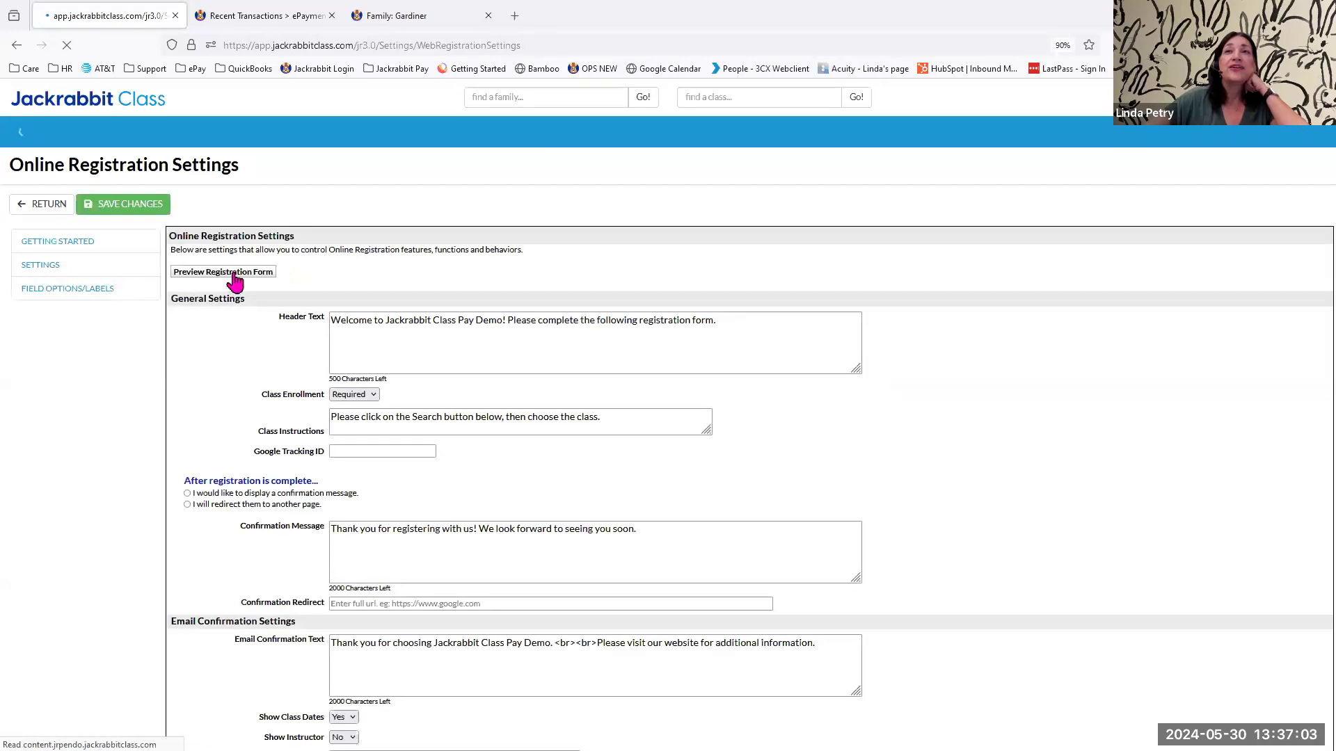
{"action": "left_click", "coordinate": [236, 279]}
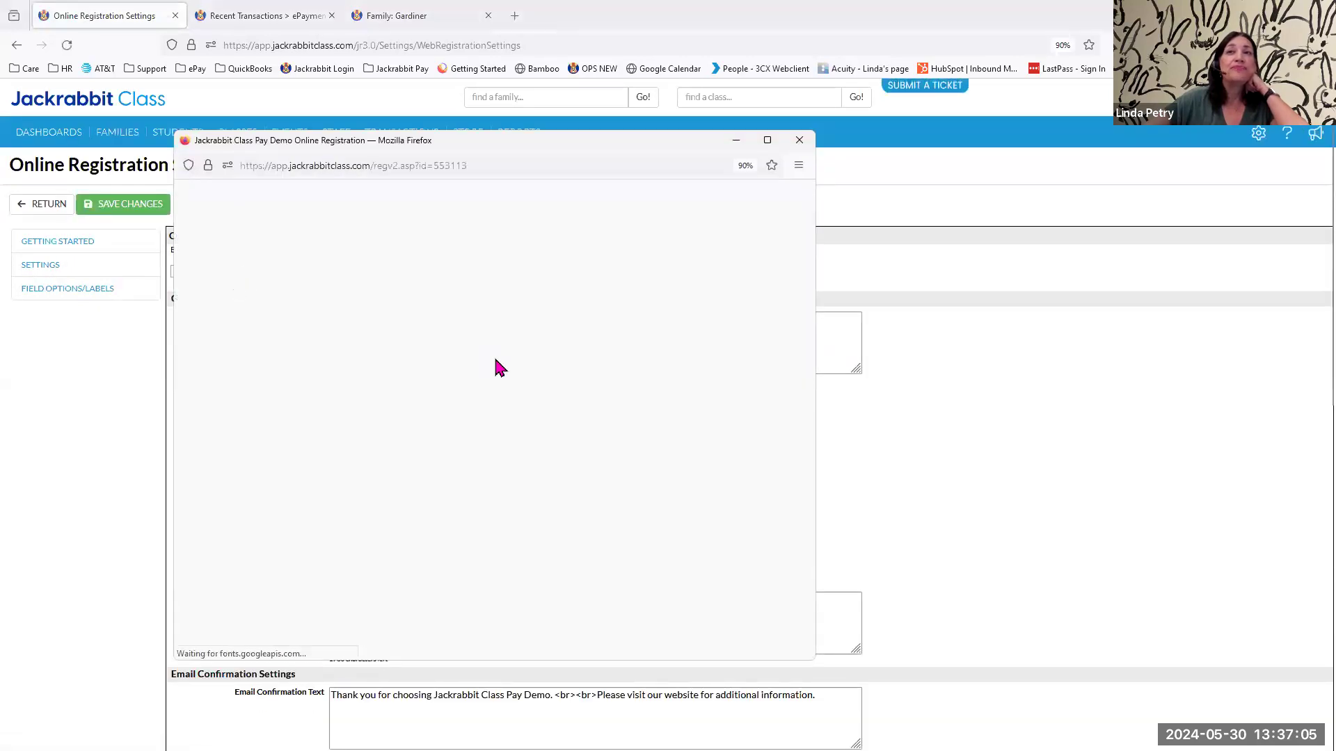
{"action": "scroll", "coordinate": [518, 382], "scroll_direction": "down", "scroll_amount": 5}
{"action": "scroll", "coordinate": [518, 383], "scroll_direction": "down", "scroll_amount": 15}
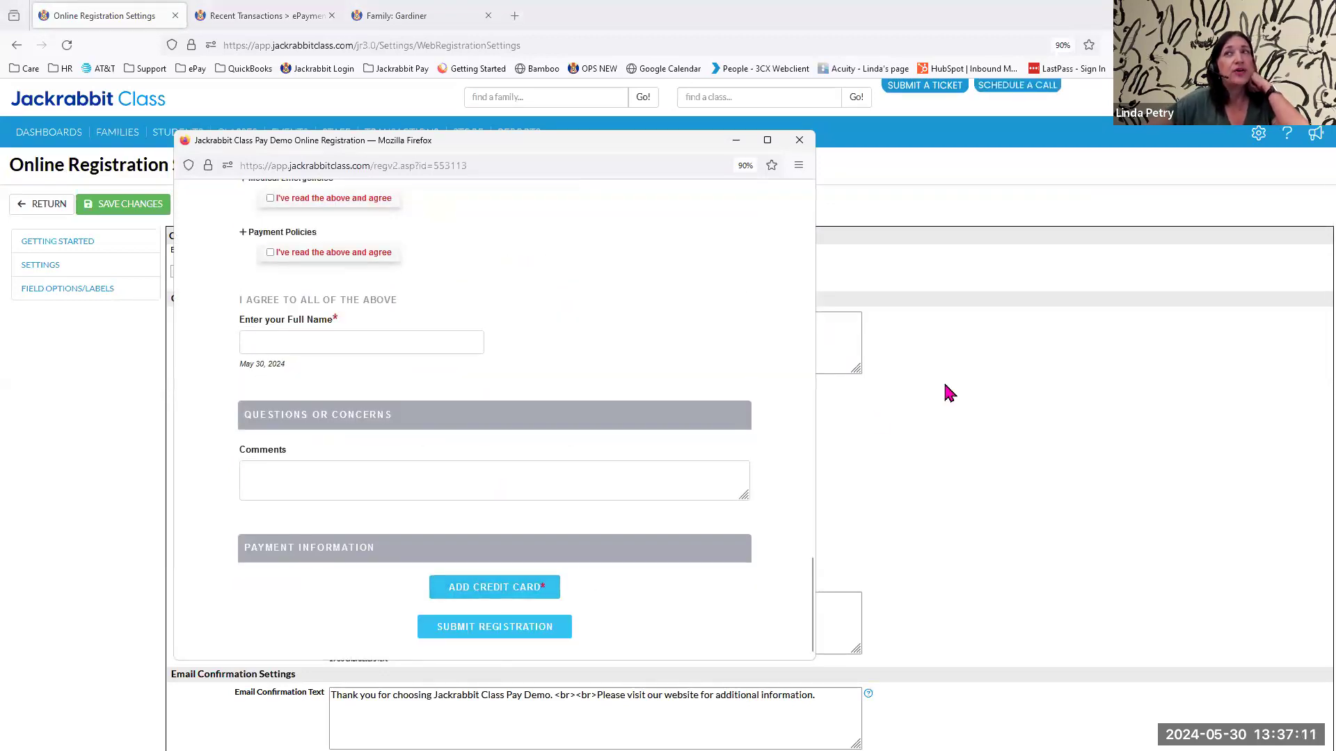
{"action": "left_click", "coordinate": [982, 406]}
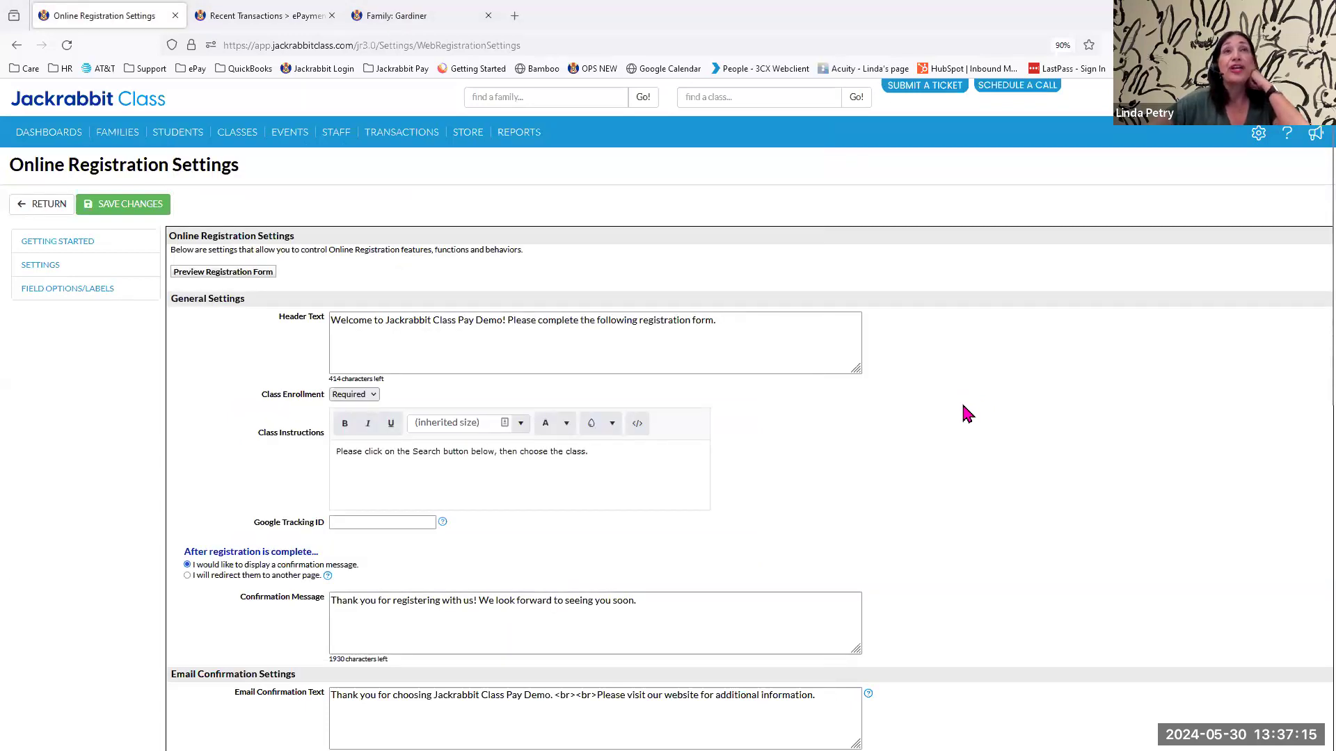
In the ePayments Parent Portal settings, require payment for Class and Event Tuition Fees upon checkout when parents enroll.
{"action": "mouse_move", "coordinate": [1256, 139]}
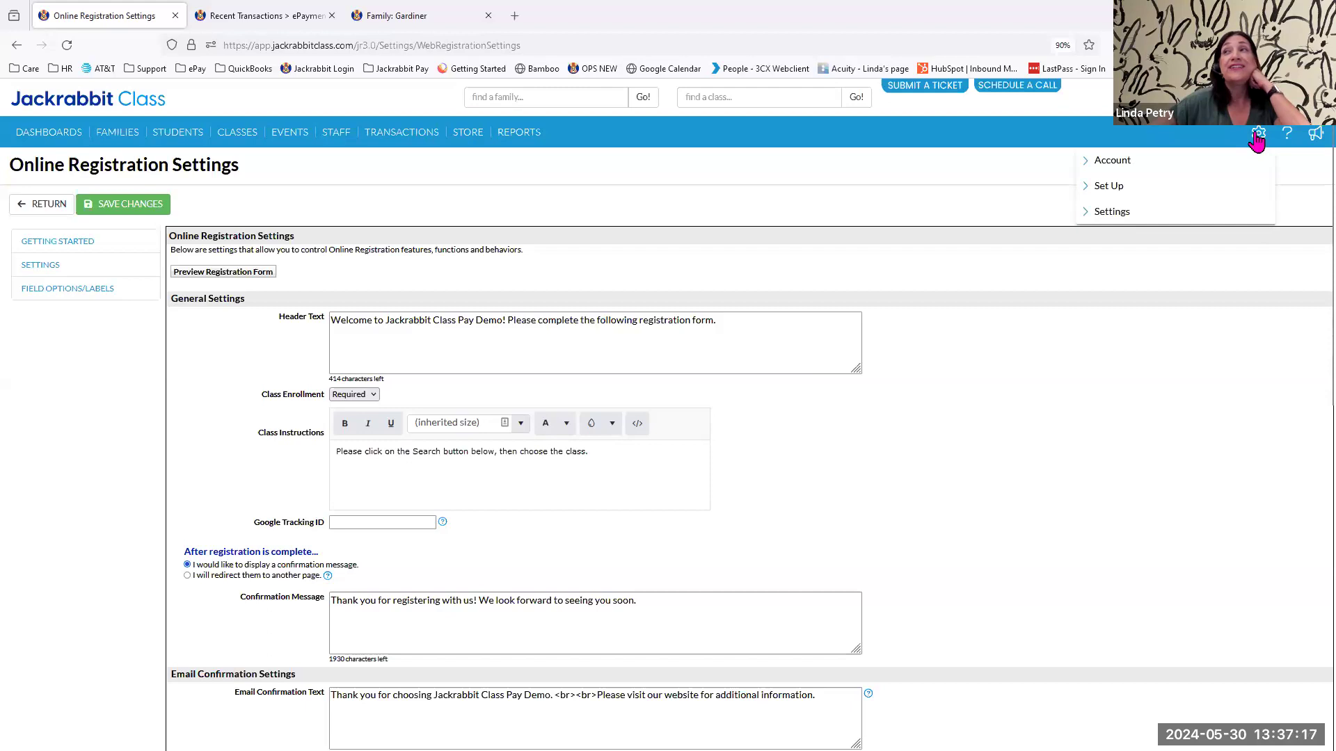
{"action": "left_click", "coordinate": [1133, 213]}
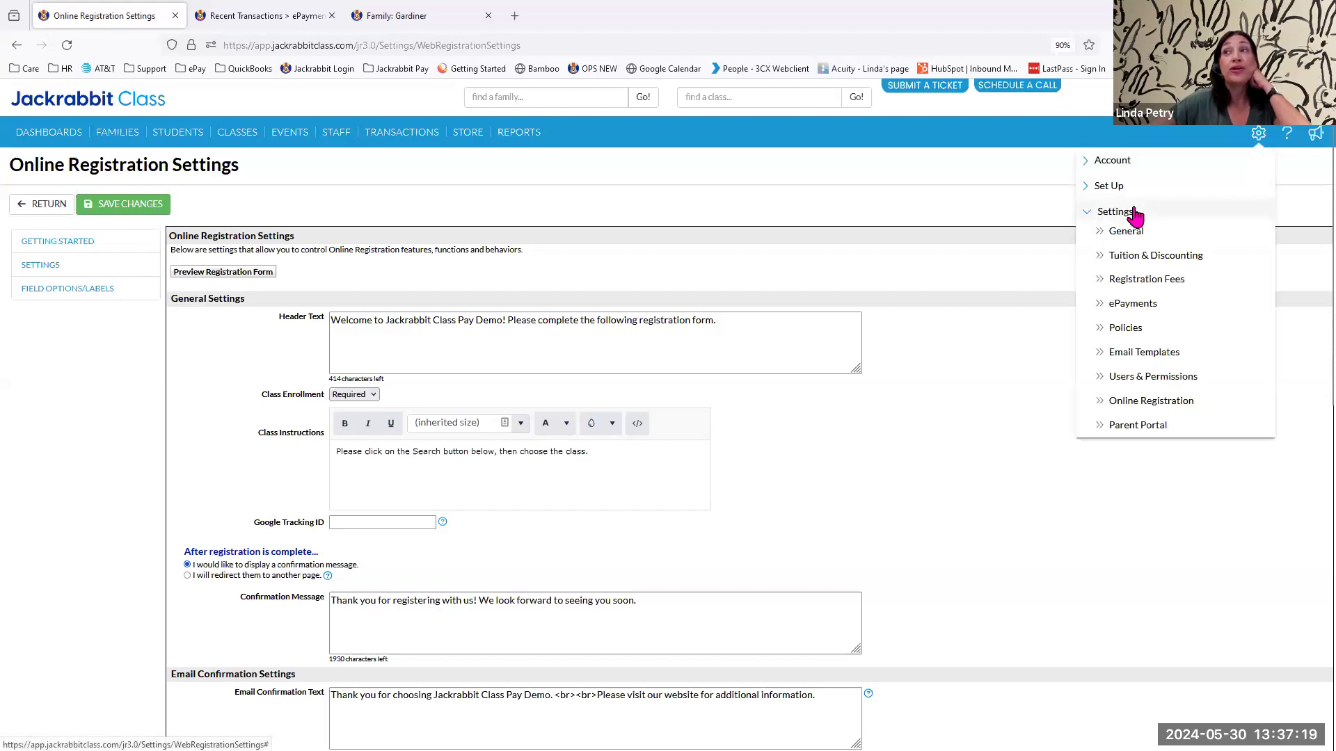
{"action": "left_click", "coordinate": [1135, 306]}
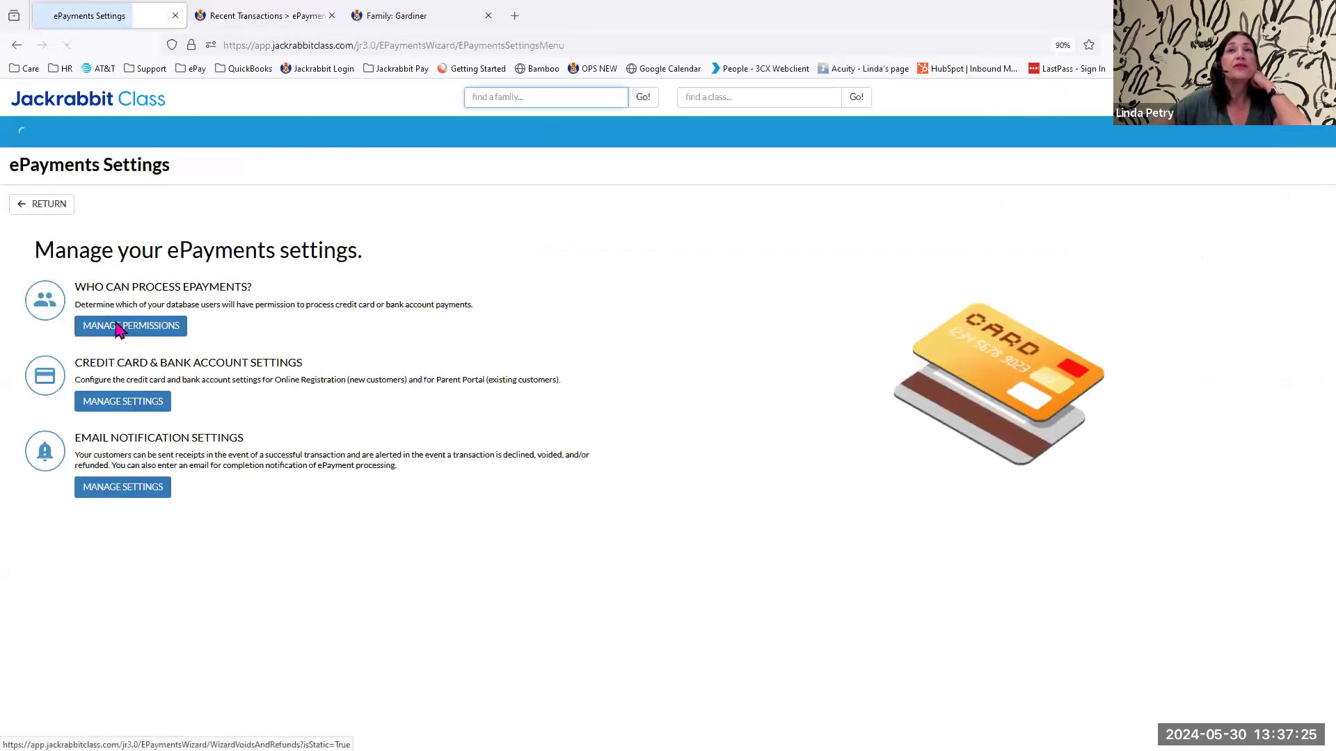
{"action": "left_click", "coordinate": [119, 405]}
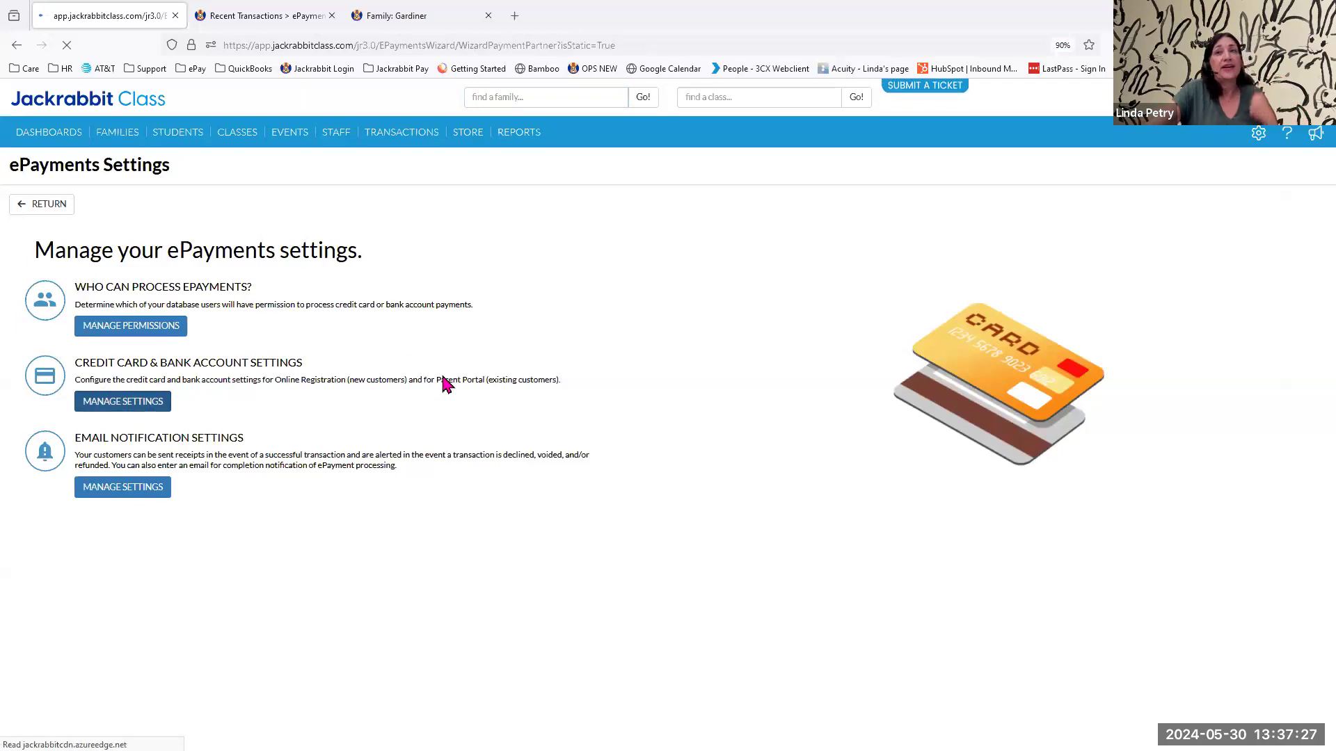
{"action": "left_click", "coordinate": [101, 348]}
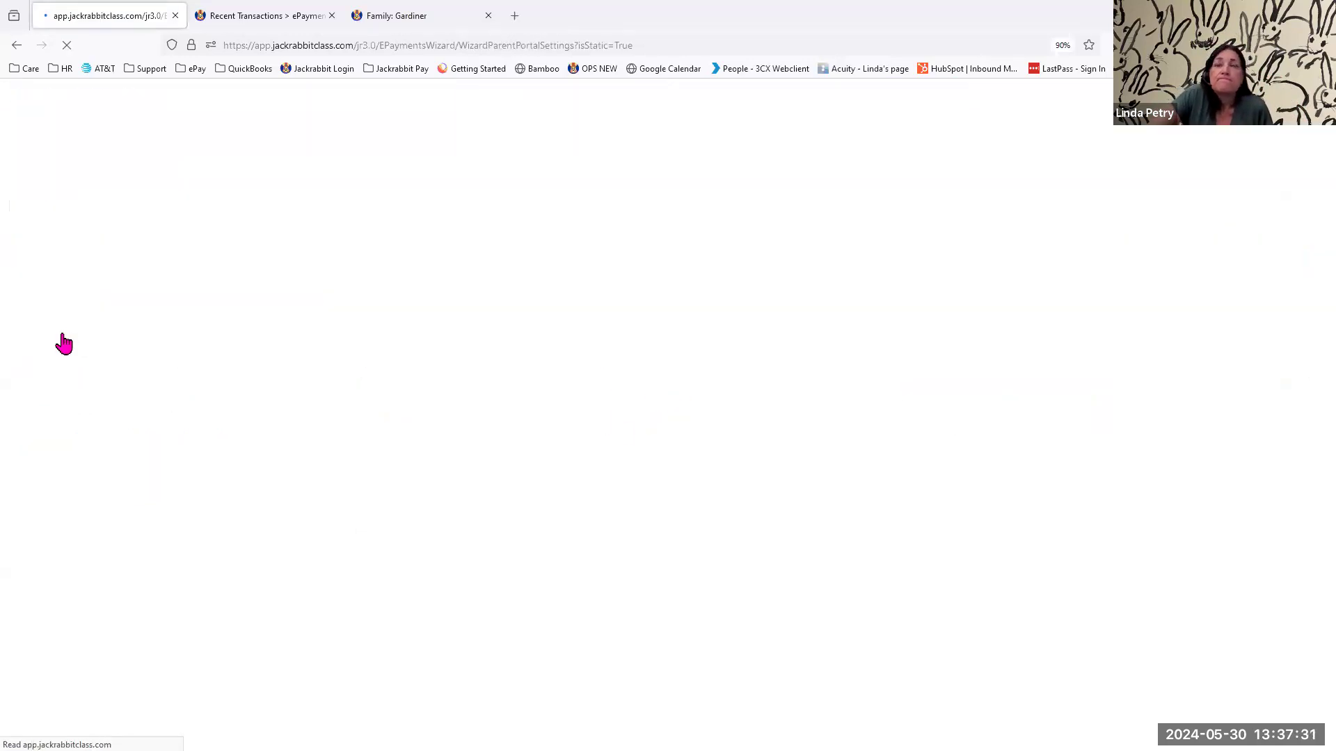
{"action": "scroll", "coordinate": [758, 446], "scroll_direction": "down", "scroll_amount": 3}
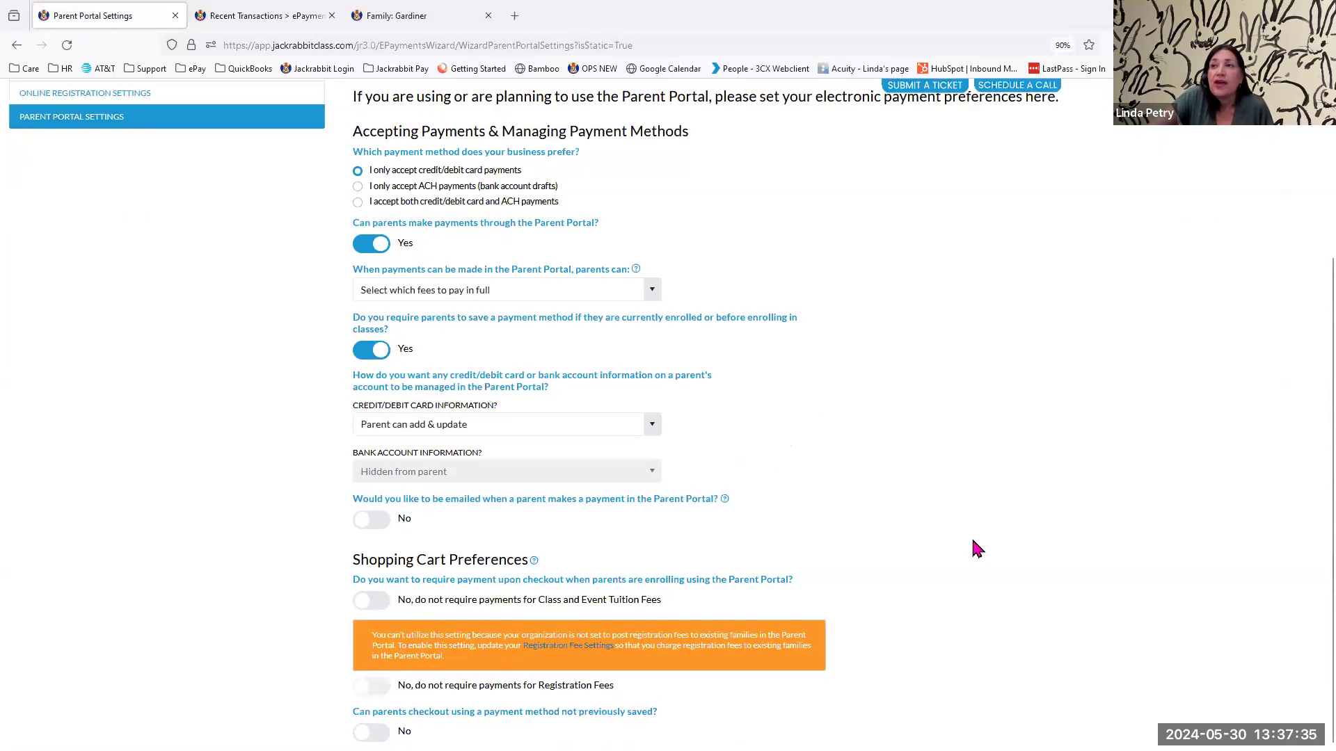
{"action": "left_click", "coordinate": [382, 600]}
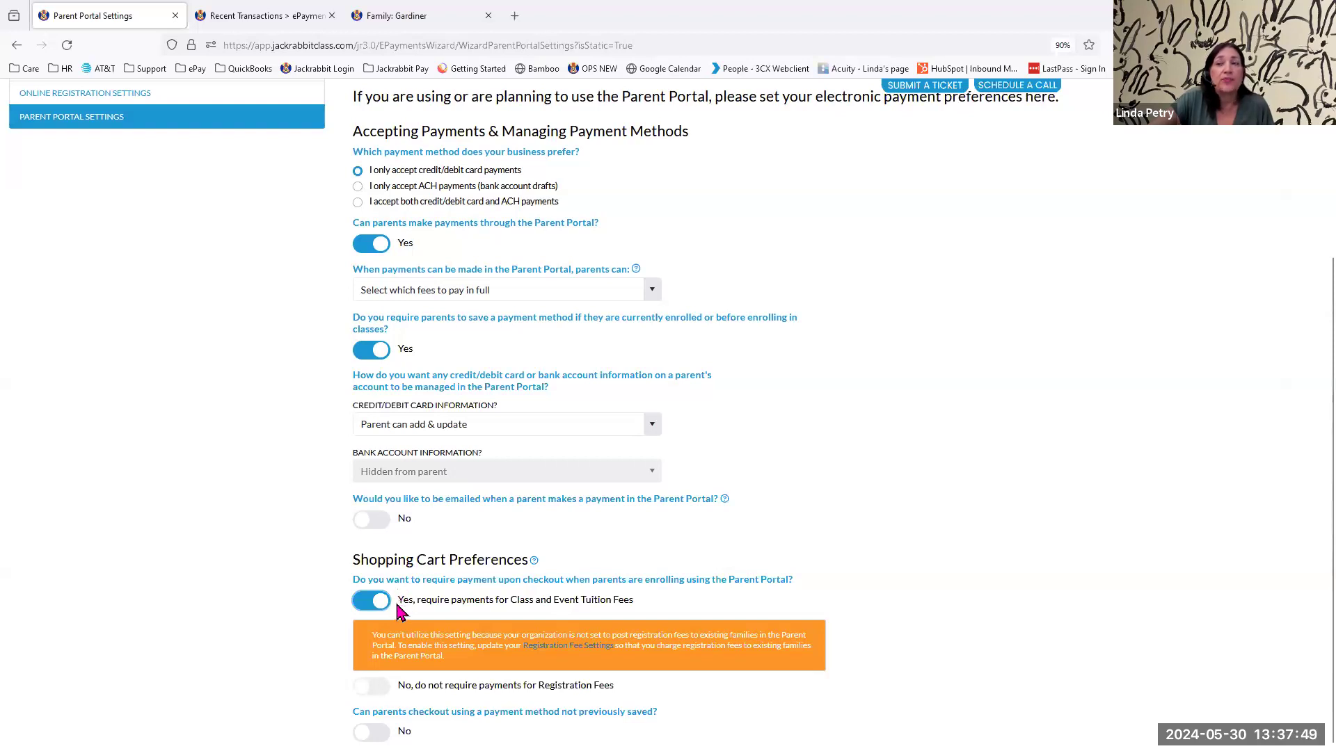
{"action": "scroll", "coordinate": [345, 445], "scroll_direction": "up", "scroll_amount": 3}
Exclude the class Ballet 1 from requiring payment during Parent Portal enrollment and save the class.
{"action": "mouse_move", "coordinate": [240, 135]}
{"action": "left_click", "coordinate": [251, 162]}
{"action": "left_click", "coordinate": [734, 439]}
{"action": "left_click", "coordinate": [237, 164]}
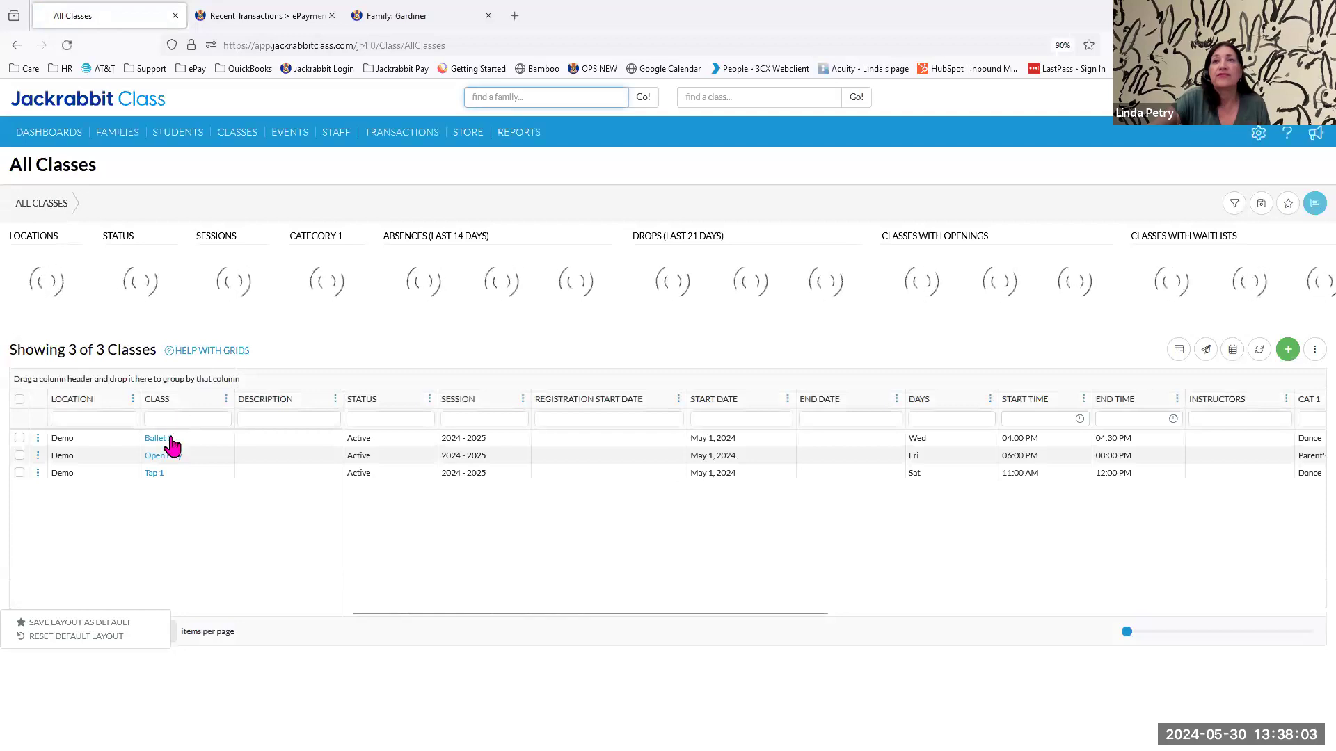
{"action": "left_click", "coordinate": [165, 439]}
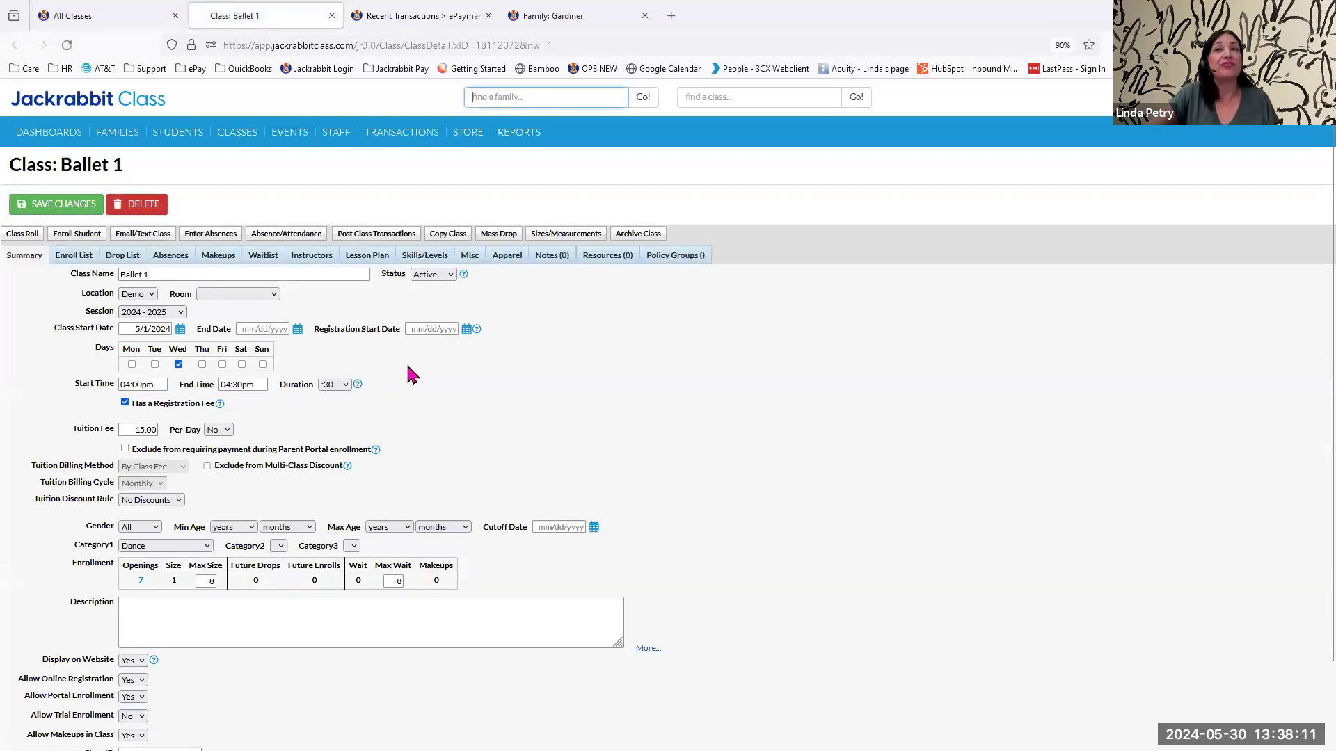
{"action": "left_click", "coordinate": [125, 449]}
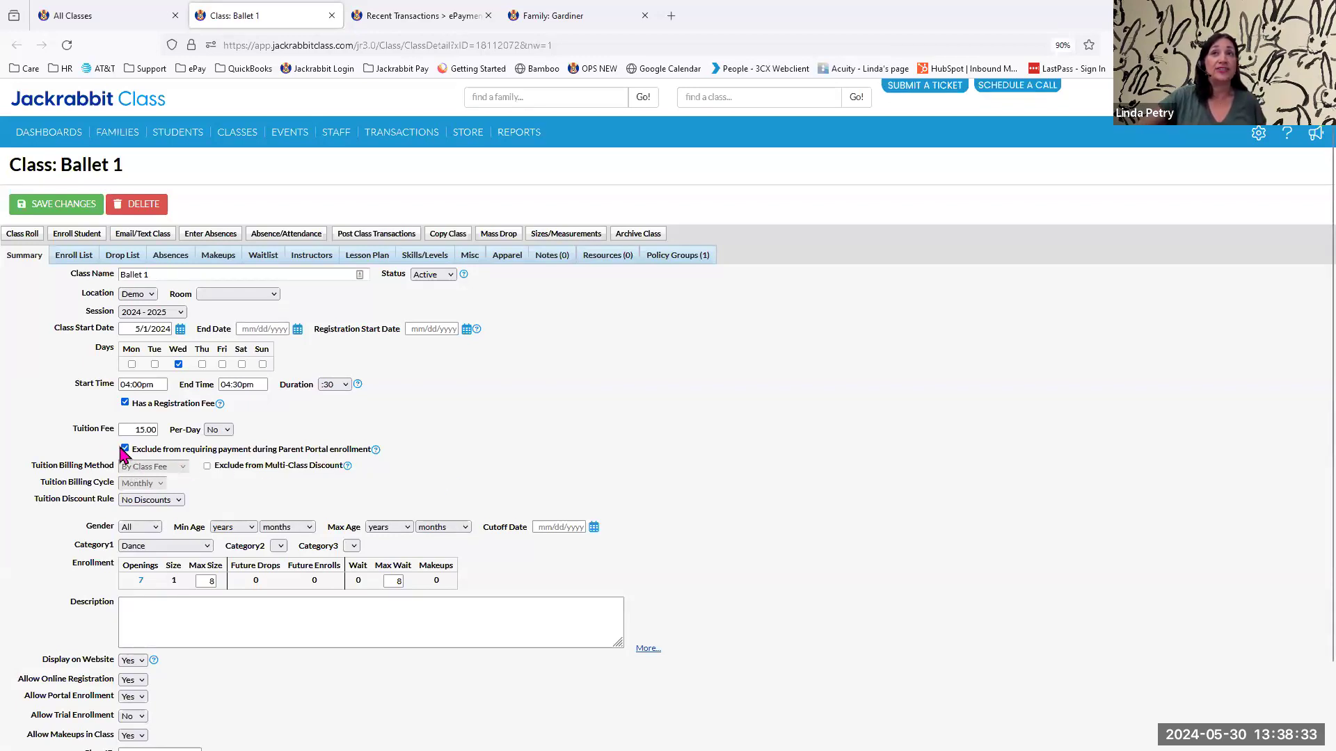
{"action": "left_click", "coordinate": [64, 207]}
Review the active classes in the Edit All Classes grid and return to the search criteria.
{"action": "mouse_move", "coordinate": [224, 143]}
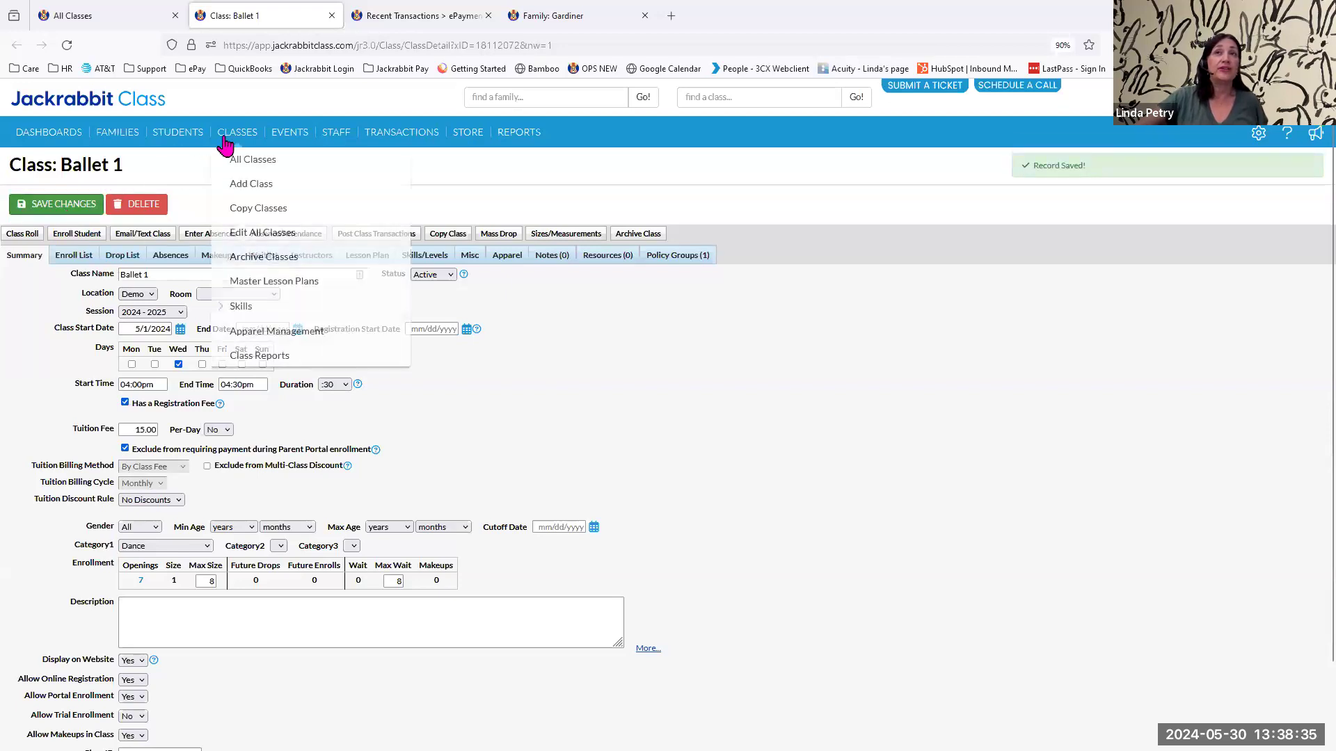
{"action": "left_click", "coordinate": [254, 236]}
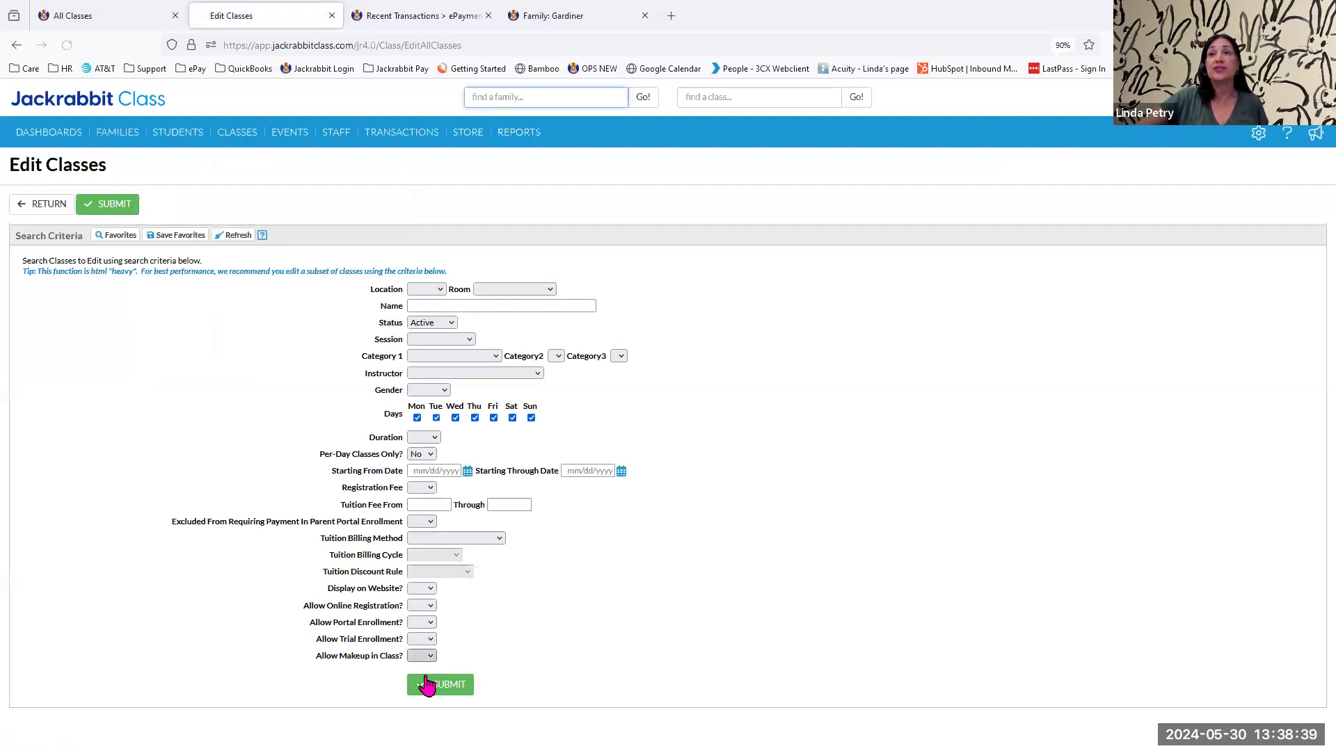
{"action": "left_click", "coordinate": [428, 685]}
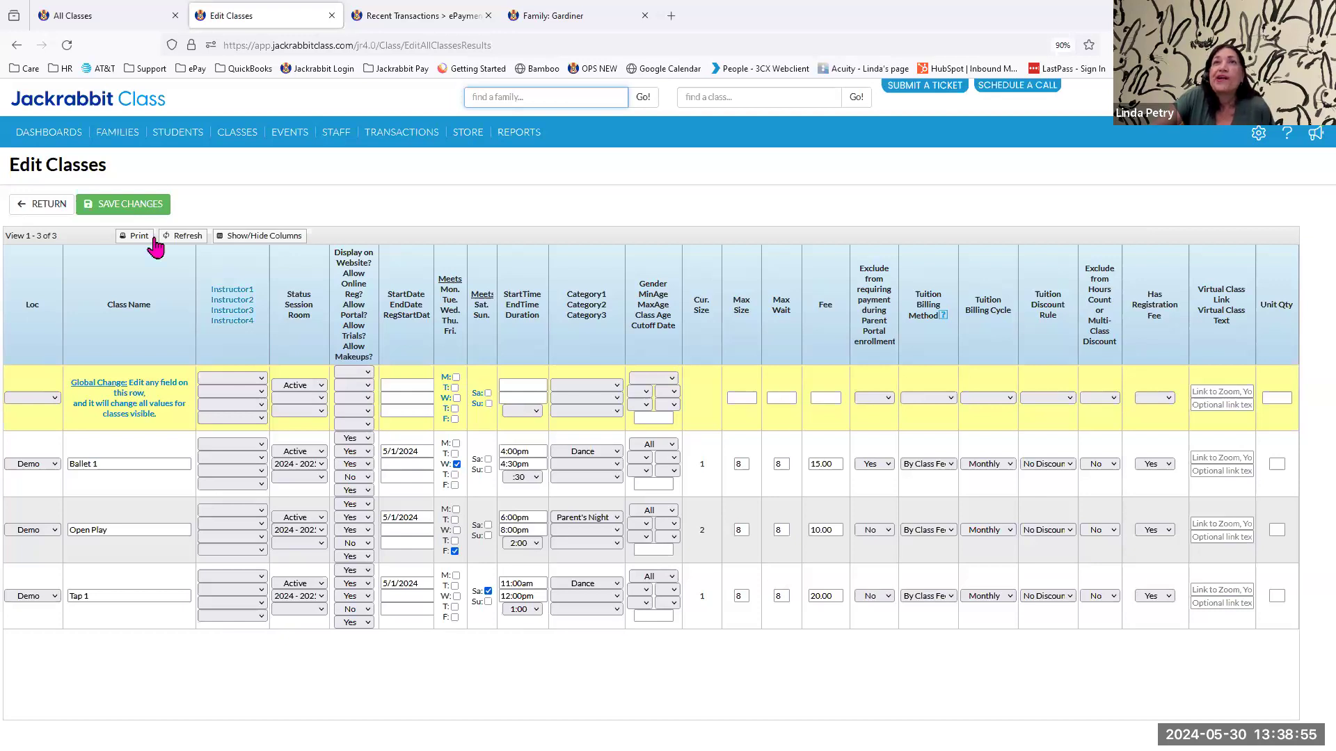
{"action": "left_click", "coordinate": [49, 207]}
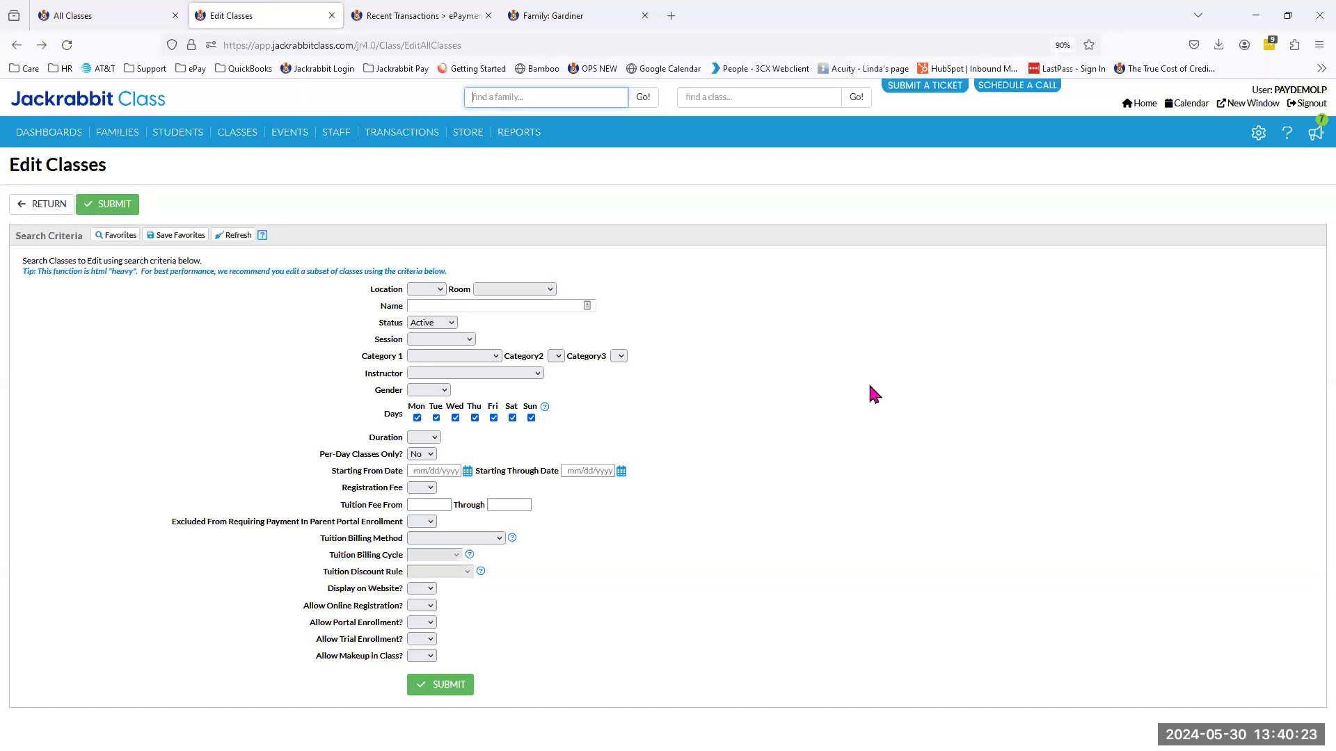
Open the Policies settings to review the list of policies.
{"action": "left_click", "coordinate": [1256, 136]}
{"action": "left_click", "coordinate": [1152, 216]}
{"action": "left_click", "coordinate": [1133, 331]}
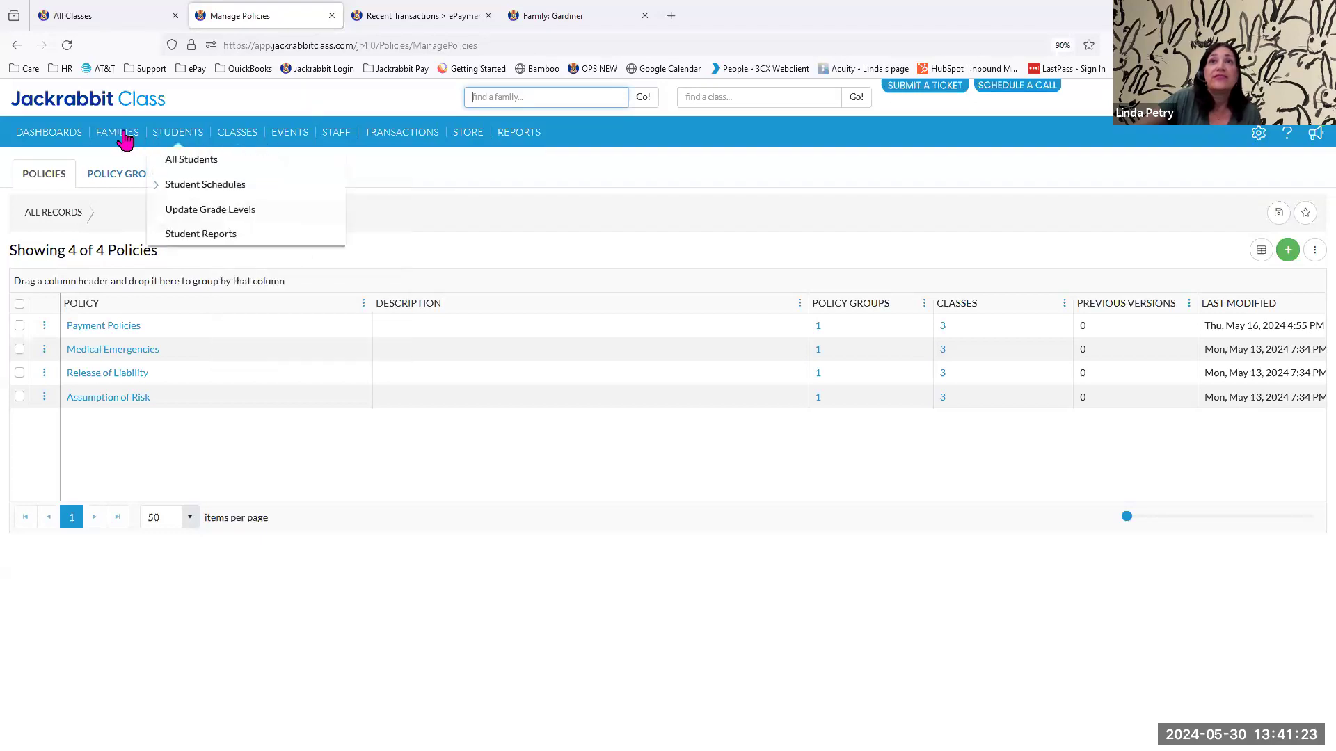
Filter All Families to those that have not agreed to all active policies and examine the listed family's policies.
{"action": "mouse_move", "coordinate": [117, 133]}
{"action": "left_click", "coordinate": [127, 163]}
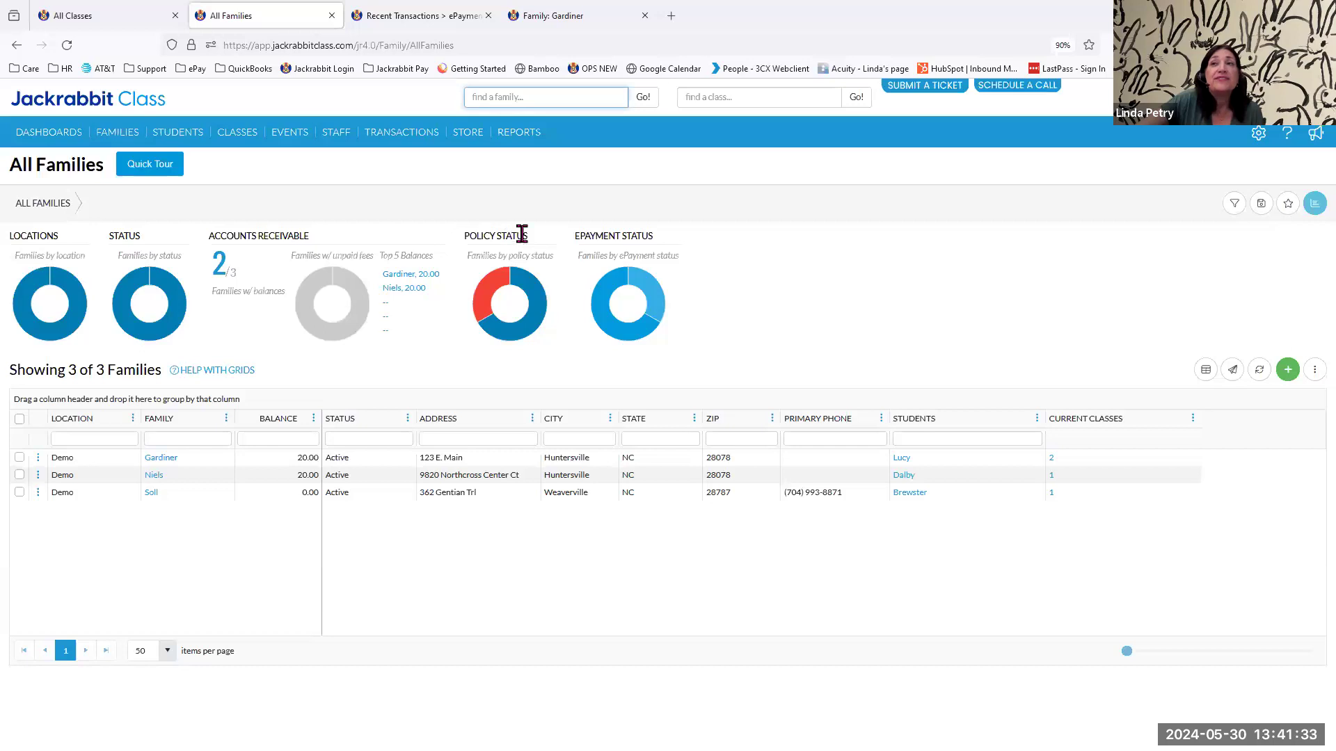
{"action": "mouse_move", "coordinate": [539, 331]}
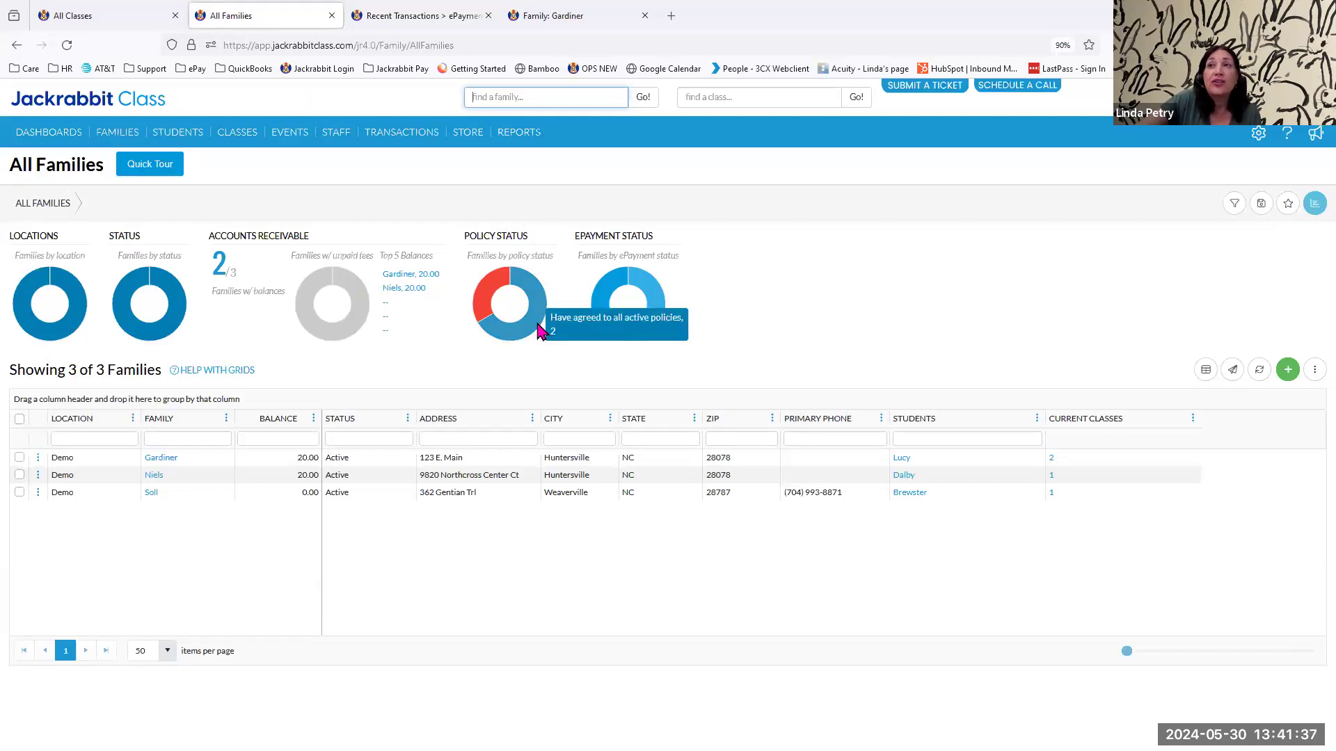
{"action": "left_click", "coordinate": [484, 297]}
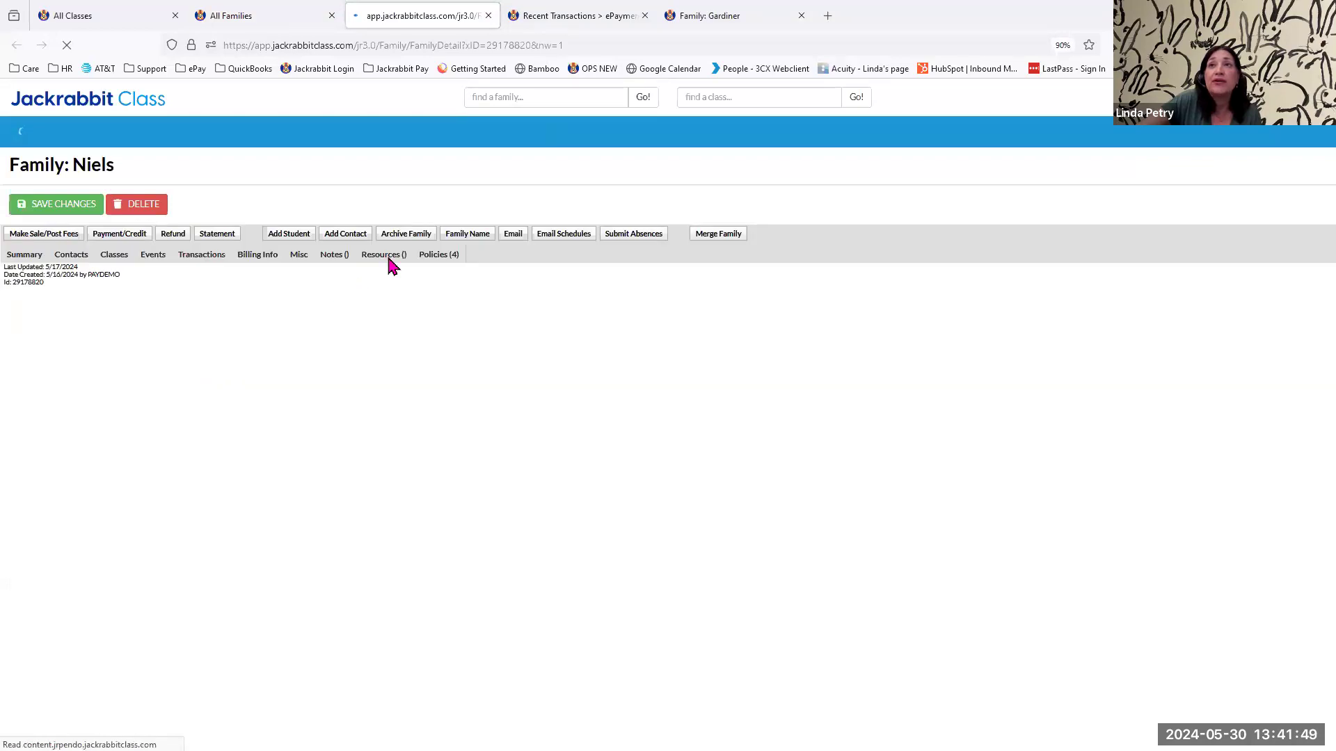
{"action": "left_click", "coordinate": [440, 258]}
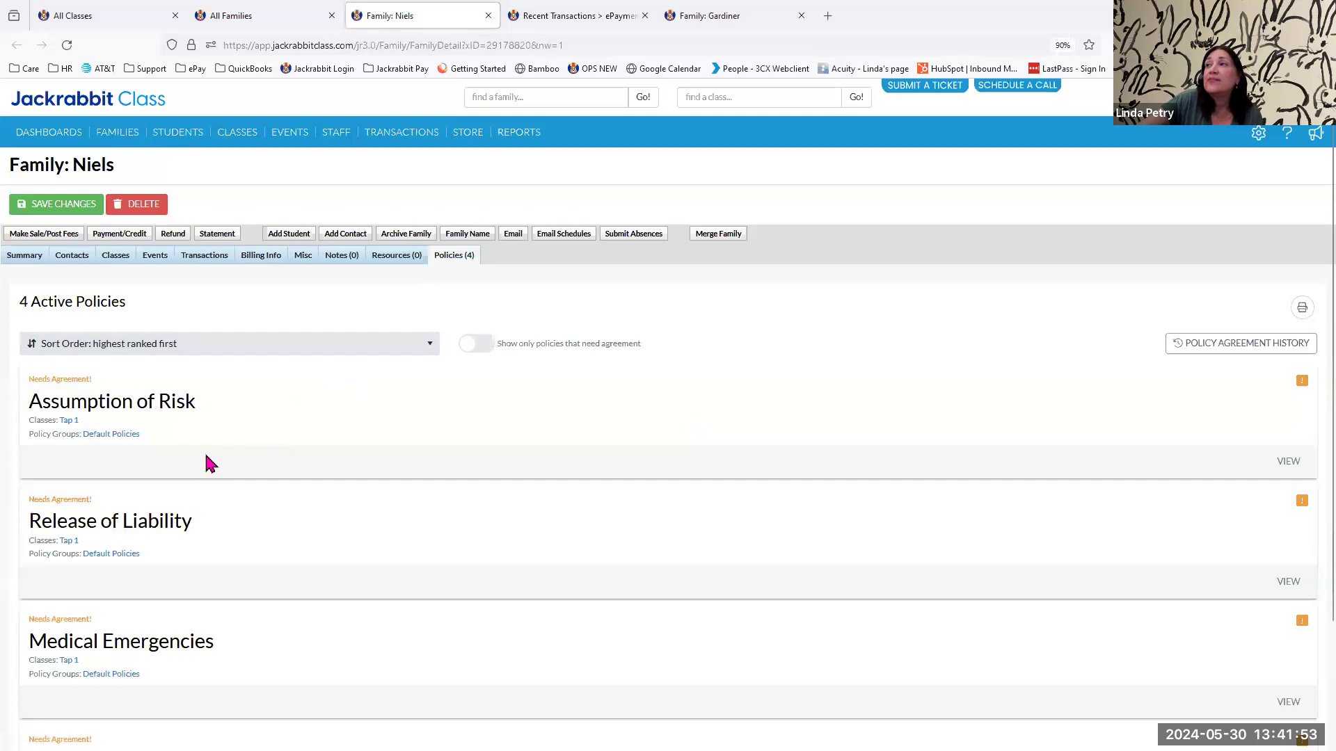
{"action": "scroll", "coordinate": [104, 598], "scroll_direction": "down", "scroll_amount": 2}
{"action": "scroll", "coordinate": [213, 556], "scroll_direction": "down", "scroll_amount": 1}
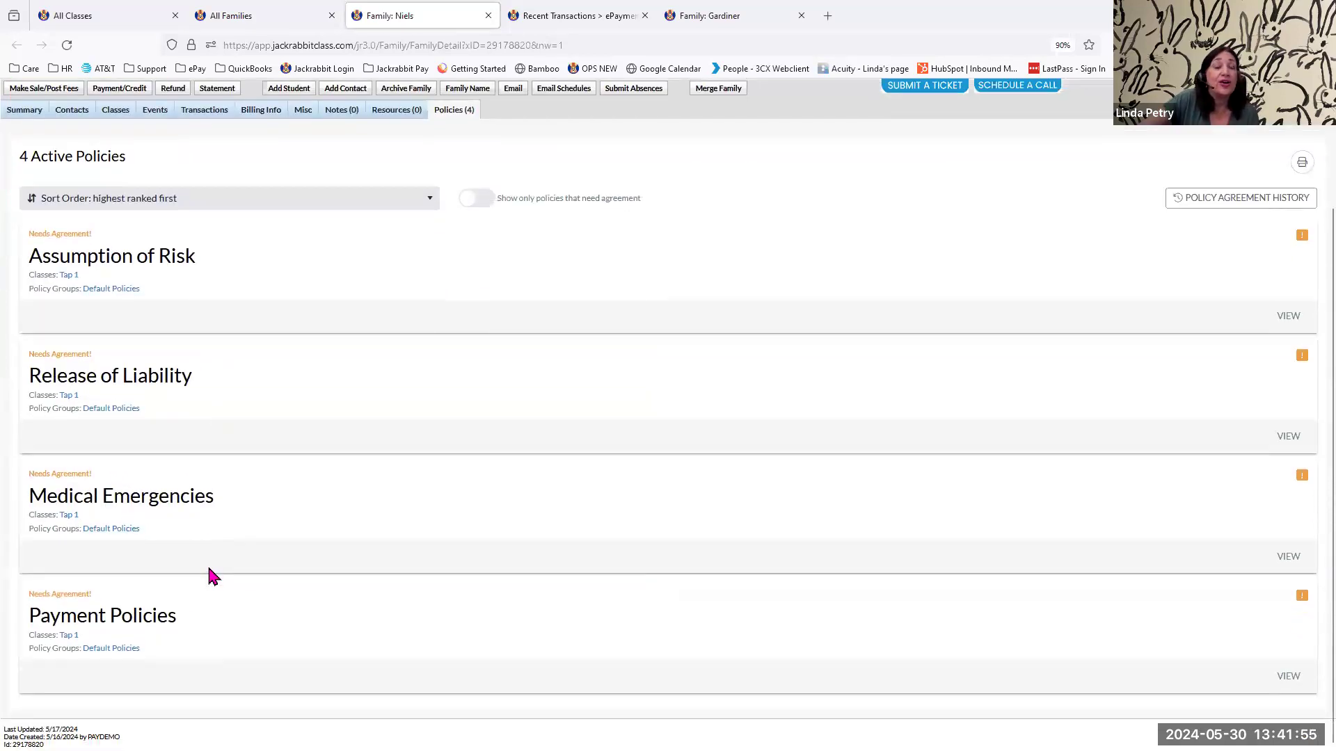
{"action": "scroll", "coordinate": [213, 588], "scroll_direction": "up", "scroll_amount": 3}
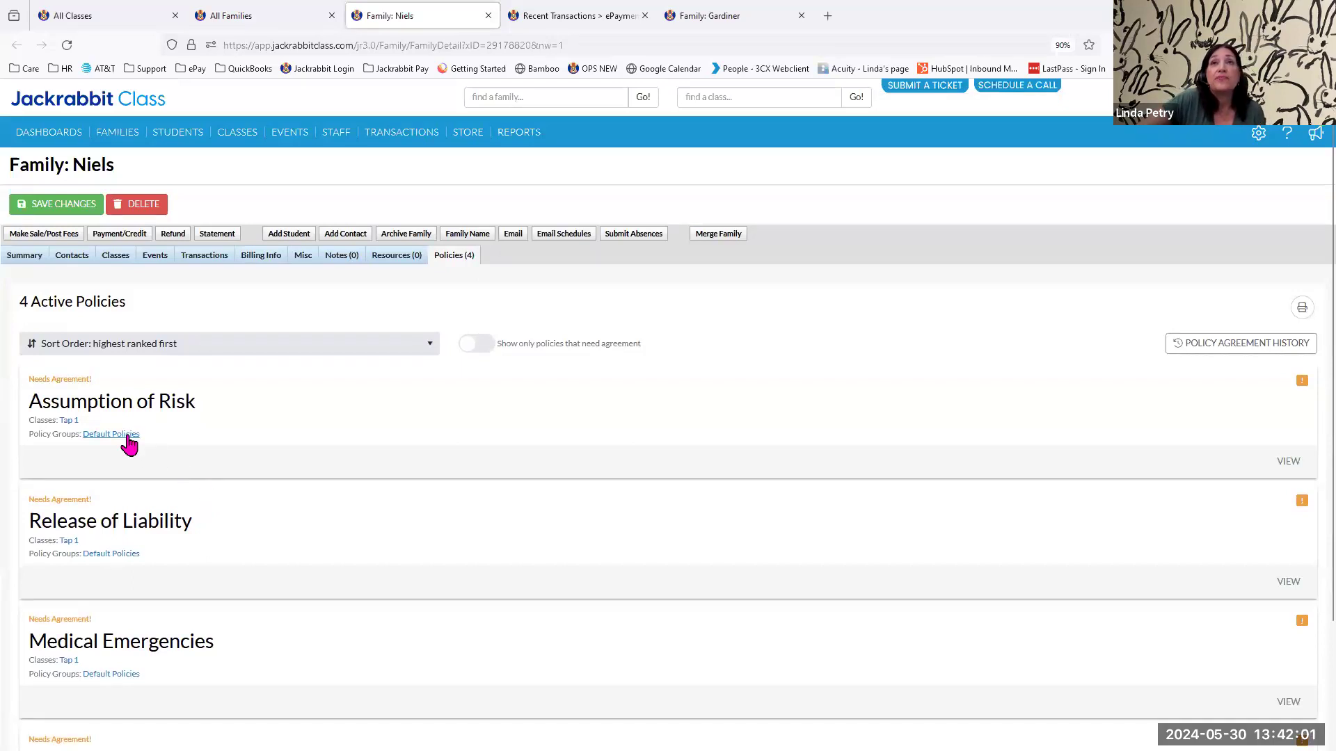
Search for another family by last name, view its agreed Assumption of Risk policy and close the policy.
{"action": "left_click", "coordinate": [515, 97]}
{"action": "type", "text": "gar"}
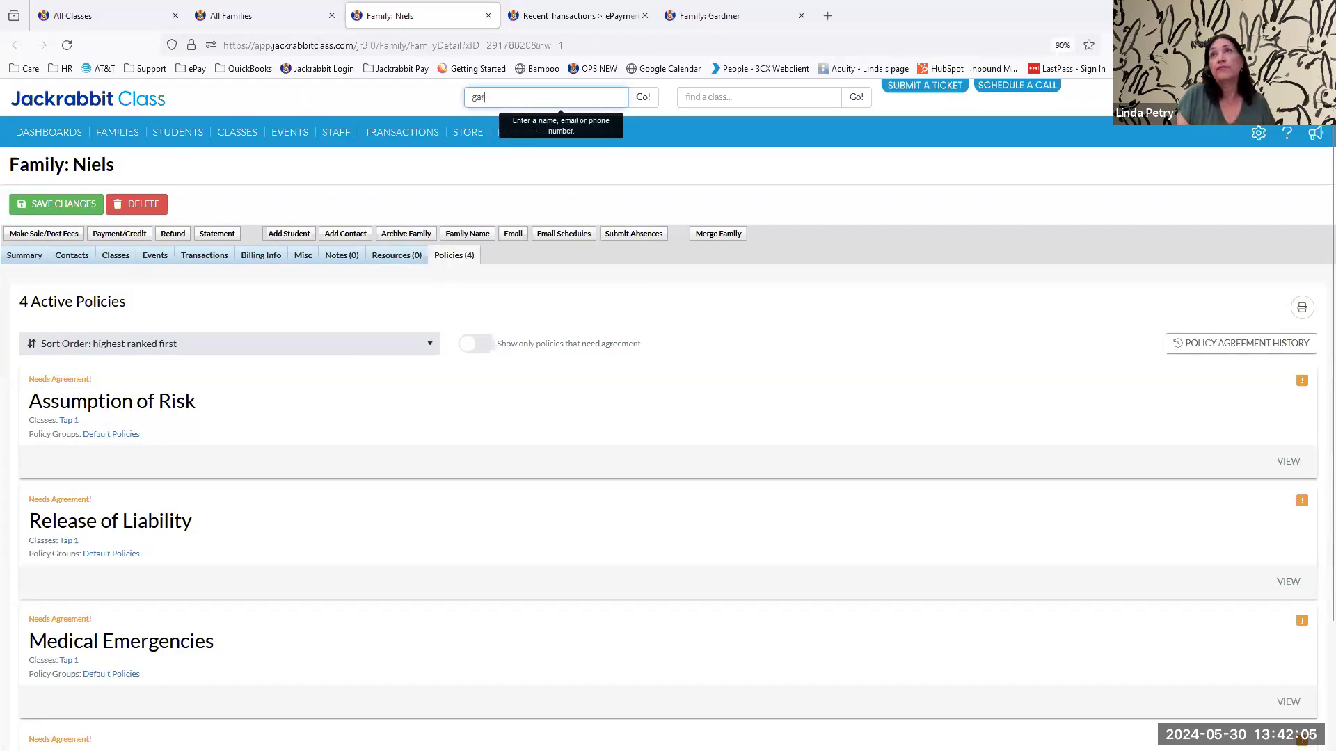
{"action": "key", "text": "Return"}
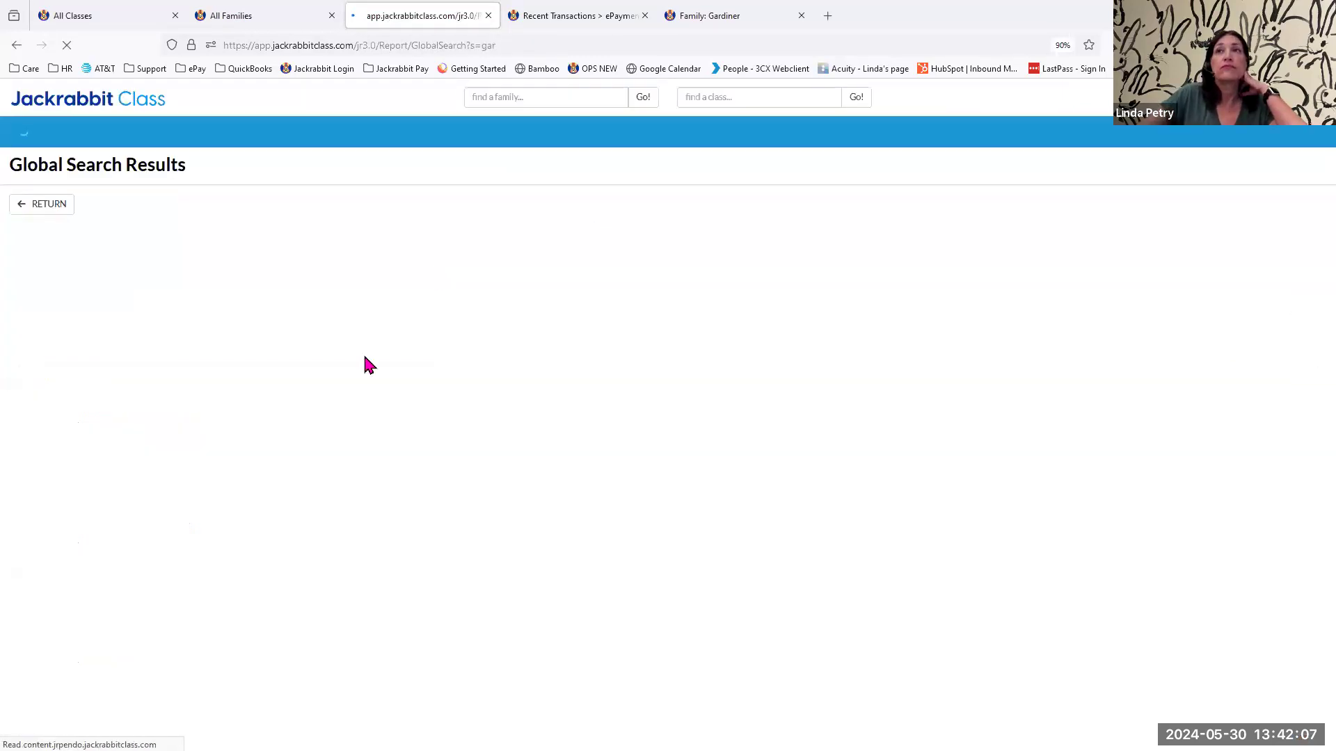
{"action": "left_click", "coordinate": [271, 287]}
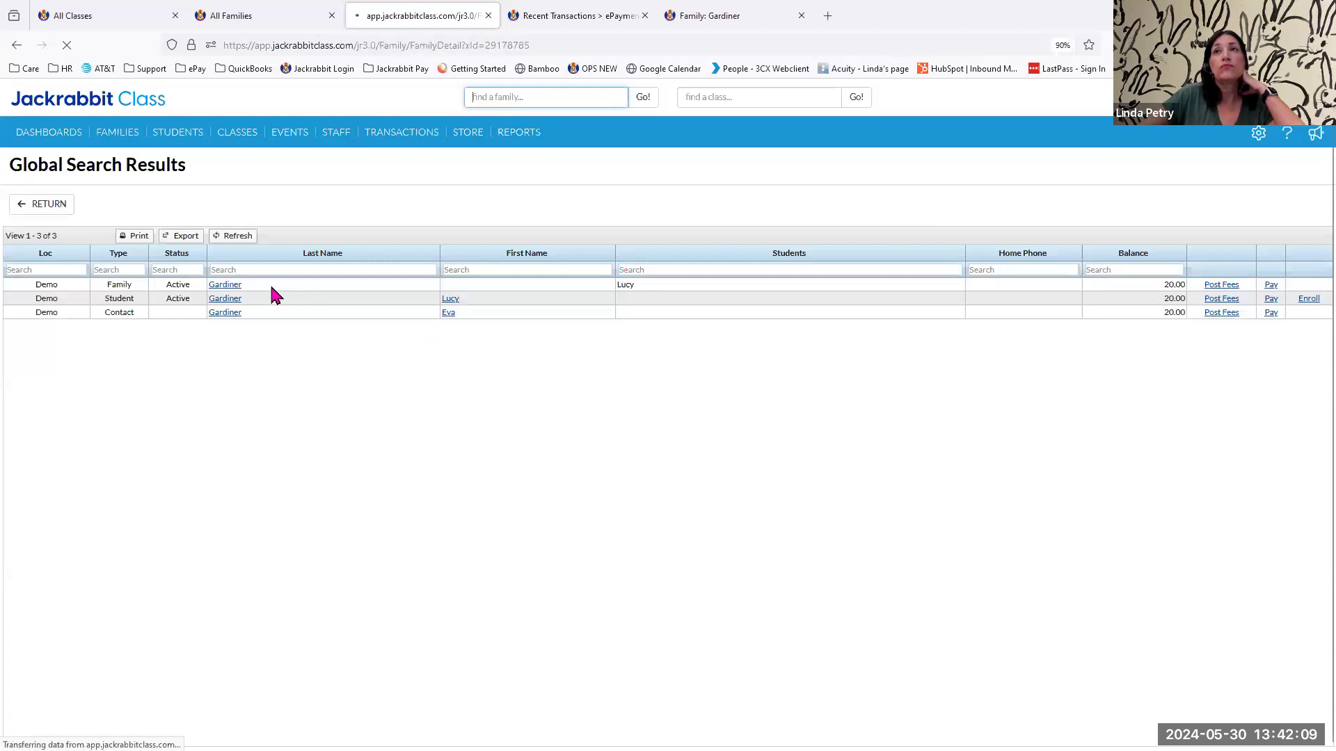
{"action": "left_click", "coordinate": [429, 263]}
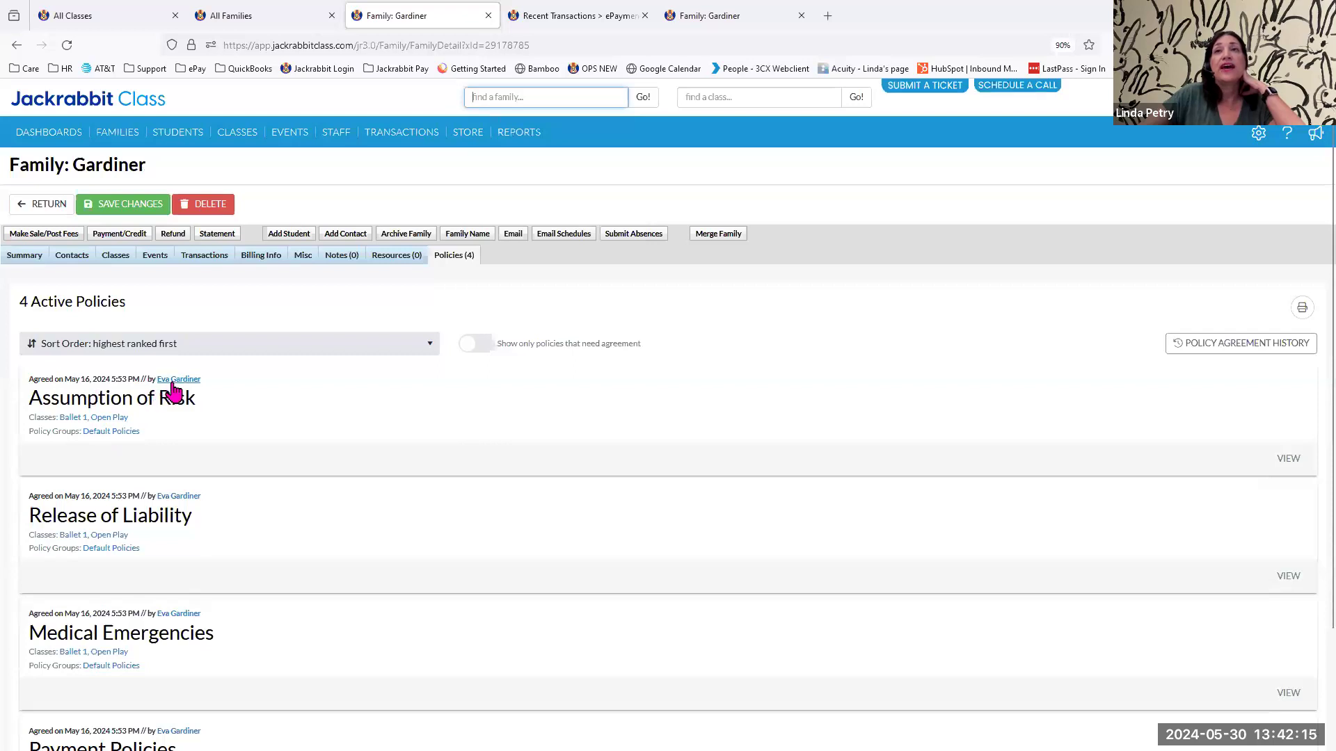
{"action": "left_click", "coordinate": [1289, 459]}
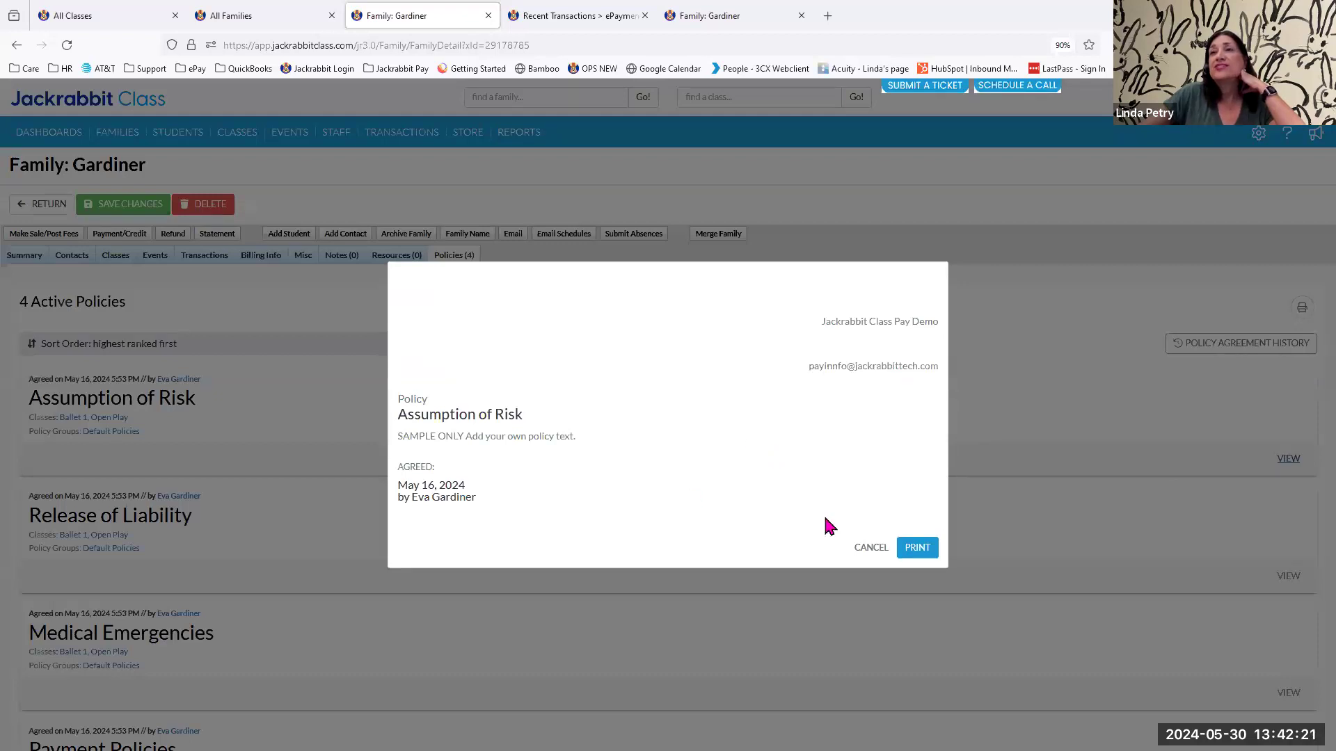
{"action": "left_click", "coordinate": [878, 549]}
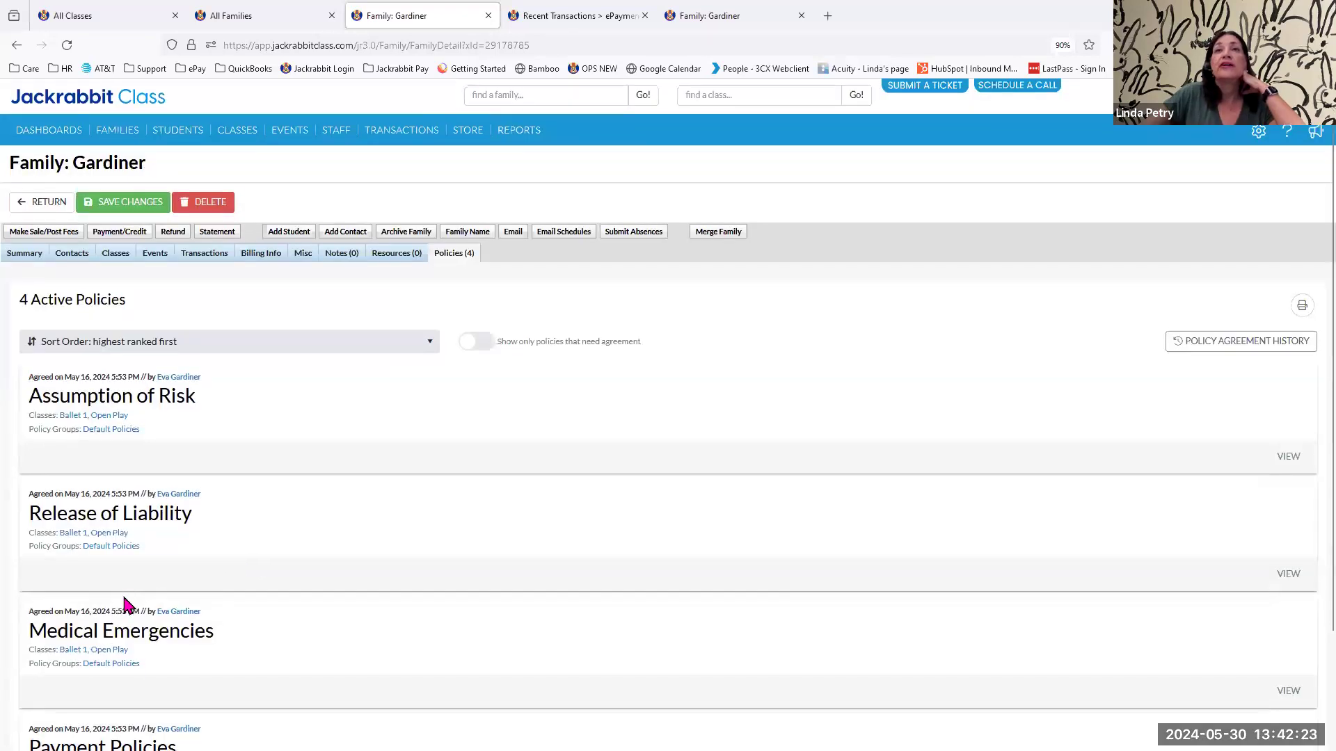
View the family's agreed Payment Policies, highlight who agreed to them and close the policy.
{"action": "scroll", "coordinate": [125, 606], "scroll_direction": "down", "scroll_amount": 2}
{"action": "left_click", "coordinate": [1286, 678]}
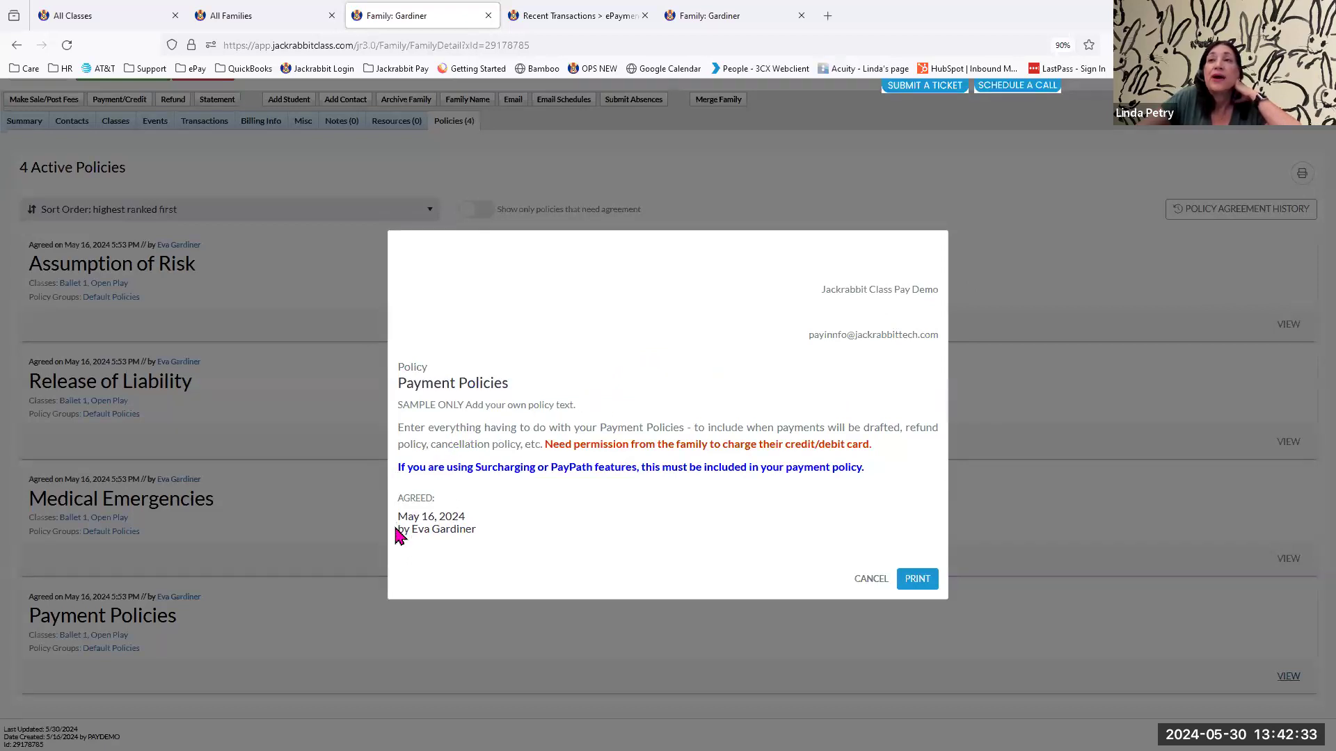
{"action": "left_click_drag", "start_coordinate": [395, 529], "coordinate": [484, 536]}
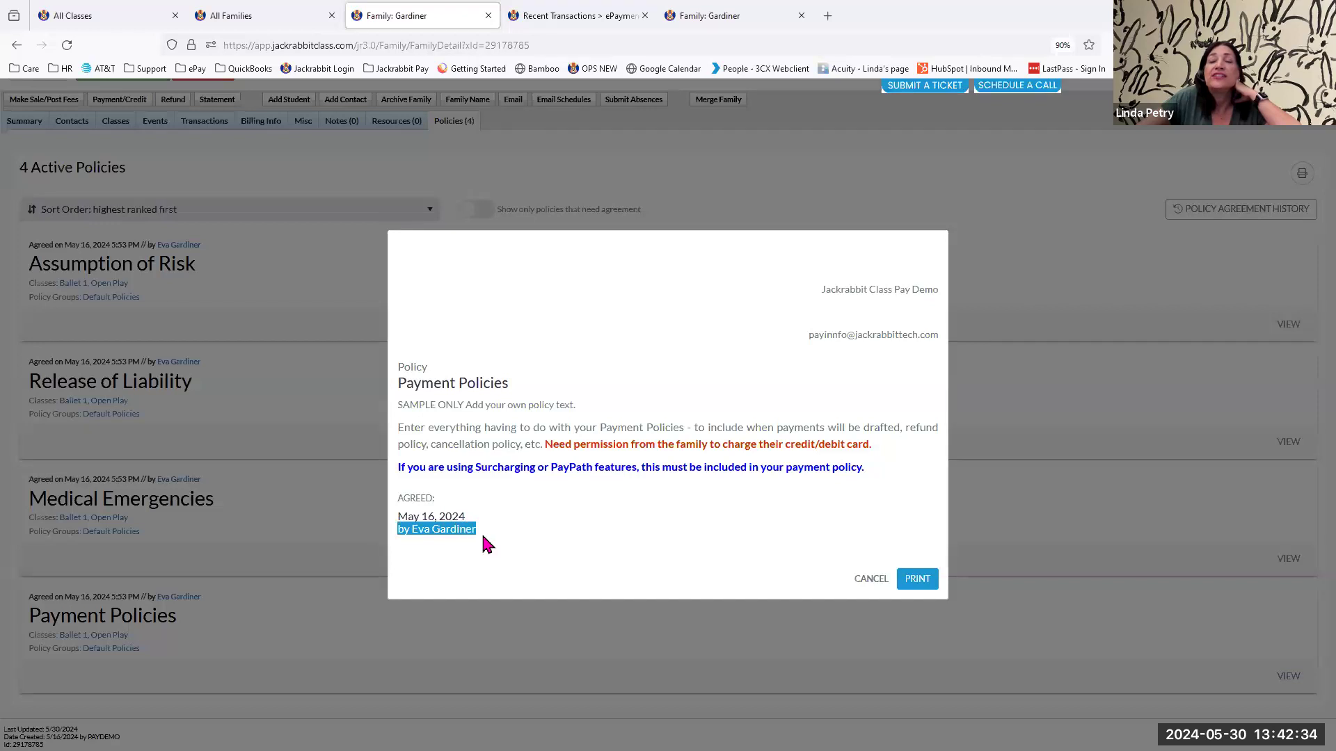
{"action": "left_click", "coordinate": [548, 535]}
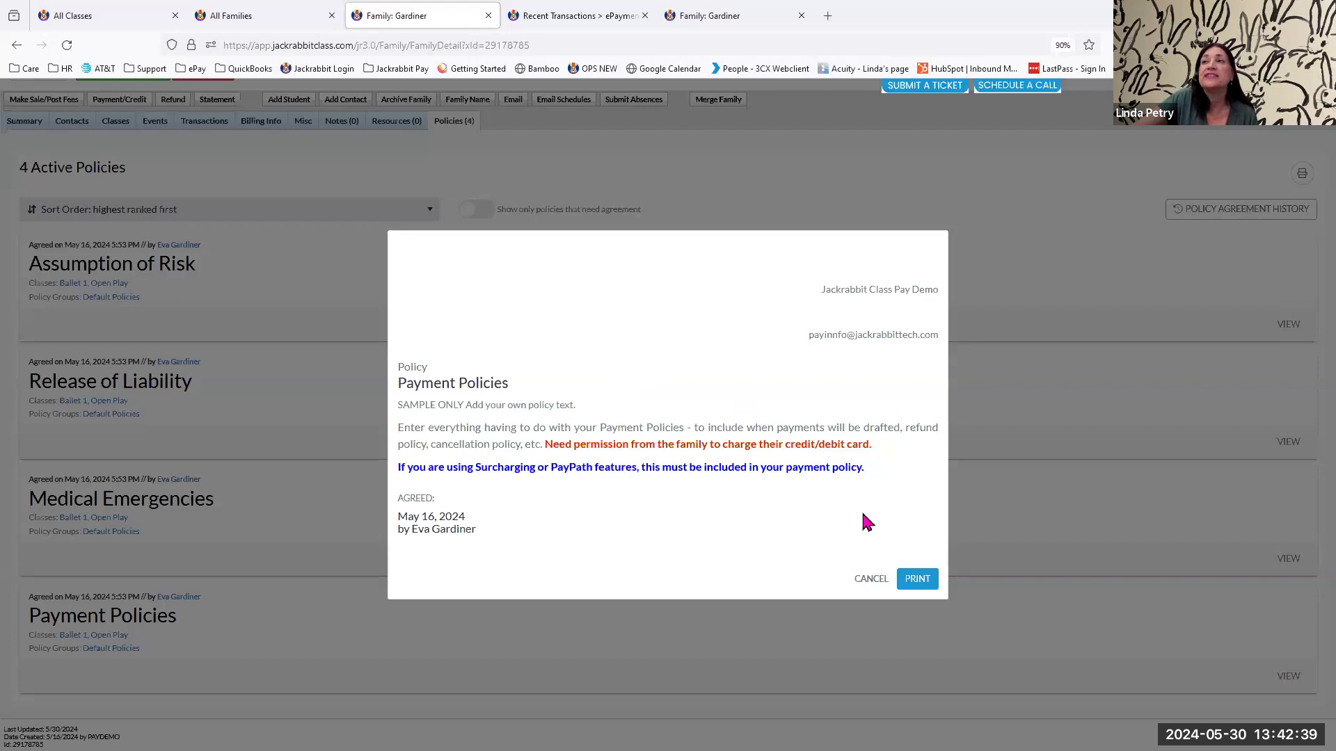
{"action": "left_click", "coordinate": [870, 582]}
{"action": "scroll", "coordinate": [571, 425], "scroll_direction": "up", "scroll_amount": 2}
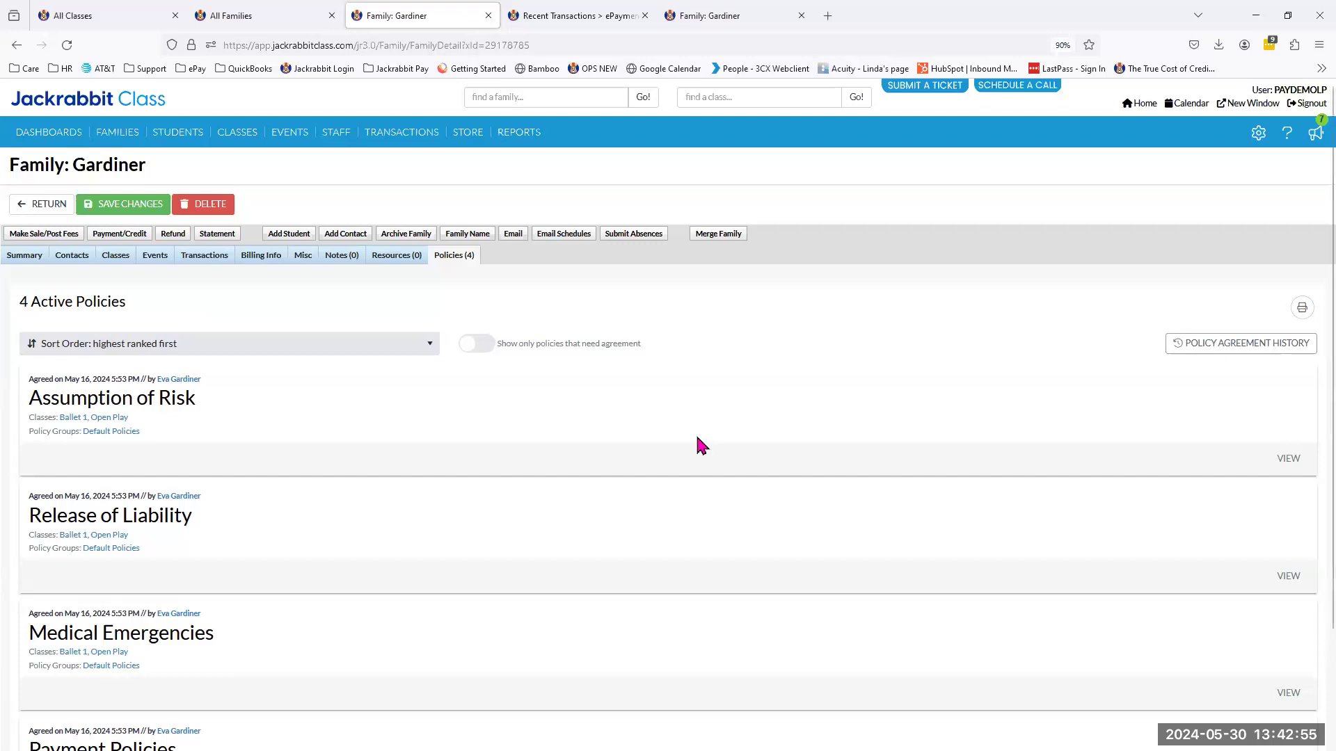
Open the All Classes list.
{"action": "mouse_move", "coordinate": [242, 144]}
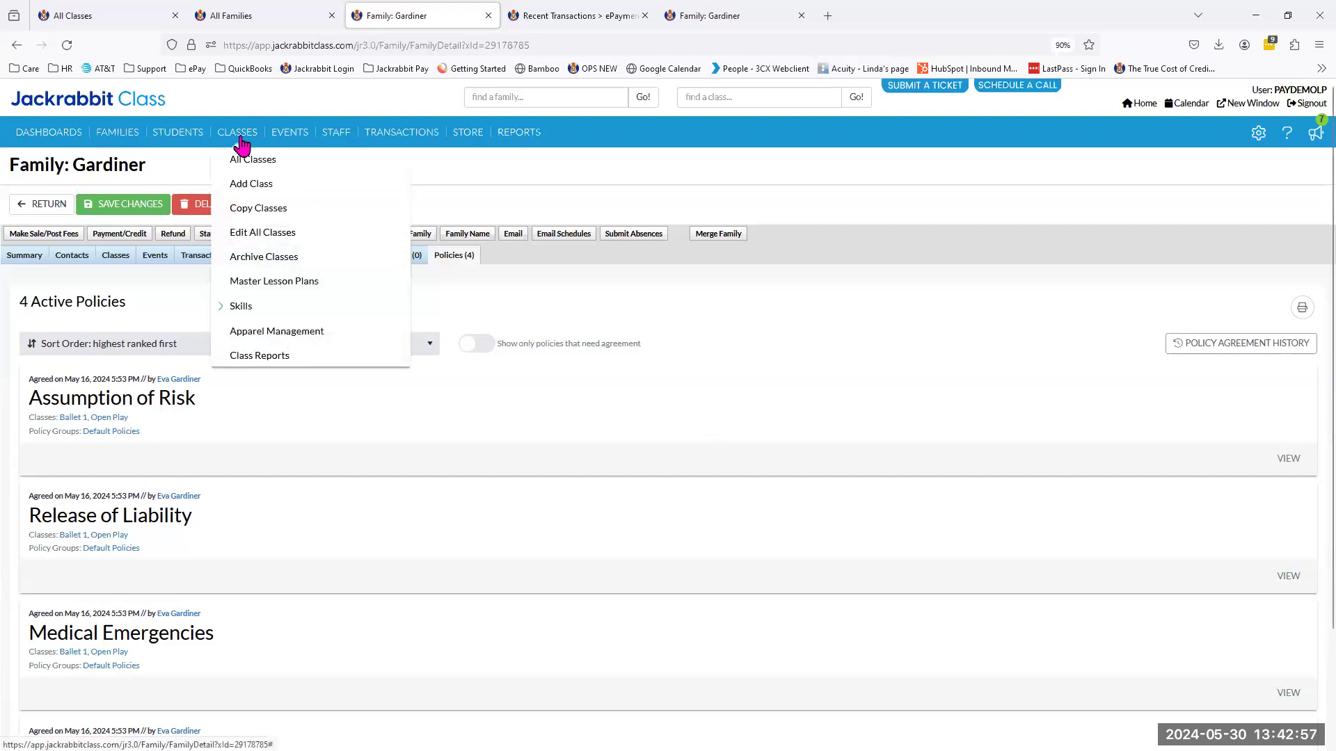
{"action": "left_click", "coordinate": [241, 162]}
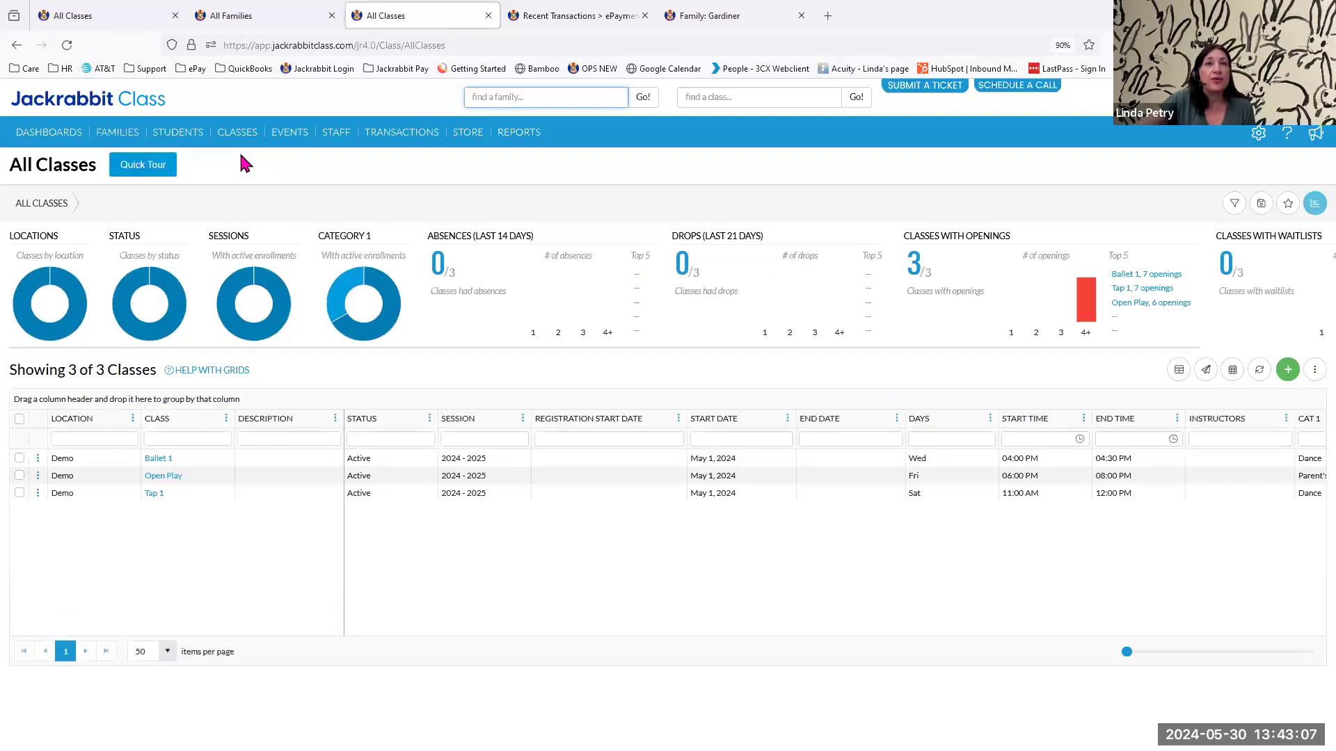
{"action": "mouse_move", "coordinate": [247, 147]}
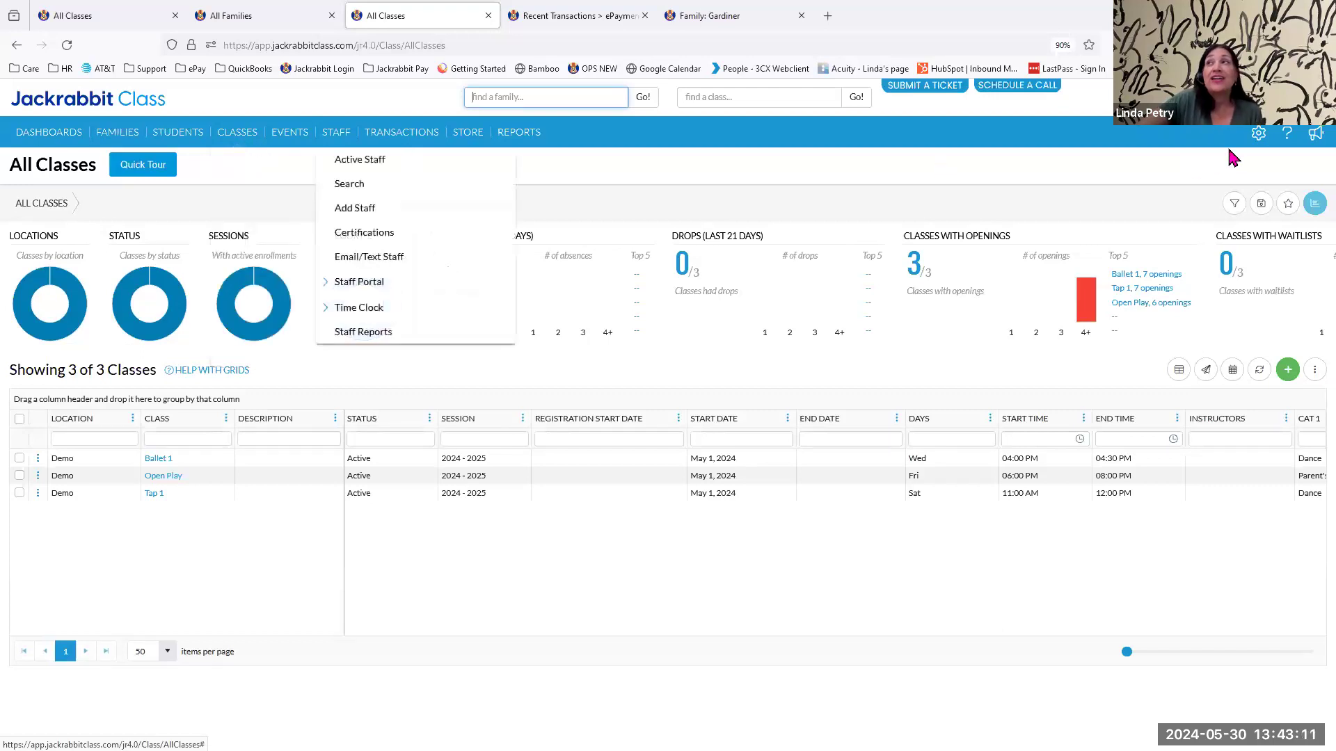
Open the ePayments settings and review the Online Registration and Parent Portal payment requirements.
{"action": "mouse_move", "coordinate": [1254, 139]}
{"action": "left_click", "coordinate": [1160, 215]}
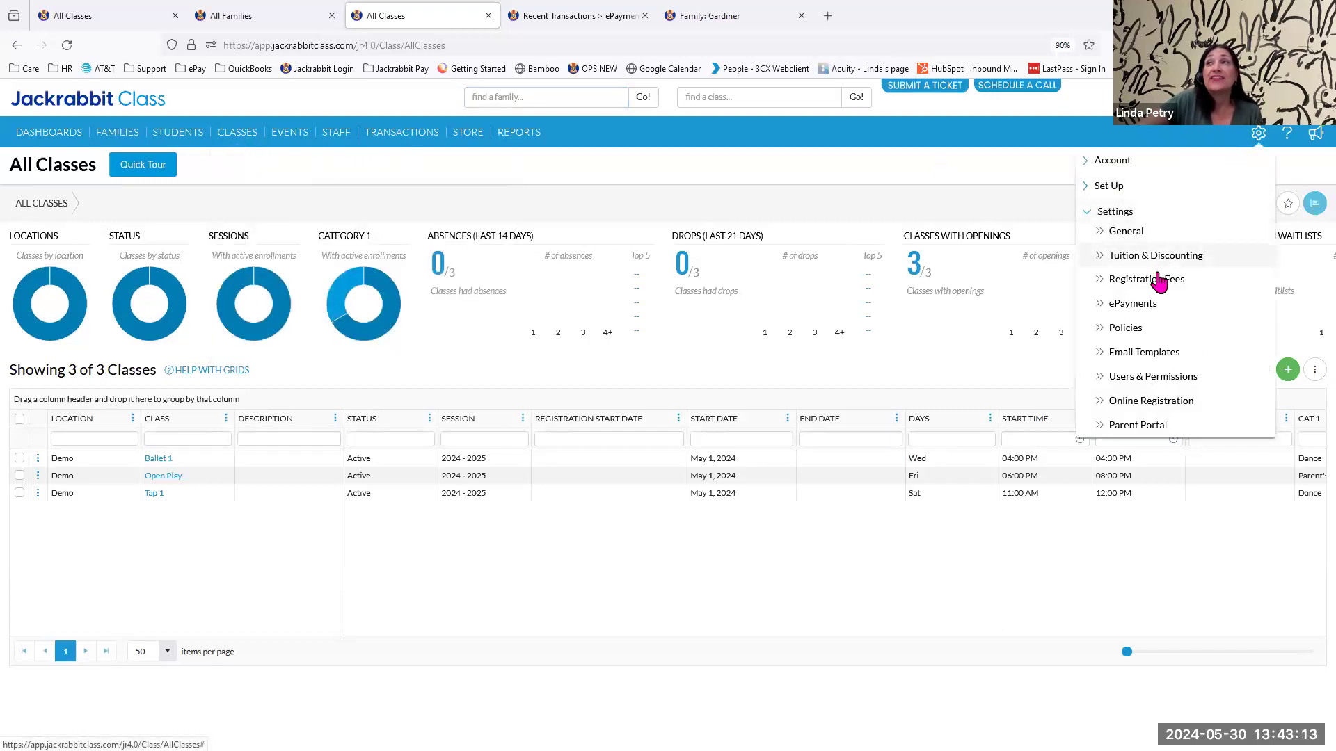
{"action": "left_click", "coordinate": [1148, 306]}
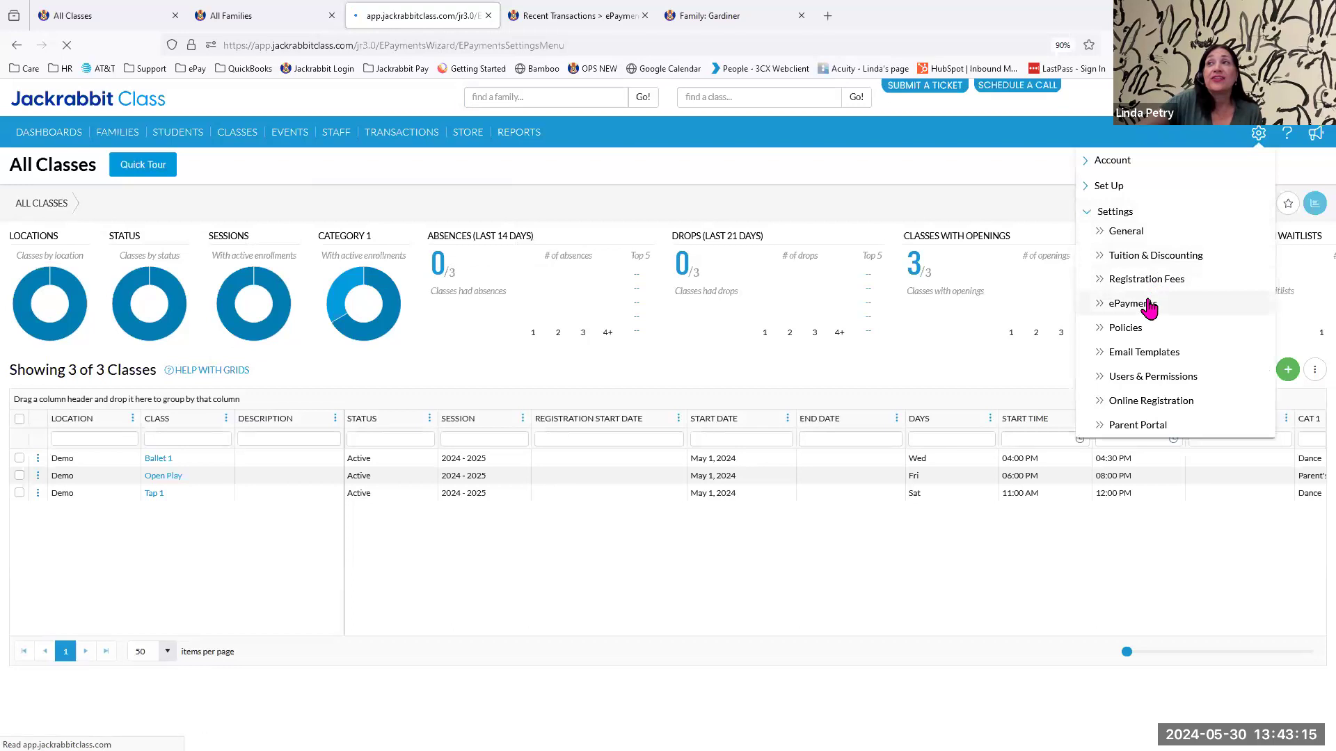
{"action": "left_click", "coordinate": [113, 409]}
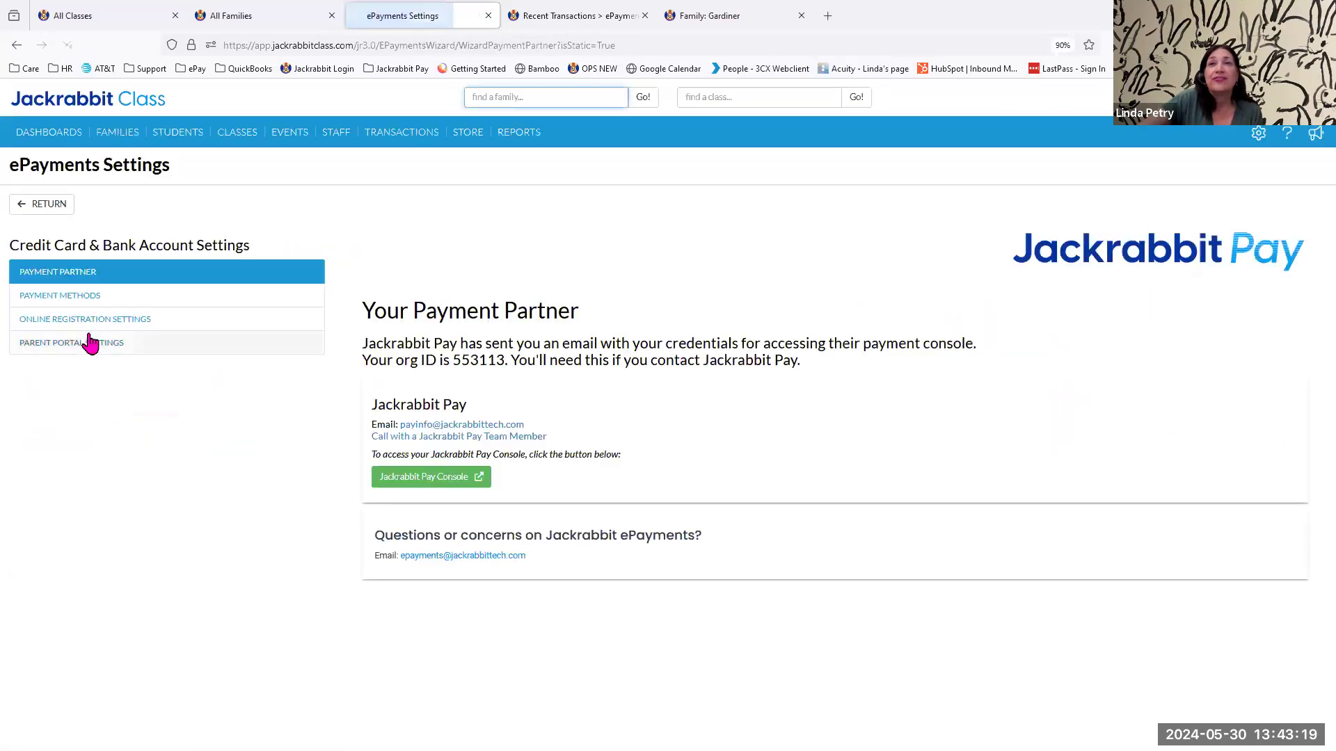
{"action": "left_click", "coordinate": [89, 324]}
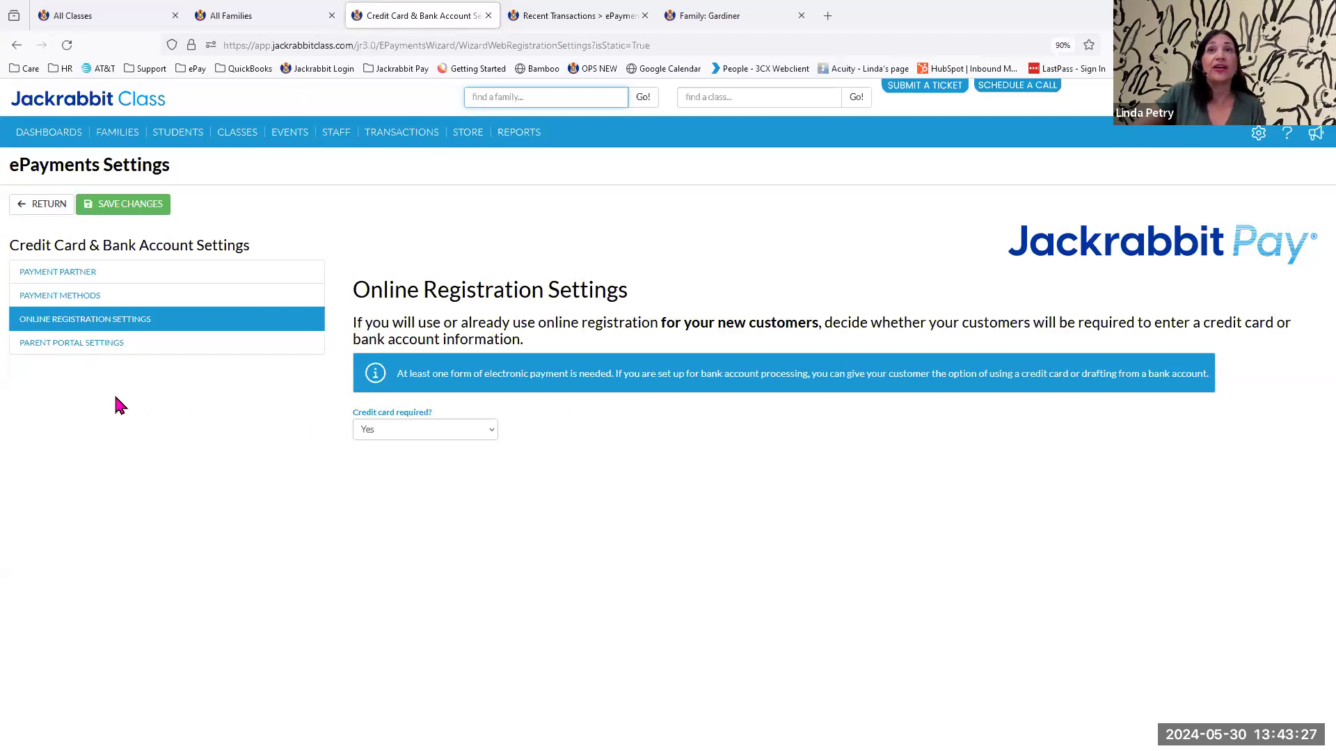
{"action": "left_click", "coordinate": [84, 352]}
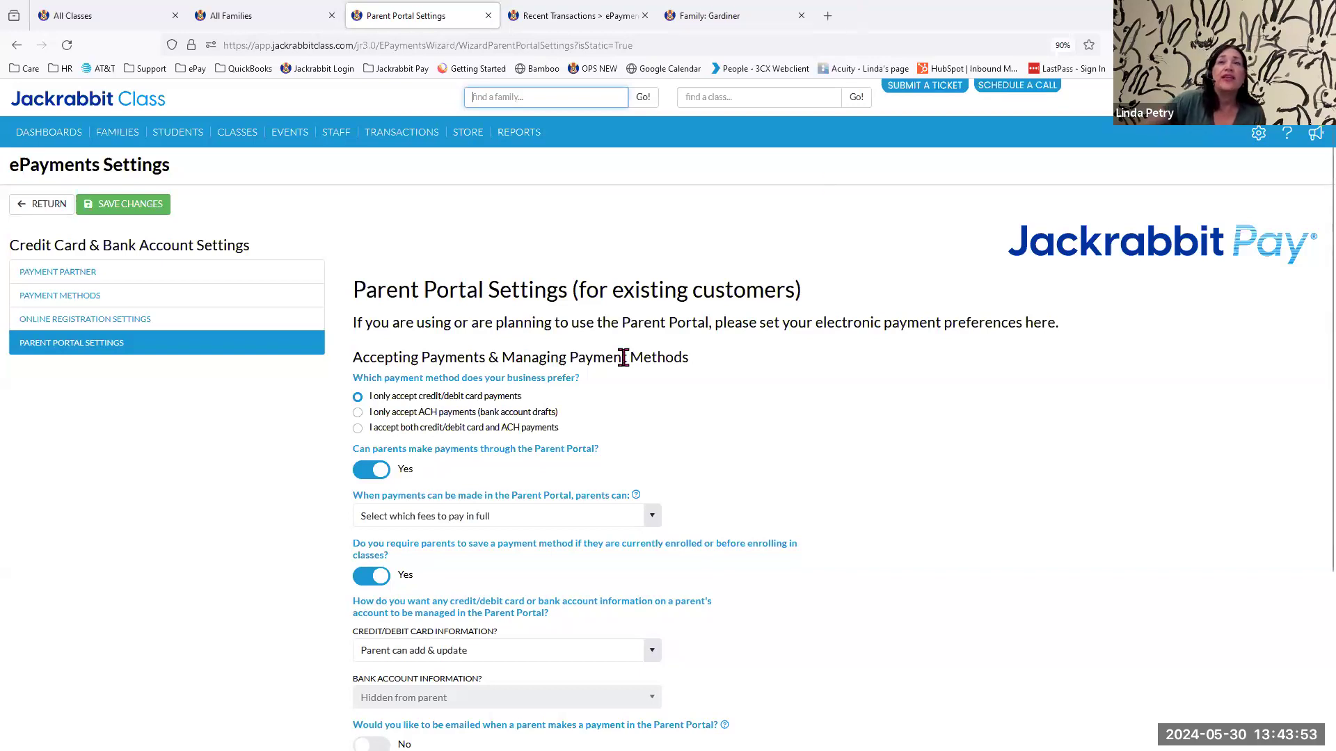
Search for a family by last name and view its billing information with the saved payment methods.
{"action": "left_click", "coordinate": [560, 102]}
{"action": "type", "text": "gardiner"}
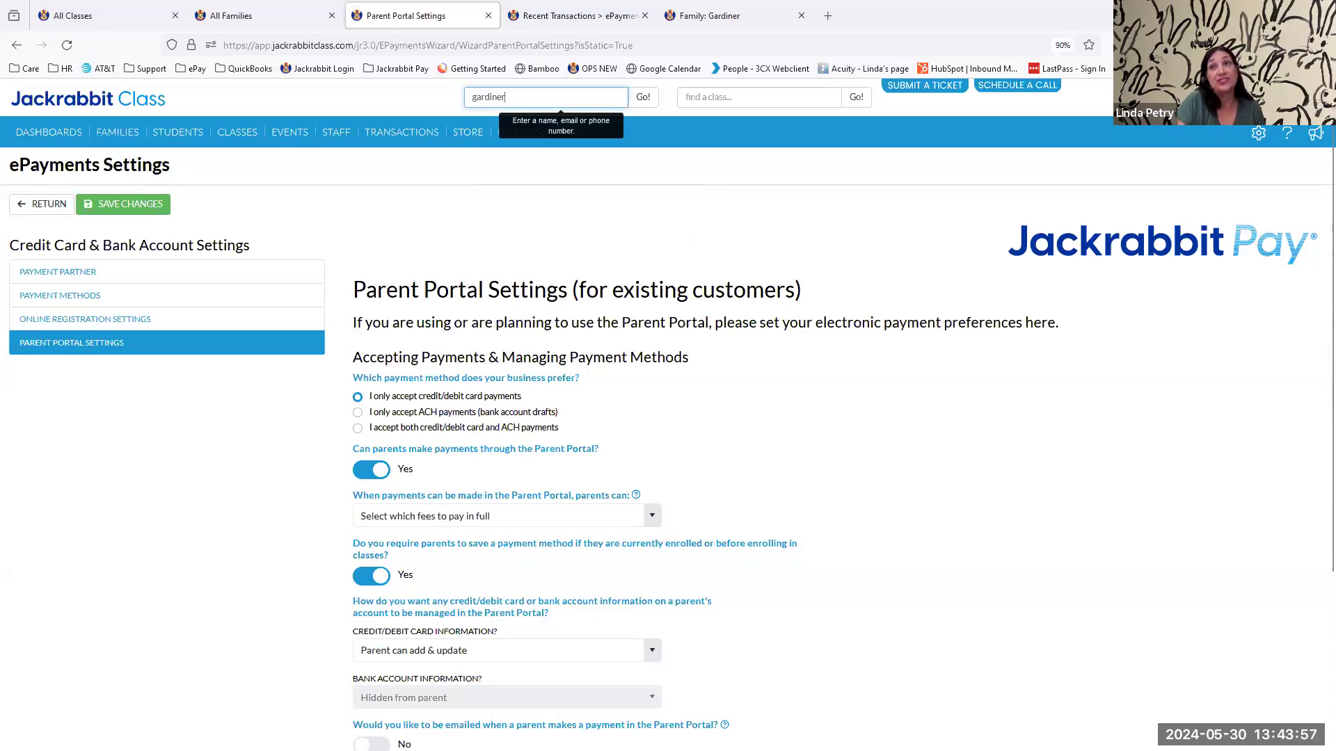
{"action": "key", "text": "Return"}
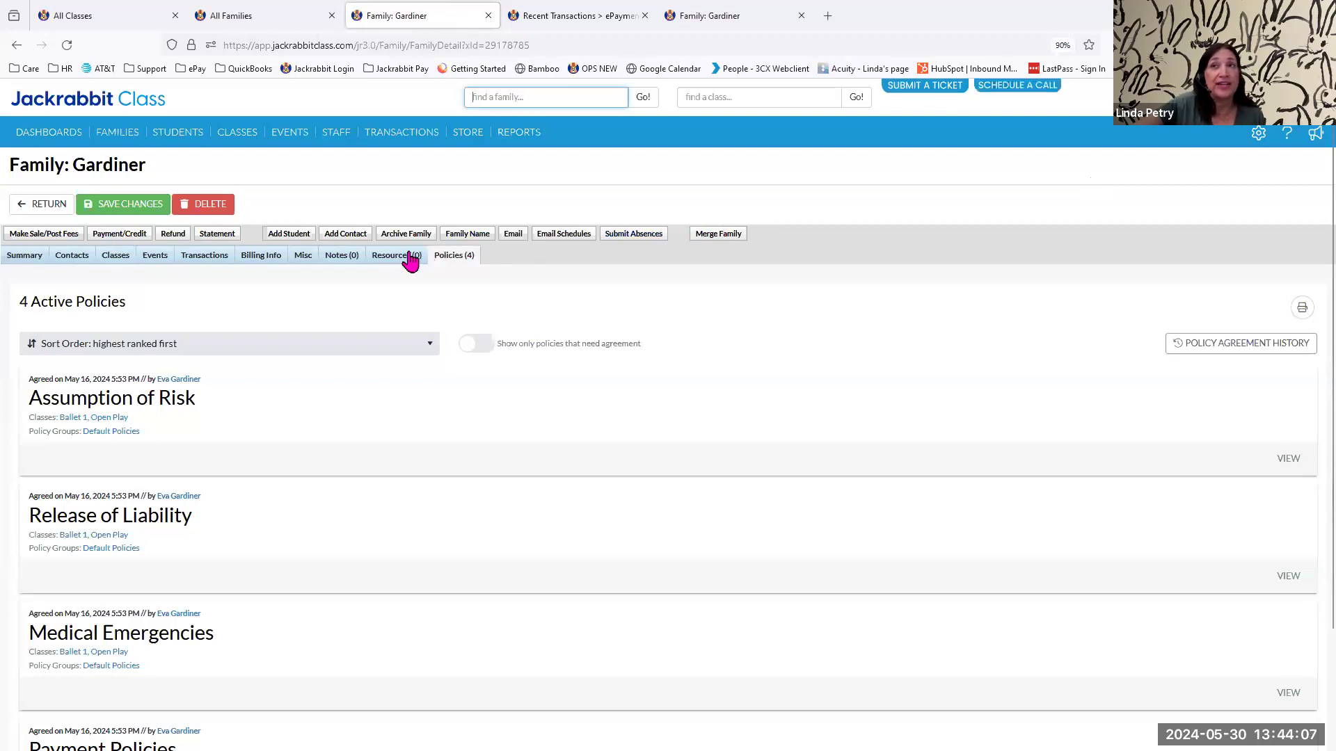
{"action": "left_click", "coordinate": [264, 260]}
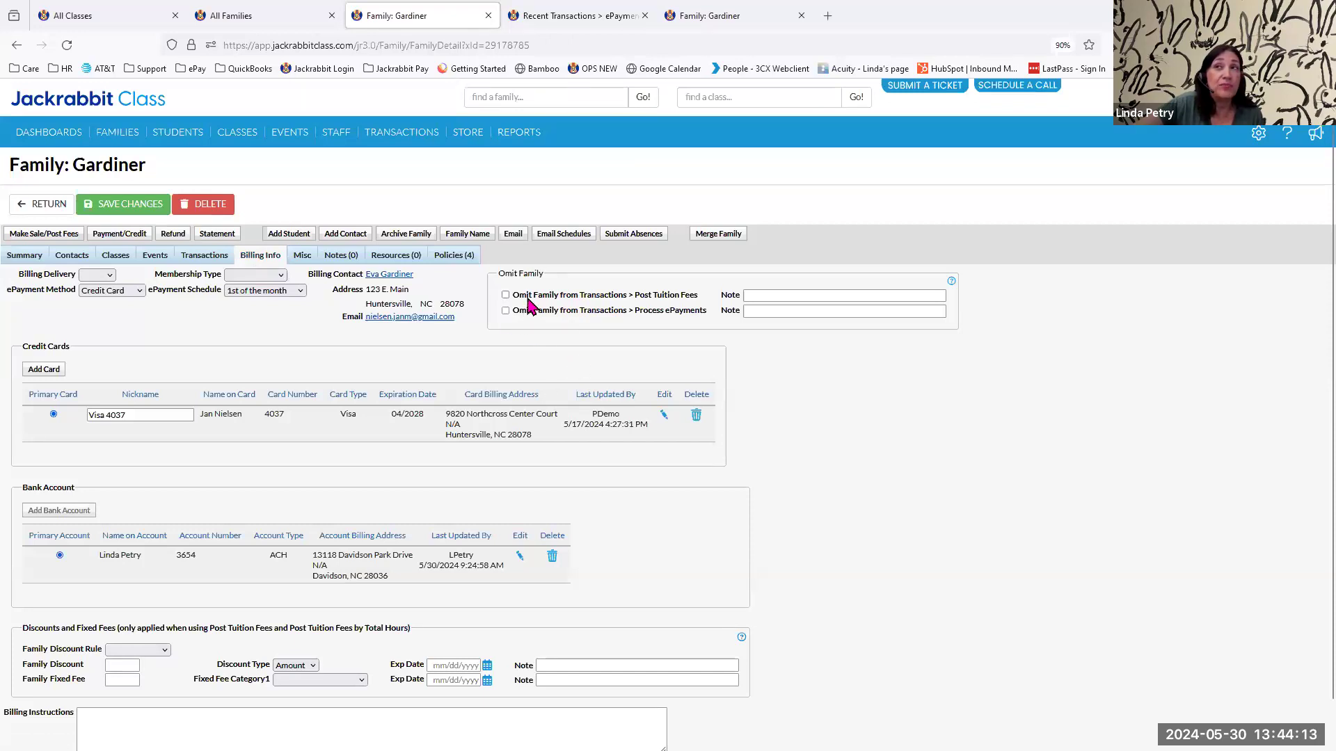
Search for another family by last name and review its saved card and Omit Family settings.
{"action": "left_click", "coordinate": [581, 94]}
{"action": "type", "text": "soll"}
{"action": "key", "text": "Return"}
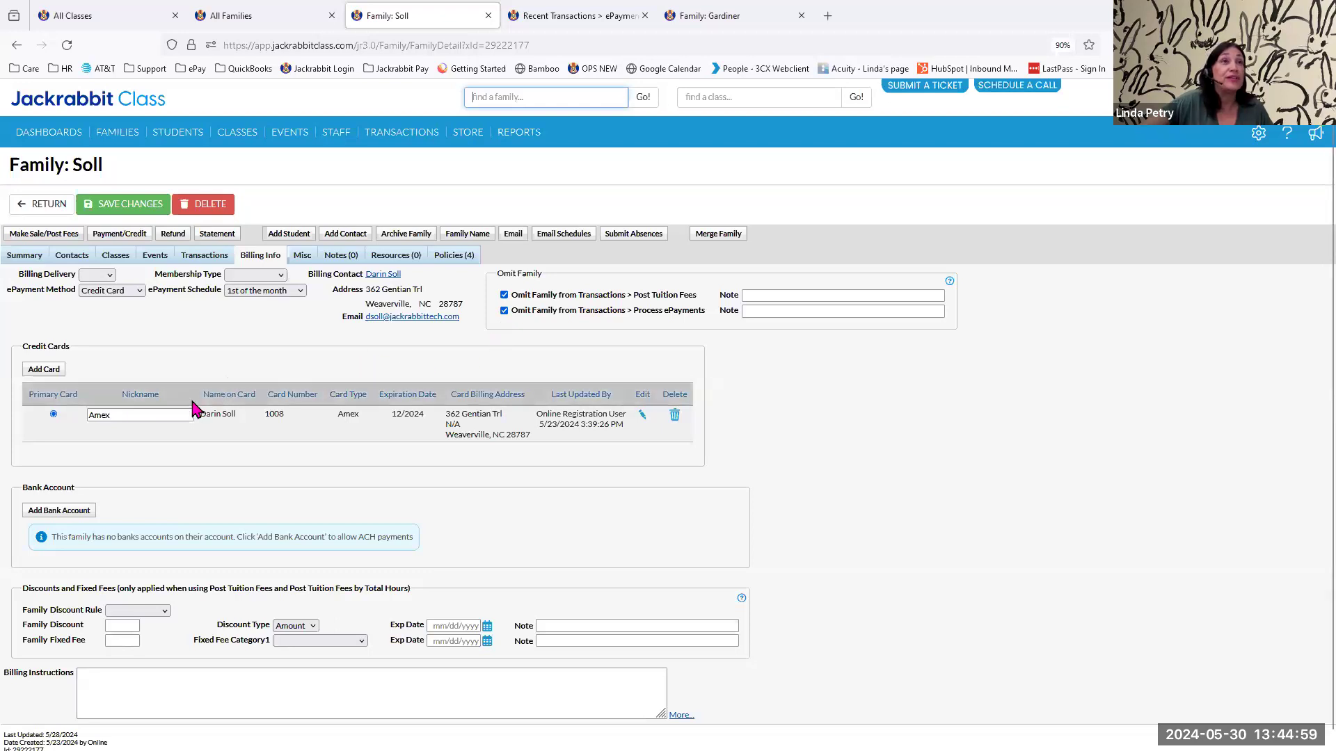
{"action": "scroll", "coordinate": [141, 651], "scroll_direction": "down", "scroll_amount": 1}
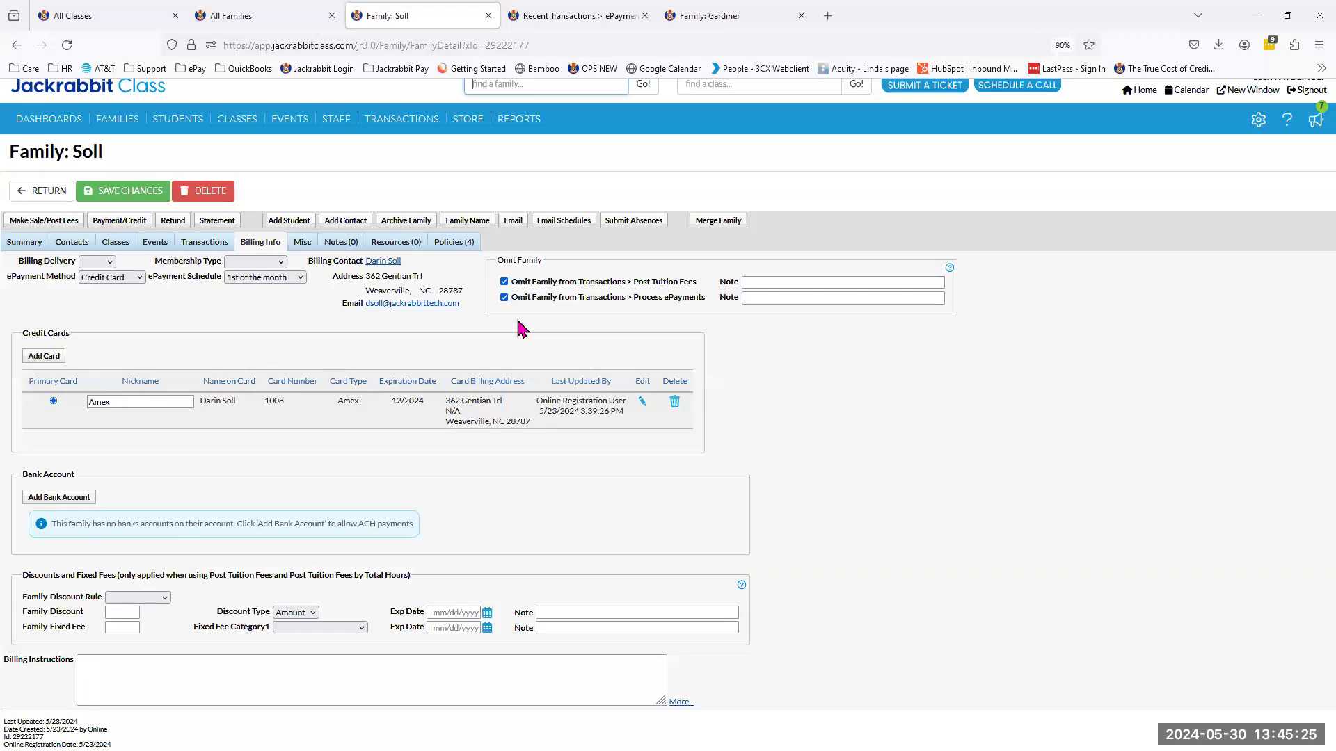
Open the All Families list and examine the segments of the ePayment Status chart.
{"action": "left_click", "coordinate": [124, 121]}
{"action": "left_click", "coordinate": [133, 147]}
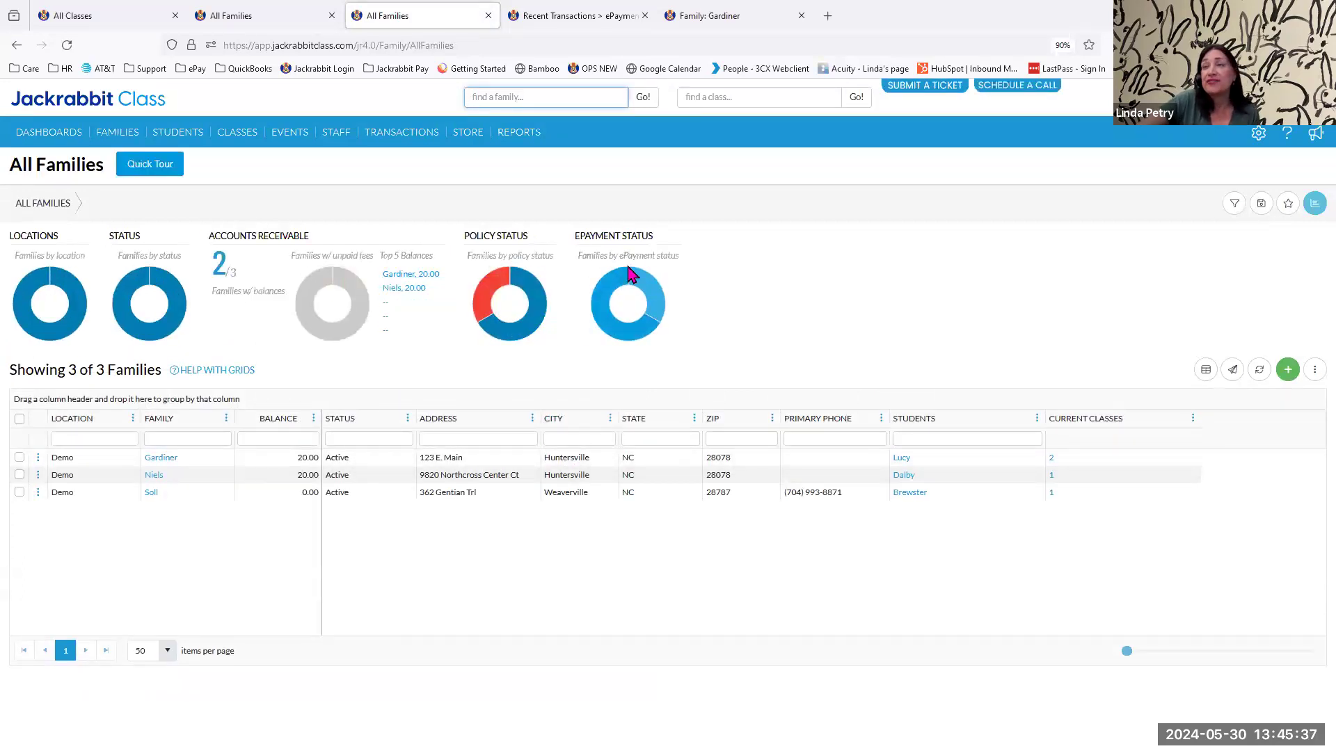
{"action": "mouse_move", "coordinate": [634, 291]}
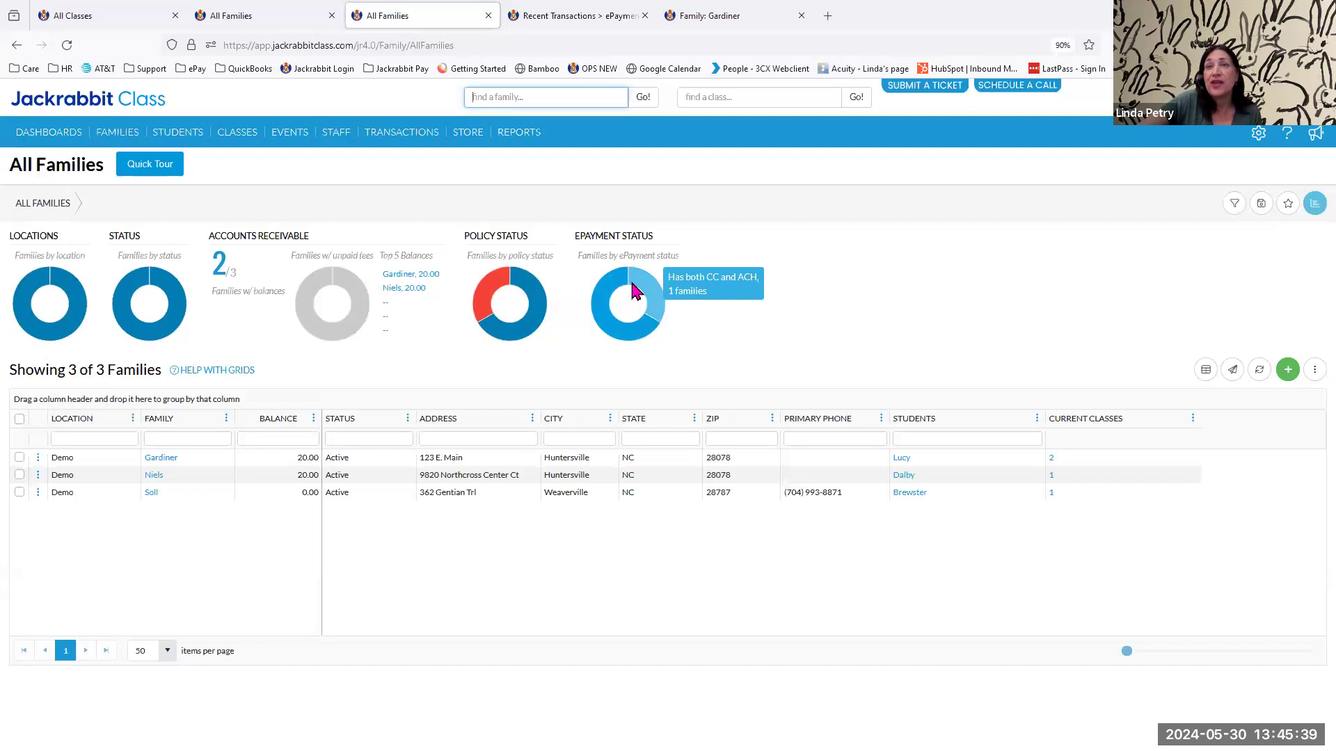
{"action": "mouse_move", "coordinate": [628, 338]}
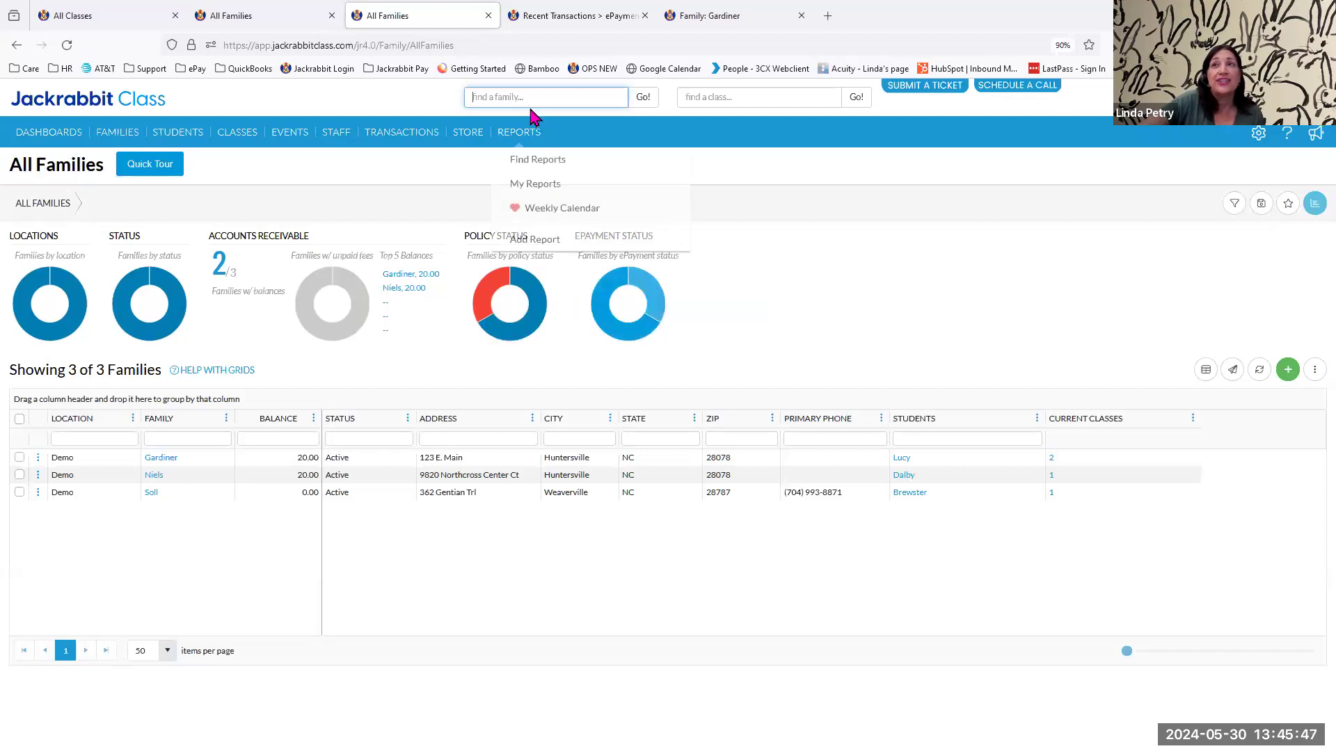
Add a new family by entering its family name, location Demo and registration date May 30, 2024, and save it.
{"action": "left_click", "coordinate": [1286, 373]}
{"action": "left_click", "coordinate": [672, 562]}
{"action": "type", "text": "Rabbit"}
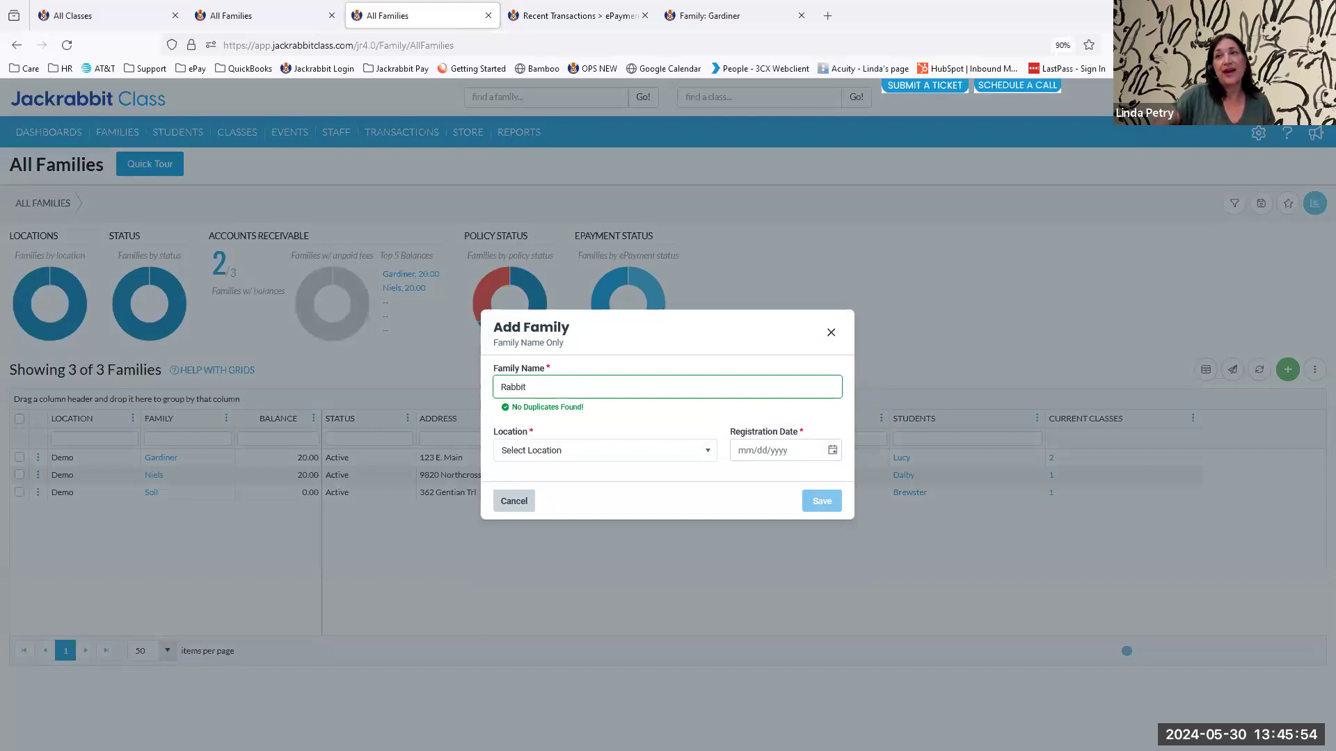
{"action": "left_click", "coordinate": [550, 454]}
{"action": "left_click", "coordinate": [549, 478]}
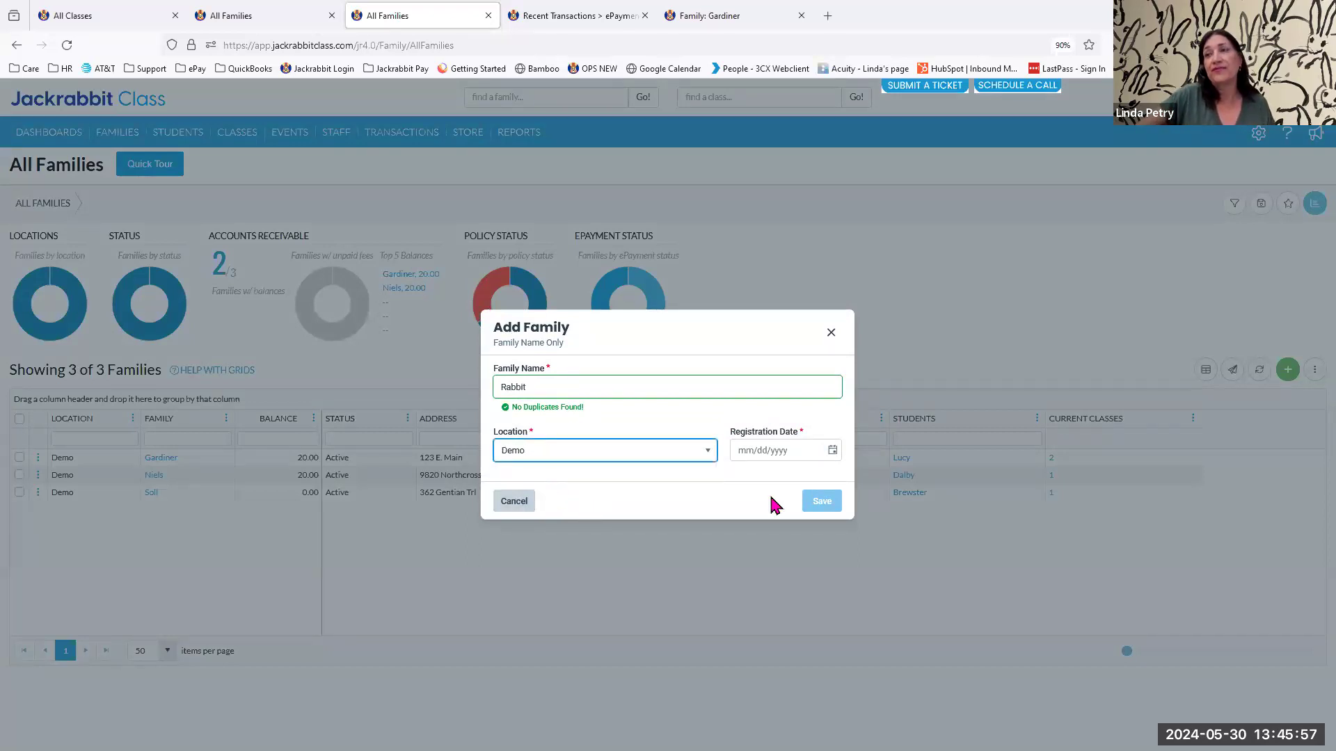
{"action": "left_click", "coordinate": [831, 453]}
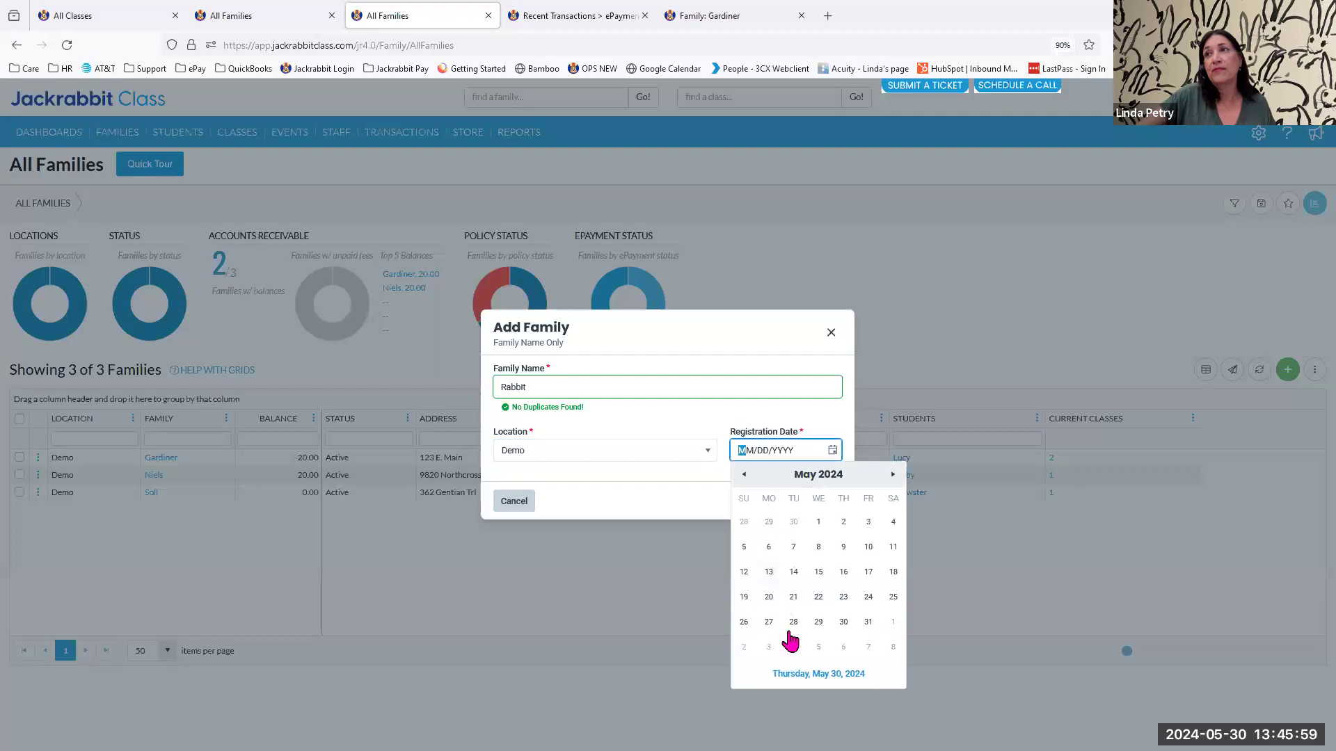
{"action": "left_click", "coordinate": [805, 664]}
{"action": "left_click", "coordinate": [822, 502]}
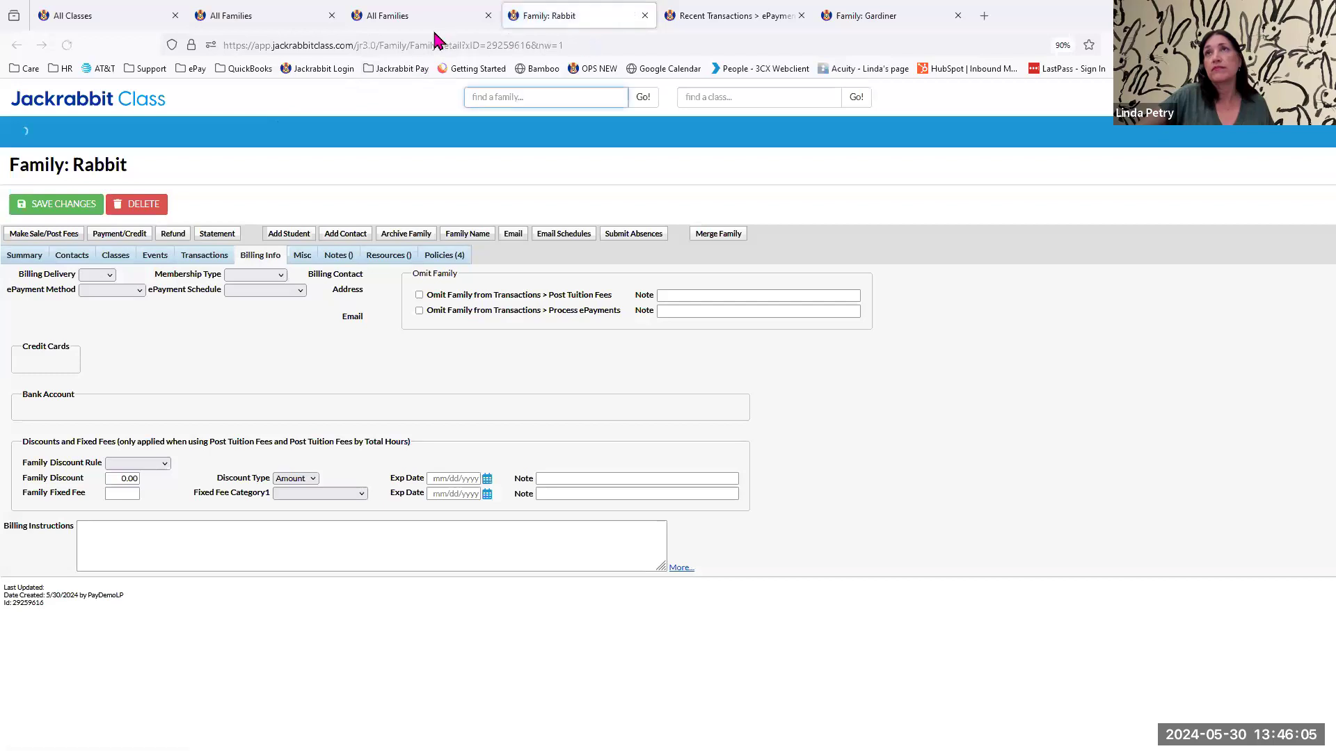
Return to All Families, filter the list to families with No ePay Methods and open the new family's record.
{"action": "left_click", "coordinate": [409, 17]}
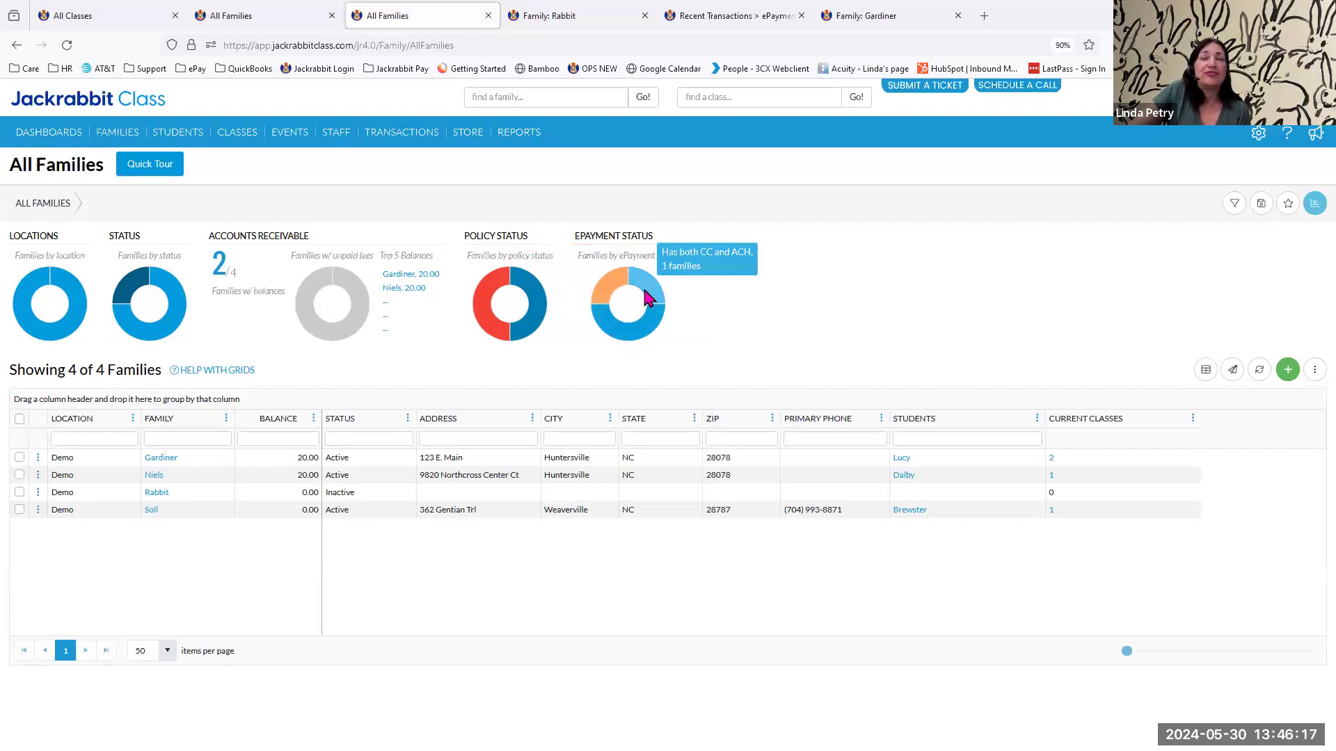
{"action": "left_click", "coordinate": [606, 292]}
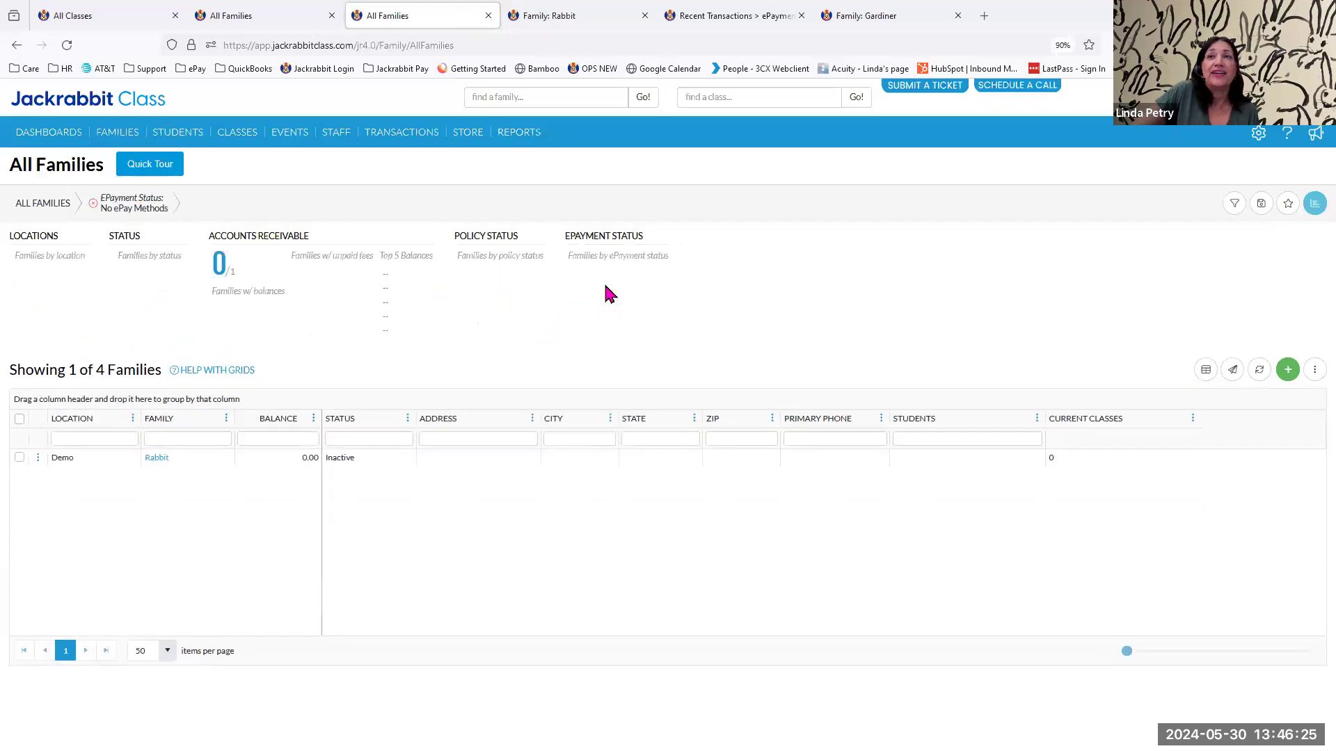
{"action": "left_click", "coordinate": [161, 461]}
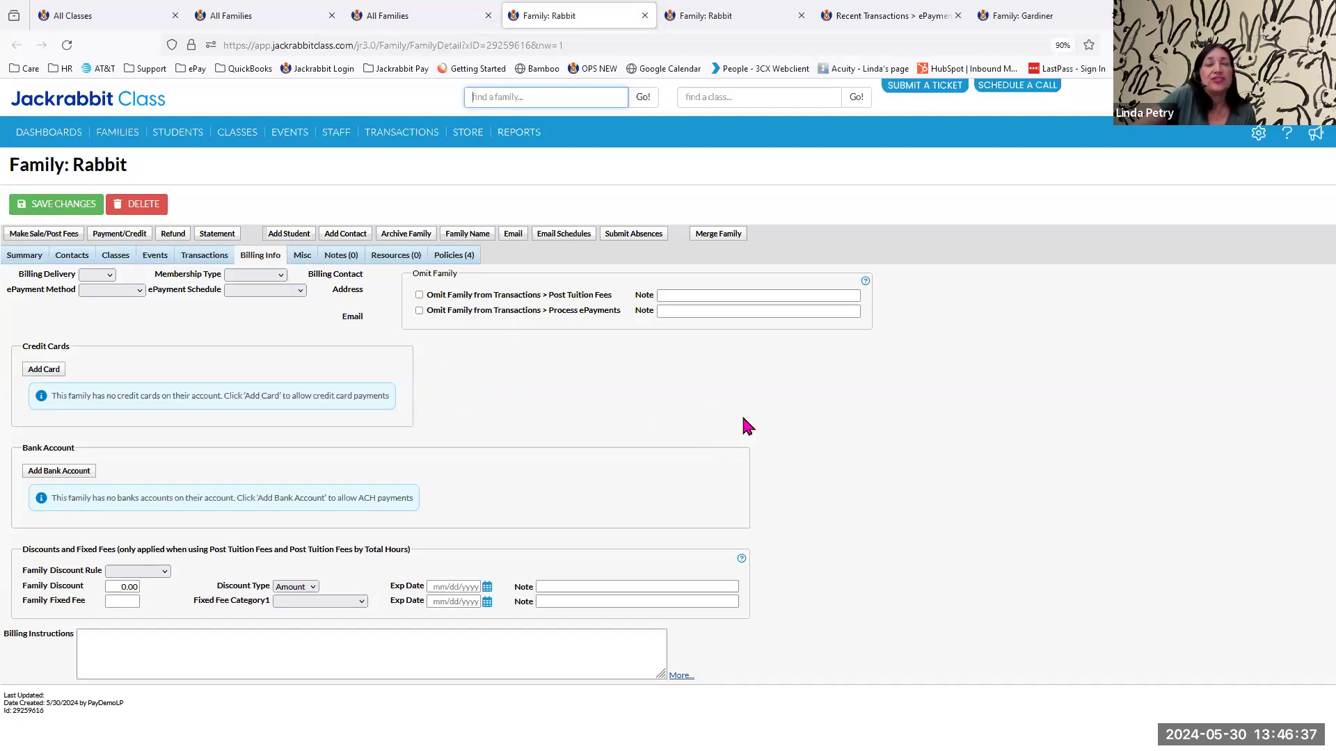
Review the new family's ePayment Schedule options and set its ePayment Method to Credit Card.
{"action": "left_click", "coordinate": [301, 291]}
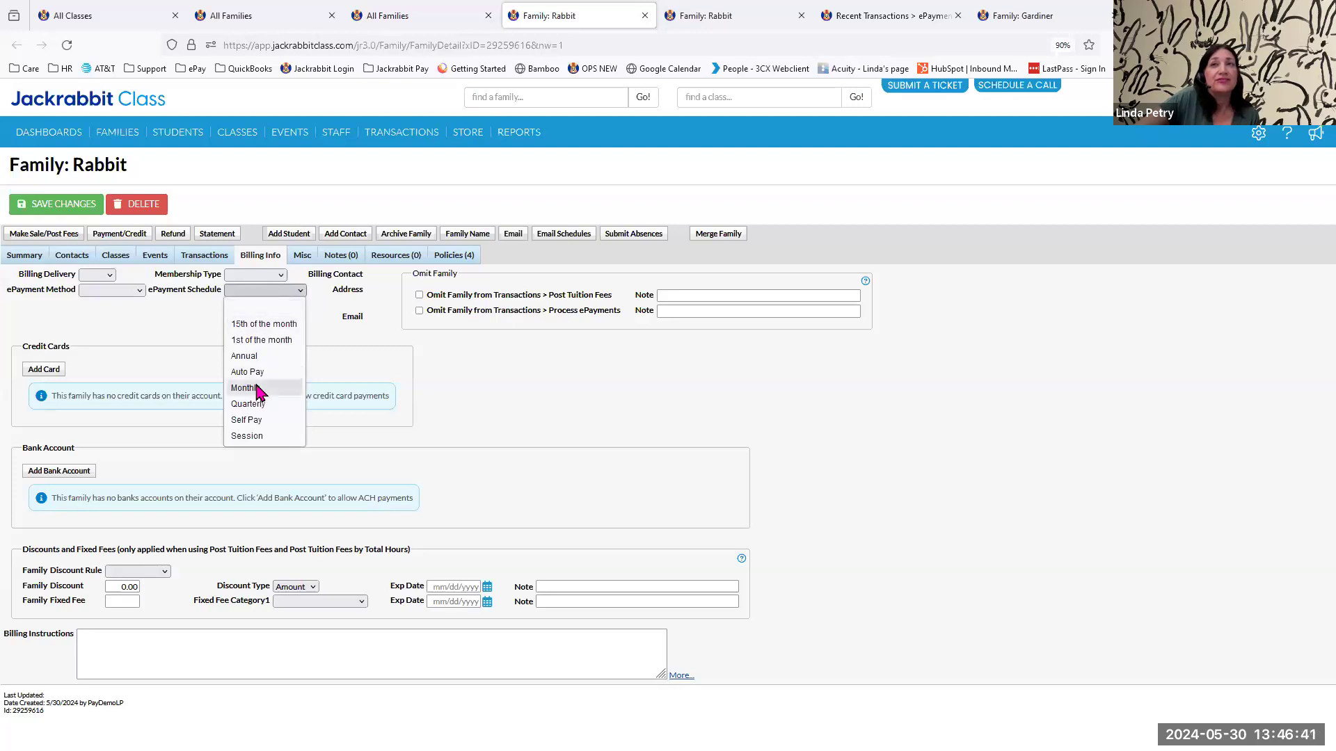
{"action": "left_click", "coordinate": [696, 413]}
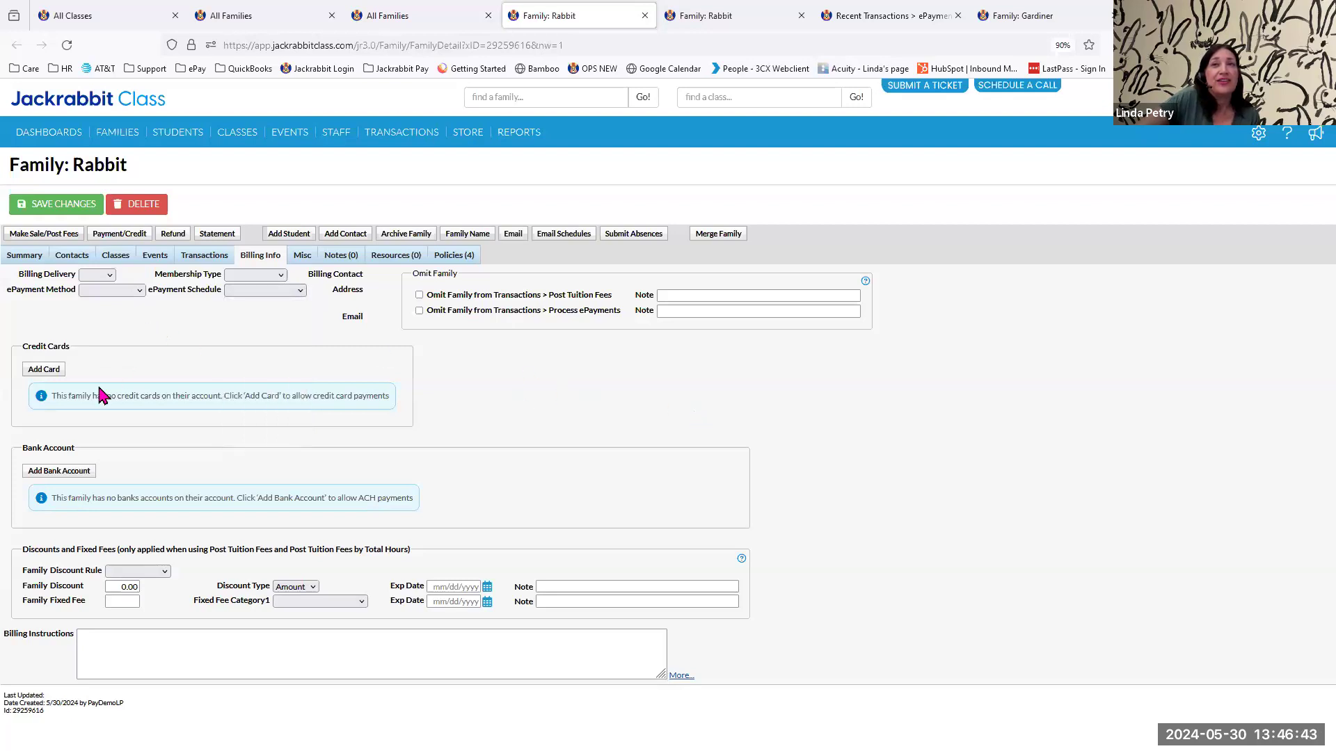
{"action": "left_click", "coordinate": [124, 291]}
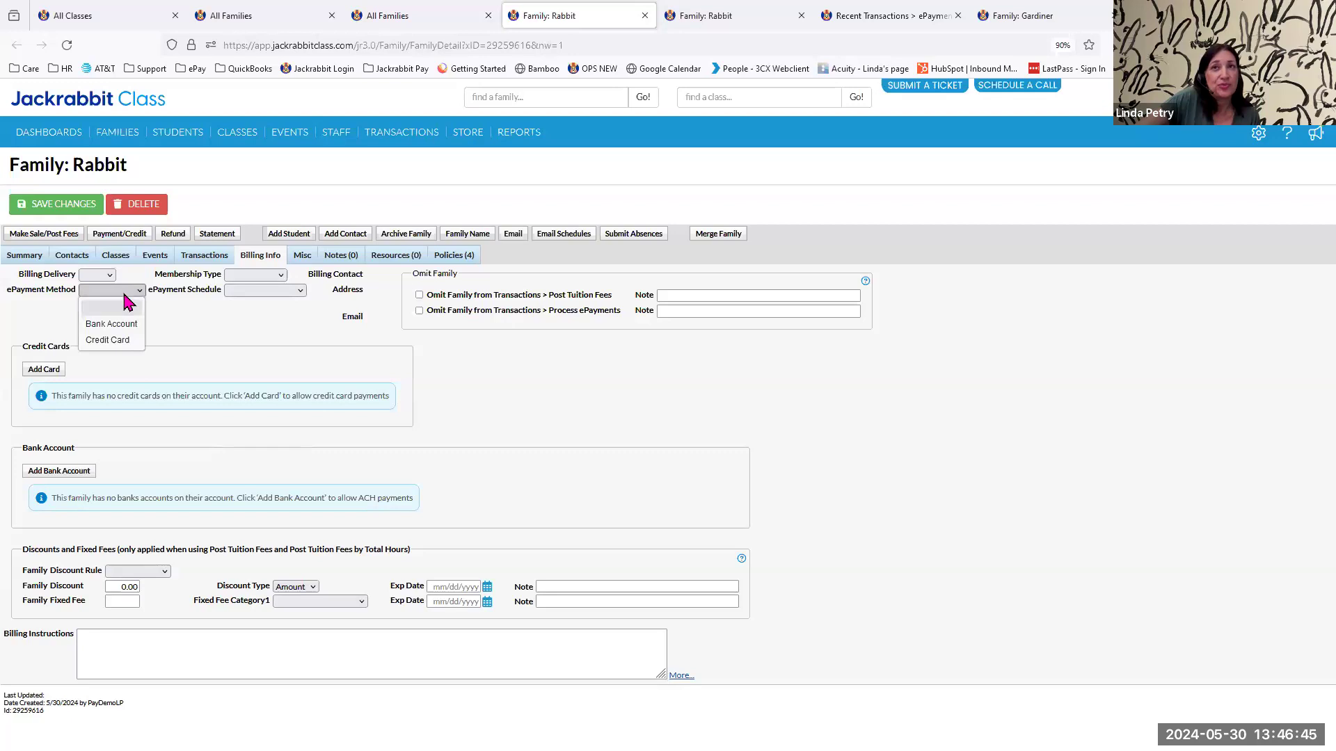
{"action": "left_click", "coordinate": [128, 340]}
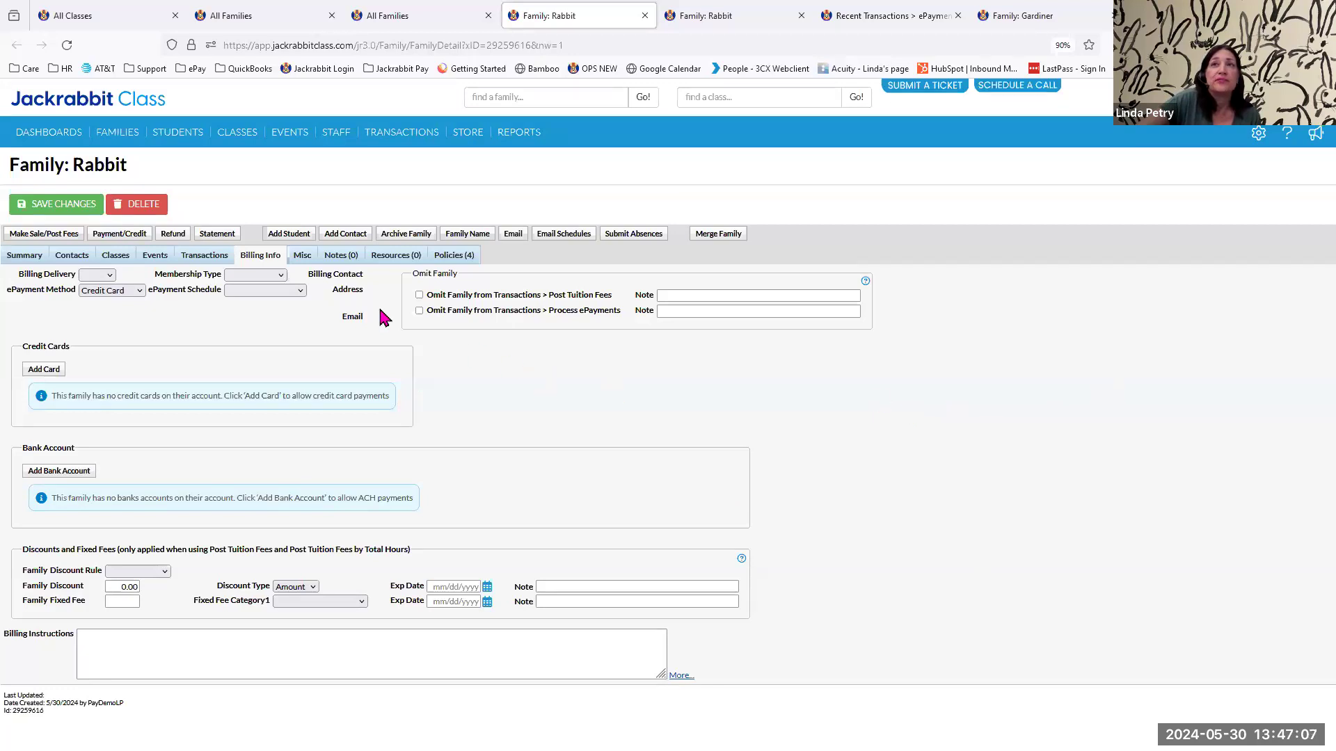
Set the new family's Membership Type to Competitive and save the changes.
{"action": "left_click", "coordinate": [281, 275]}
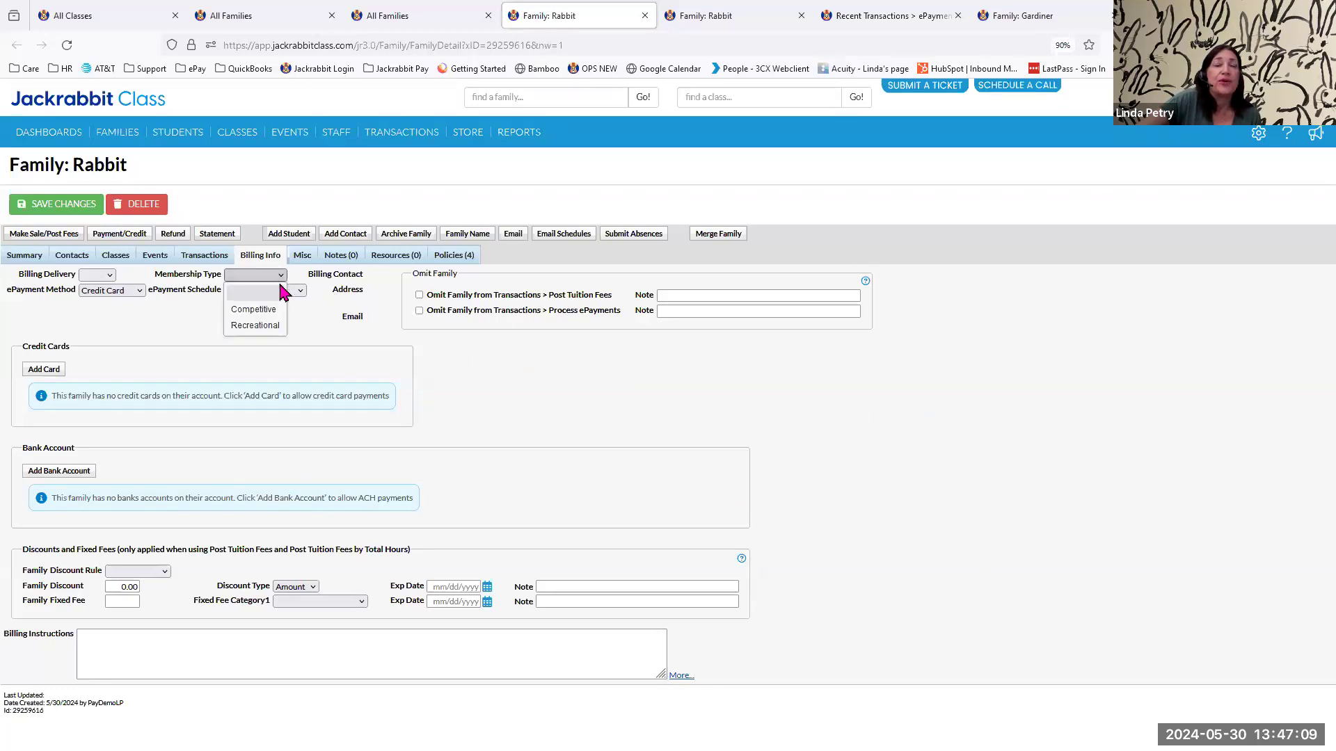
{"action": "left_click", "coordinate": [272, 309]}
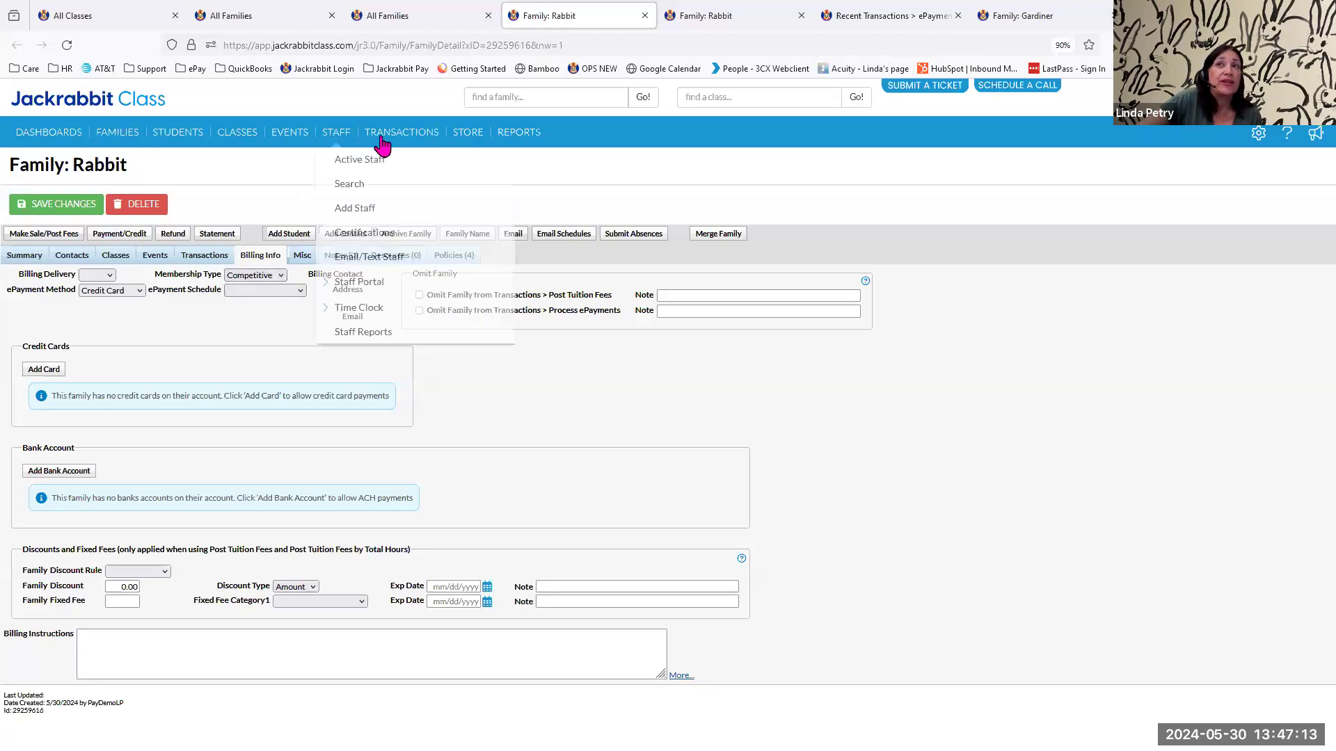
{"action": "mouse_move", "coordinate": [386, 141]}
{"action": "left_click", "coordinate": [389, 233]}
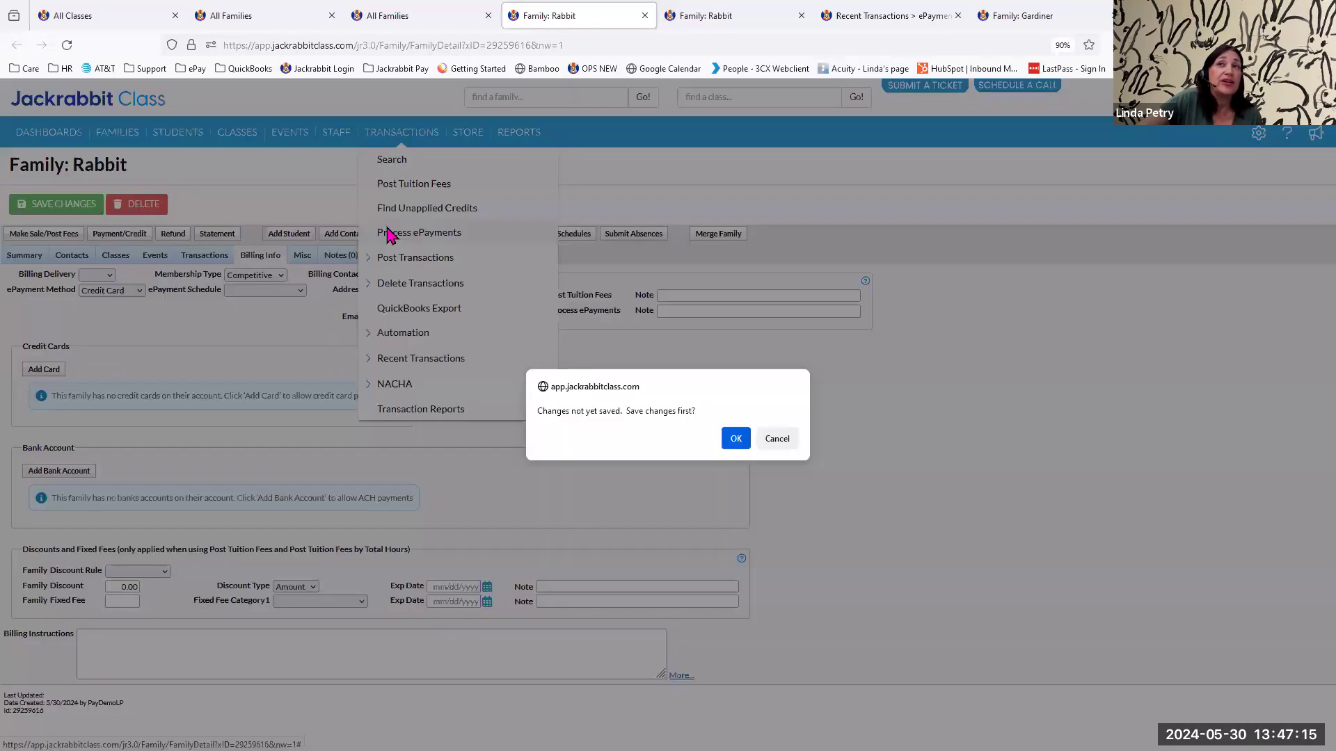
{"action": "left_click", "coordinate": [735, 439]}
Open Process ePayments and view the Membership Type options in the family criteria.
{"action": "mouse_move", "coordinate": [388, 141]}
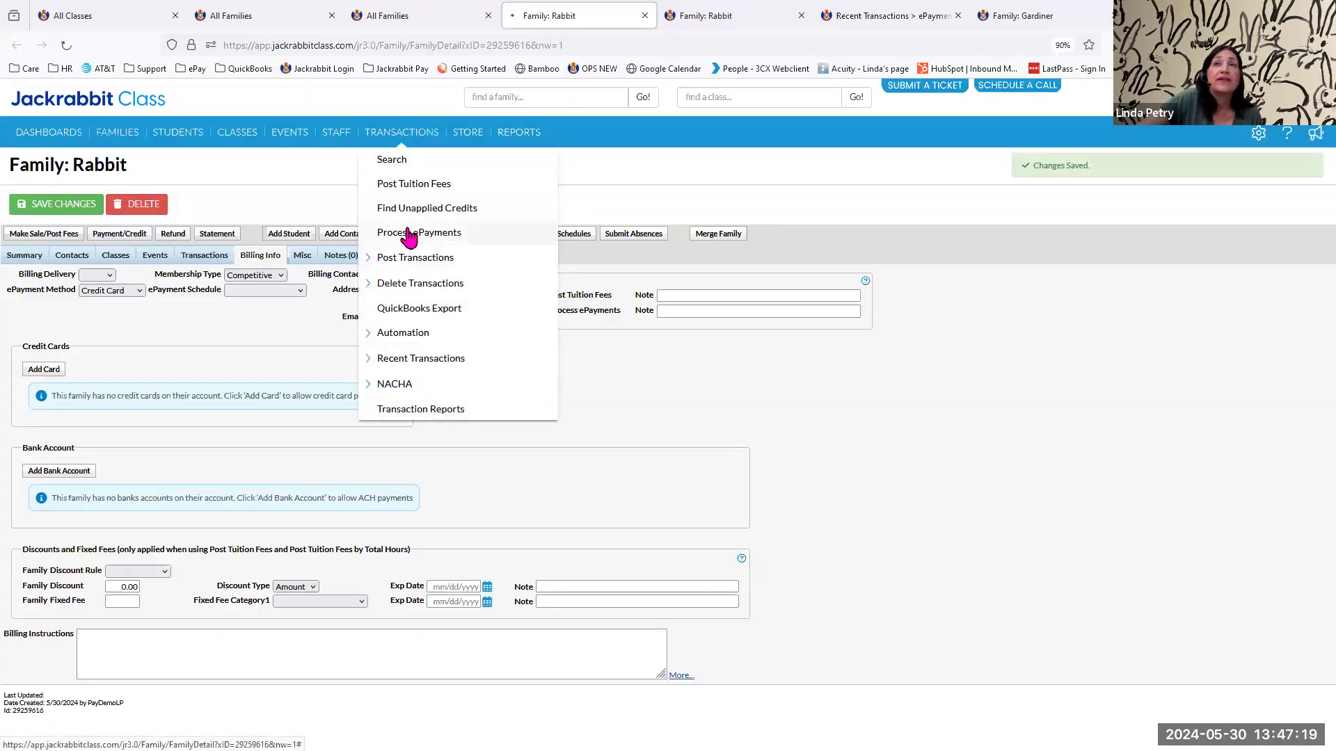
{"action": "left_click", "coordinate": [409, 233]}
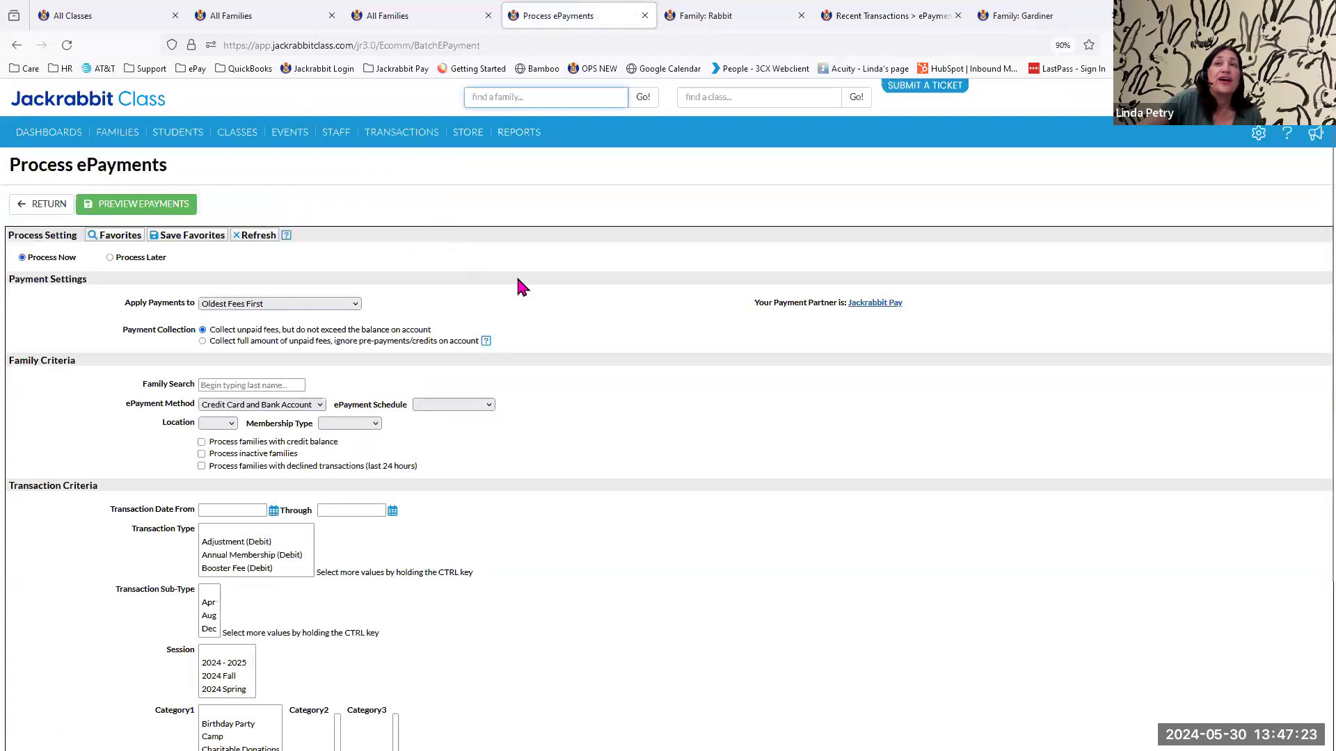
{"action": "left_click", "coordinate": [375, 424]}
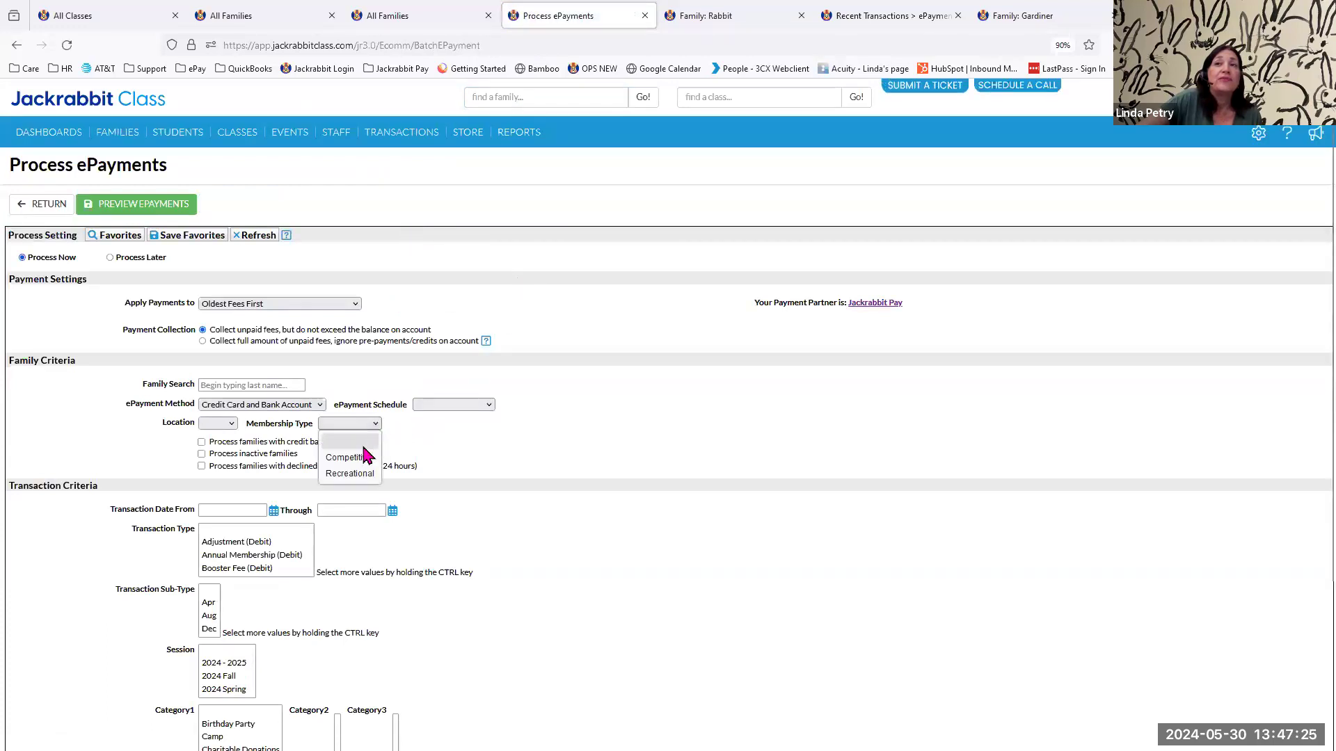
{"action": "left_click", "coordinate": [429, 449]}
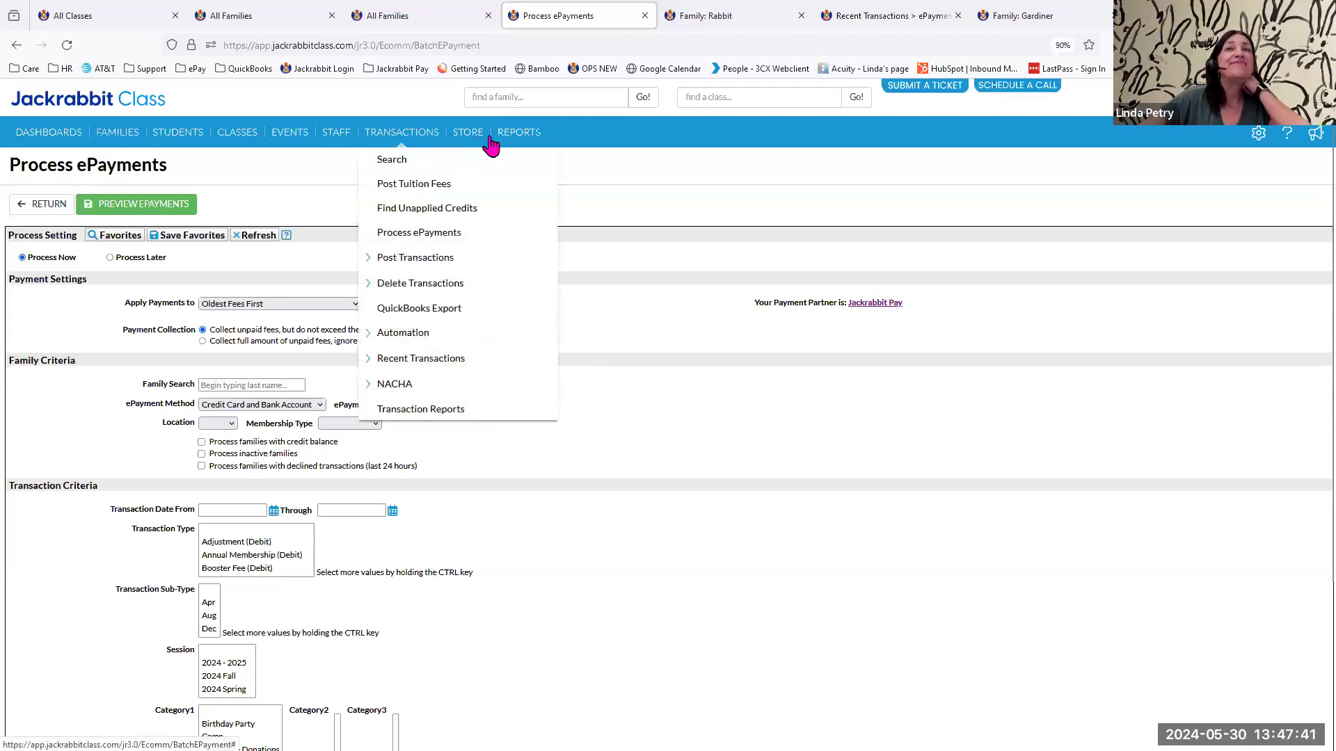
Open the report finder and browse the Transactions / Financials reports under Who Has Paid, Who Owes Me Money and Transactions Research.
{"action": "mouse_move", "coordinate": [520, 136]}
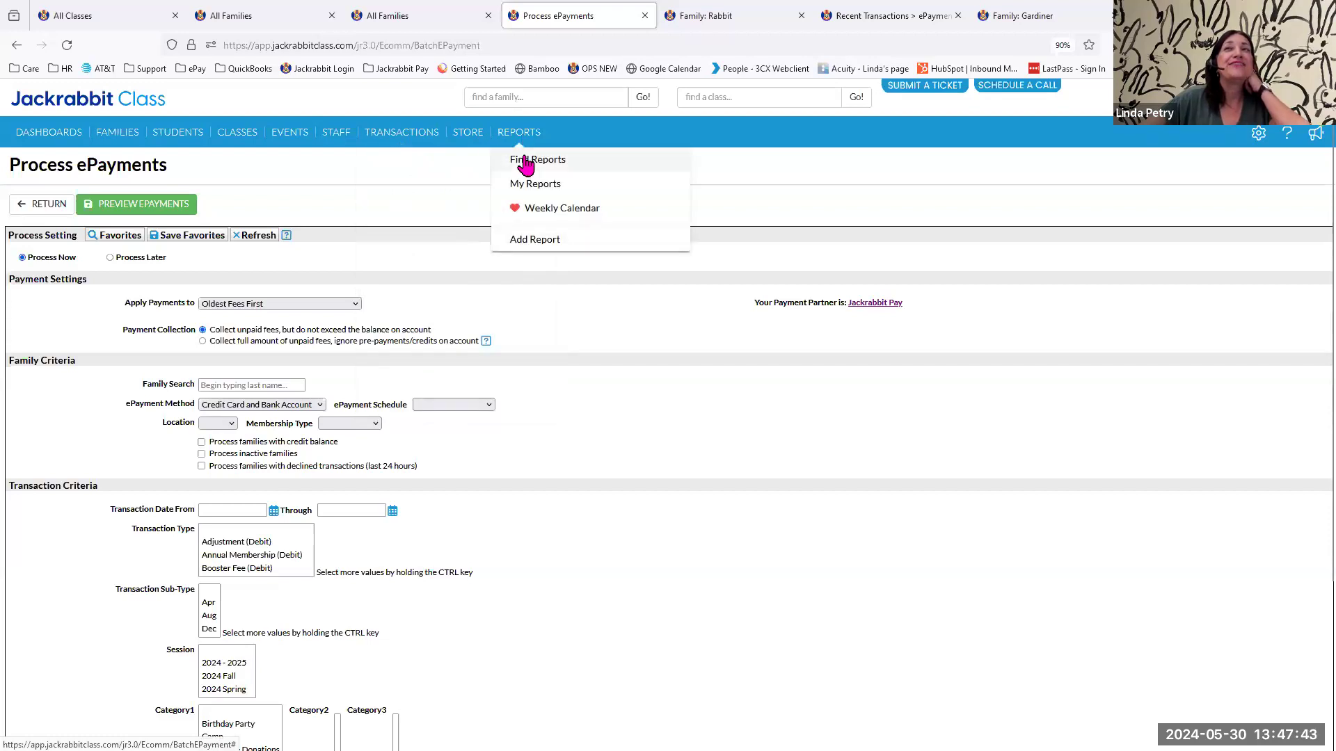
{"action": "left_click", "coordinate": [526, 165]}
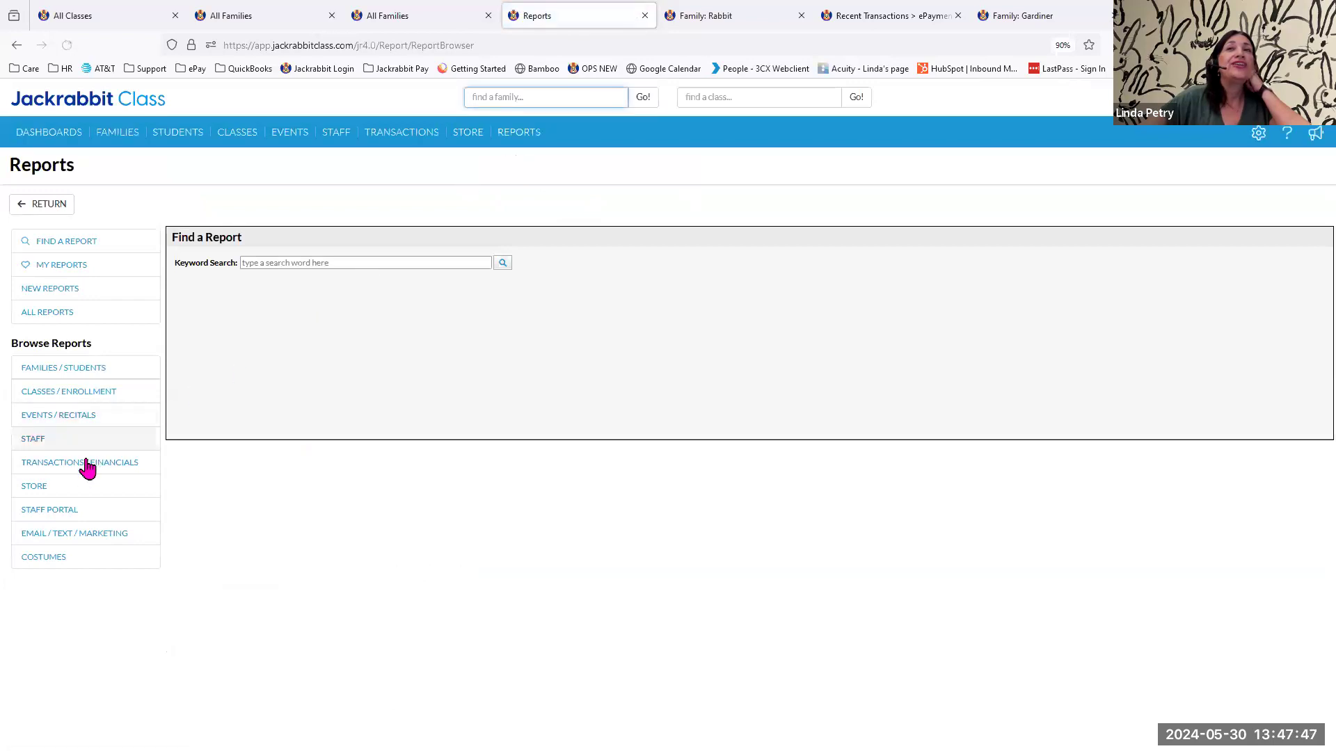
{"action": "left_click", "coordinate": [86, 462]}
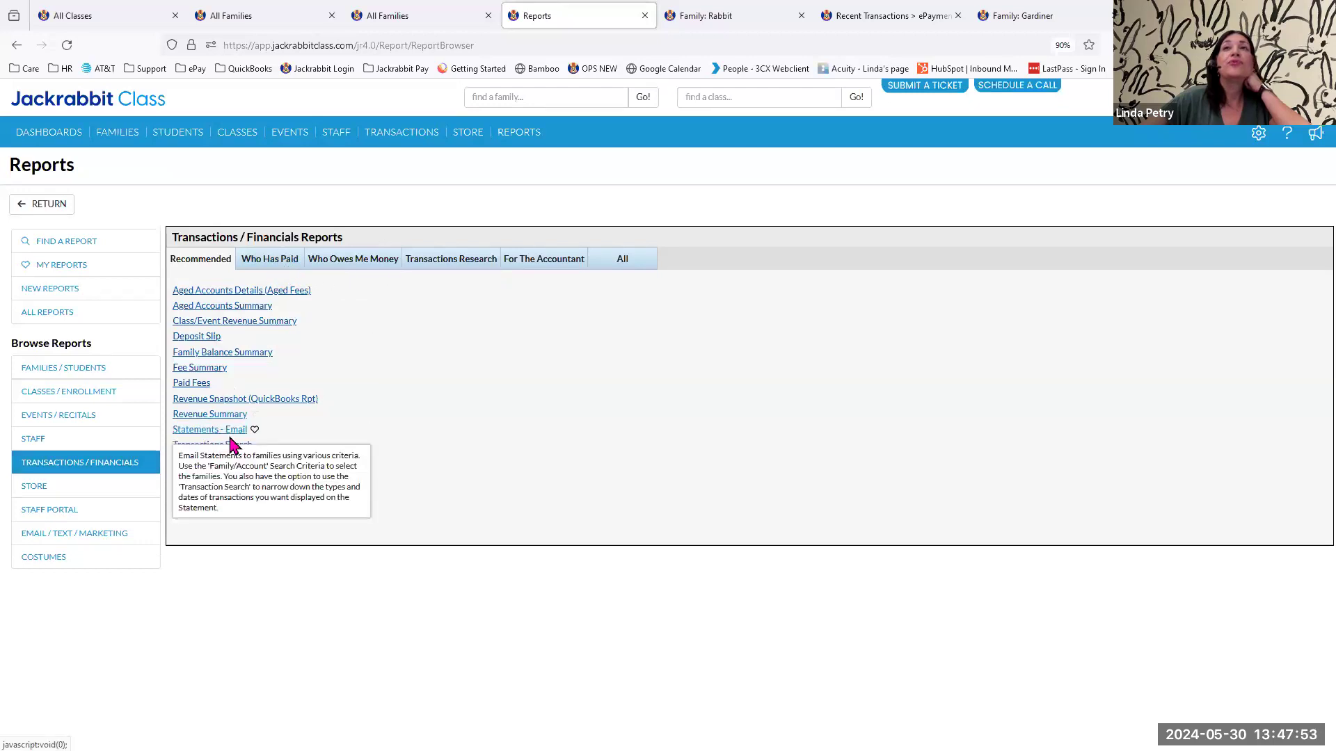
{"action": "left_click", "coordinate": [275, 263]}
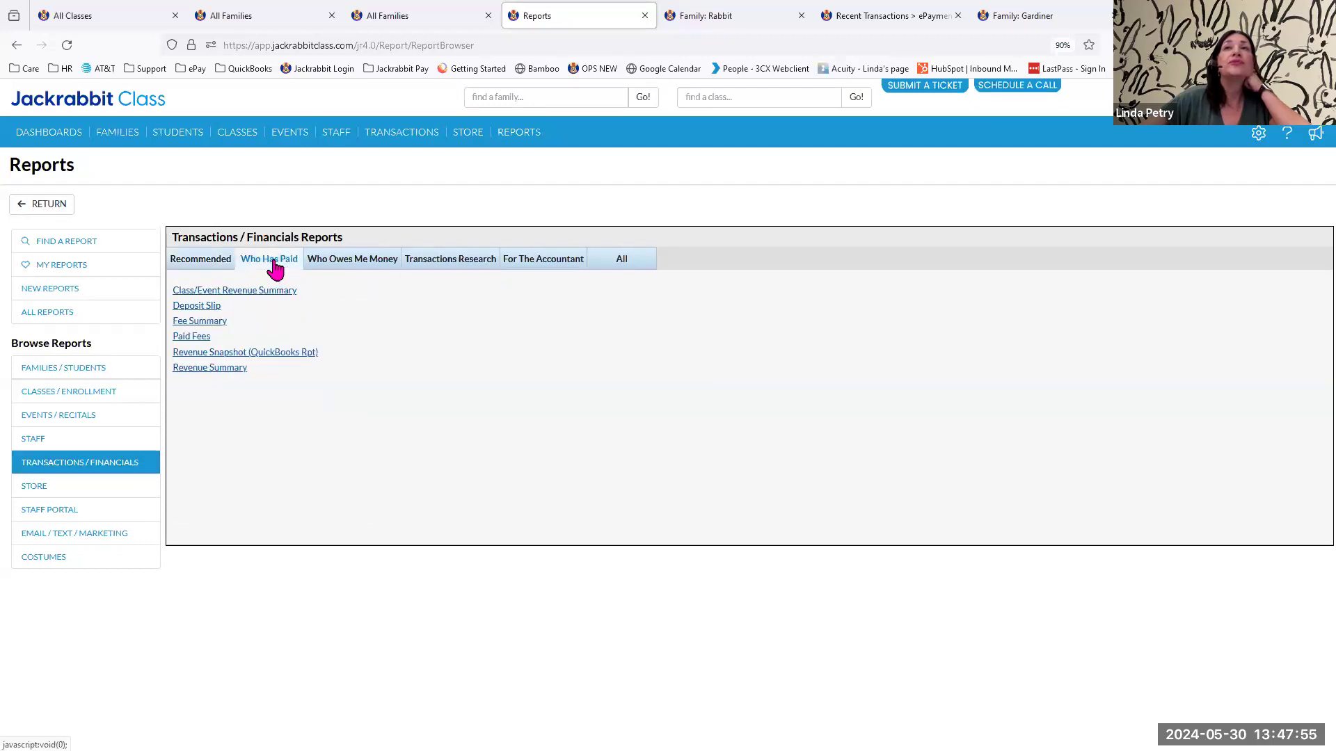
{"action": "left_click", "coordinate": [350, 265]}
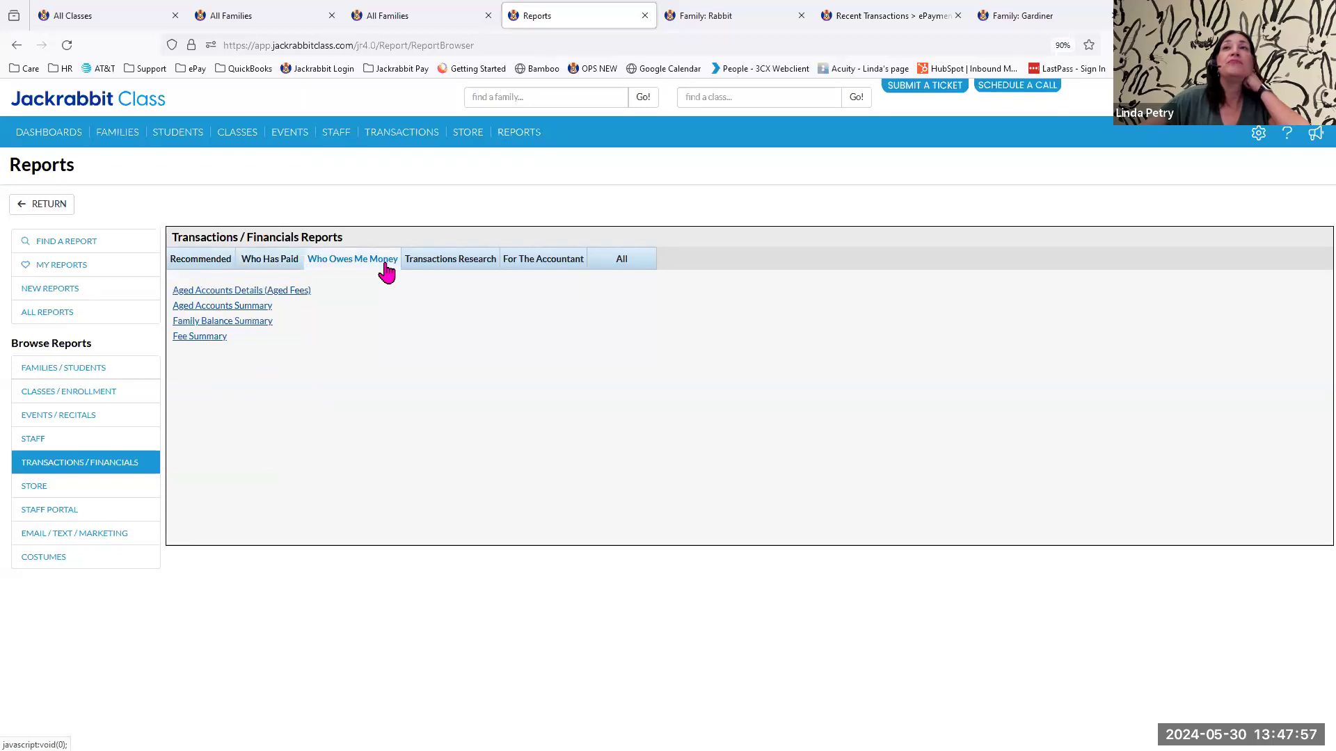
{"action": "left_click", "coordinate": [436, 267]}
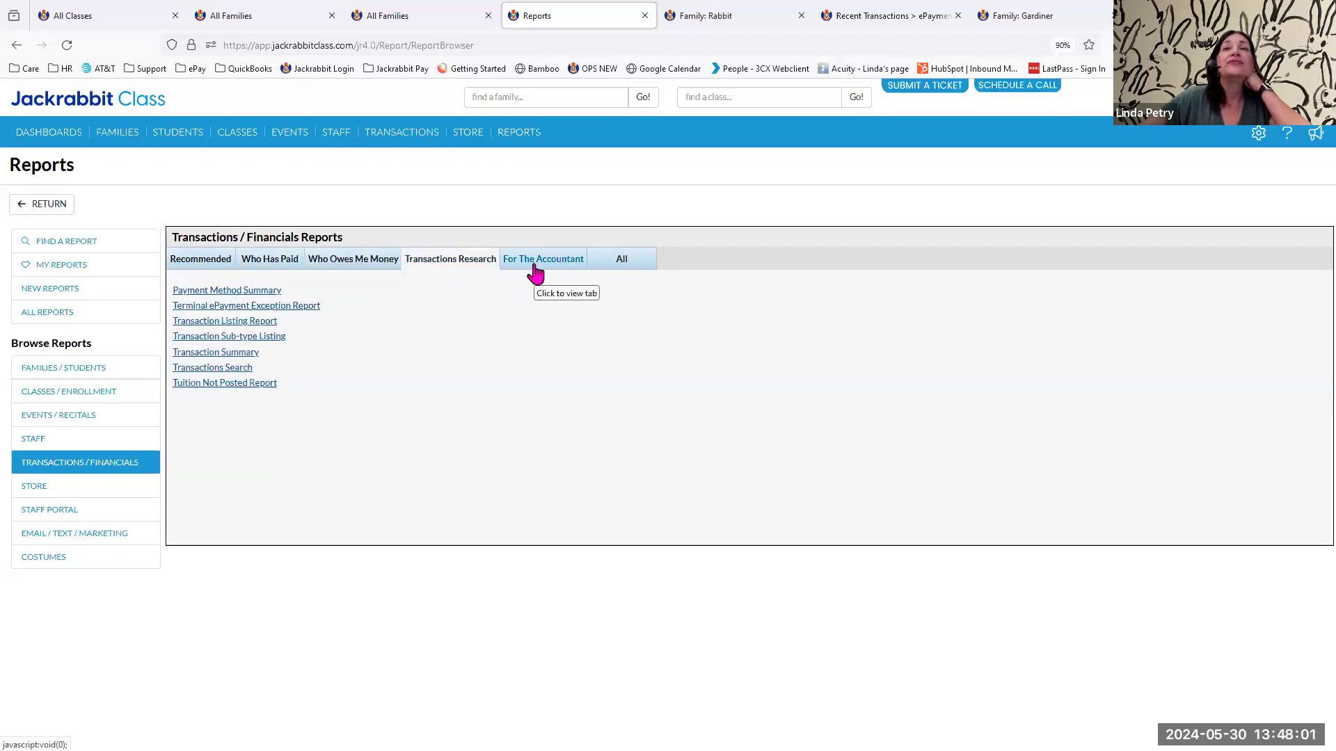
Search the reports for epay, mark Family ePayment Listing as a favorite and open it from the favorites.
{"action": "left_click", "coordinate": [59, 244]}
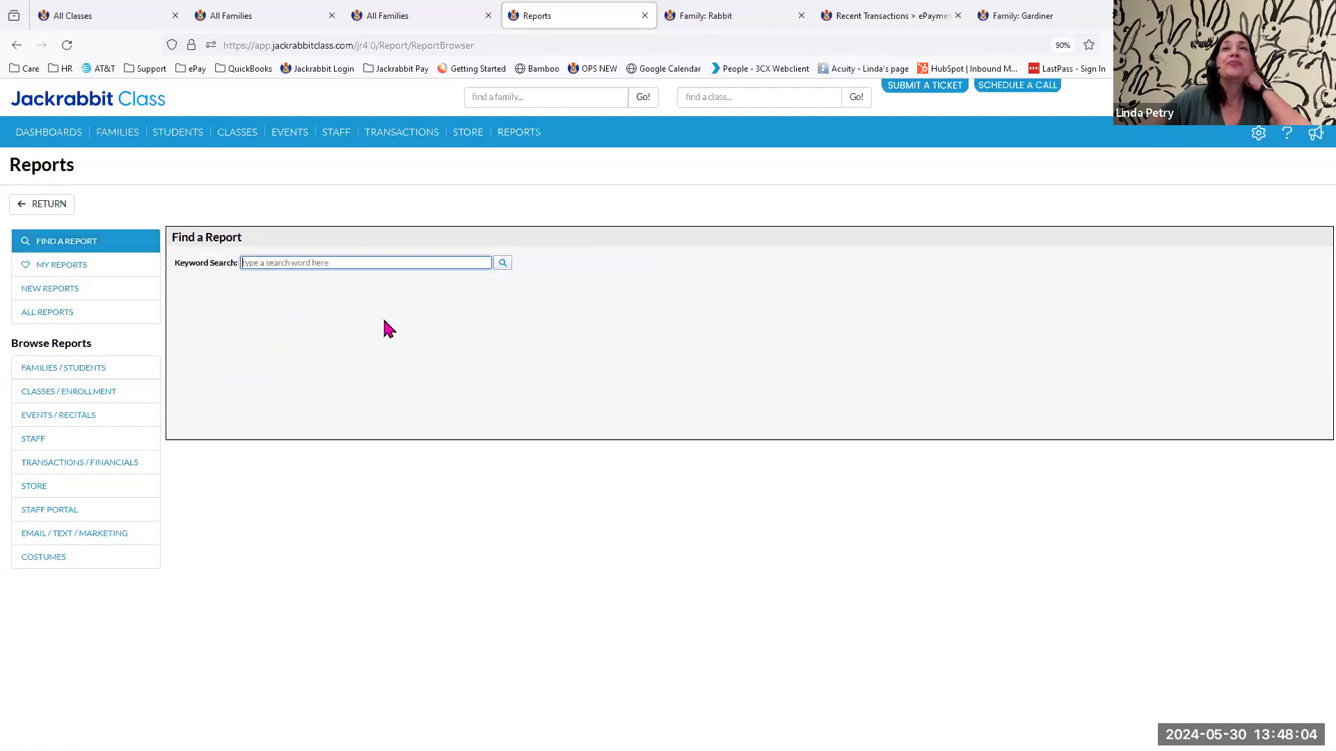
{"action": "left_click", "coordinate": [369, 262]}
{"action": "type", "text": "epay"}
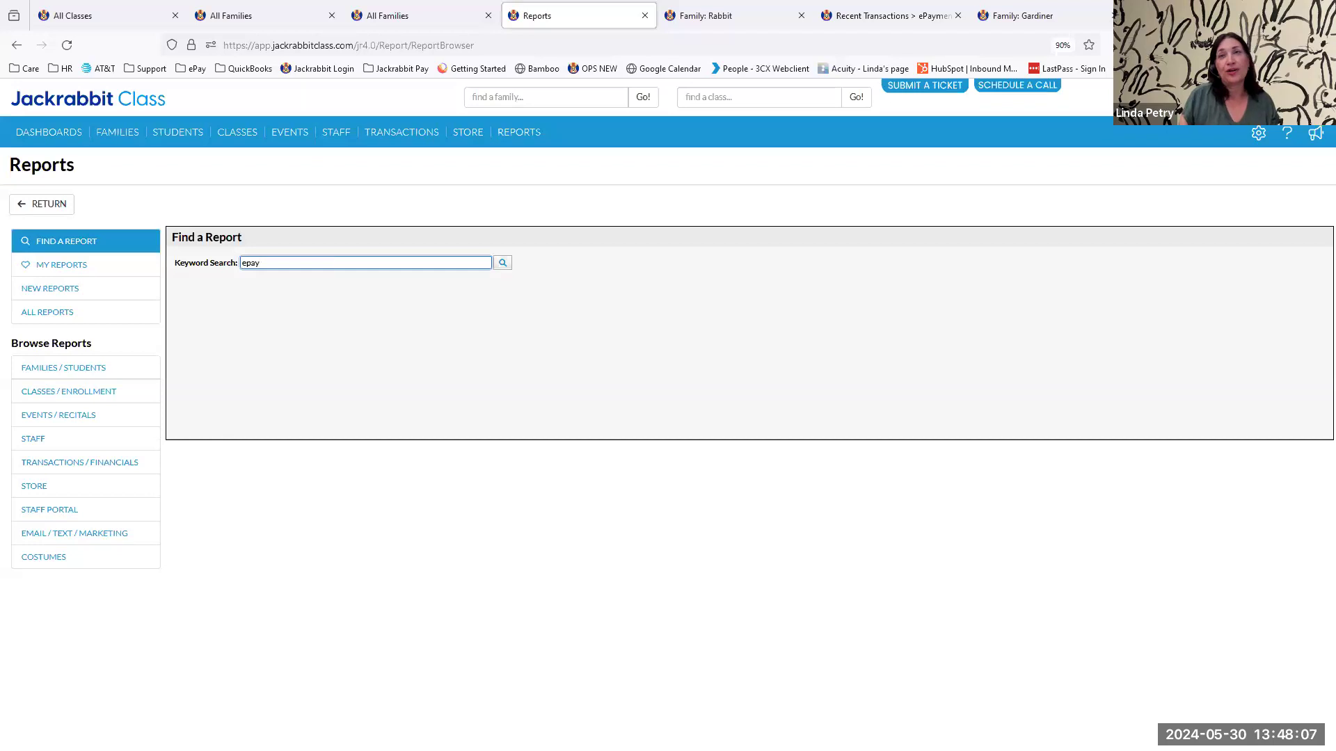
{"action": "key", "text": "Return"}
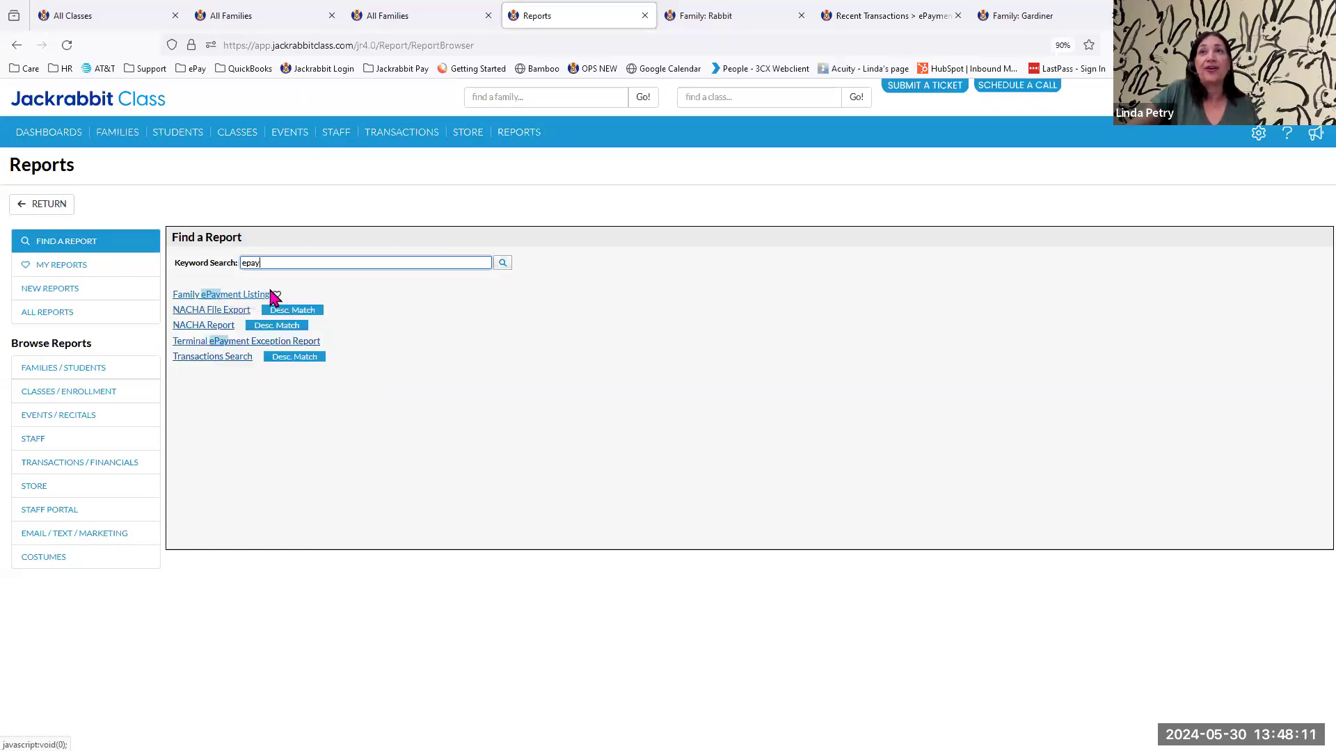
{"action": "mouse_move", "coordinate": [506, 137]}
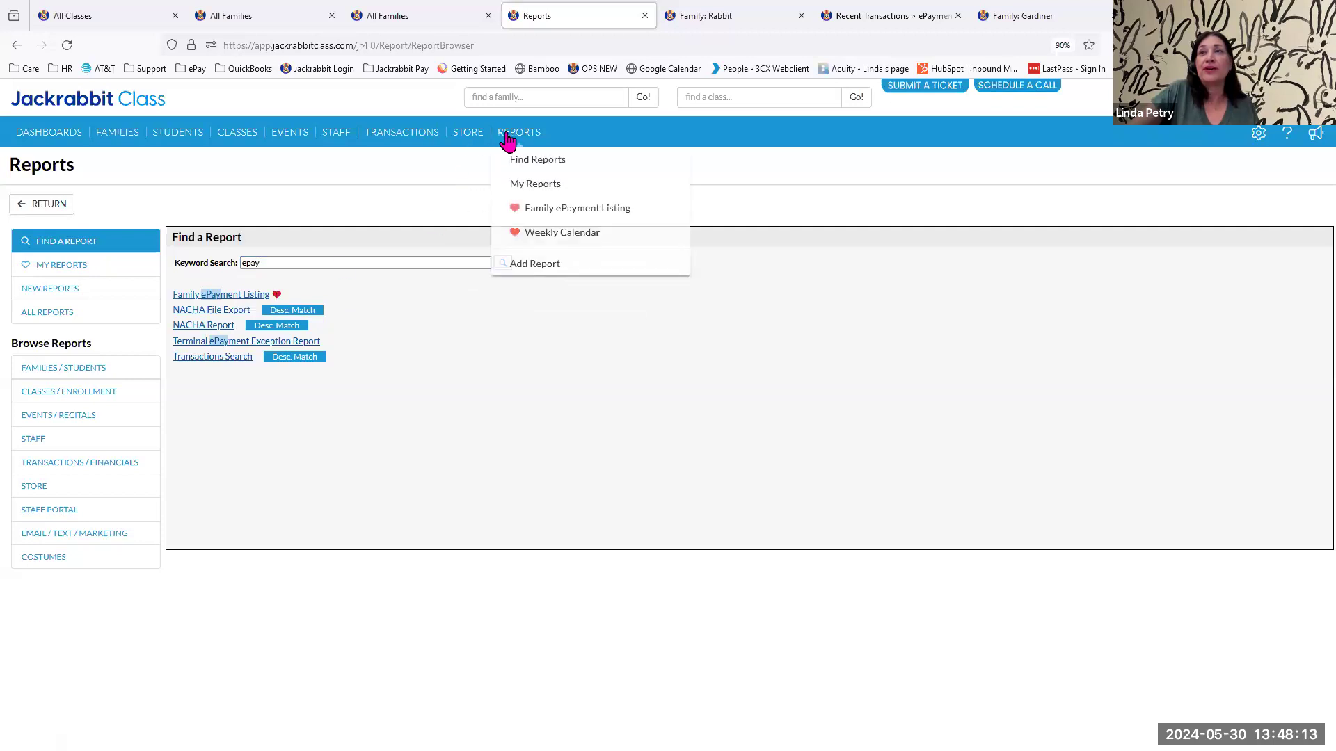
{"action": "left_click", "coordinate": [550, 209]}
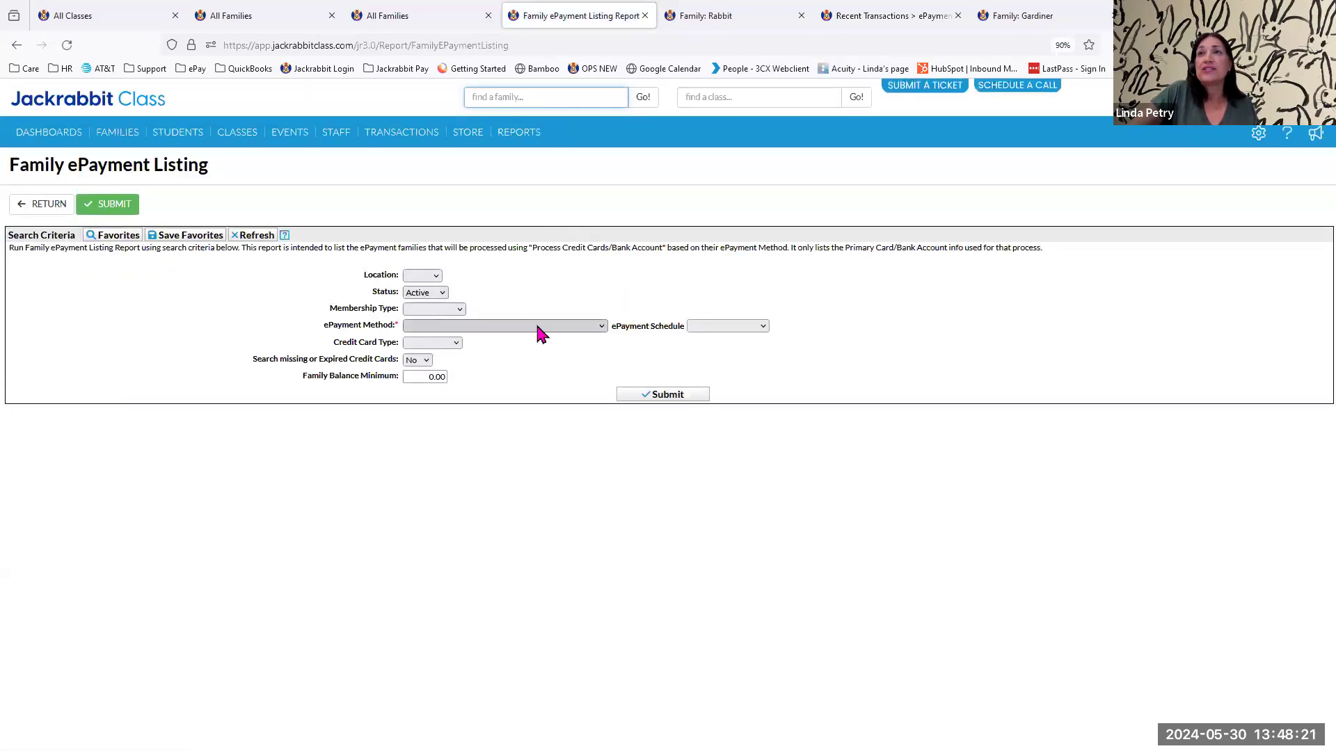
Run the Family ePayment Listing for active families with the ePayment Method Credit Card or Bank Account.
{"action": "left_click", "coordinate": [601, 333]}
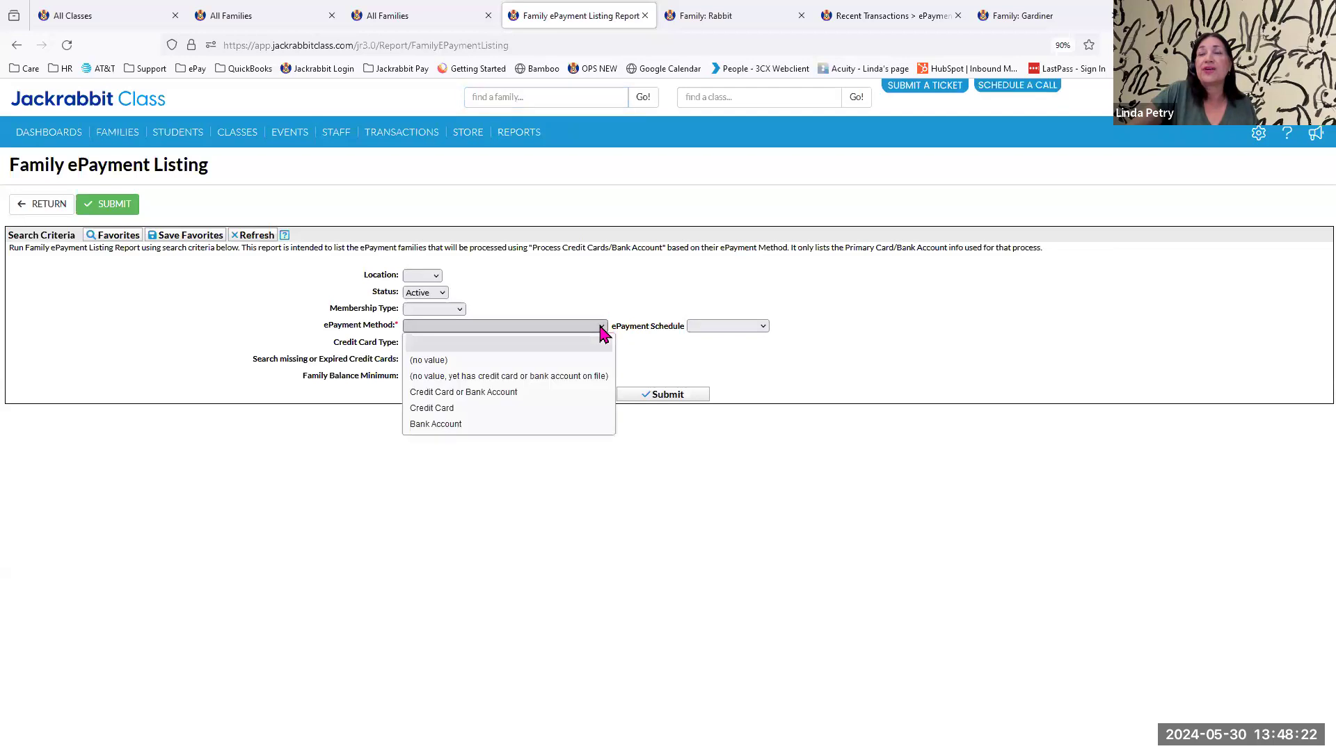
{"action": "left_click", "coordinate": [500, 393]}
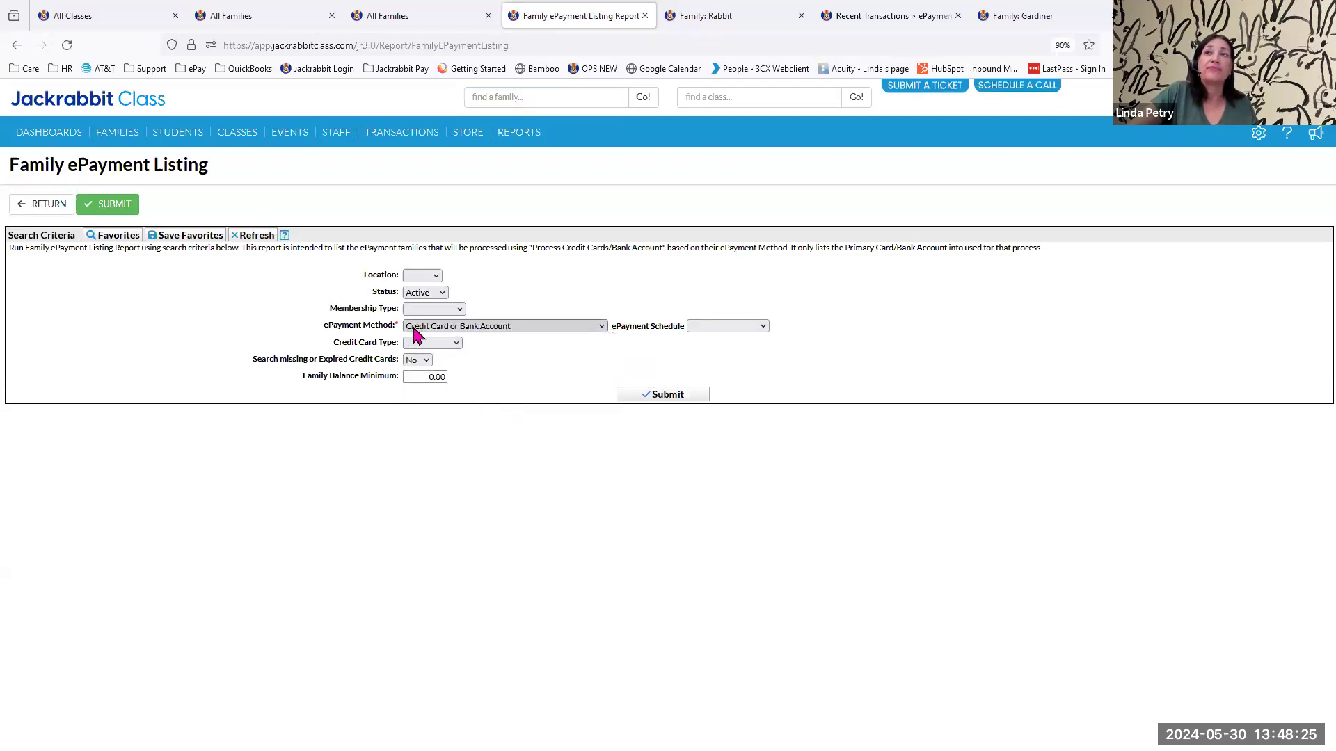
{"action": "left_click", "coordinate": [672, 397]}
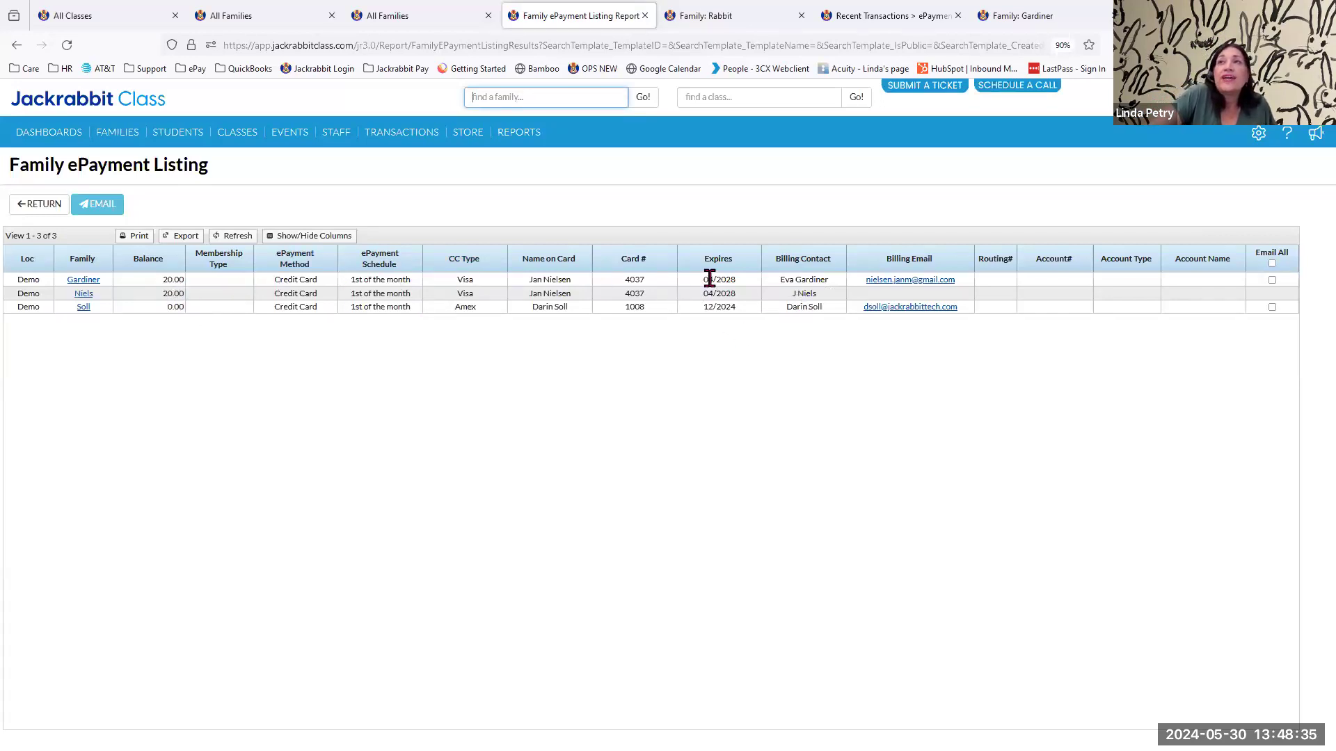
Rerun the Family ePayment Listing with Search missing or Expired Credit Cards set to Yes, and return to the Reports page.
{"action": "left_click", "coordinate": [34, 208]}
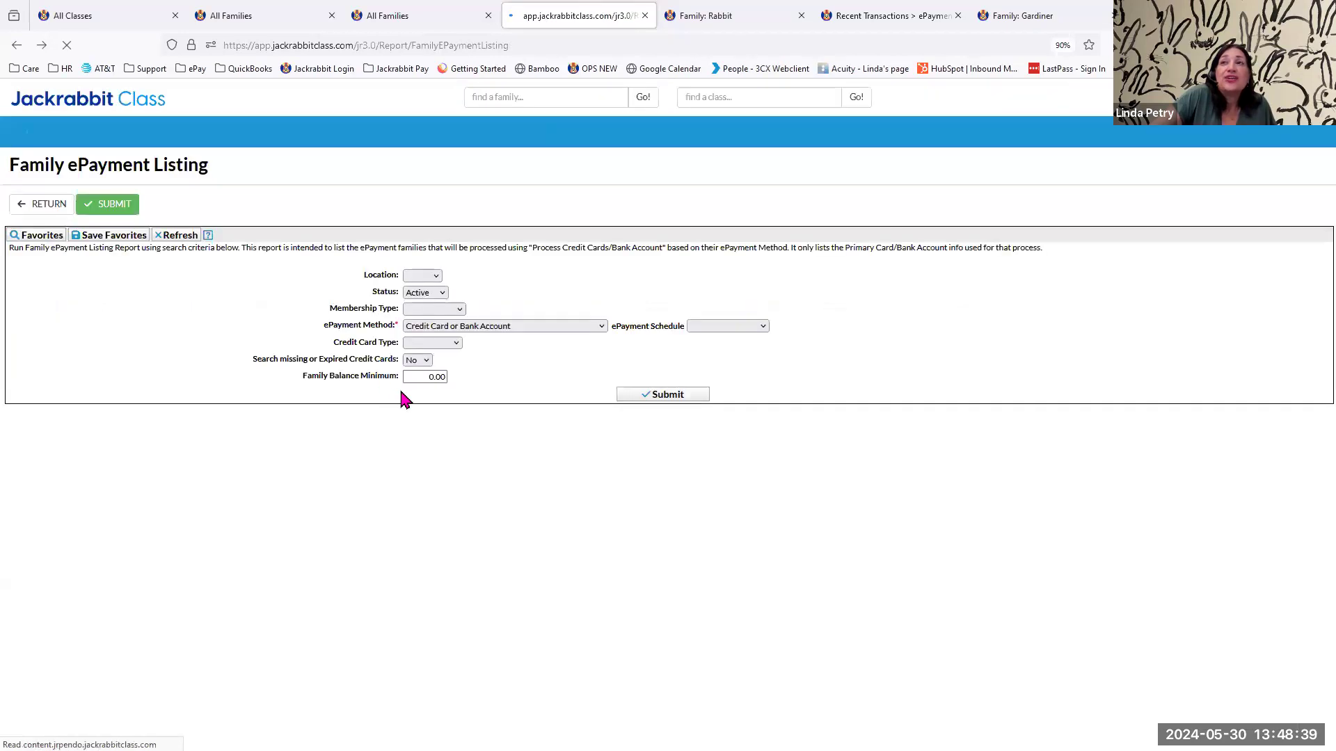
{"action": "left_click", "coordinate": [419, 361]}
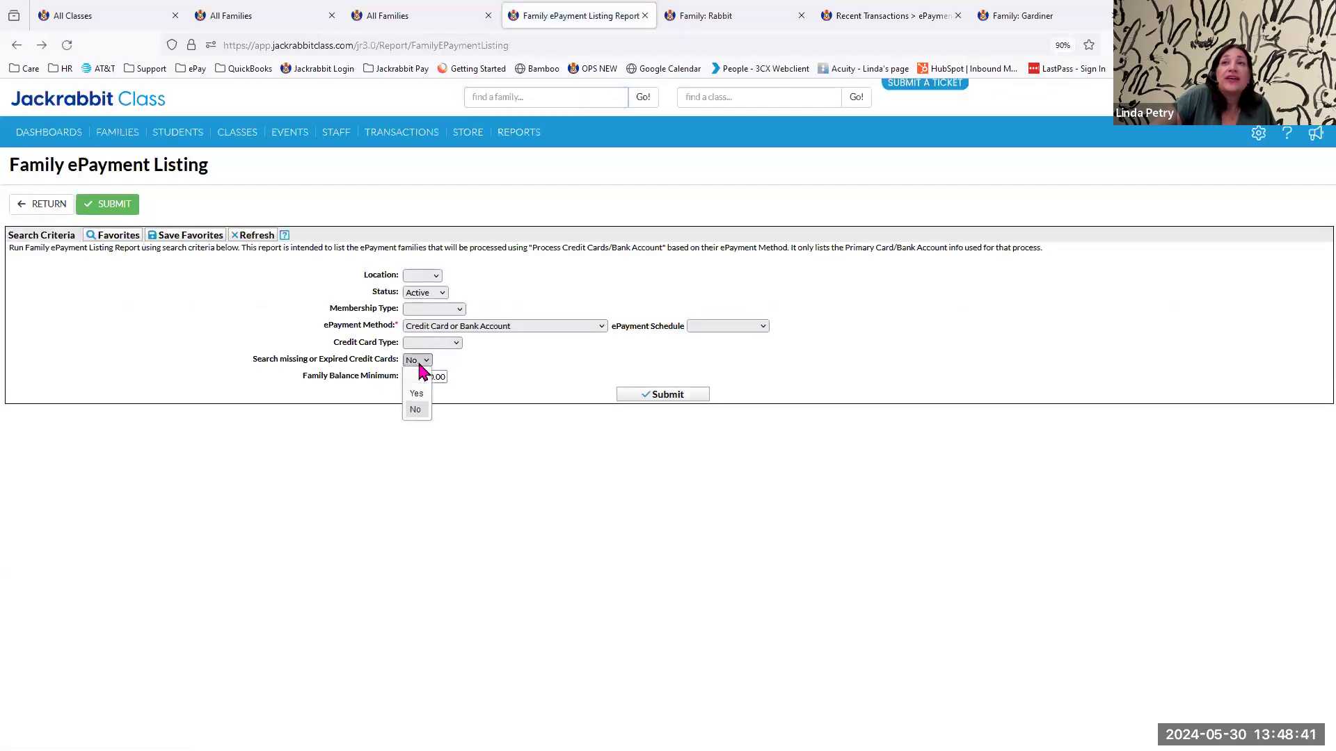
{"action": "left_click", "coordinate": [426, 398]}
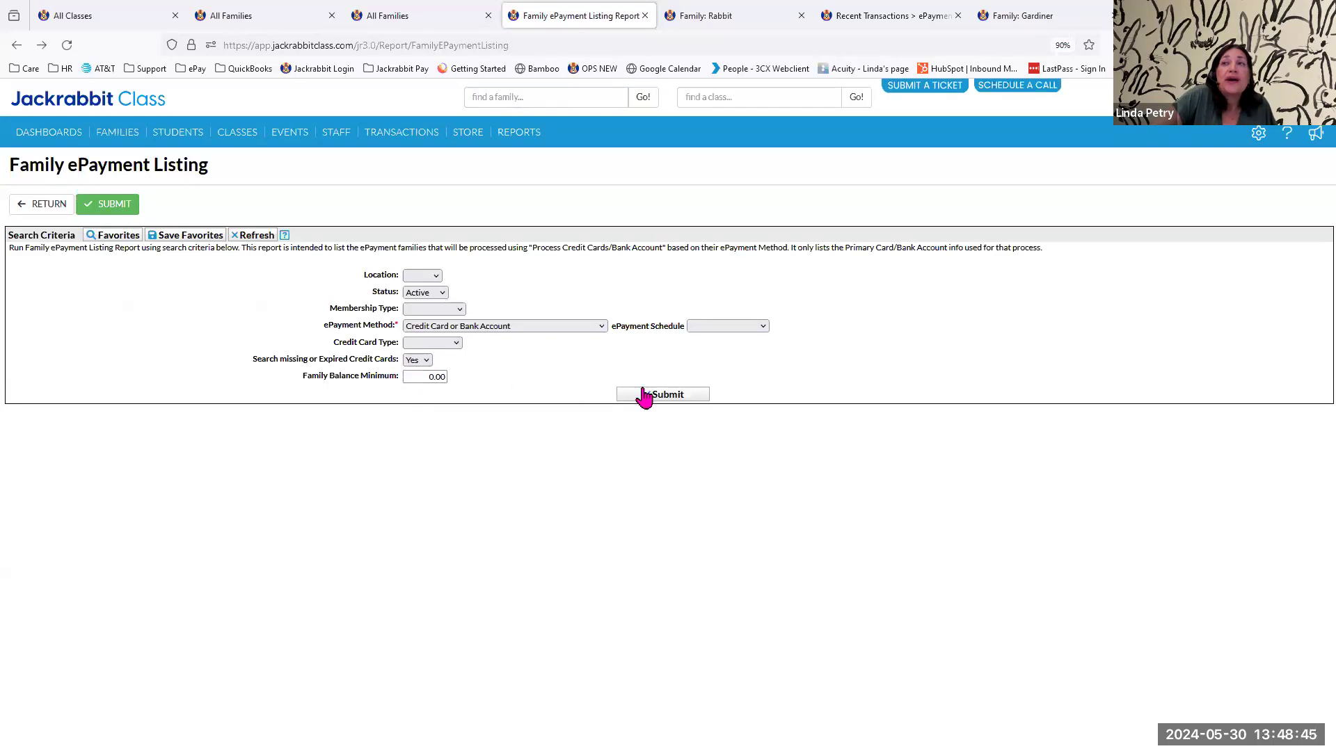
{"action": "left_click", "coordinate": [679, 397]}
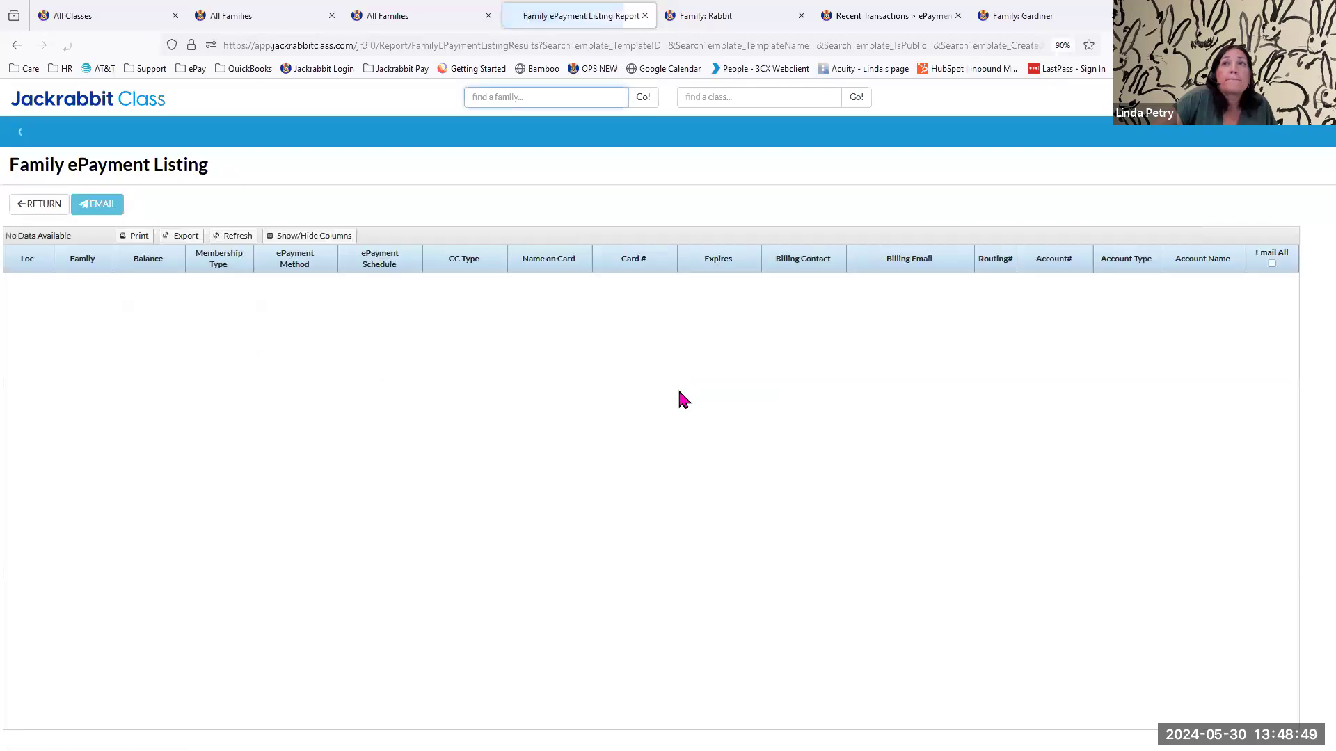
{"action": "left_click", "coordinate": [48, 213]}
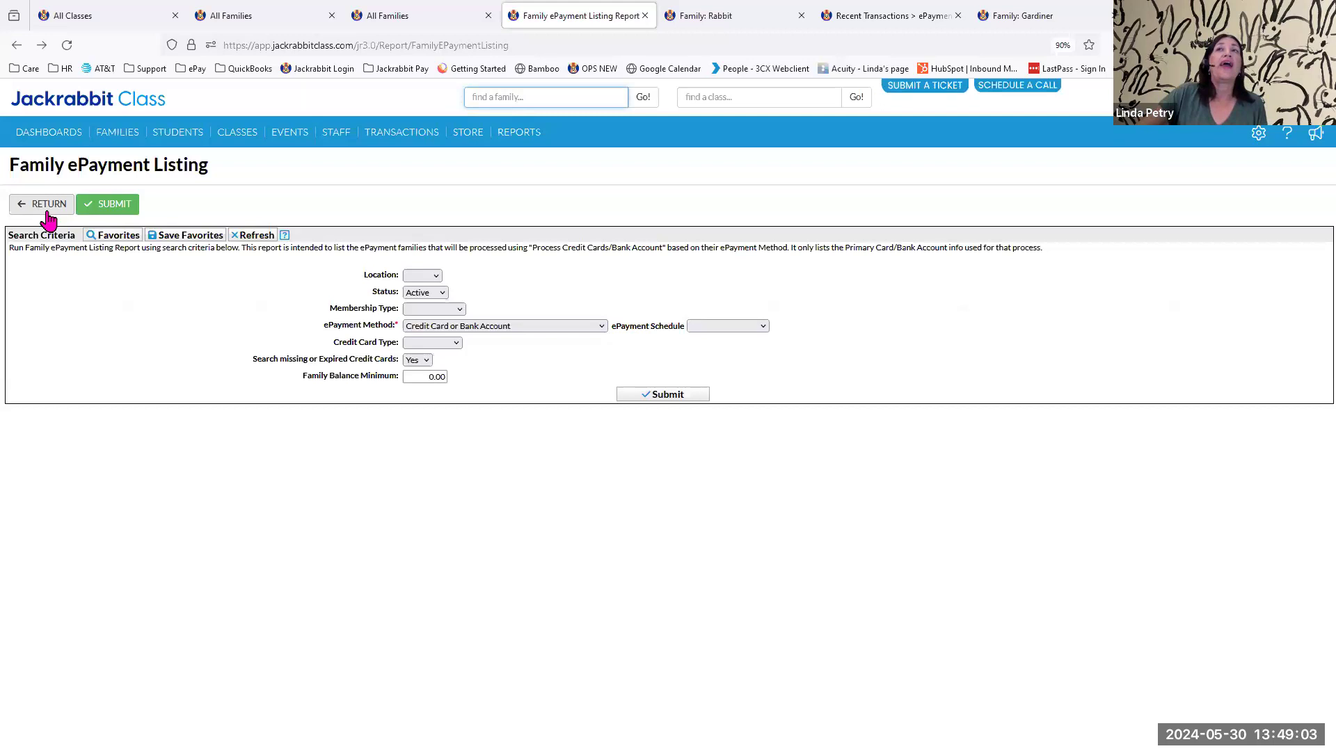
{"action": "left_click", "coordinate": [47, 212]}
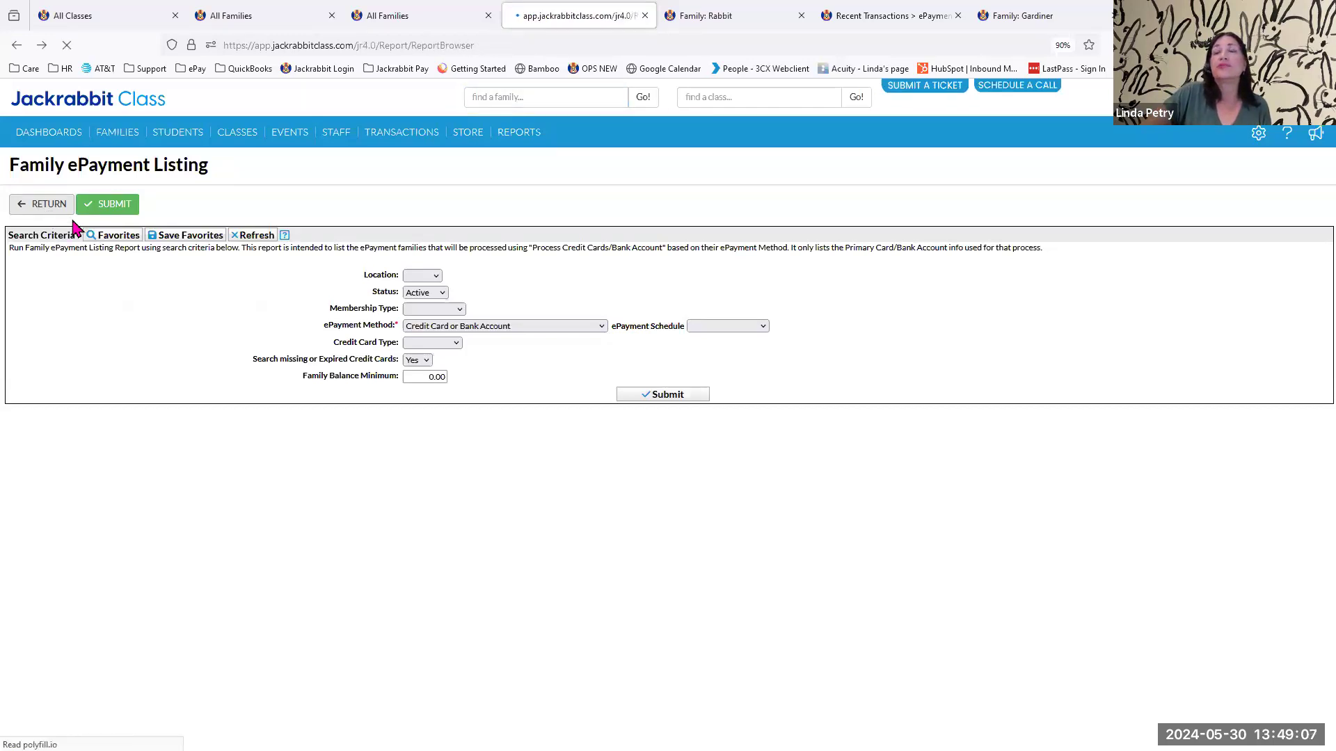
View the new family's transactions, and find the existing family with June tuition fees by last name and open its record.
{"action": "left_click", "coordinate": [703, 17]}
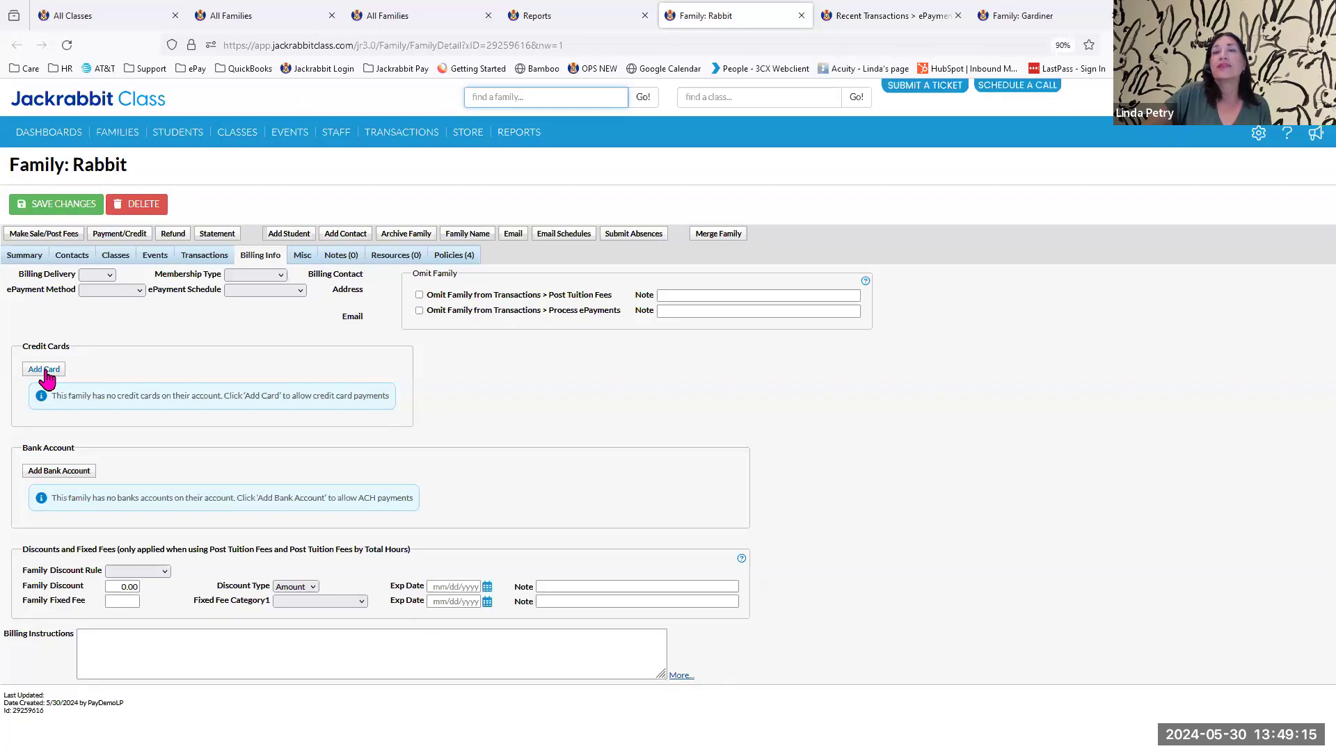
{"action": "left_click", "coordinate": [213, 262]}
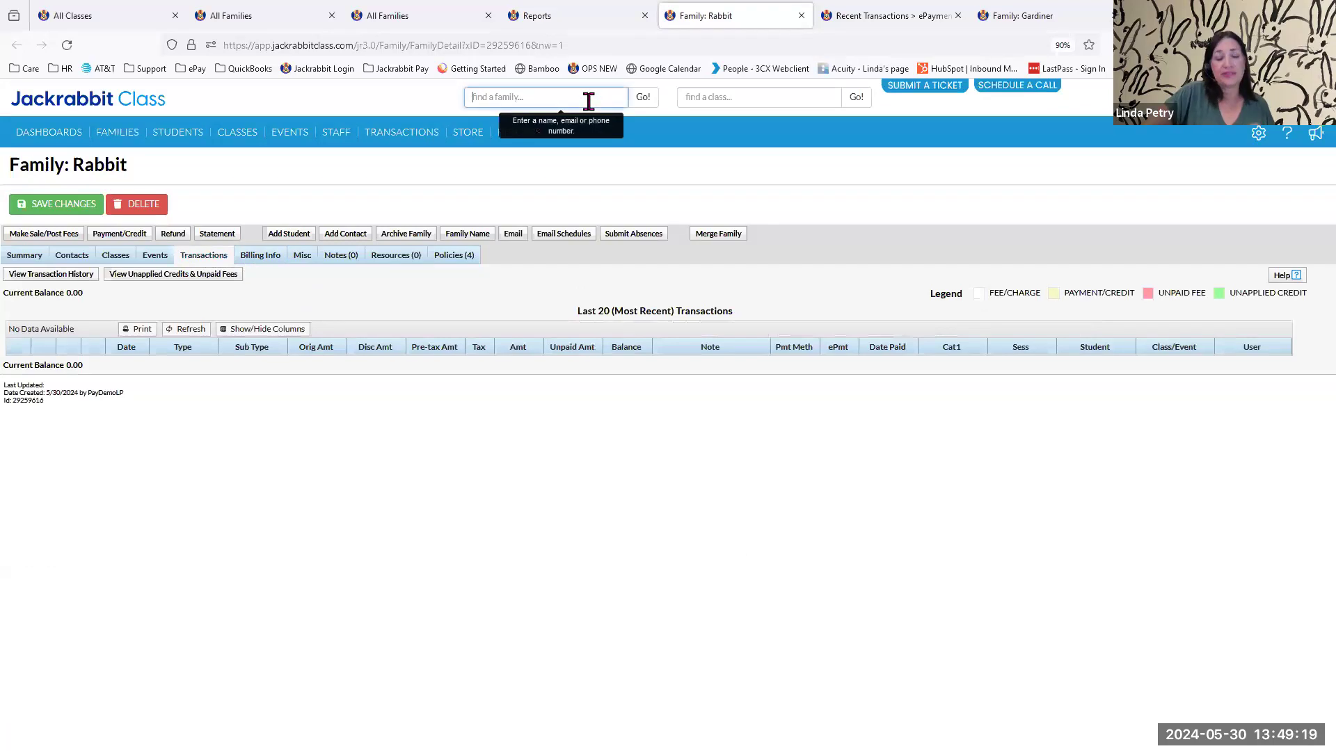
{"action": "type", "text": "gard"}
{"action": "key", "text": "Return"}
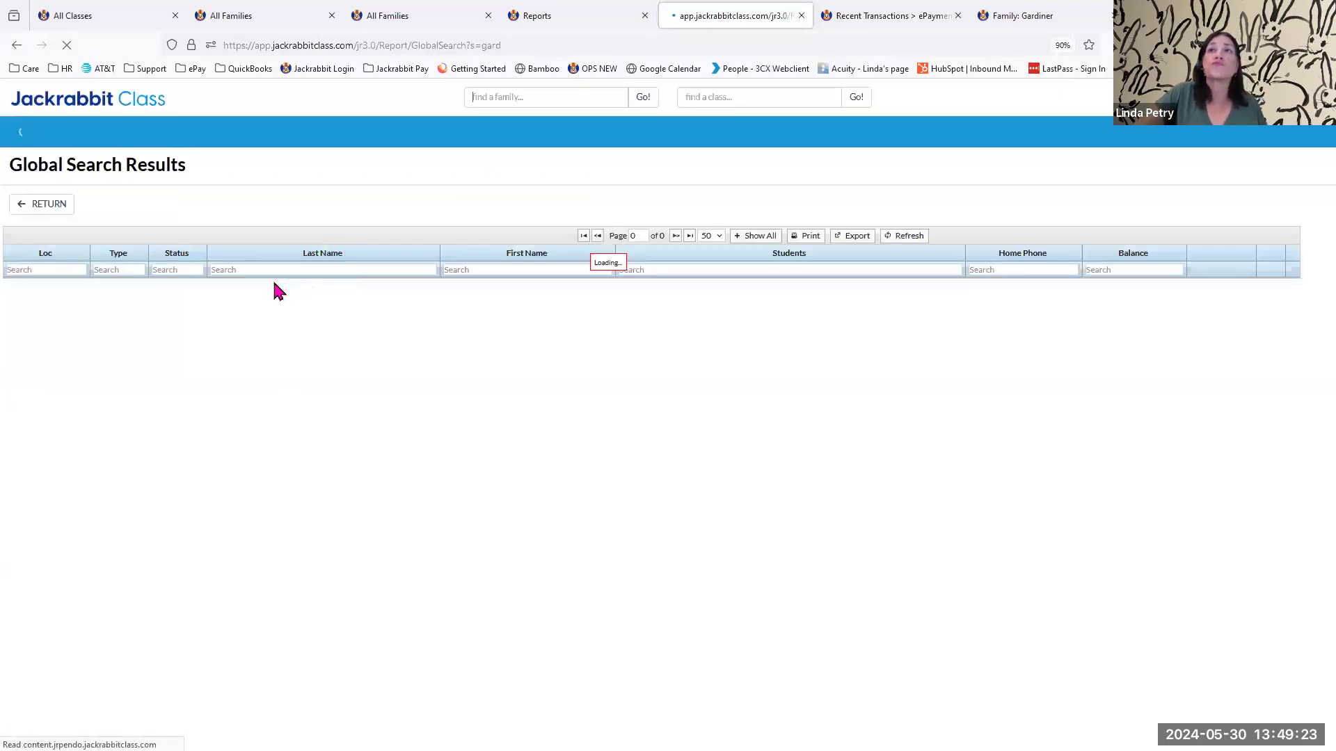
{"action": "left_click", "coordinate": [235, 286]}
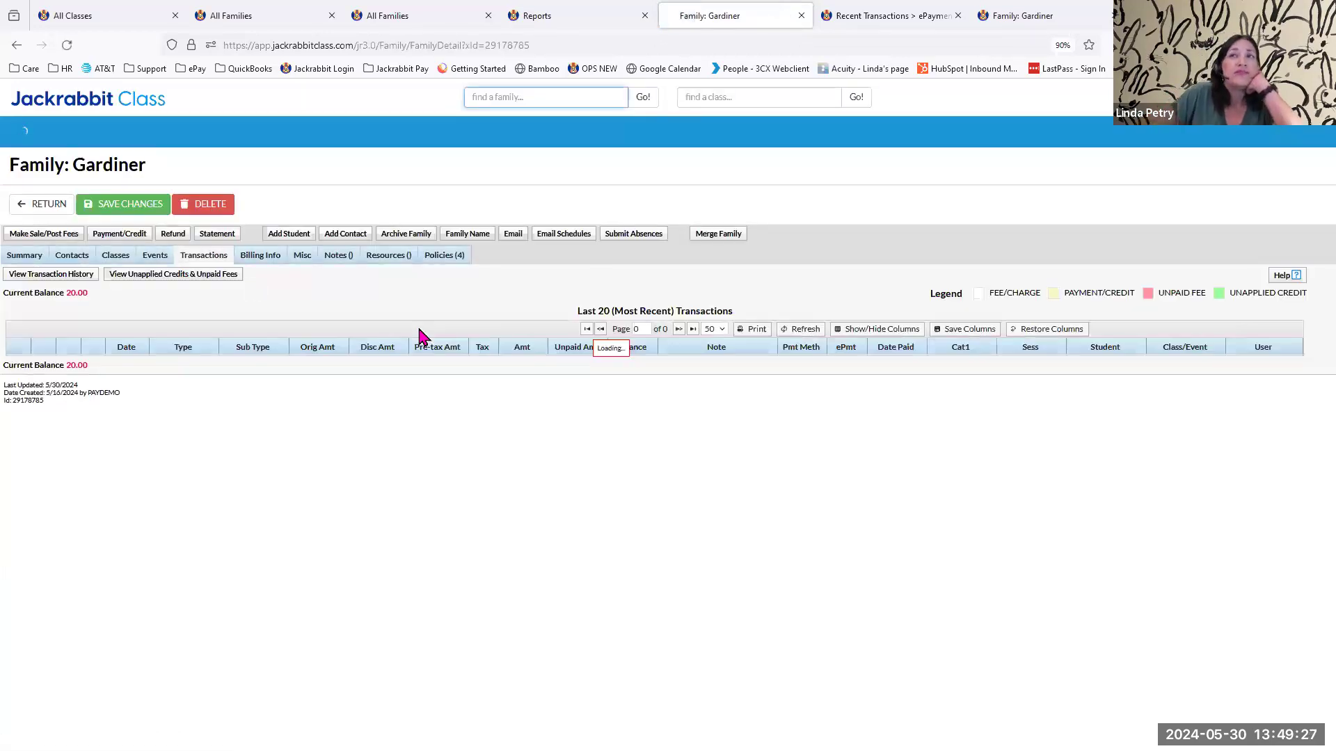
Review the family's billing info, including its ePayment settings, stored credit card, bank account and discount fields.
{"action": "left_click", "coordinate": [252, 259]}
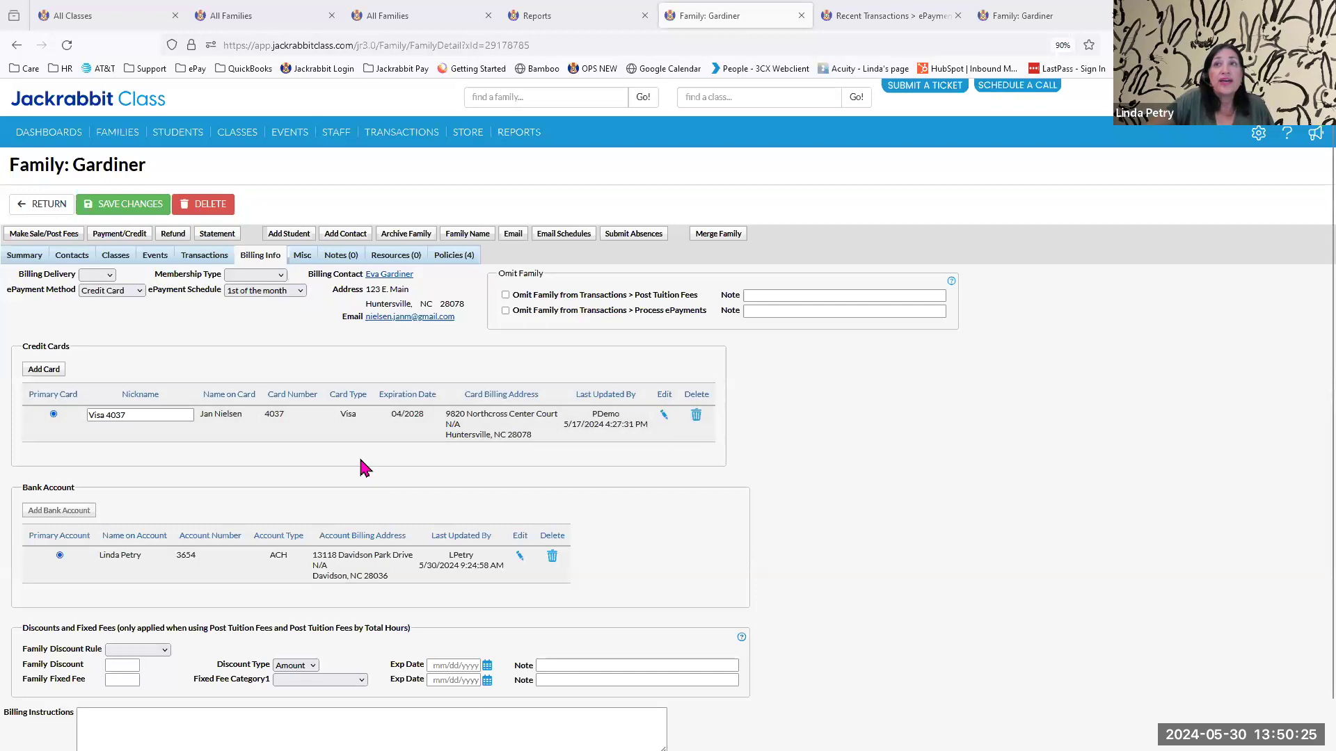
{"action": "scroll", "coordinate": [360, 462], "scroll_direction": "down", "scroll_amount": 1}
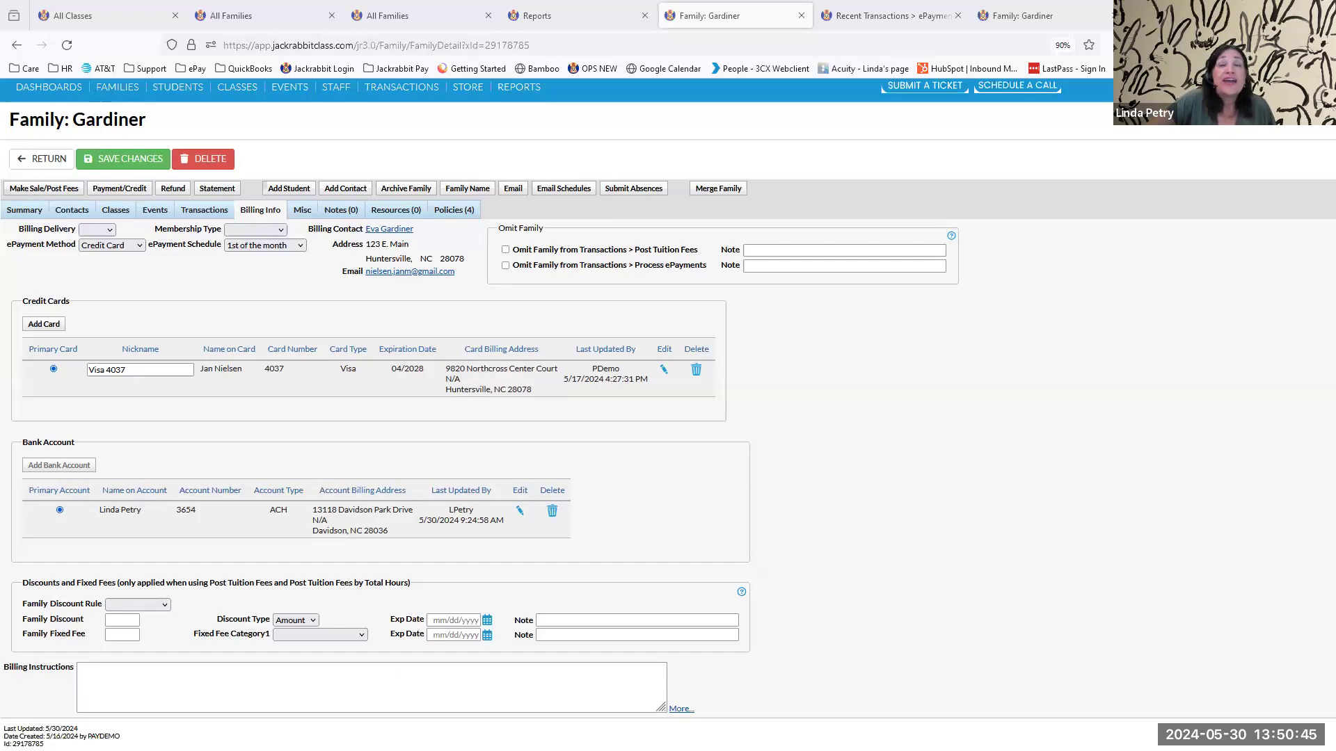
{"action": "scroll", "coordinate": [467, 626], "scroll_direction": "up", "scroll_amount": 1}
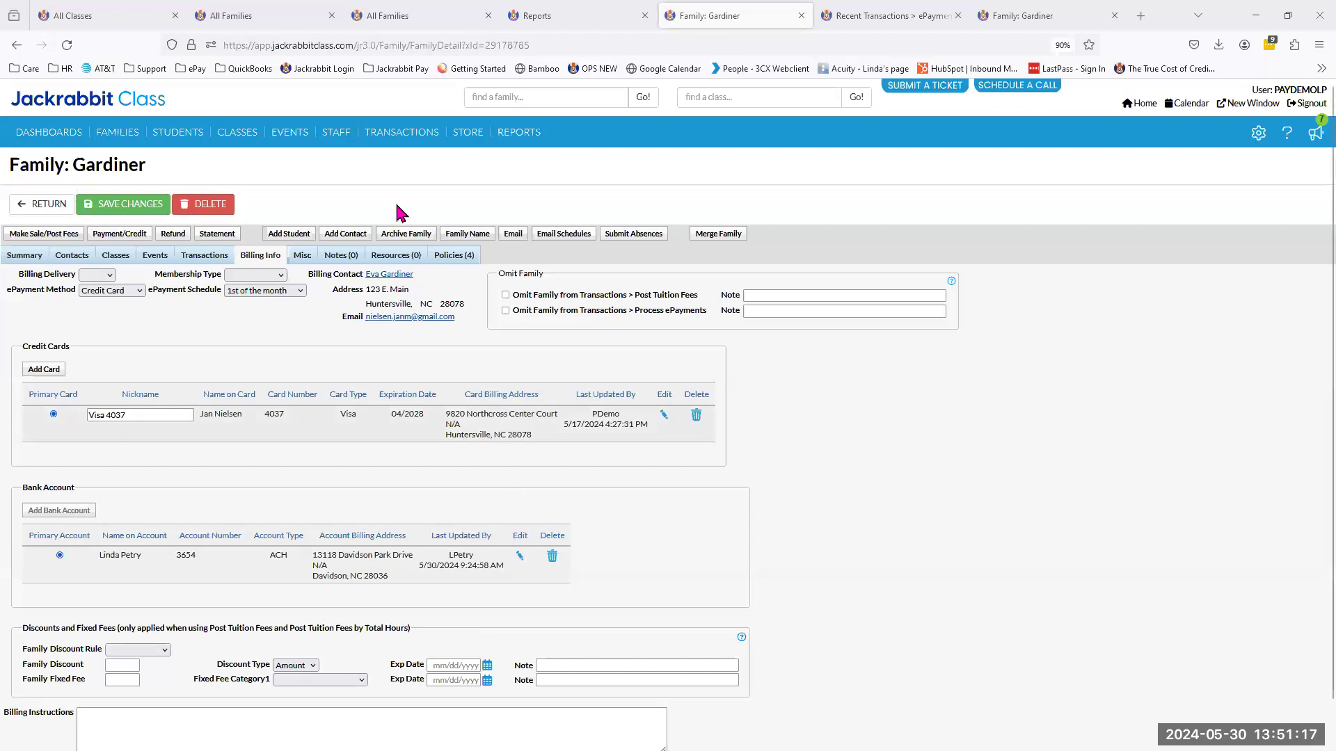
View the Process ePayments criteria, and search for the same family by last name to reopen its transactions.
{"action": "mouse_move", "coordinate": [402, 132]}
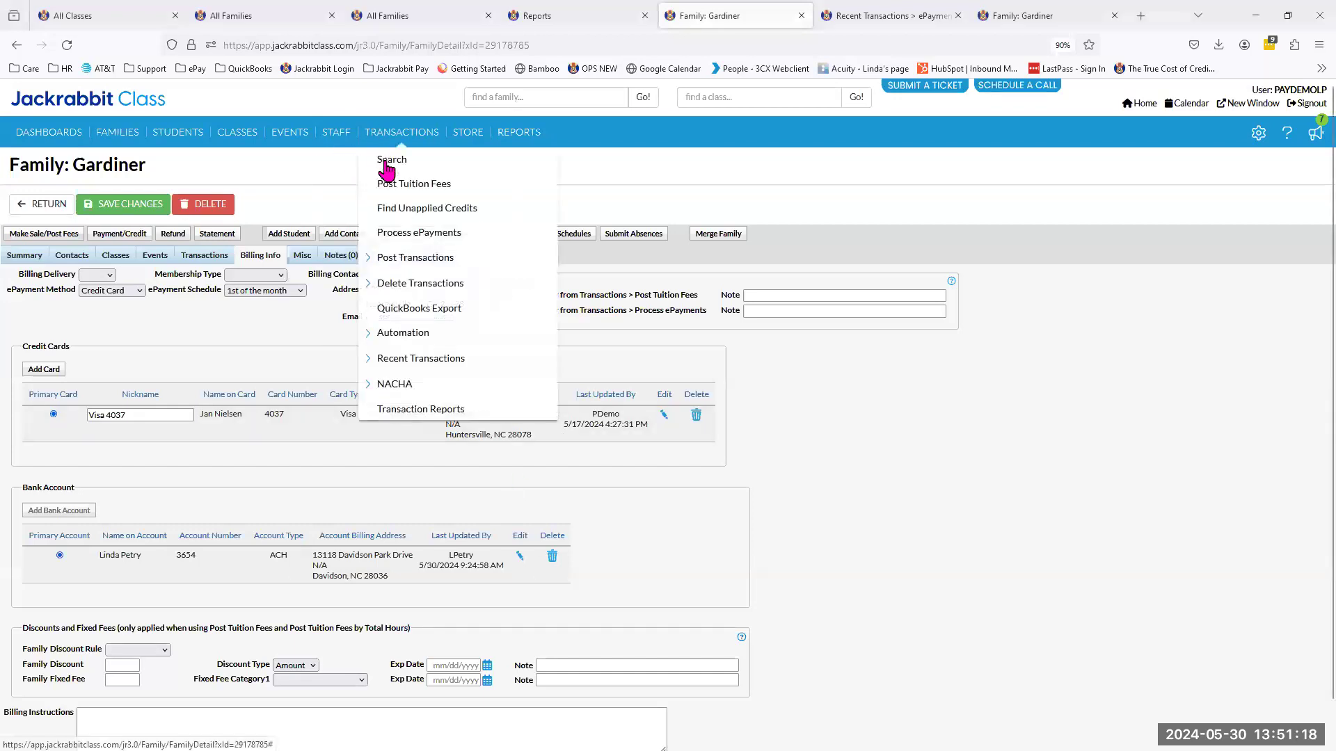
{"action": "left_click", "coordinate": [398, 240]}
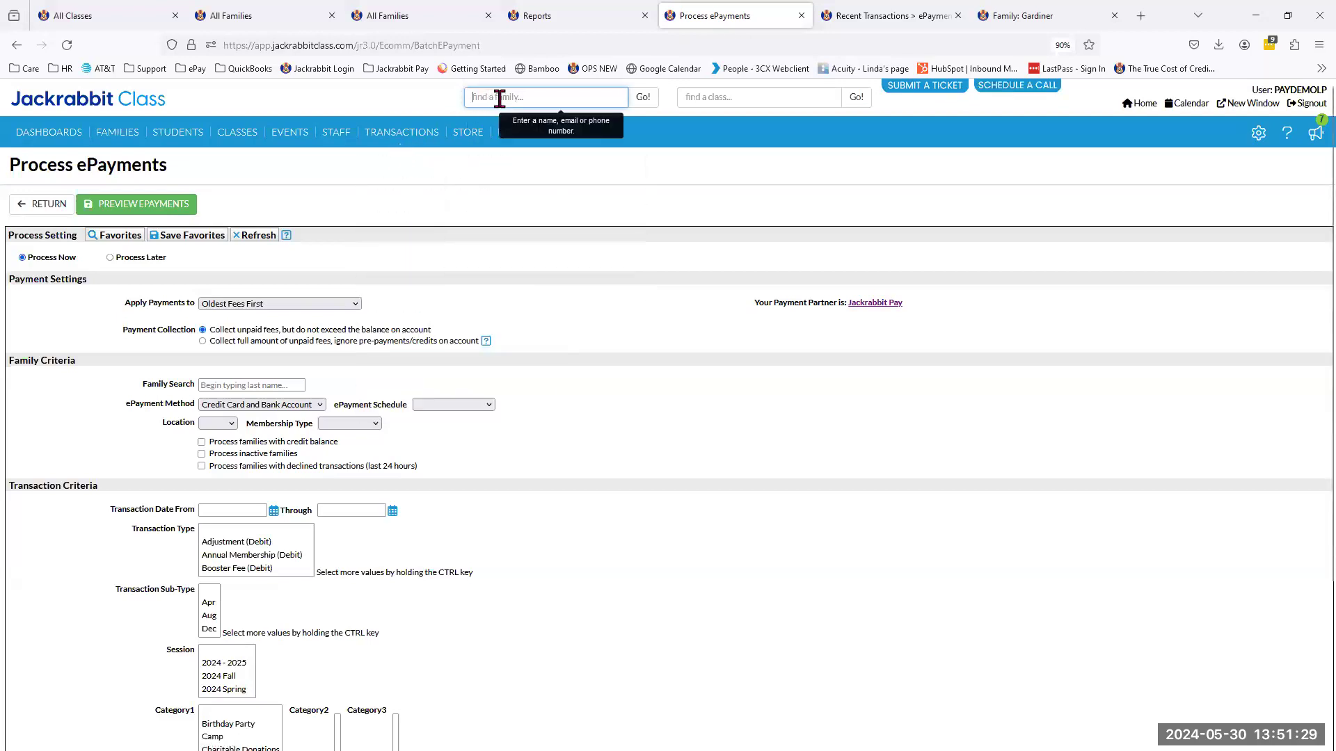
{"action": "type", "text": "gardin"}
{"action": "key", "text": "Return"}
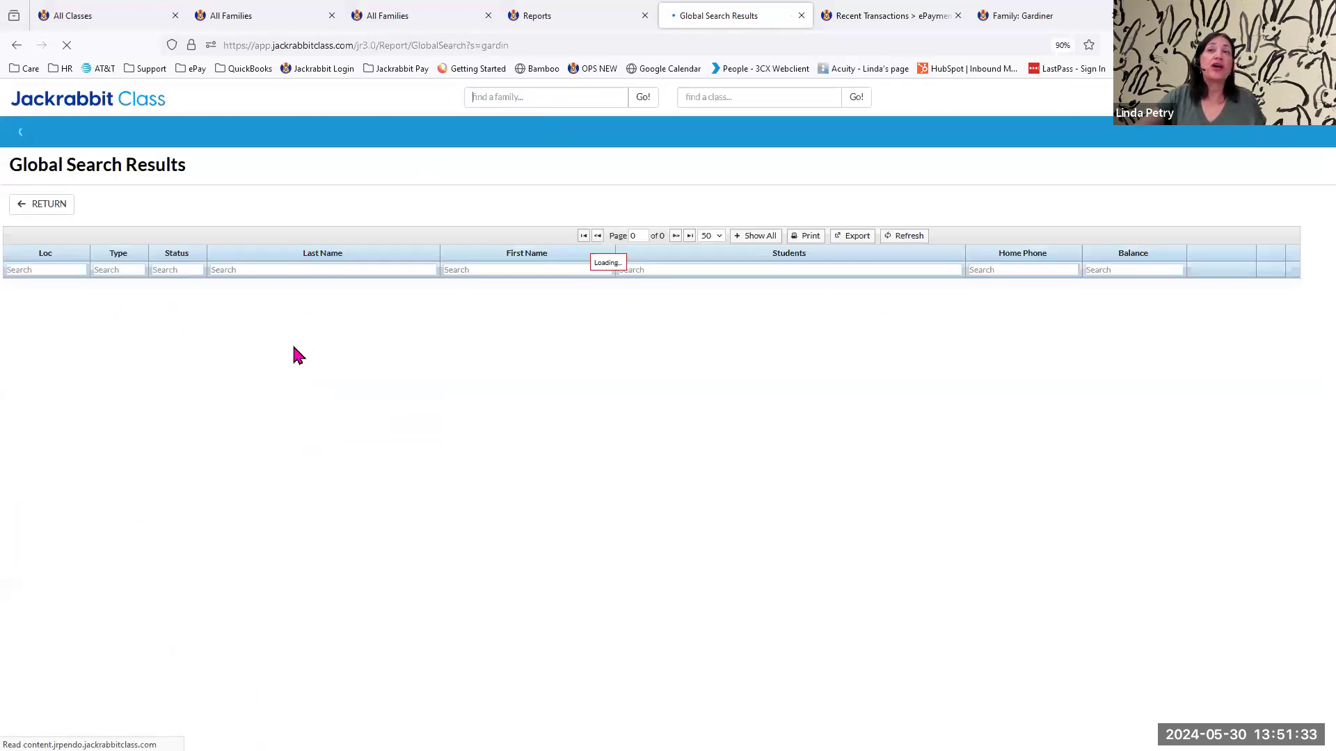
{"action": "left_click", "coordinate": [223, 307]}
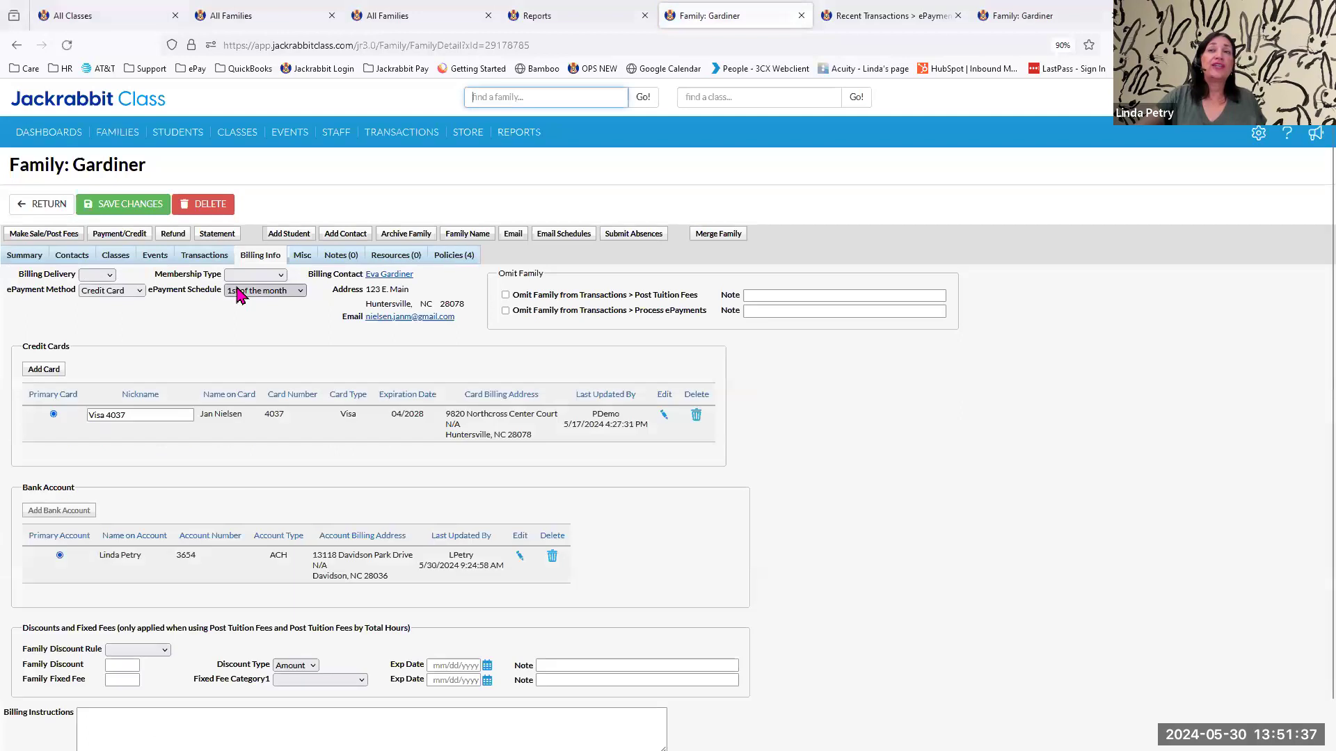
{"action": "left_click", "coordinate": [202, 257]}
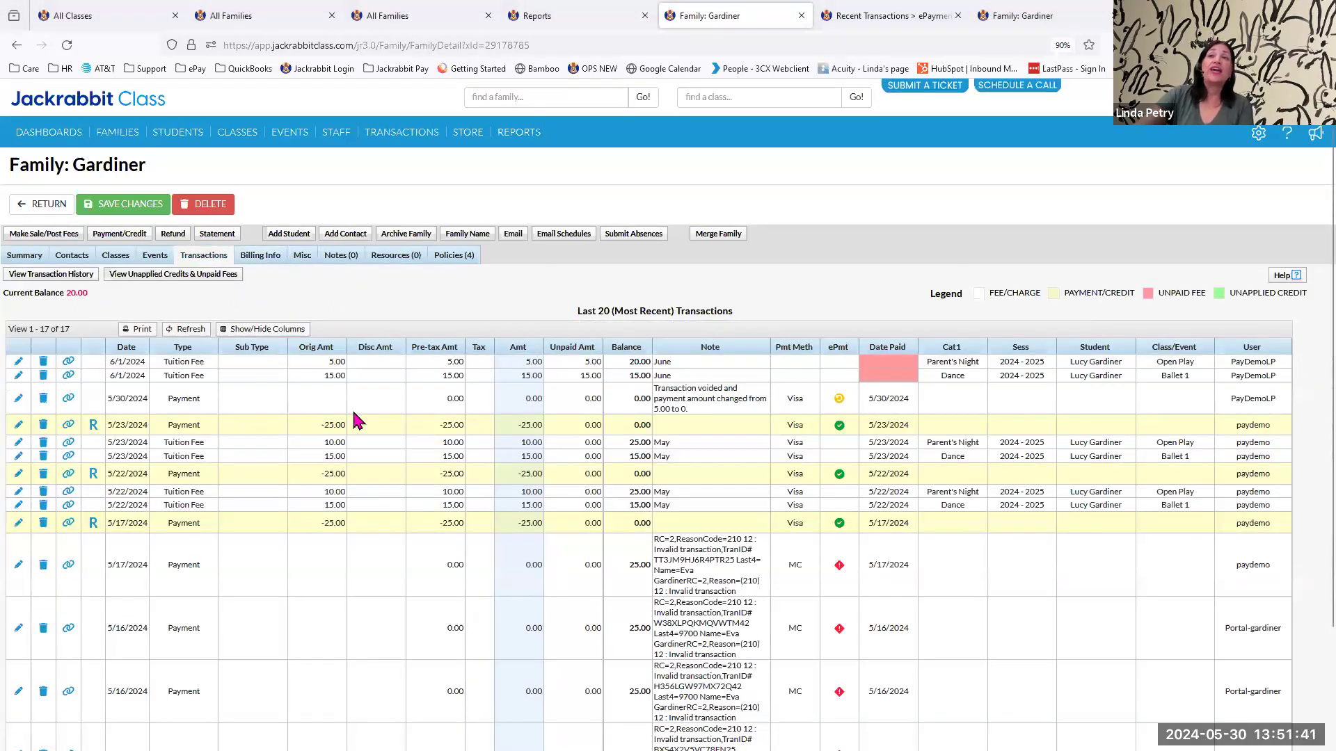
Review the Payment/Credit entry for the family's June fees, close it without saving and open the Jackrabbit Help options.
{"action": "left_click", "coordinate": [962, 378]}
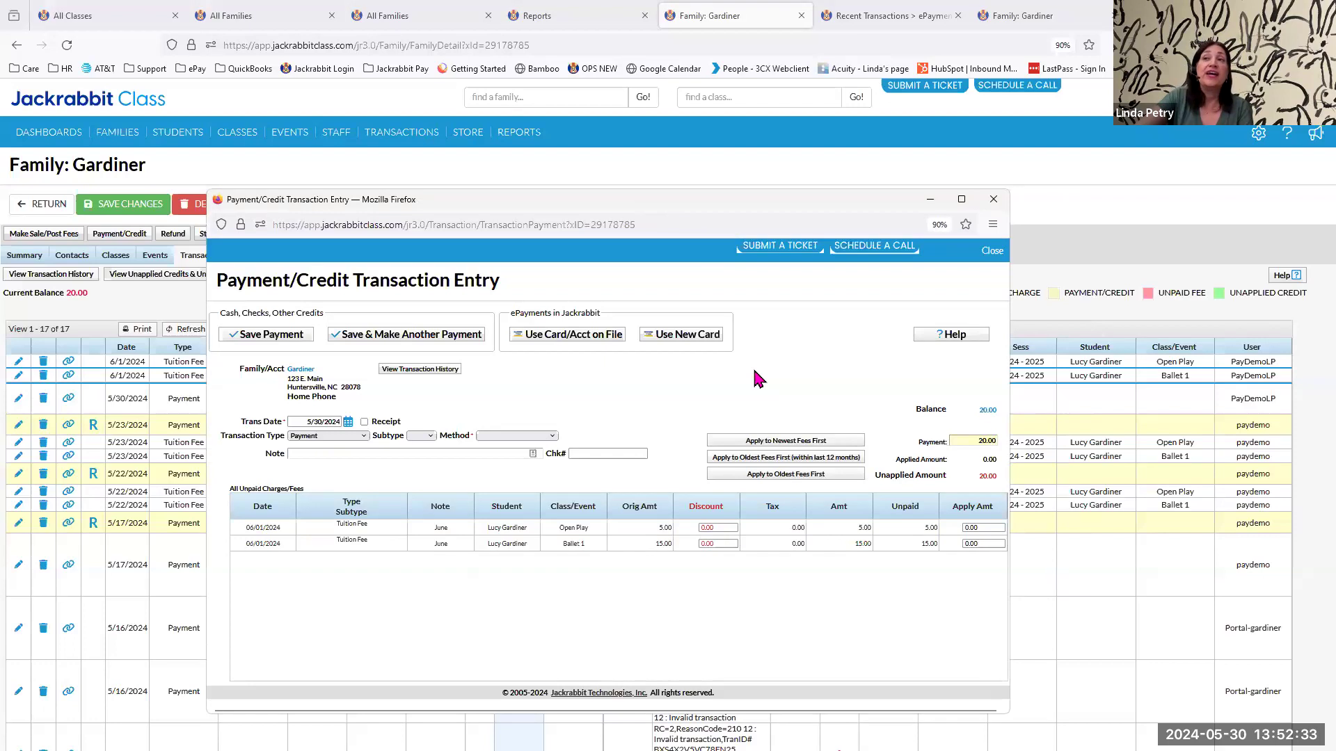
{"action": "left_click", "coordinate": [989, 441]}
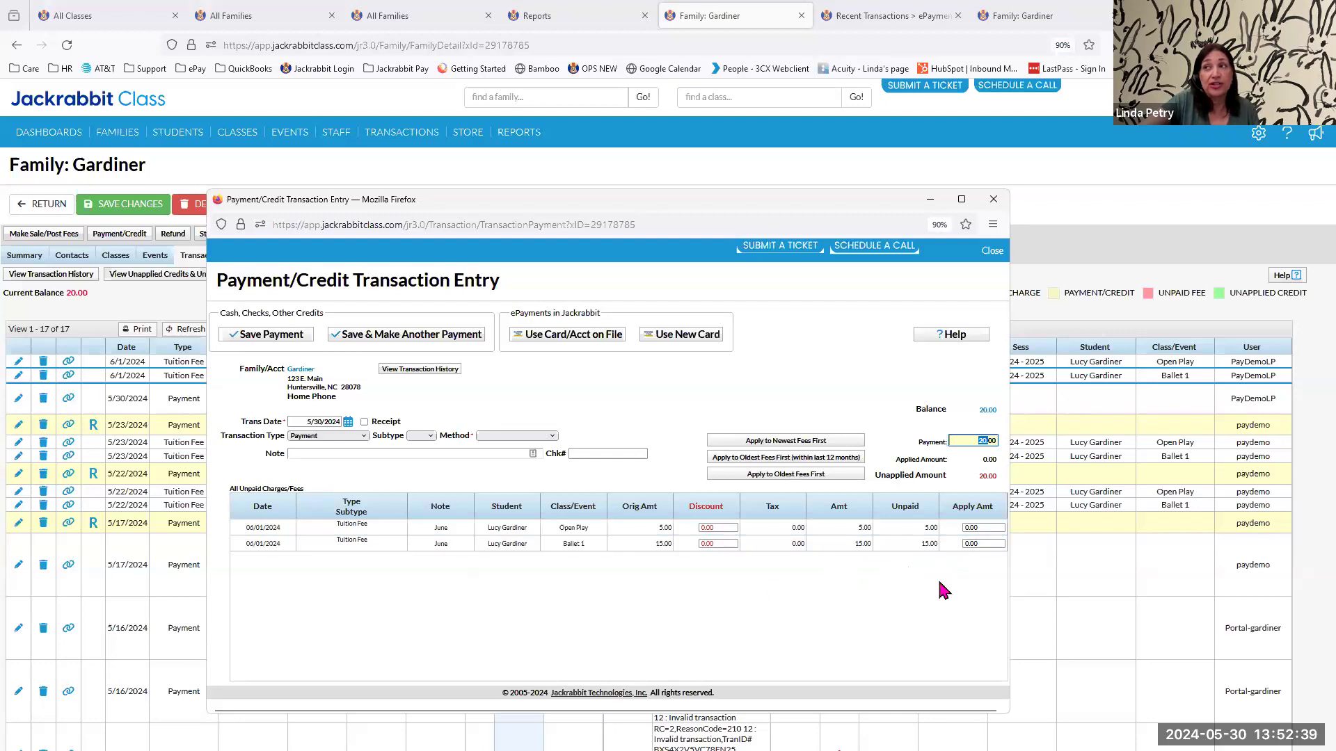
{"action": "left_click", "coordinate": [993, 199]}
{"action": "left_click", "coordinate": [637, 506]}
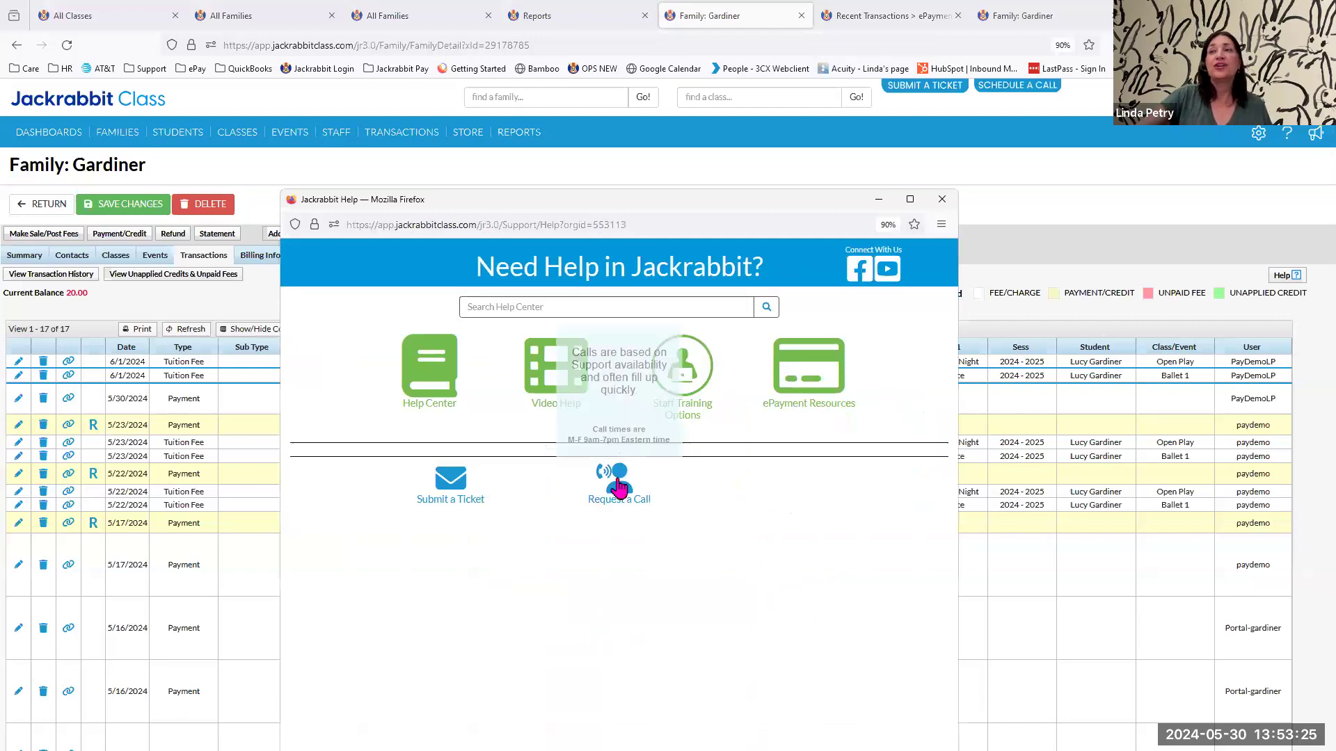
Check and close the onboarding call scheduling page, and browse the Support Quick Calls appointment types from the support Help window.
{"action": "left_click", "coordinate": [620, 487]}
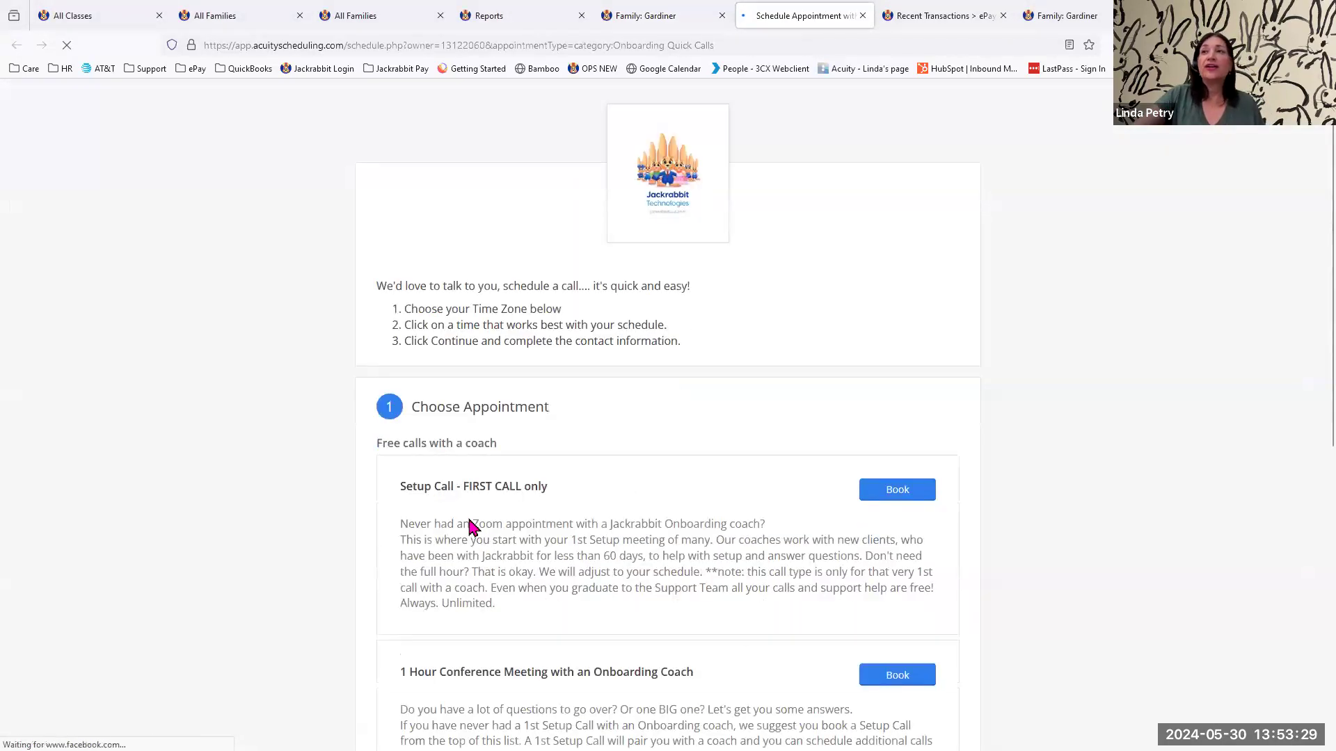
{"action": "left_click", "coordinate": [863, 15]}
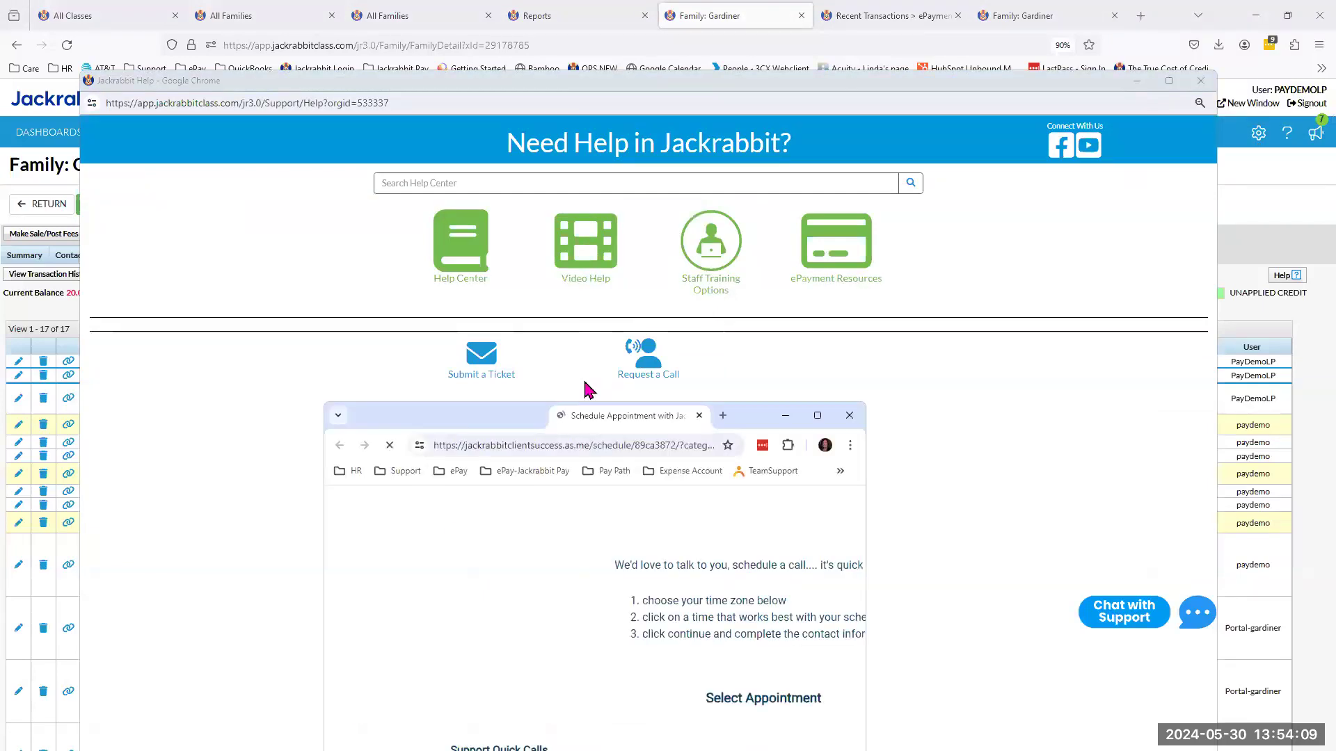
{"action": "left_click", "coordinate": [813, 207]}
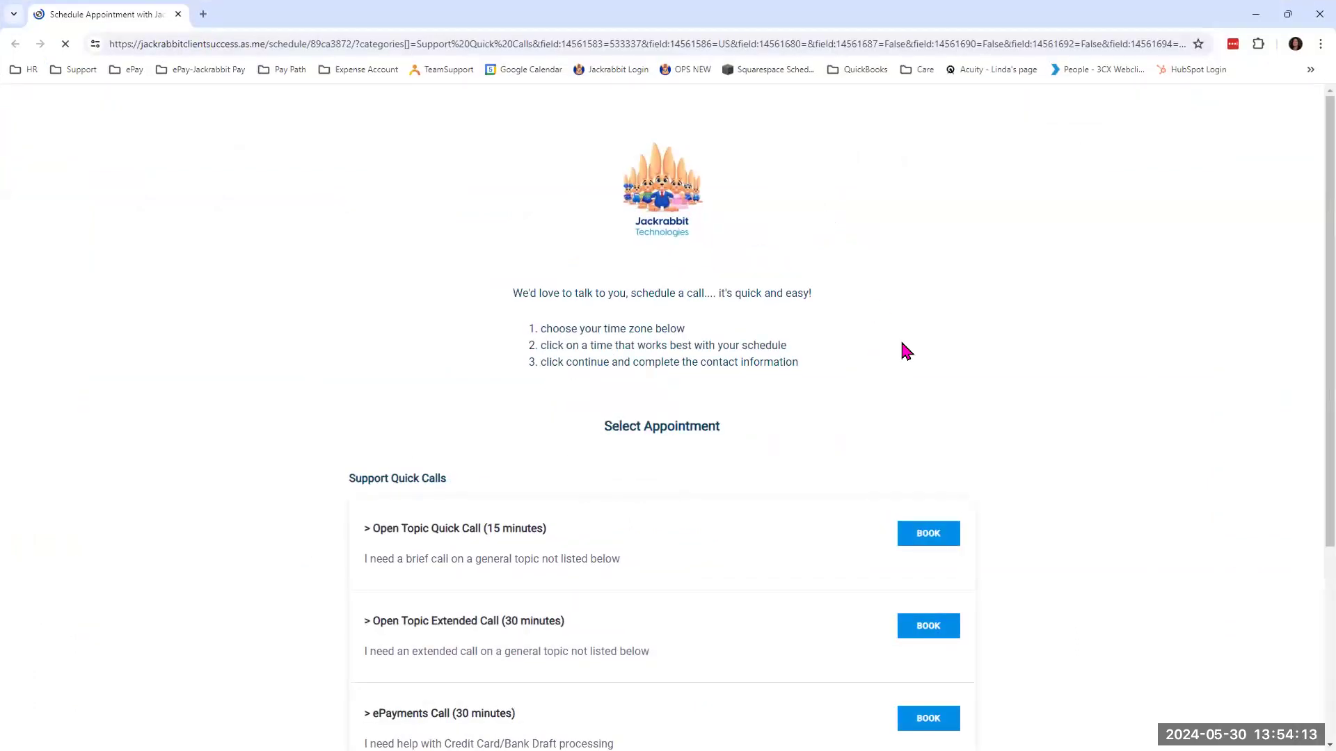
{"action": "scroll", "coordinate": [1047, 355], "scroll_direction": "down", "scroll_amount": 3}
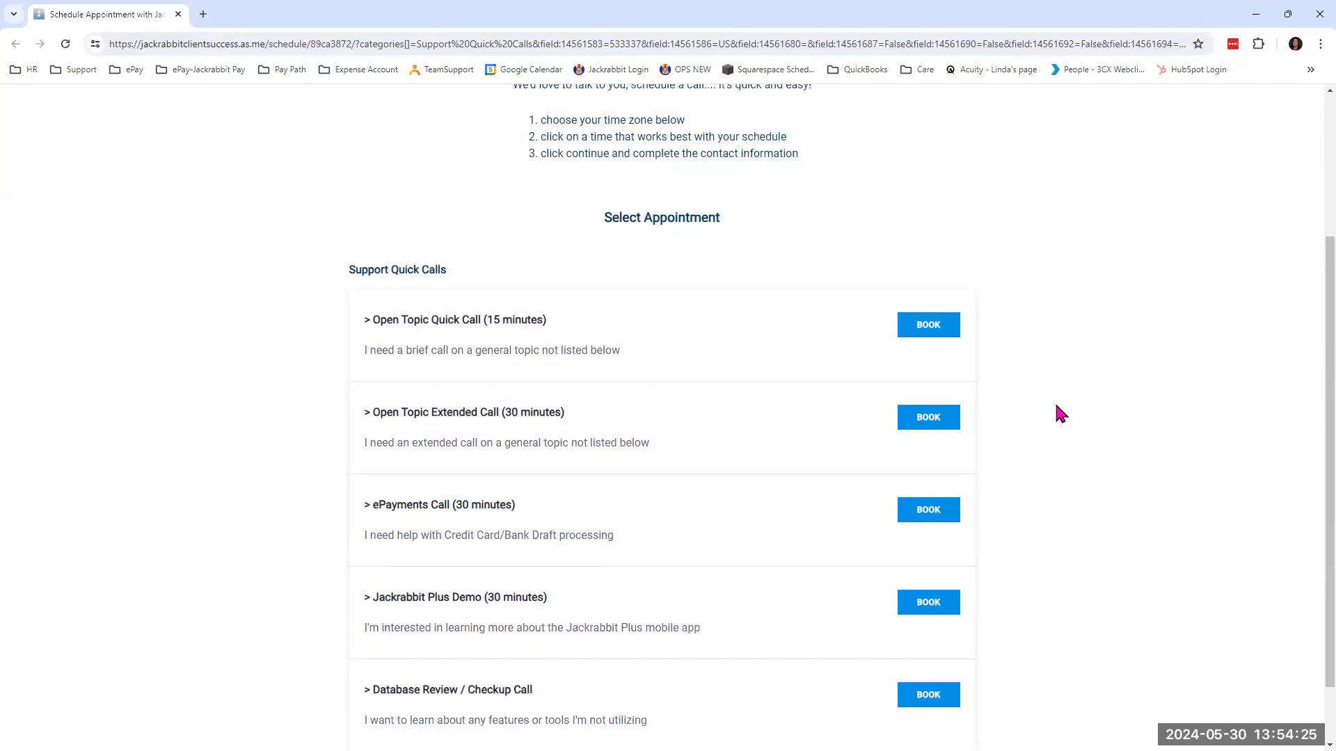
{"action": "scroll", "coordinate": [1059, 414], "scroll_direction": "down", "scroll_amount": 1}
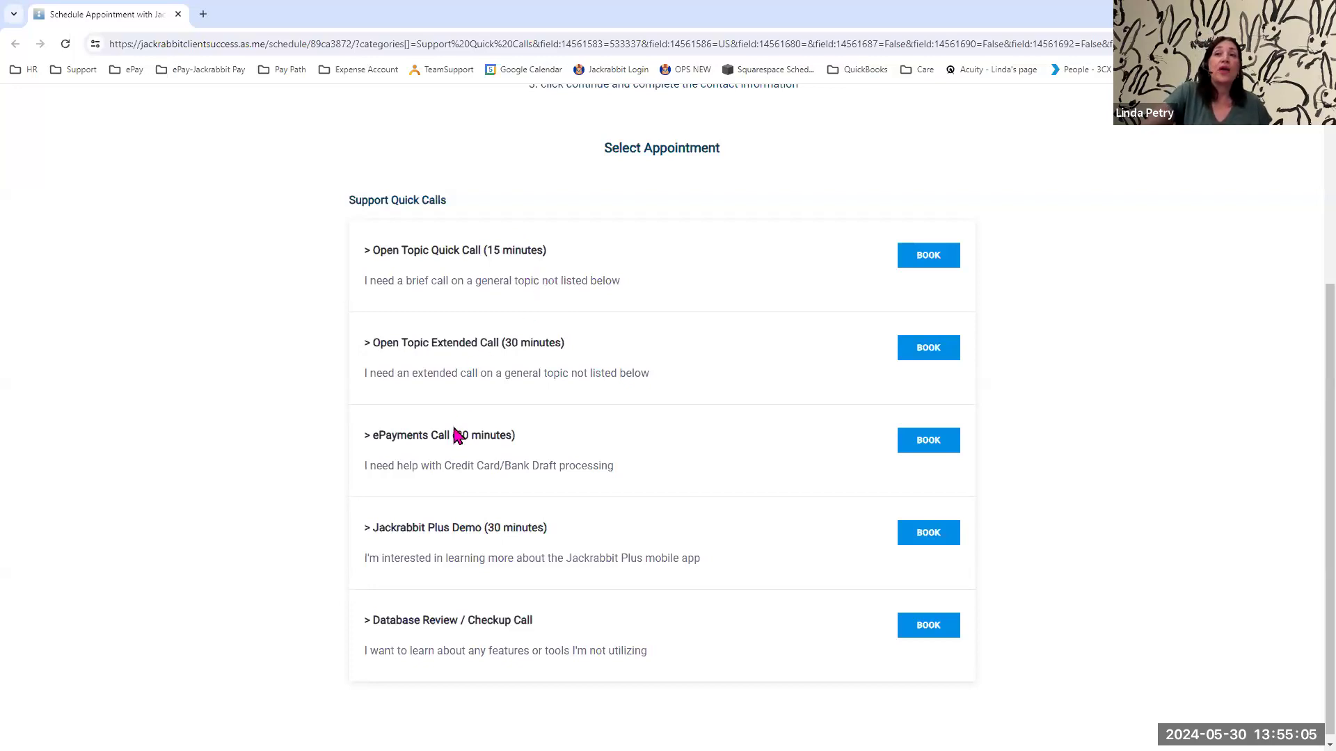
Examine the ePayments Call (30 minutes) and Database Review / Checkup Call options, and close the scheduling and Help windows.
{"action": "left_click_drag", "start_coordinate": [379, 440], "coordinate": [612, 451]}
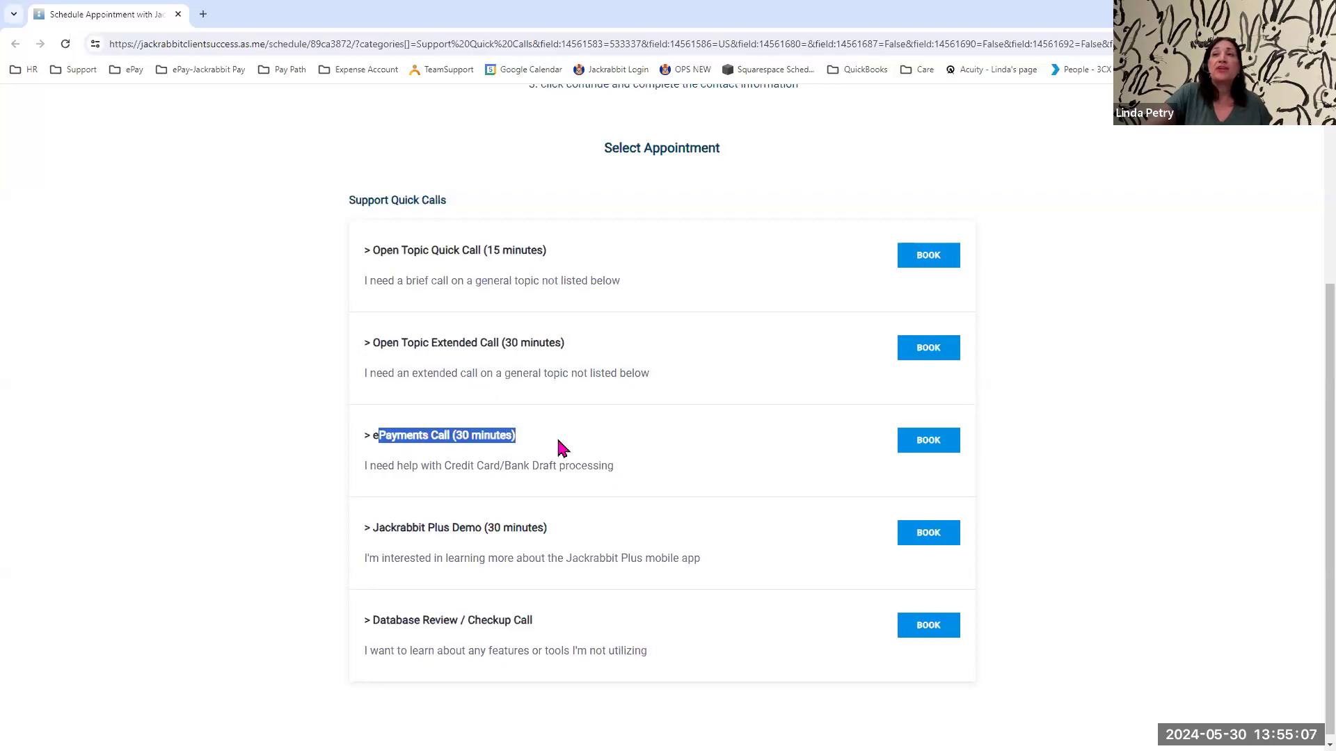
{"action": "left_click", "coordinate": [642, 450]}
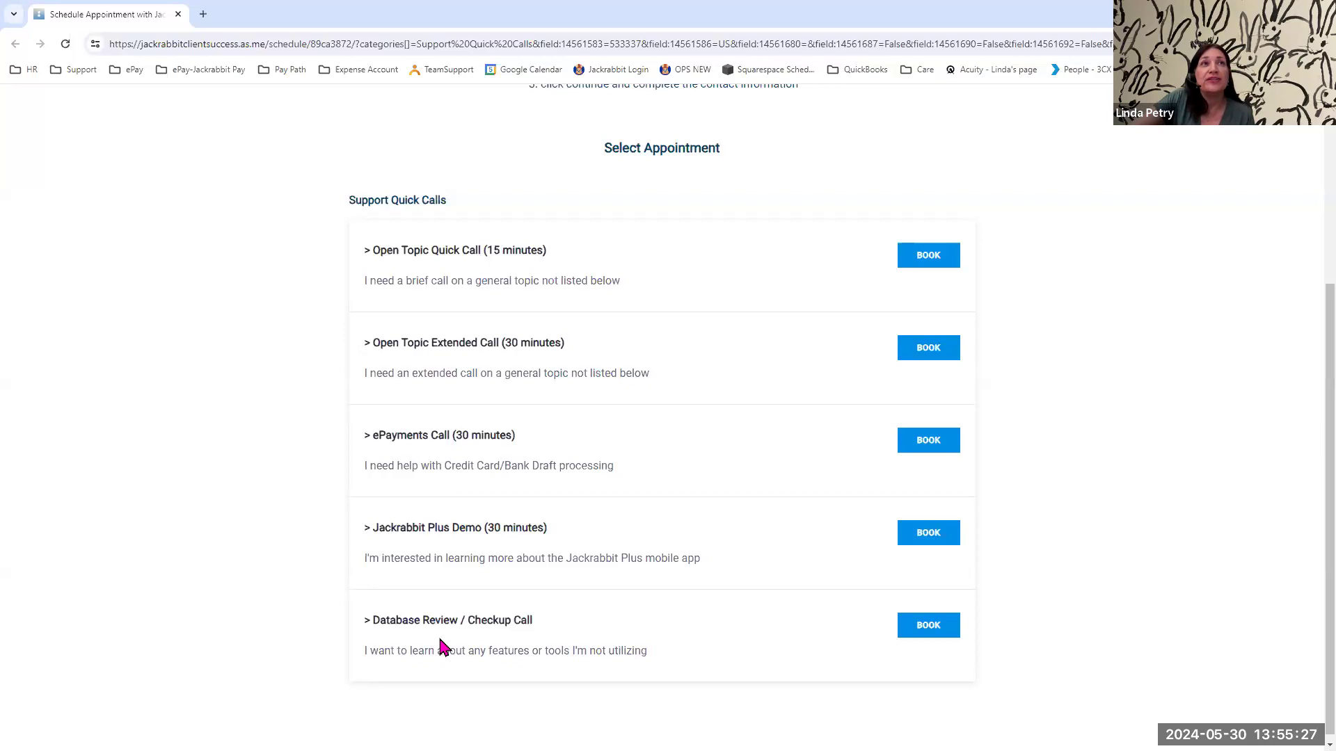
{"action": "left_click_drag", "start_coordinate": [375, 619], "coordinate": [555, 631]}
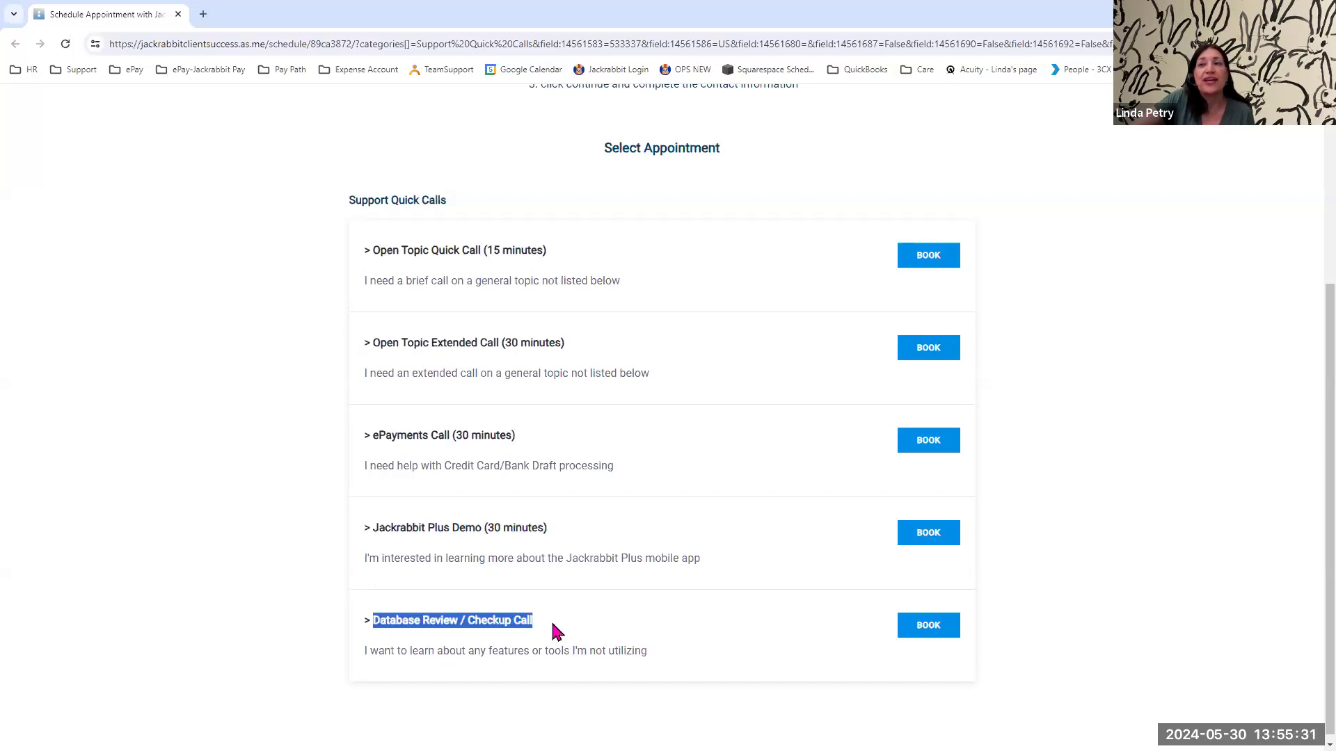
{"action": "left_click", "coordinate": [555, 631]}
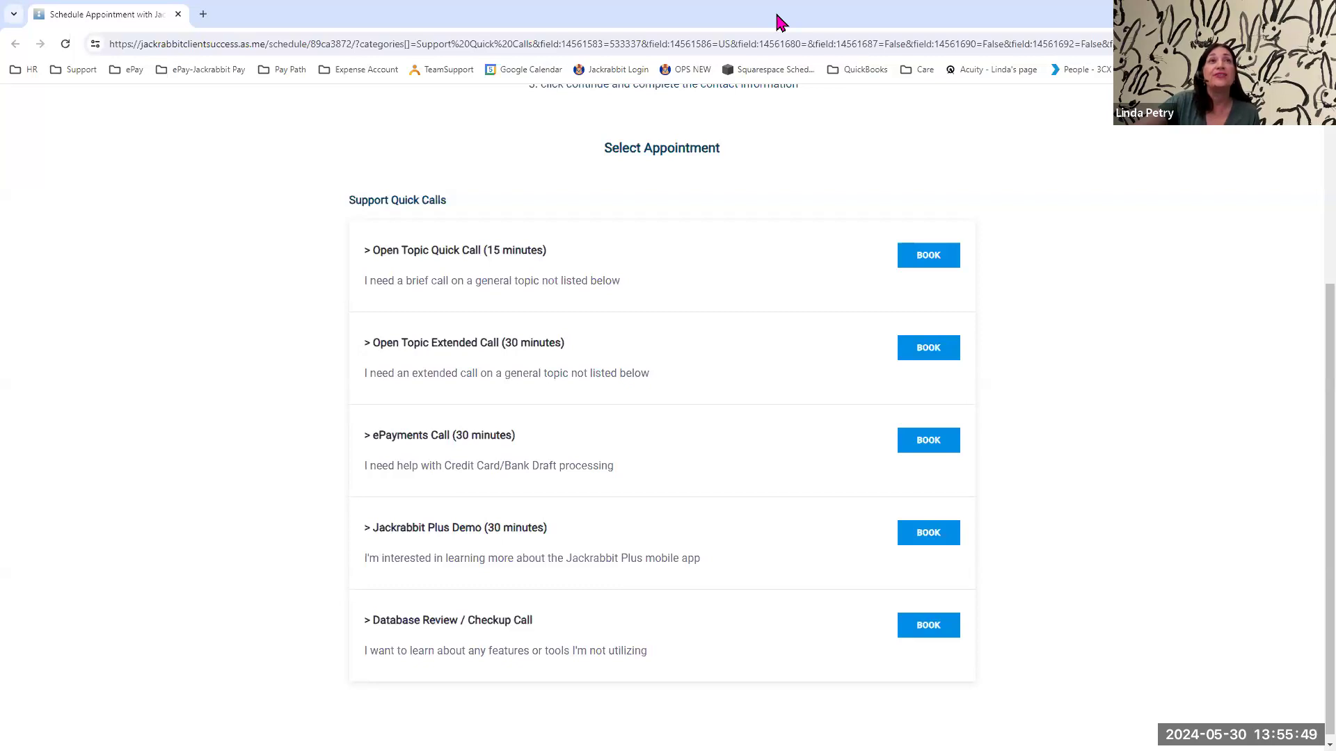
{"action": "left_click", "coordinate": [1319, 11]}
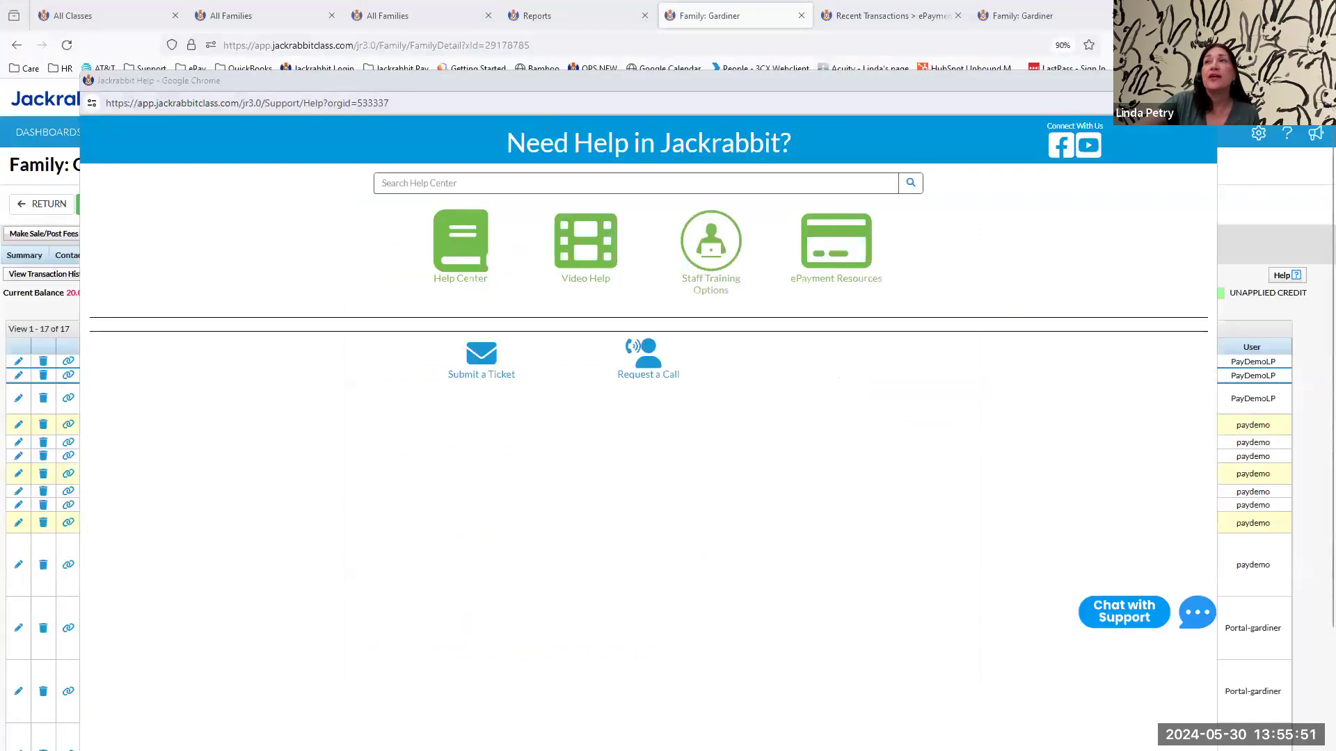
{"action": "left_click", "coordinate": [940, 96]}
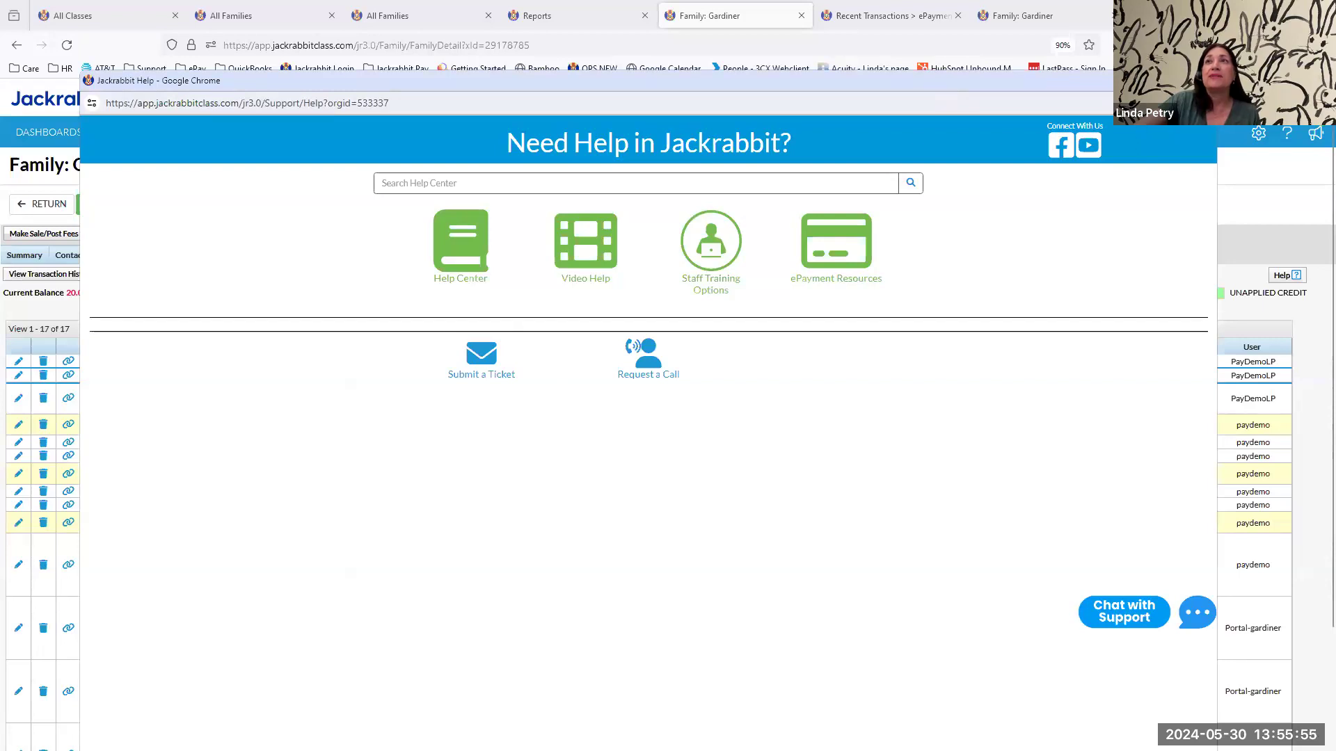
{"action": "left_click", "coordinate": [1202, 80]}
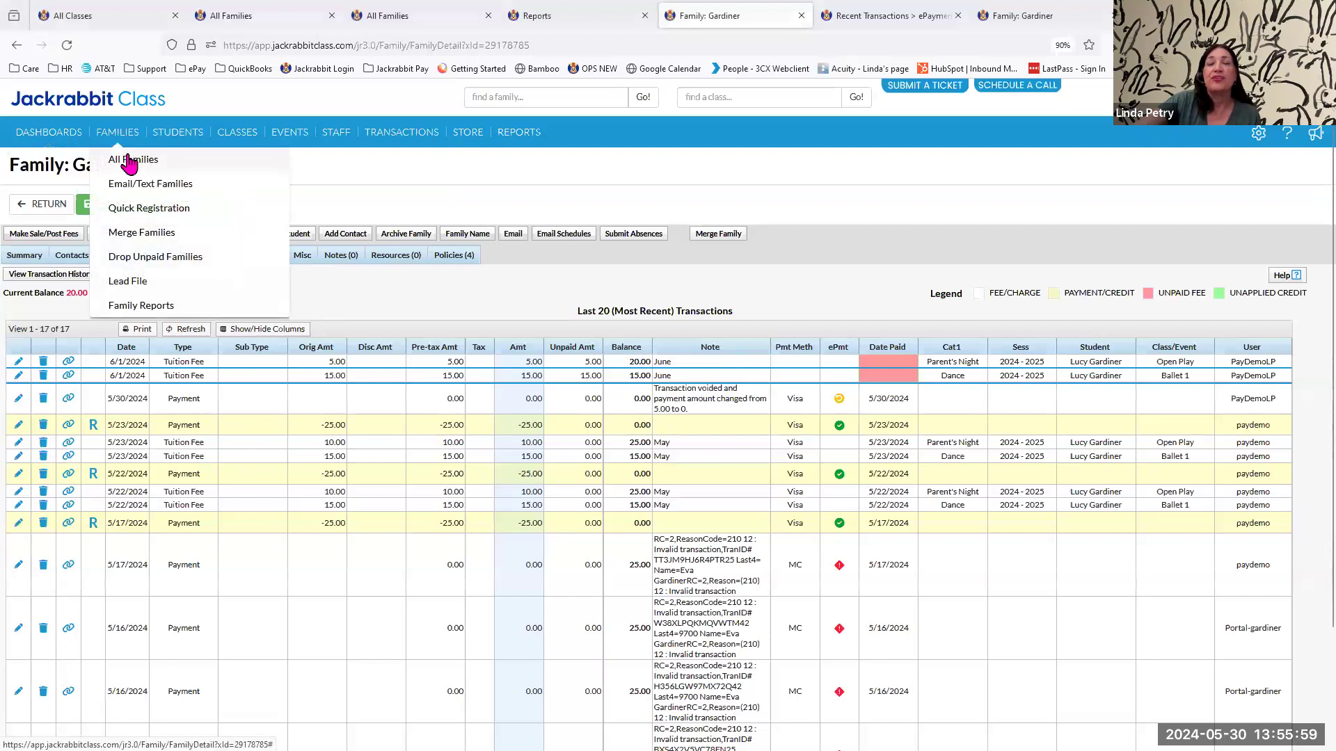
View the All Families list, and review the Executive Dashboard's key metrics, alerts, aged accounts and May bar in the Revenue Summary.
{"action": "left_click", "coordinate": [128, 159]}
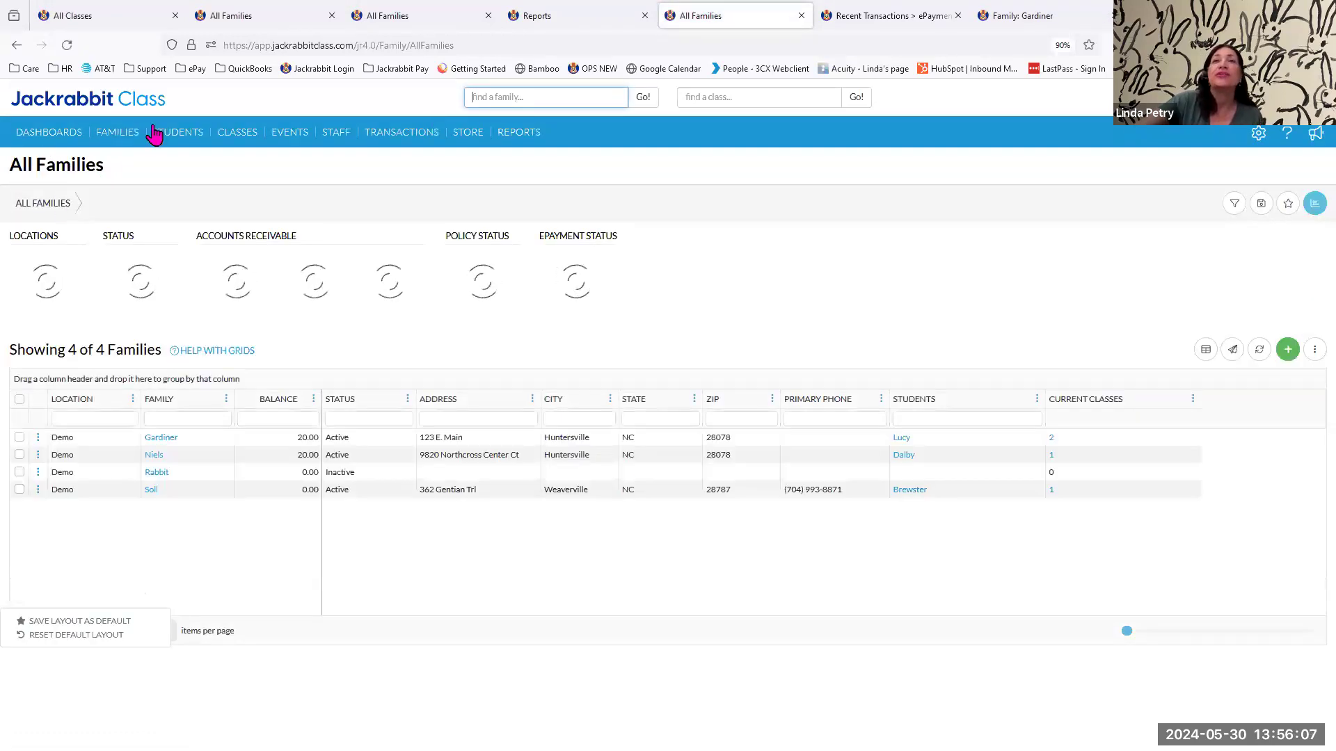
{"action": "mouse_move", "coordinate": [34, 139]}
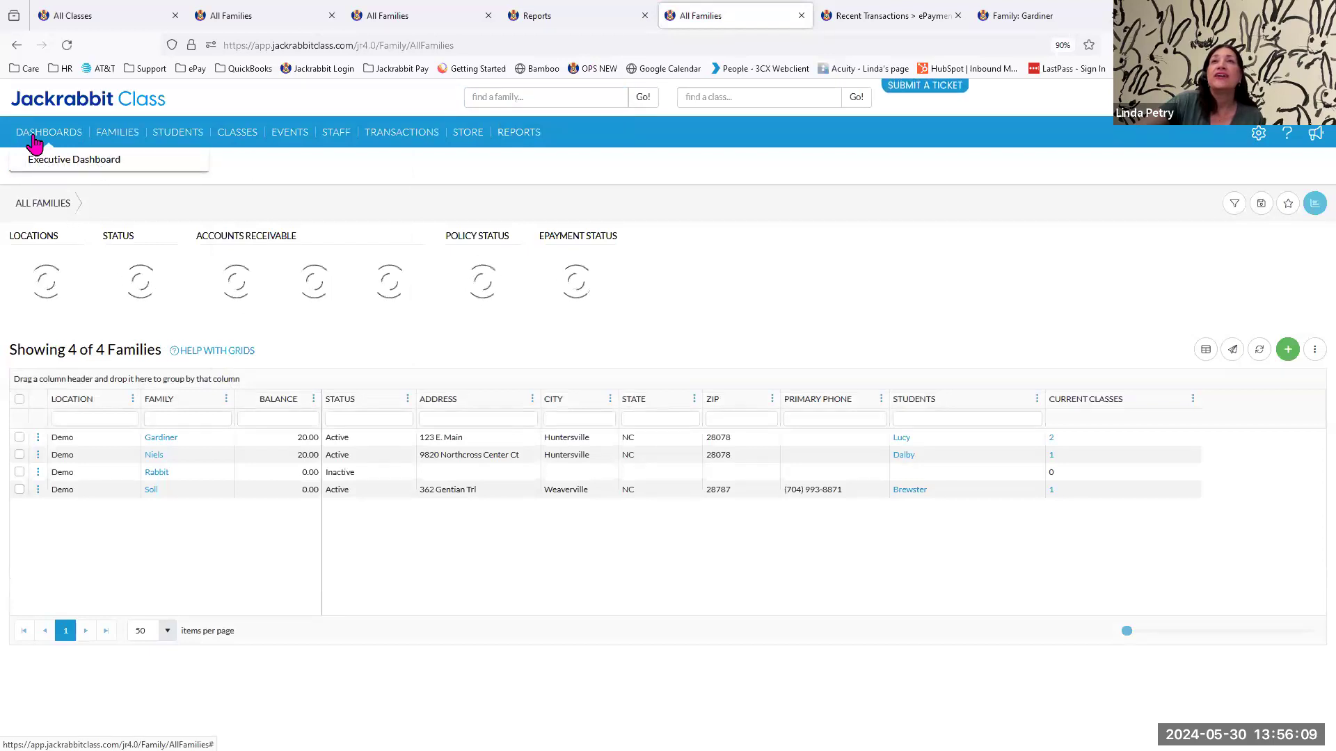
{"action": "left_click", "coordinate": [46, 164]}
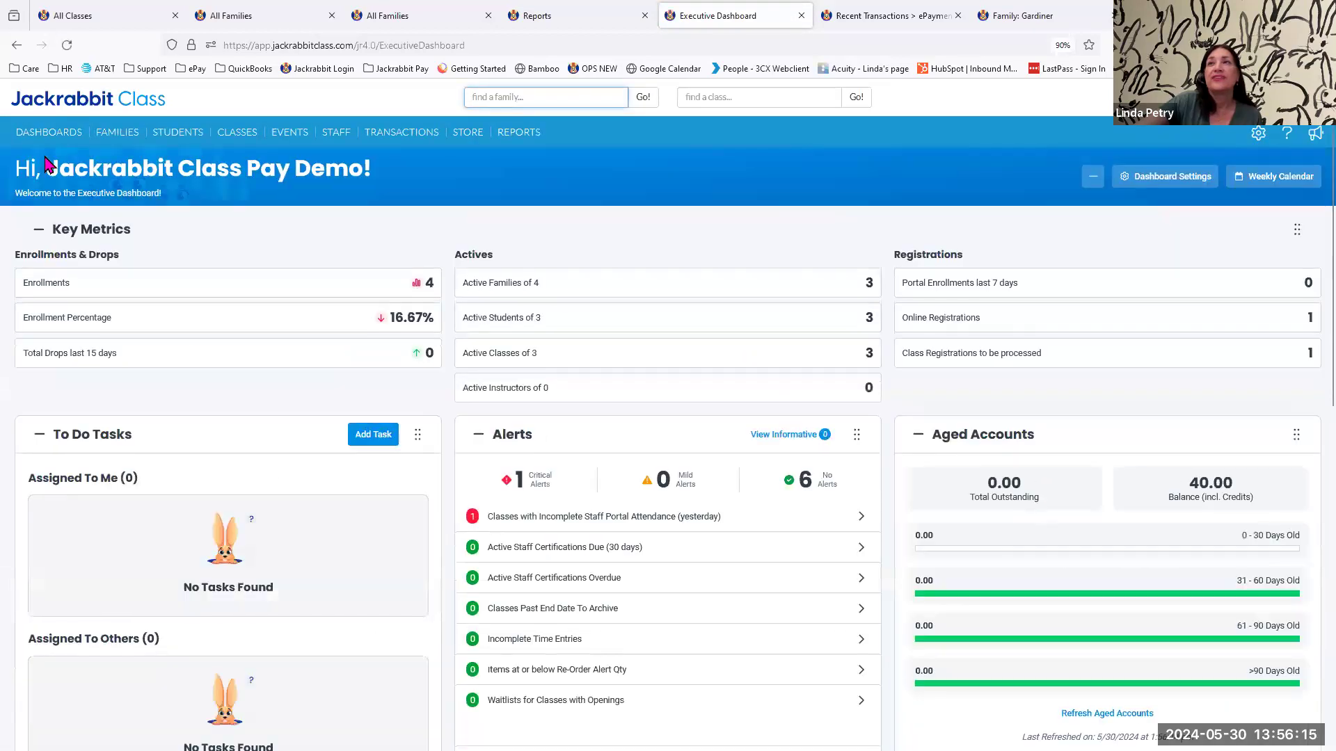
{"action": "scroll", "coordinate": [668, 463], "scroll_direction": "down", "scroll_amount": 3}
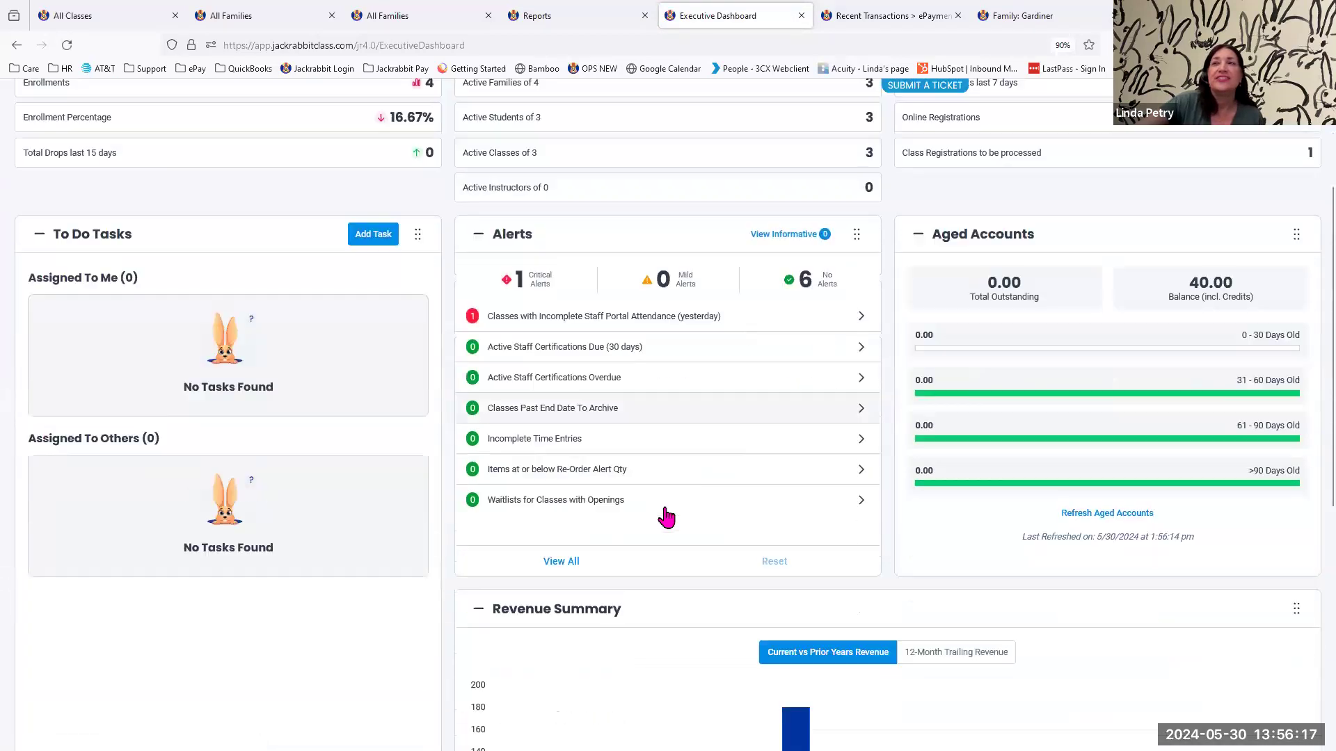
{"action": "scroll", "coordinate": [661, 549], "scroll_direction": "up", "scroll_amount": 1}
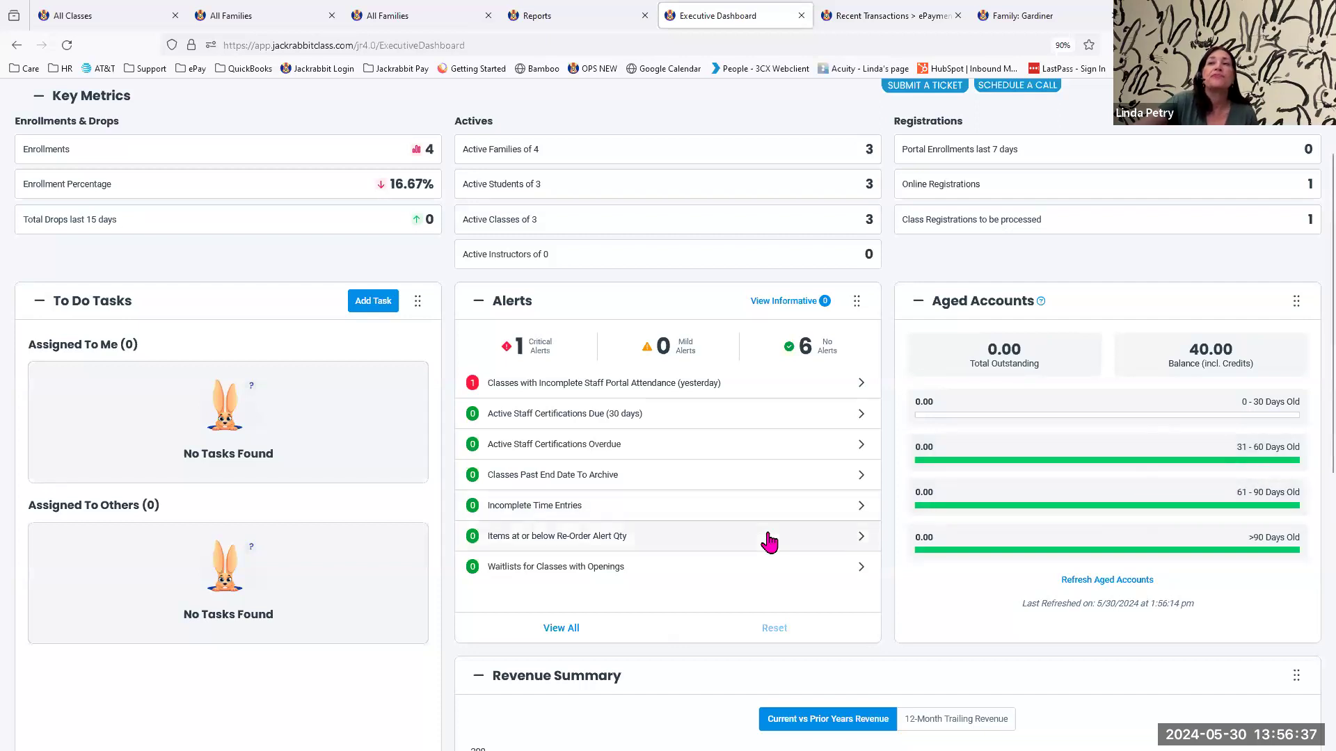
{"action": "scroll", "coordinate": [743, 526], "scroll_direction": "down", "scroll_amount": 5}
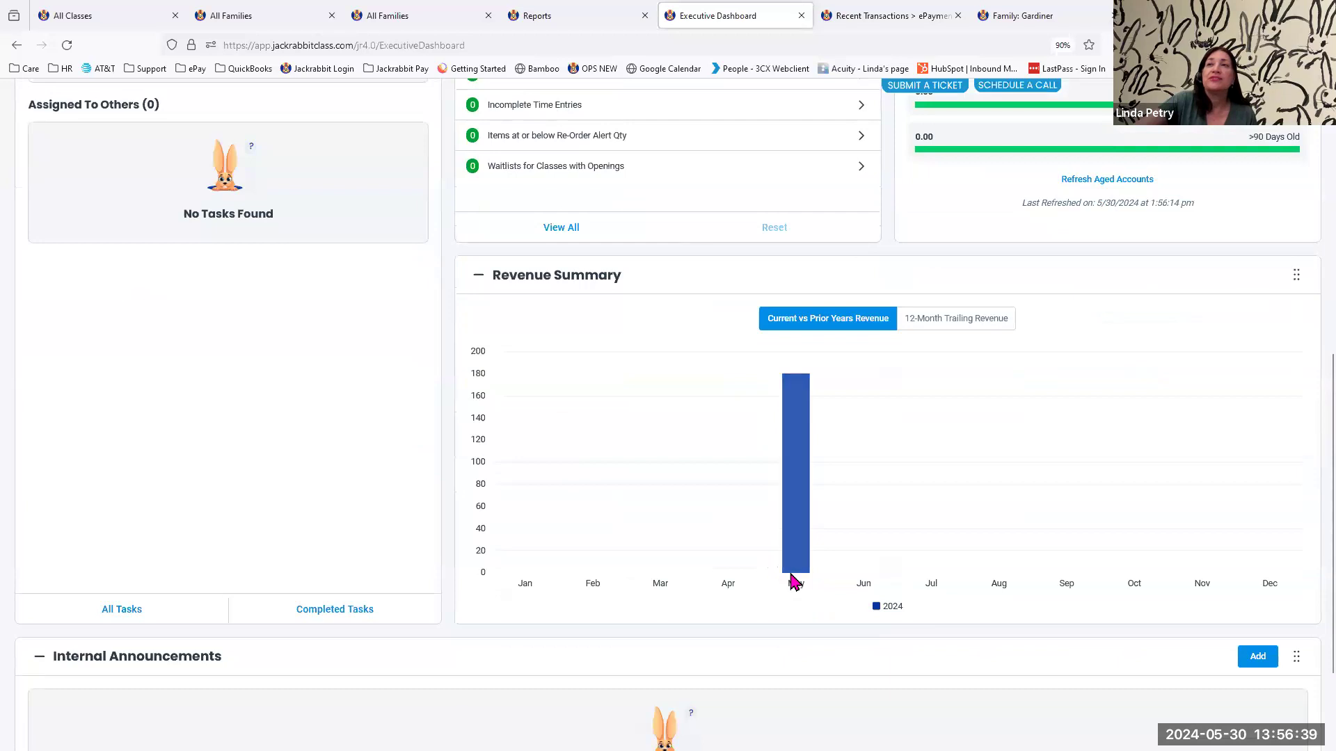
{"action": "mouse_move", "coordinate": [799, 453]}
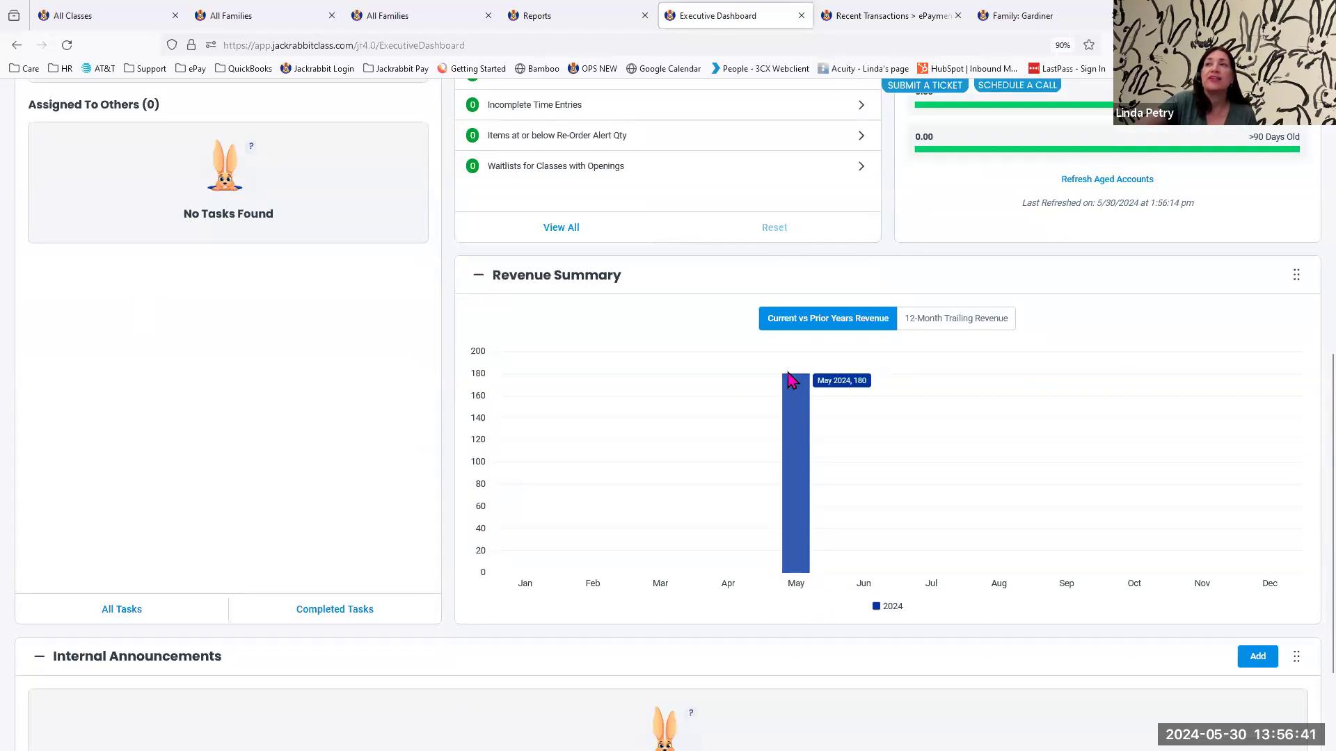
{"action": "scroll", "coordinate": [596, 381], "scroll_direction": "up", "scroll_amount": 7}
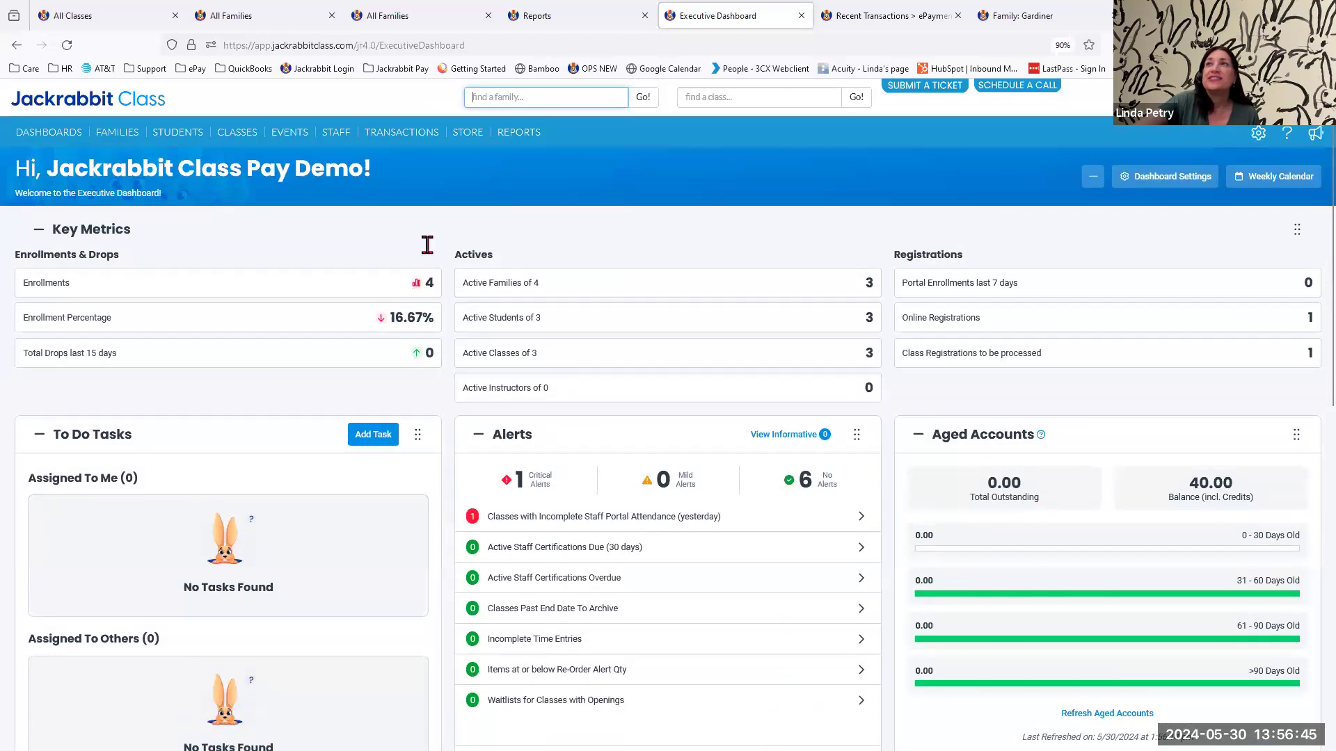
Close the Recent Transactions > ePayments, family record and Reports pages, and switch to the All Families list filtered to No ePay Methods.
{"action": "left_click", "coordinate": [911, 28]}
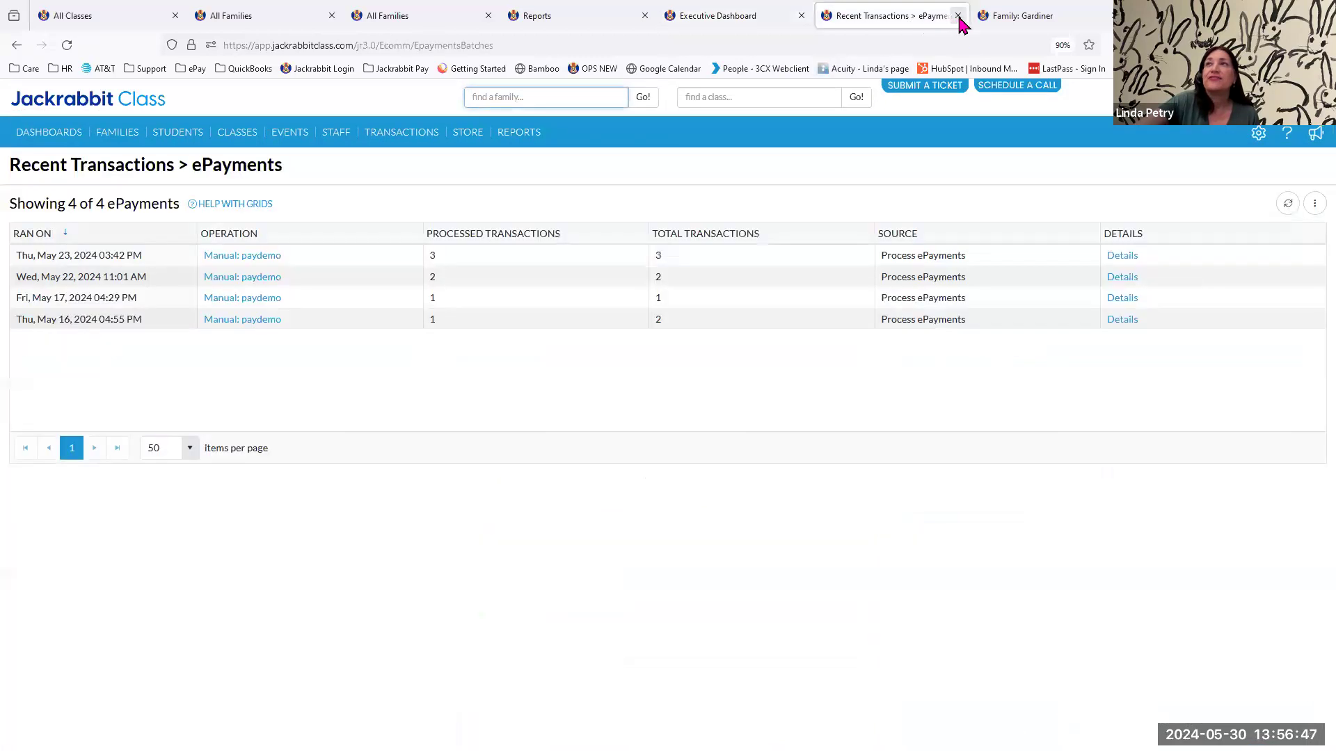
{"action": "left_click", "coordinate": [958, 16]}
{"action": "left_click", "coordinate": [957, 15]}
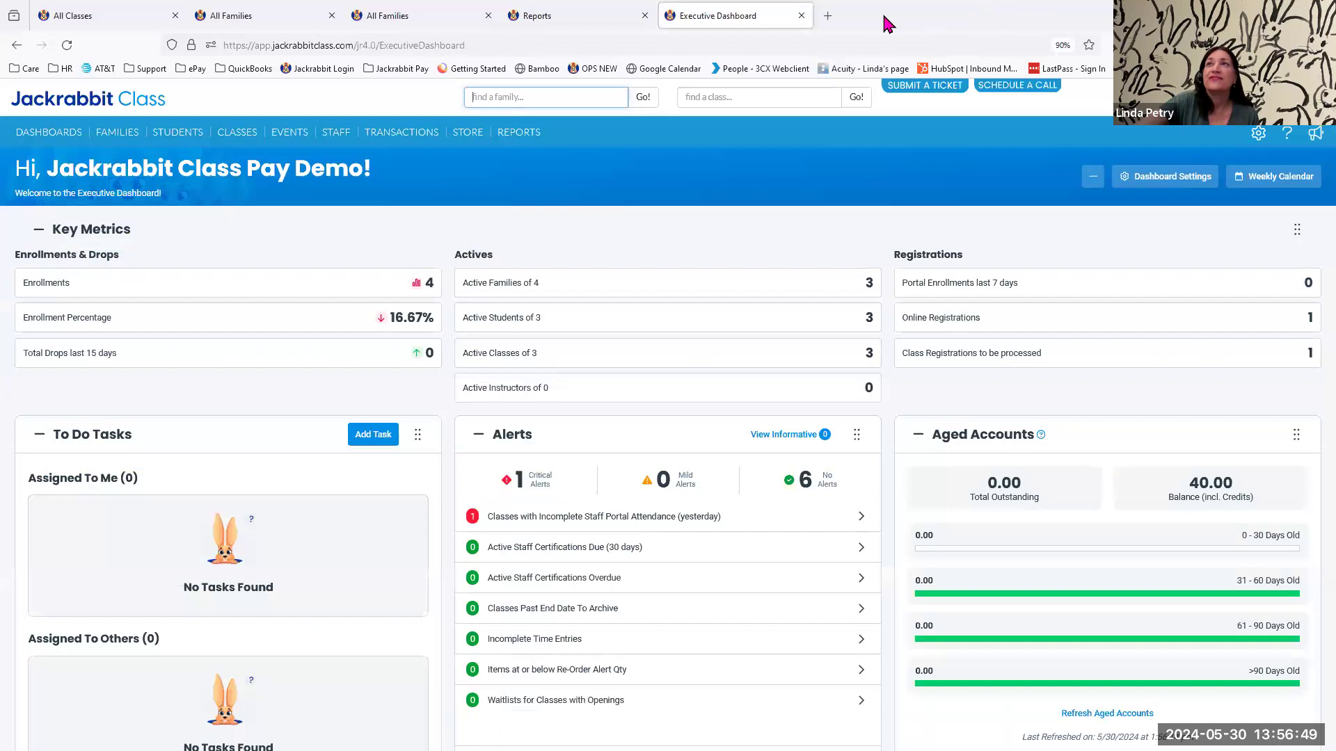
{"action": "left_click", "coordinate": [566, 15]}
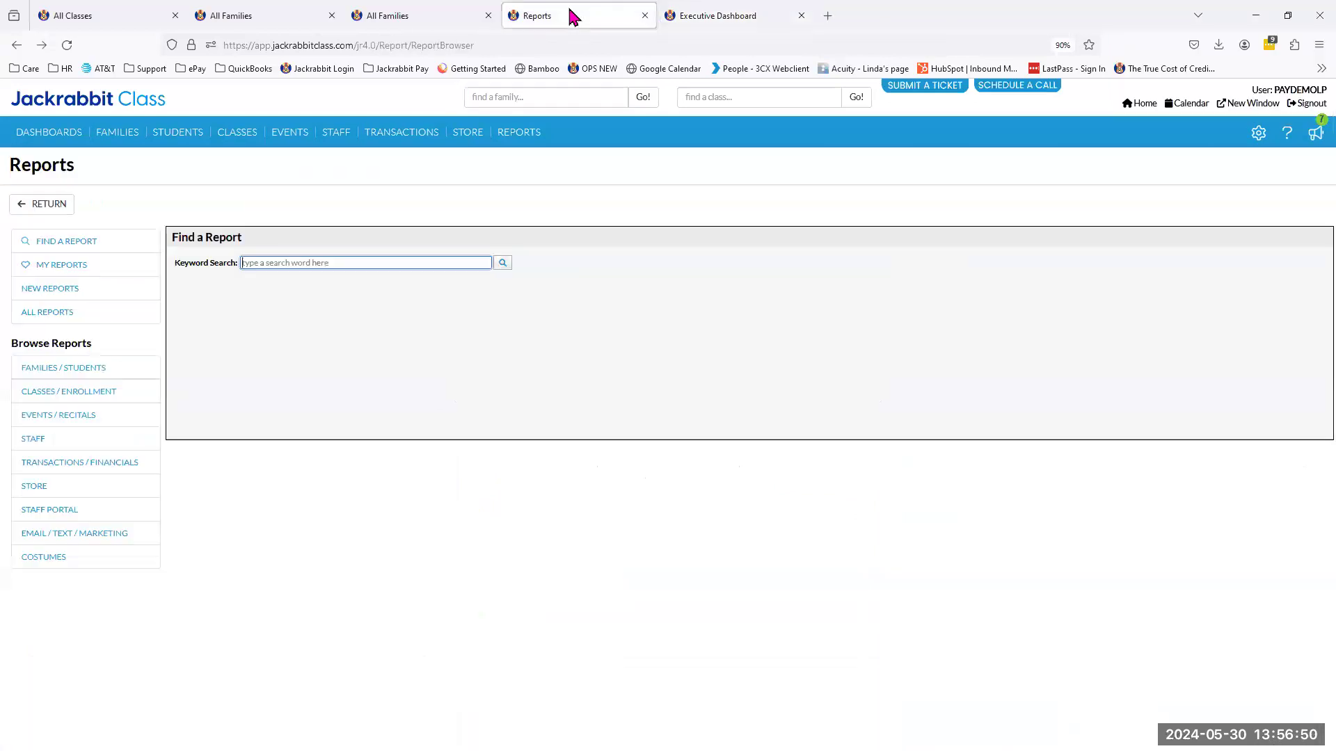
{"action": "left_click", "coordinate": [645, 16]}
{"action": "left_click", "coordinate": [433, 16]}
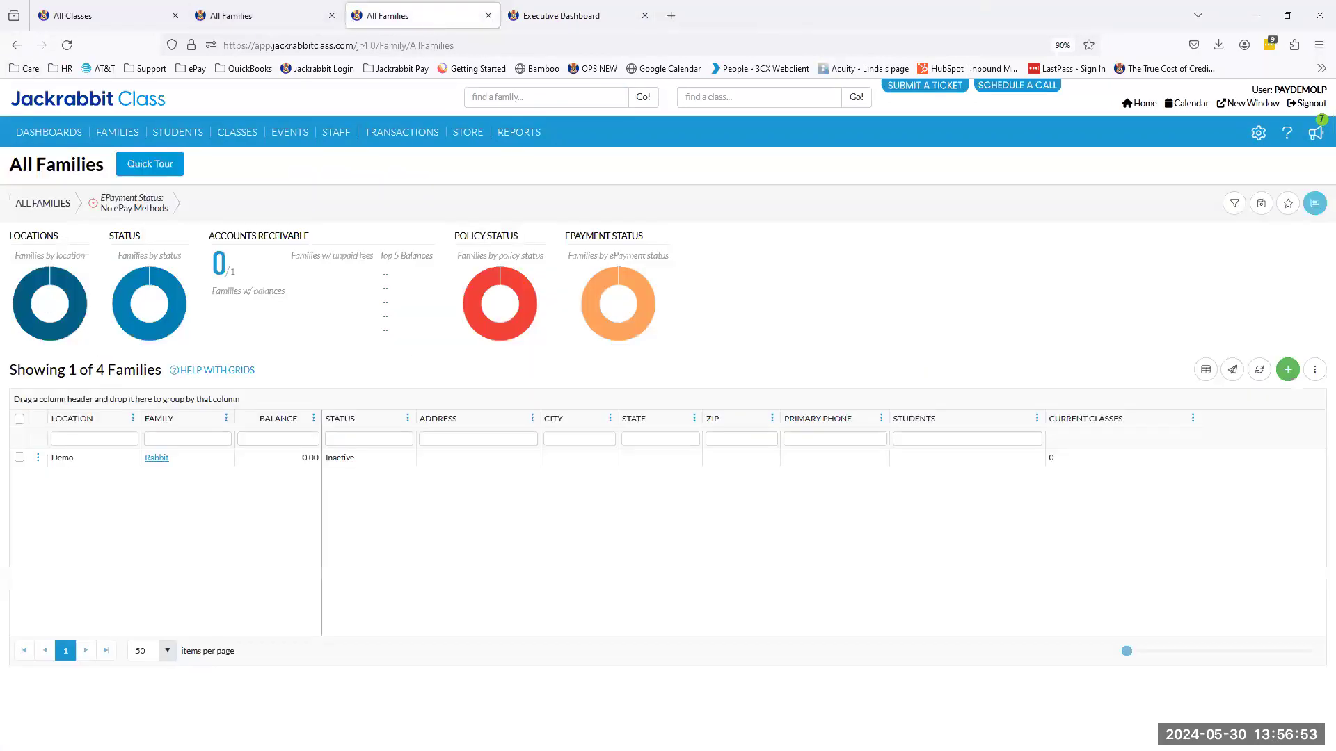